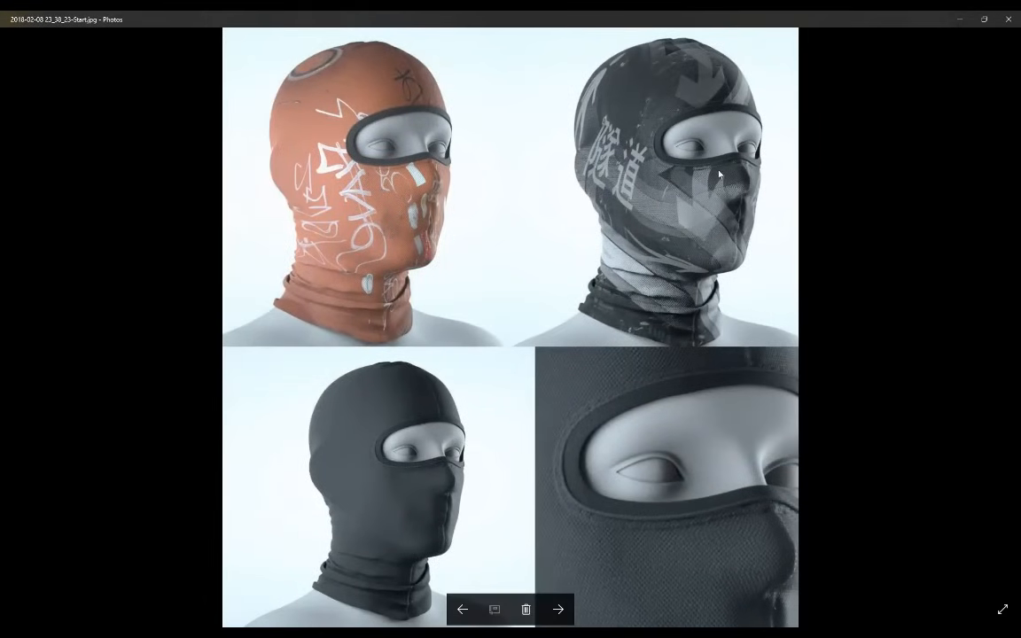
- Inspect the finished balaclava on the avatar from several angles, hiding the garment to view the bare head and showing it again
{"action": "left_click", "coordinate": [961, 21]}
{"action": "right_click_drag", "start_coordinate": [200, 216], "coordinate": [177, 242]}
{"action": "mouse_move", "coordinate": [34, 89]}
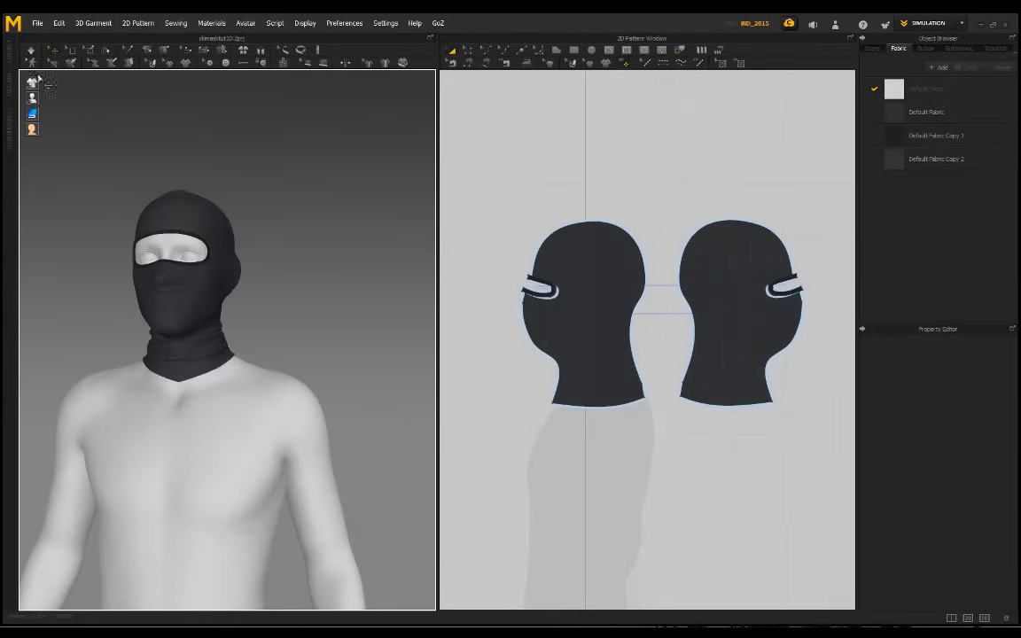
{"action": "left_click", "coordinate": [47, 84]}
{"action": "middle_click_drag", "start_coordinate": [262, 277], "coordinate": [321, 280]}
{"action": "scroll", "coordinate": [323, 284], "scroll_direction": "up", "scroll_amount": 2}
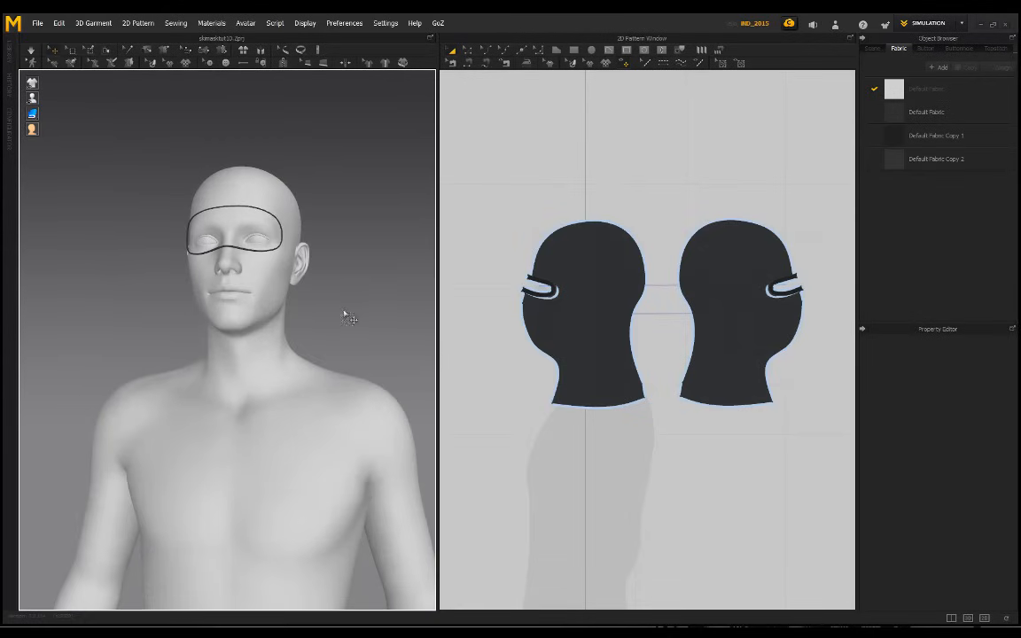
{"action": "right_click_drag", "start_coordinate": [344, 315], "coordinate": [360, 312]}
{"action": "scroll", "coordinate": [312, 312], "scroll_direction": "up", "scroll_amount": 1}
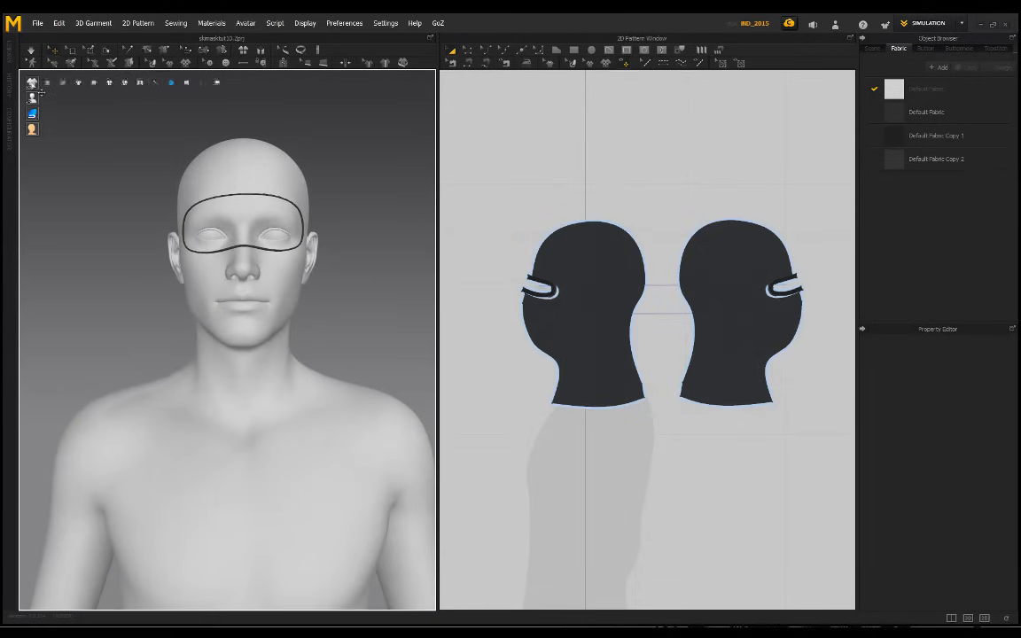
{"action": "left_click", "coordinate": [47, 82]}
{"action": "mouse_move", "coordinate": [326, 279]}
{"action": "right_mouse_down"}
{"action": "mouse_move", "coordinate": [358, 292]}
{"action": "mouse_move", "coordinate": [333, 269]}
{"action": "right_mouse_up"}
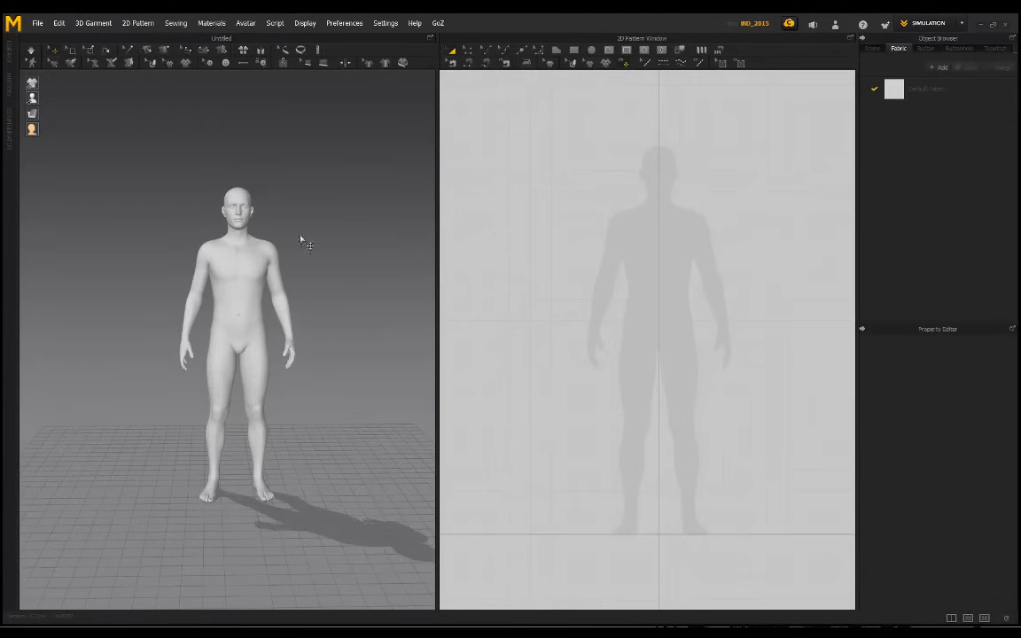
- Rotate the avatar about its vertical axis so that its side profile shows as the silhouette in the 2D pattern view
{"action": "right_click_drag", "start_coordinate": [297, 234], "coordinate": [426, 233]}
{"action": "scroll", "coordinate": [278, 168], "scroll_direction": "up", "scroll_amount": 2}
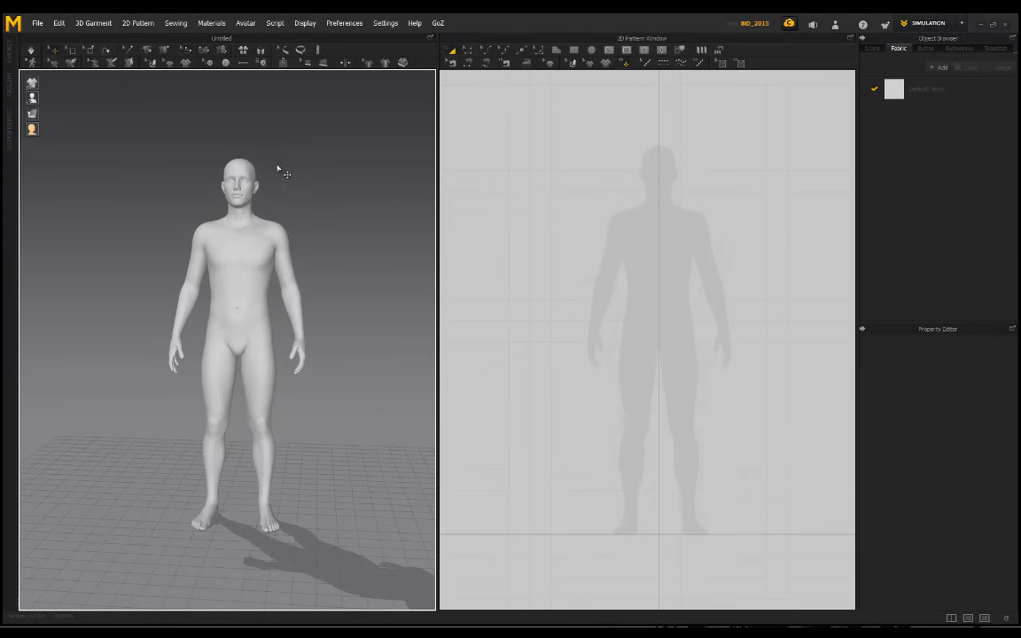
{"action": "right_click_drag", "start_coordinate": [297, 222], "coordinate": [221, 274]}
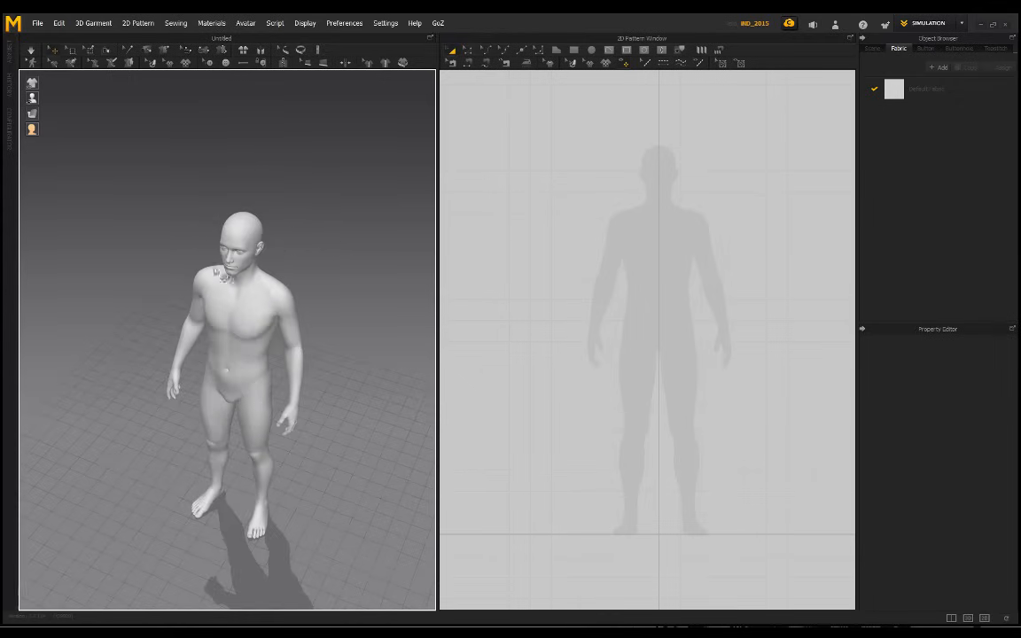
{"action": "left_click", "coordinate": [344, 23]}
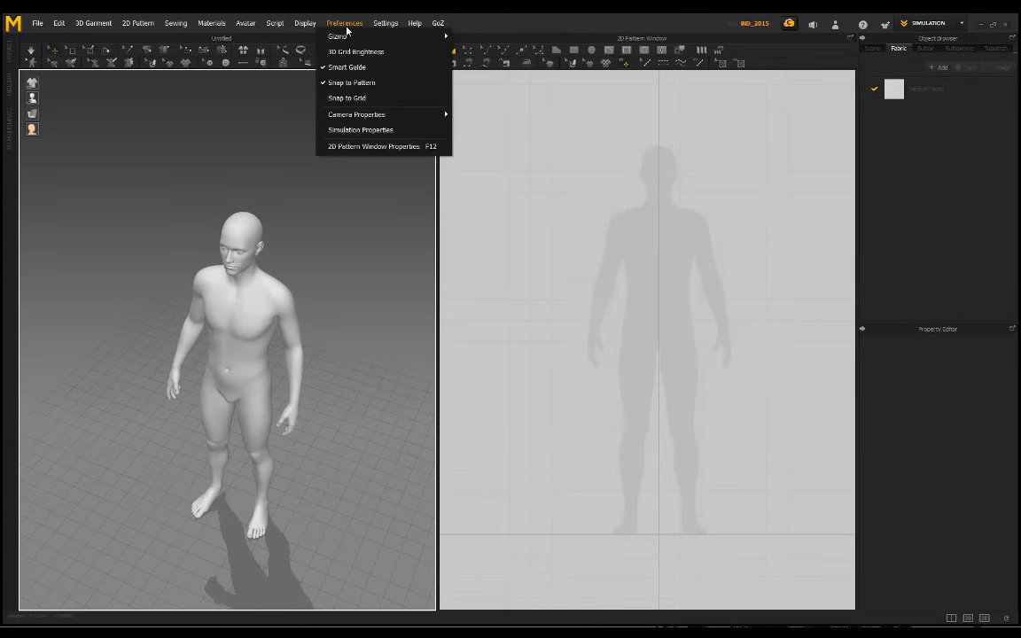
{"action": "mouse_move", "coordinate": [351, 39]}
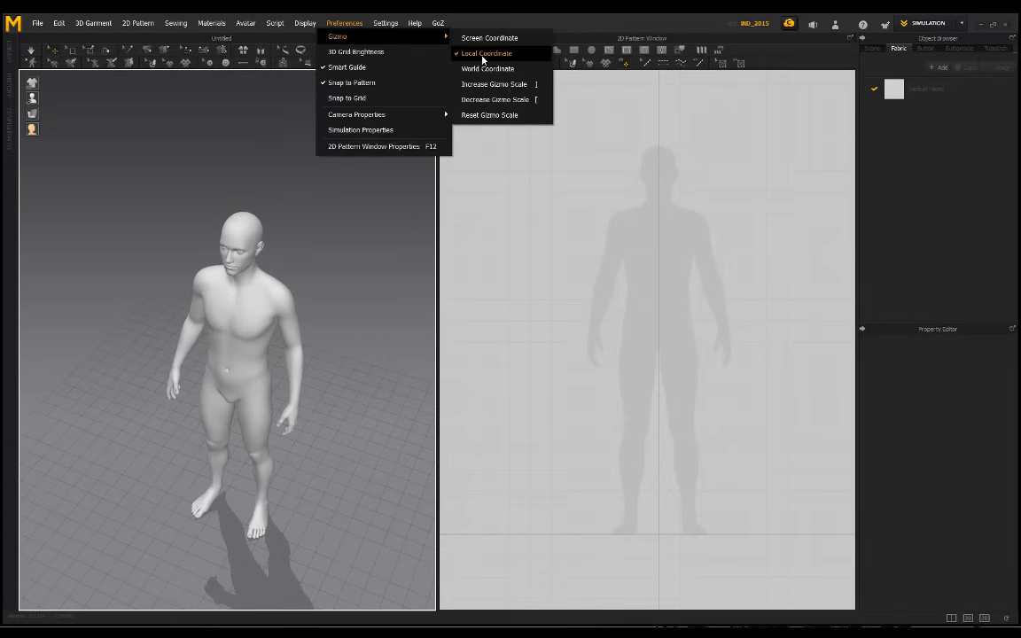
{"action": "left_click", "coordinate": [211, 326]}
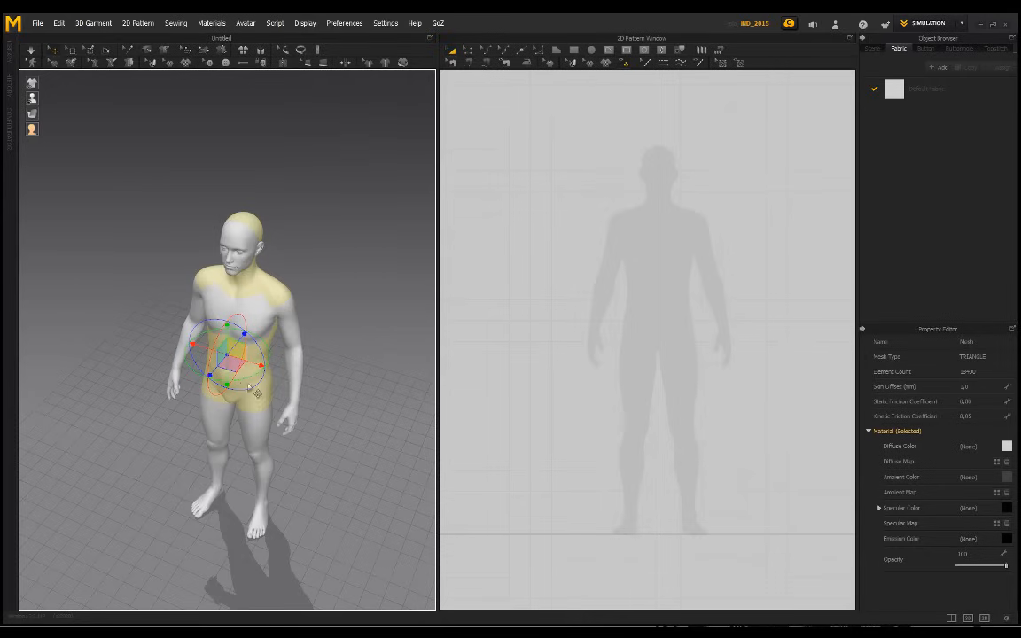
{"action": "left_click_drag", "start_coordinate": [257, 393], "coordinate": [281, 369]}
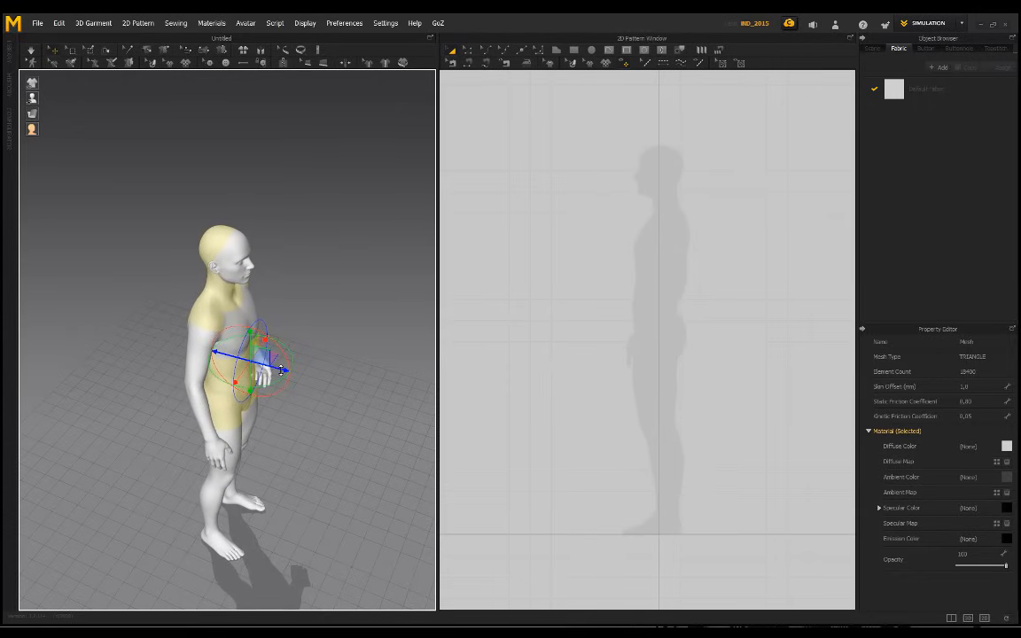
{"action": "right_click_drag", "start_coordinate": [340, 264], "coordinate": [229, 449]}
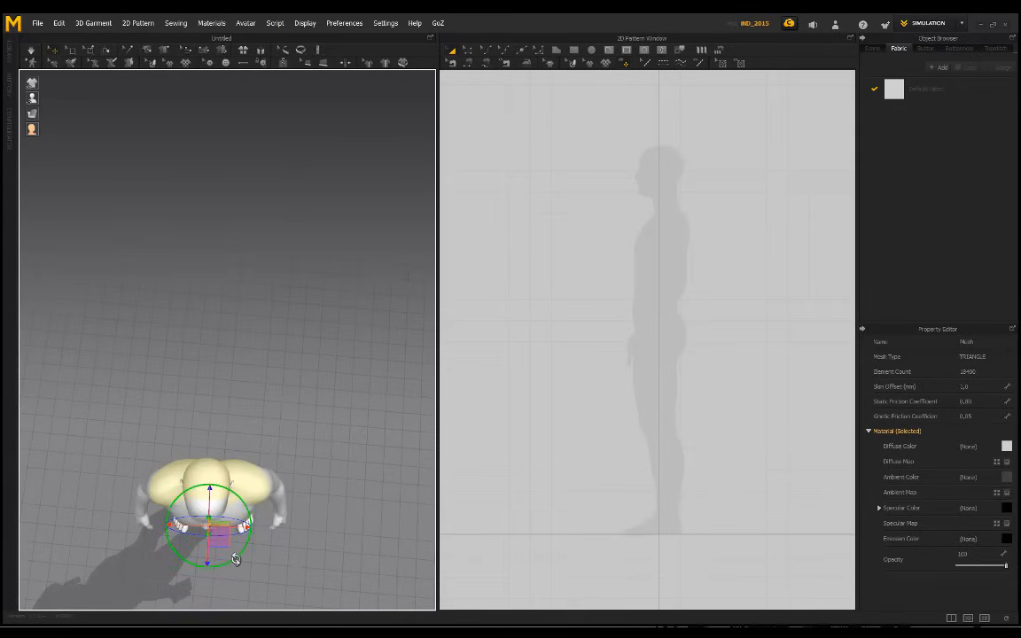
{"action": "right_click_drag", "start_coordinate": [236, 560], "coordinate": [266, 319]}
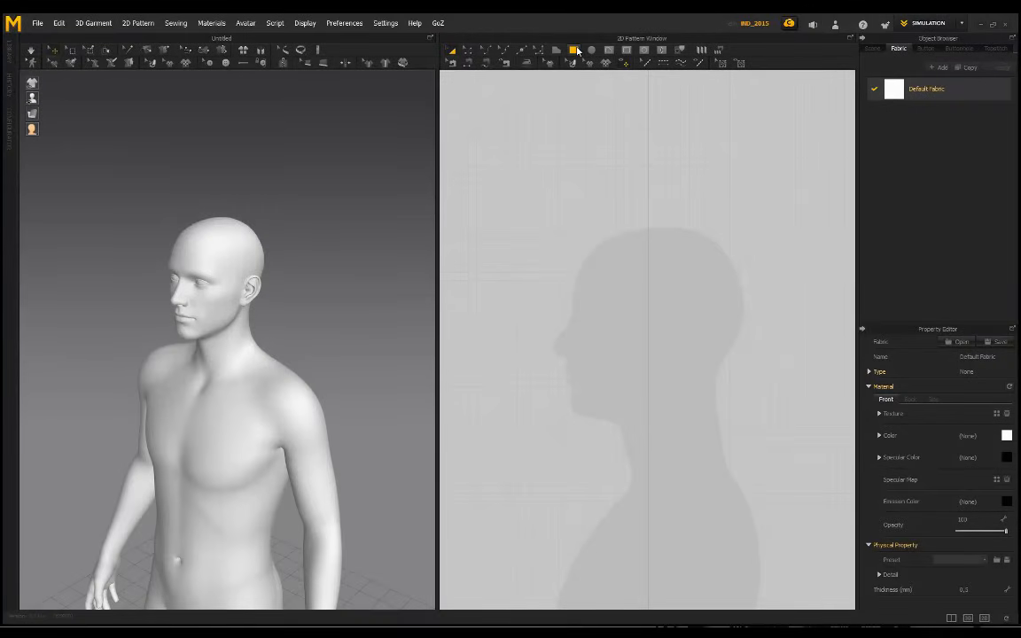
- Draw a rectangular pattern piece around the head silhouette, with a perimeter of about 1159 mm
{"action": "left_click", "coordinate": [574, 50]}
{"action": "left_click_drag", "start_coordinate": [545, 202], "coordinate": [753, 467]}
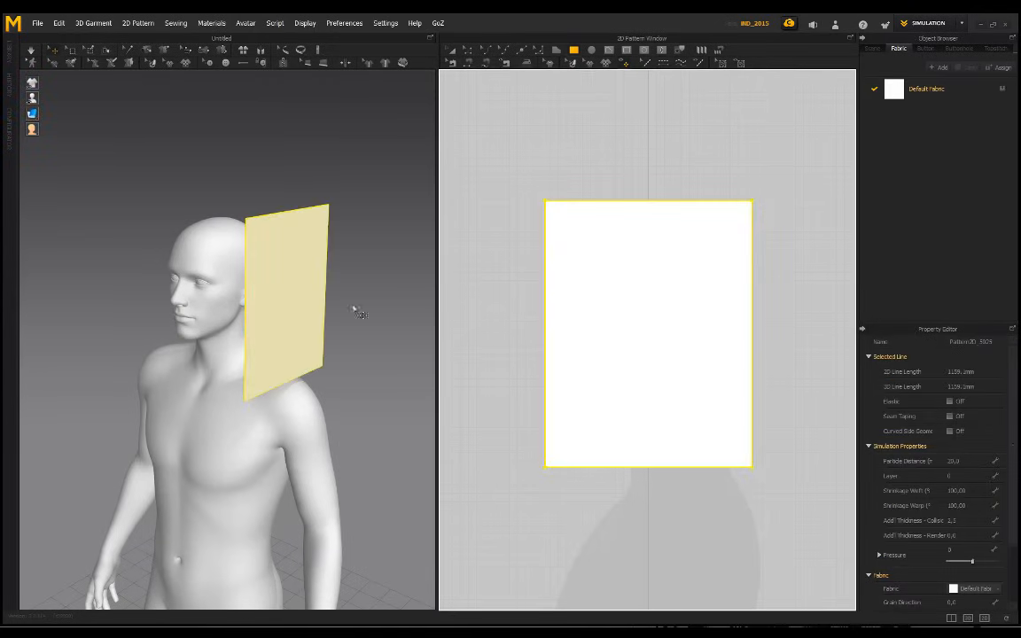
- Lower the Default Fabric's opacity to 27 and change its color to a medium grey
{"action": "left_click", "coordinate": [927, 92]}
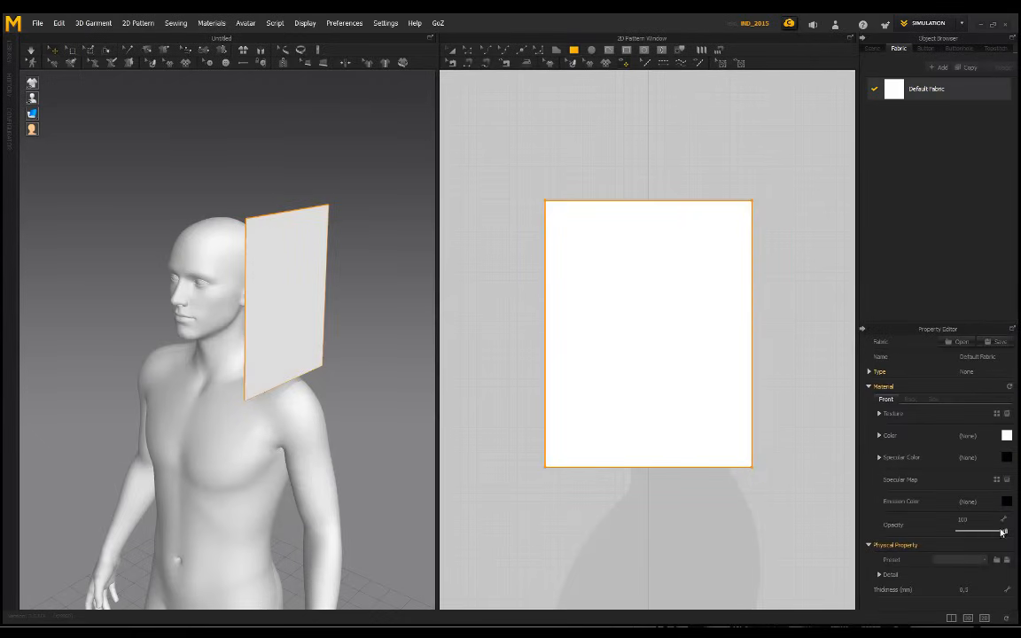
{"action": "left_click_drag", "start_coordinate": [1006, 535], "coordinate": [968, 539]}
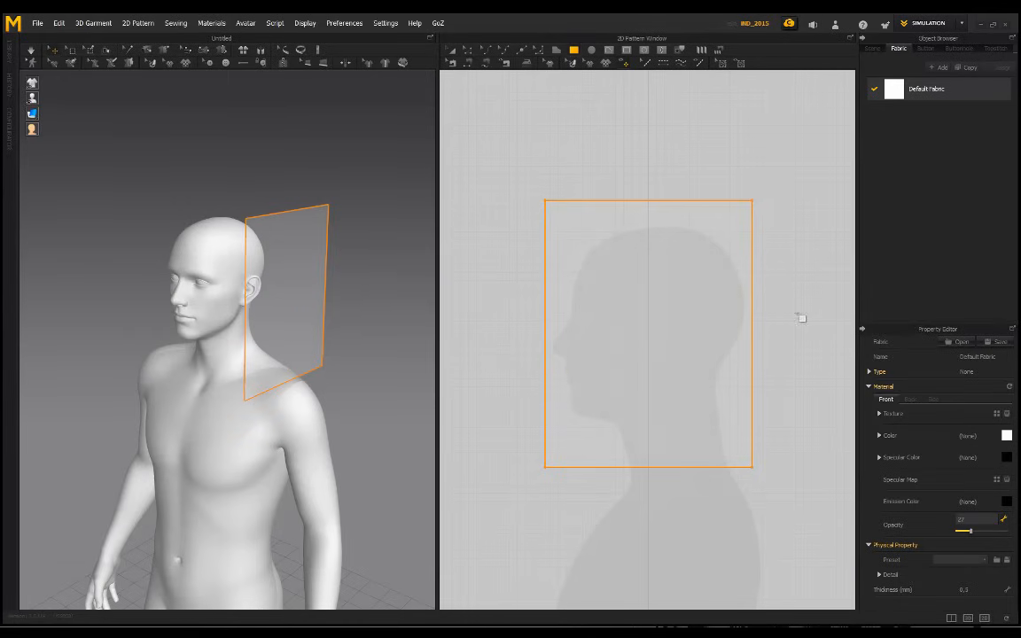
{"action": "left_click", "coordinate": [1006, 435]}
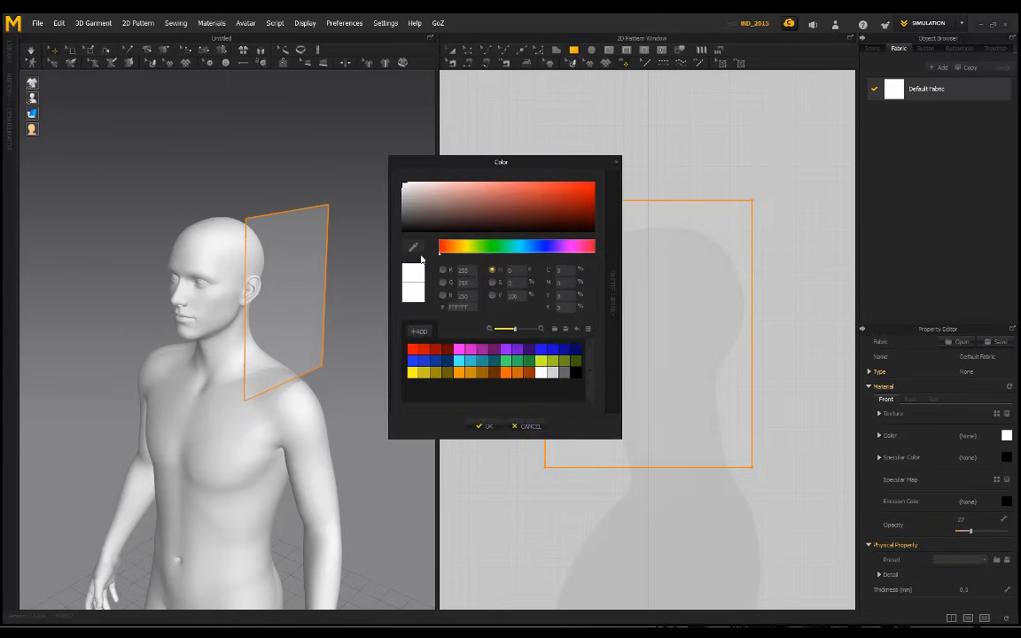
{"action": "left_click", "coordinate": [403, 214]}
{"action": "left_click", "coordinate": [479, 429]}
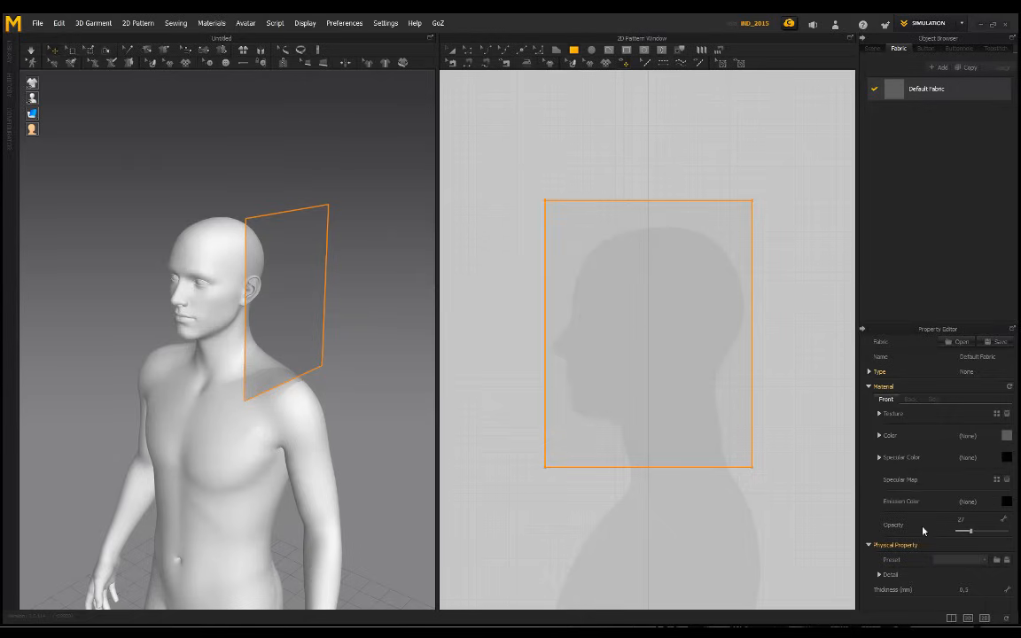
- Assign the D_Wool physical property preset to the Default Fabric
{"action": "left_click", "coordinate": [975, 561]}
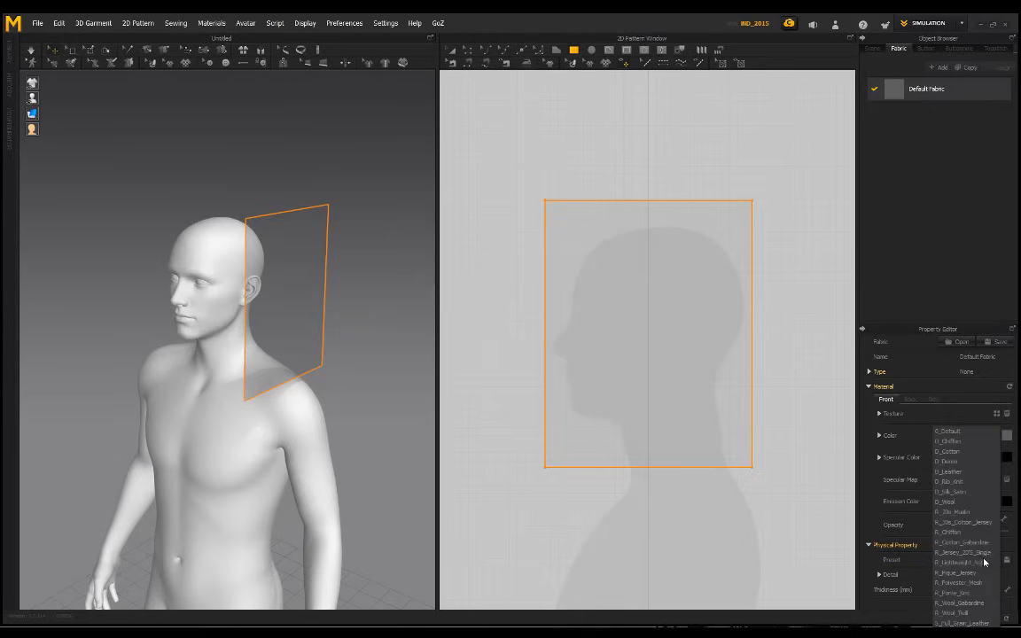
{"action": "left_click", "coordinate": [958, 507]}
{"action": "key", "text": "6"}
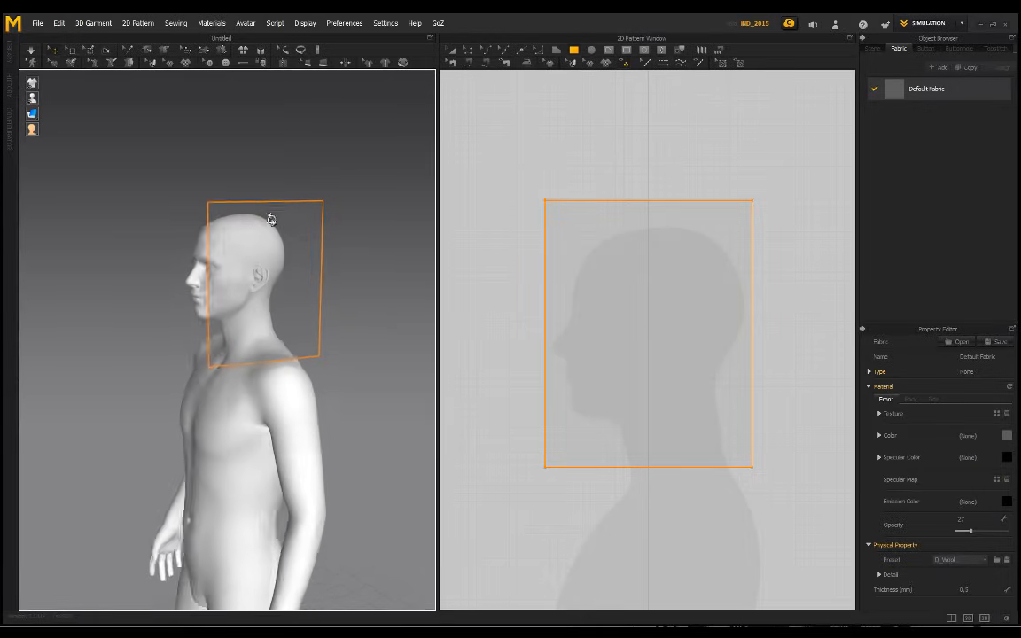
{"action": "right_click_drag", "start_coordinate": [148, 268], "coordinate": [219, 315]}
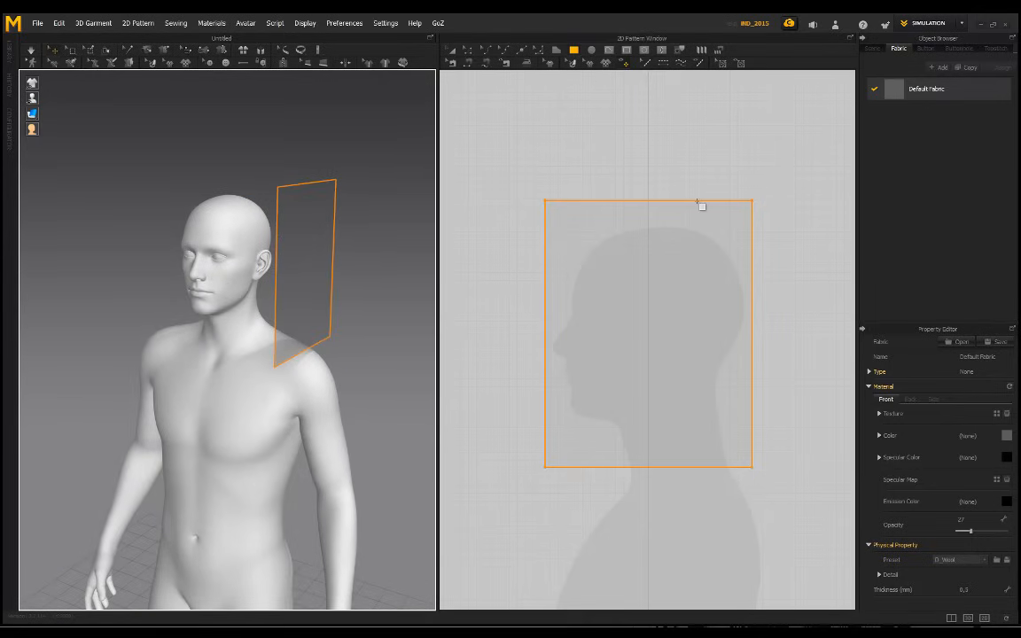
- Set the rectangular pattern's particle distance to 10.0 mm
{"action": "left_click", "coordinate": [459, 56]}
{"action": "left_click", "coordinate": [669, 275]}
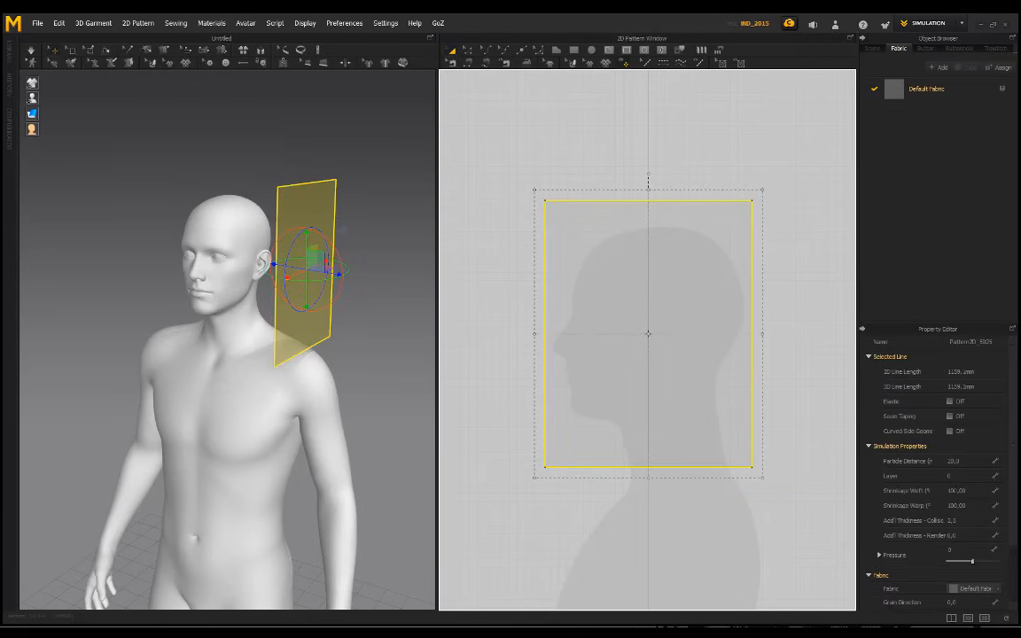
{"action": "left_click", "coordinate": [966, 462]}
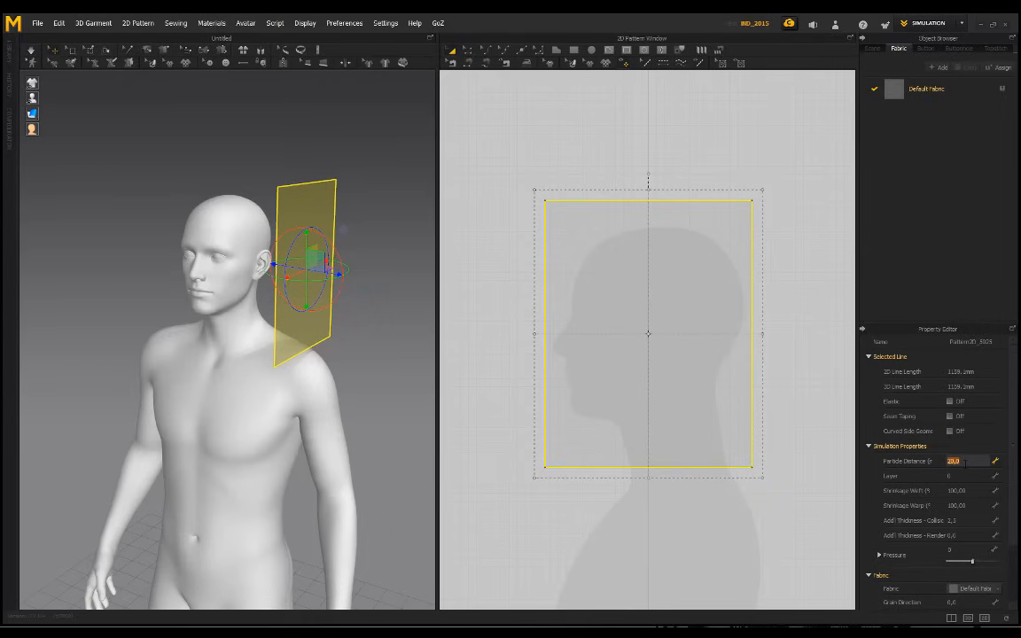
{"action": "key", "text": "Return"}
{"action": "right_click_drag", "start_coordinate": [372, 253], "coordinate": [308, 177]}
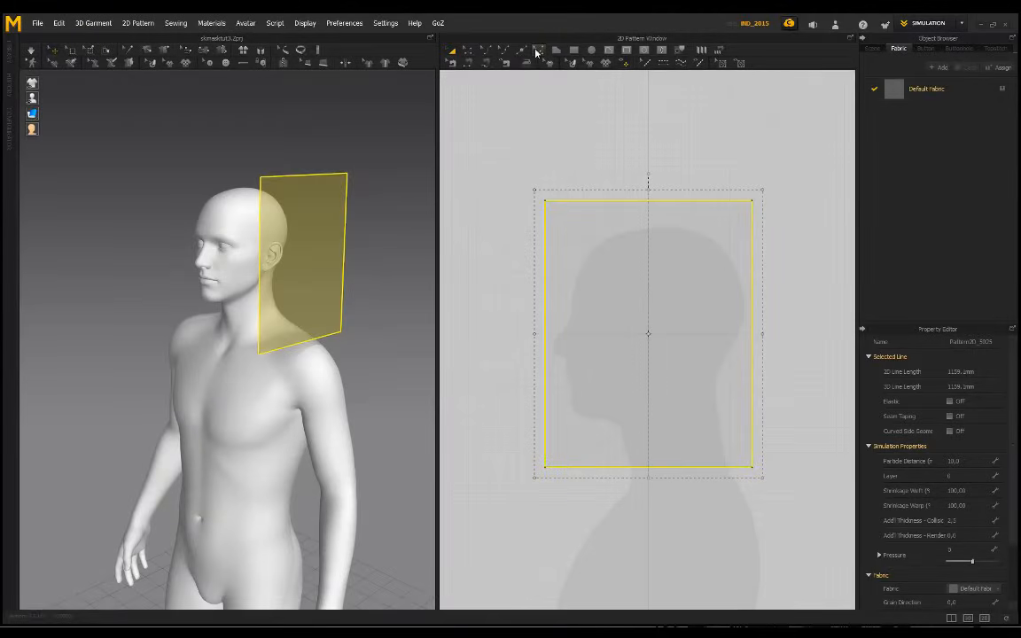
- Round both upper corners of the pattern around the skull, starting the curve on the face side about 132 mm from its corner
{"action": "left_click", "coordinate": [535, 54]}
{"action": "left_click_drag", "start_coordinate": [545, 201], "coordinate": [597, 308]}
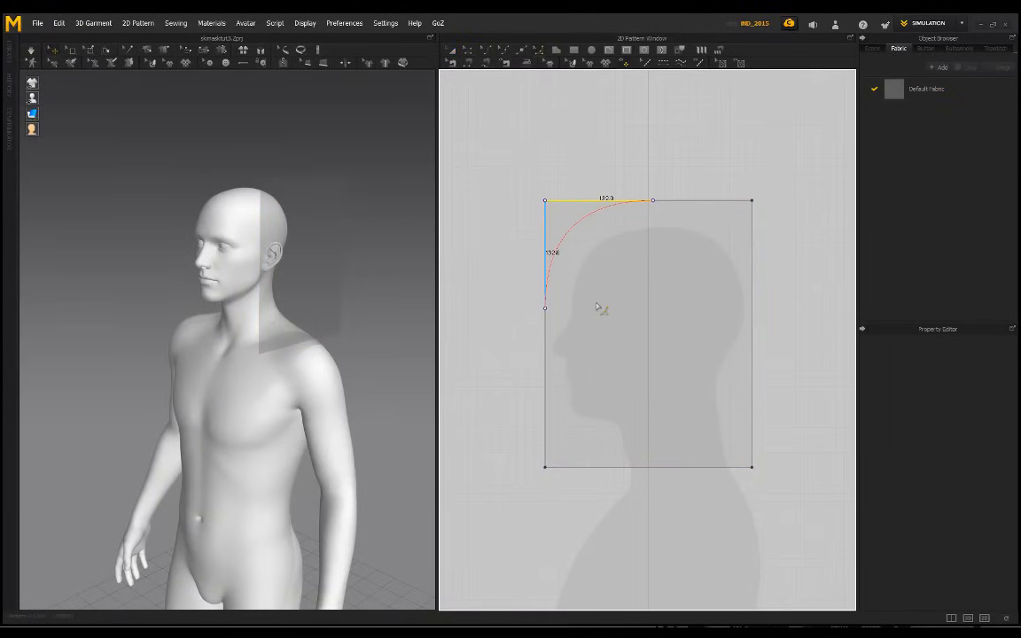
{"action": "left_click_drag", "start_coordinate": [752, 202], "coordinate": [694, 292]}
{"action": "left_click_drag", "start_coordinate": [391, 240], "coordinate": [399, 186]}
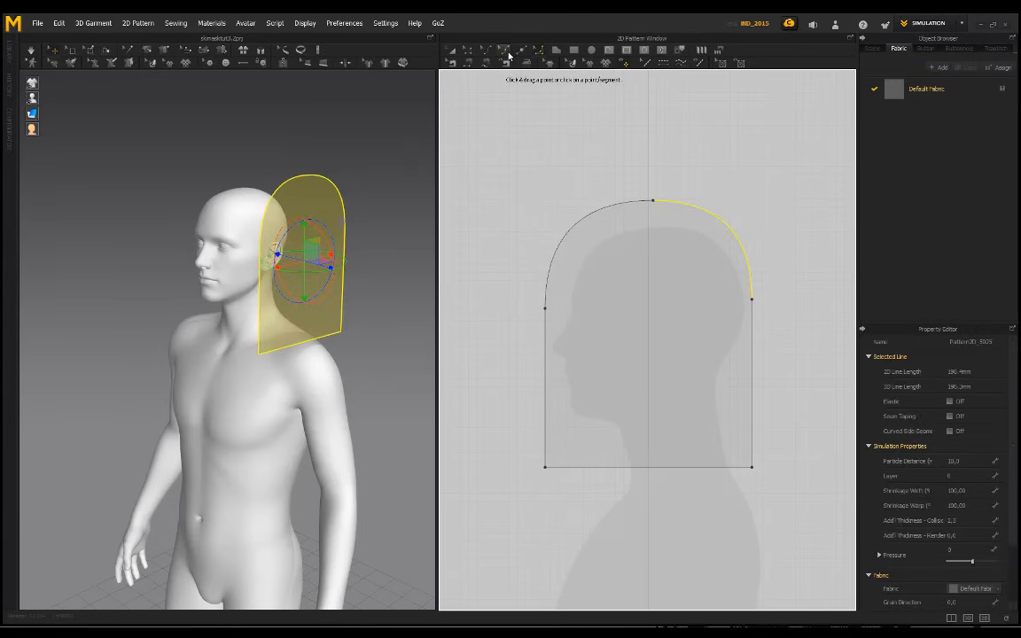
- Bend the pattern's straight back edge inward with a curve point at the nape, giving a curve about 236 mm long
{"action": "left_click", "coordinate": [504, 55]}
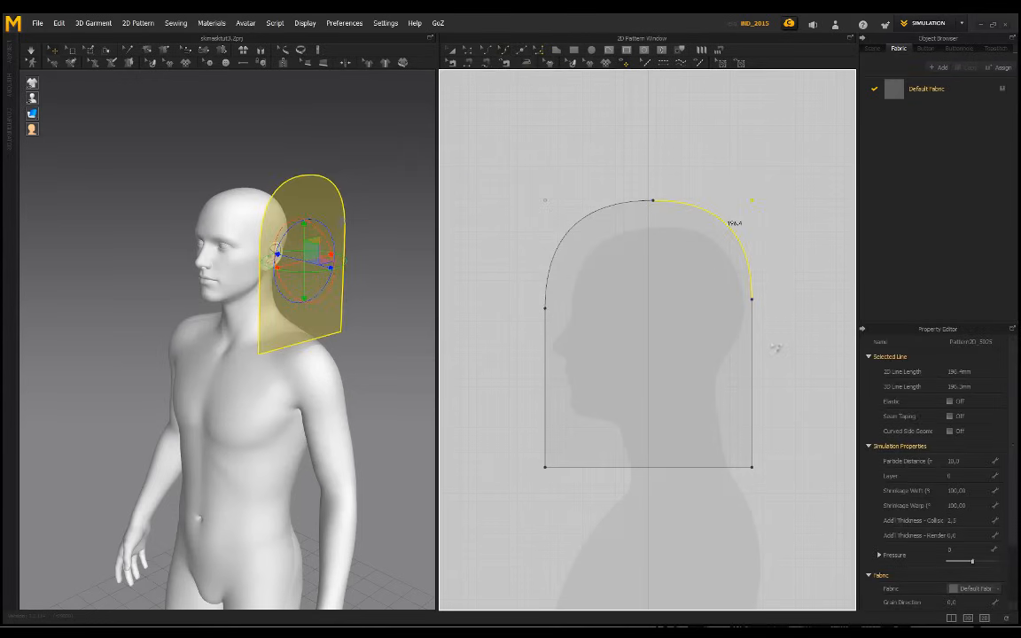
{"action": "left_click_drag", "start_coordinate": [755, 356], "coordinate": [725, 394]}
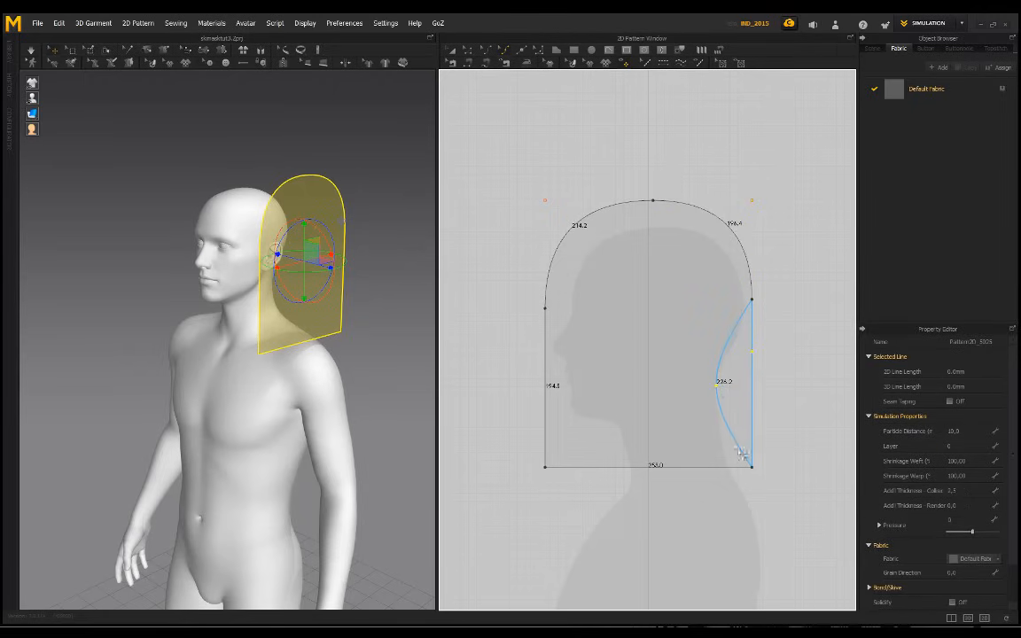
{"action": "left_click_drag", "start_coordinate": [741, 454], "coordinate": [764, 472]}
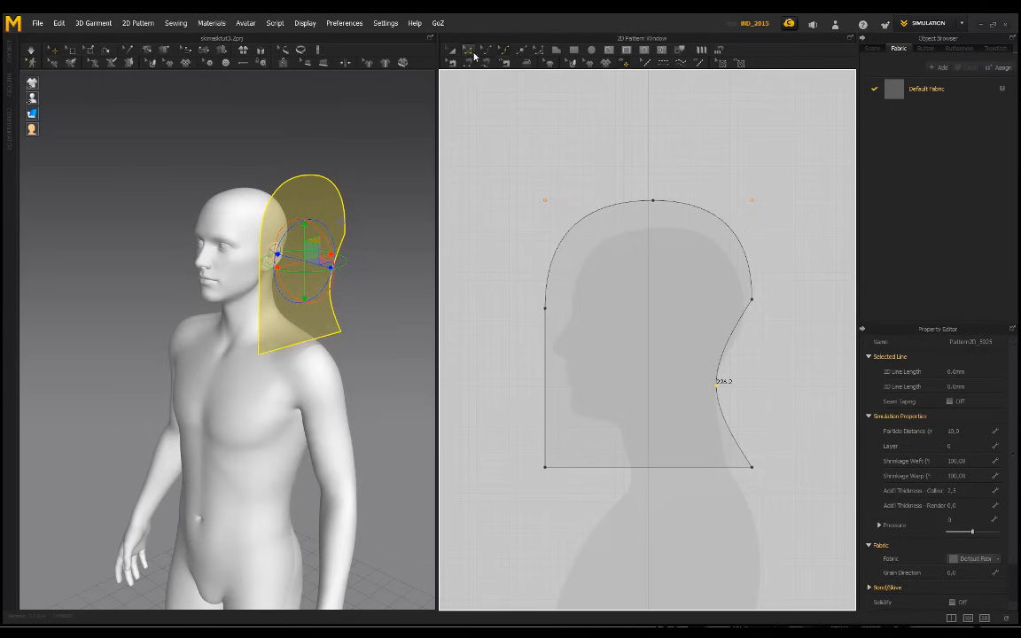
- Move the pattern's lower back corner inward along the hem and flatten the nape curve to a length of about 214 mm
{"action": "left_click", "coordinate": [473, 53]}
{"action": "left_click_drag", "start_coordinate": [752, 468], "coordinate": [733, 468]}
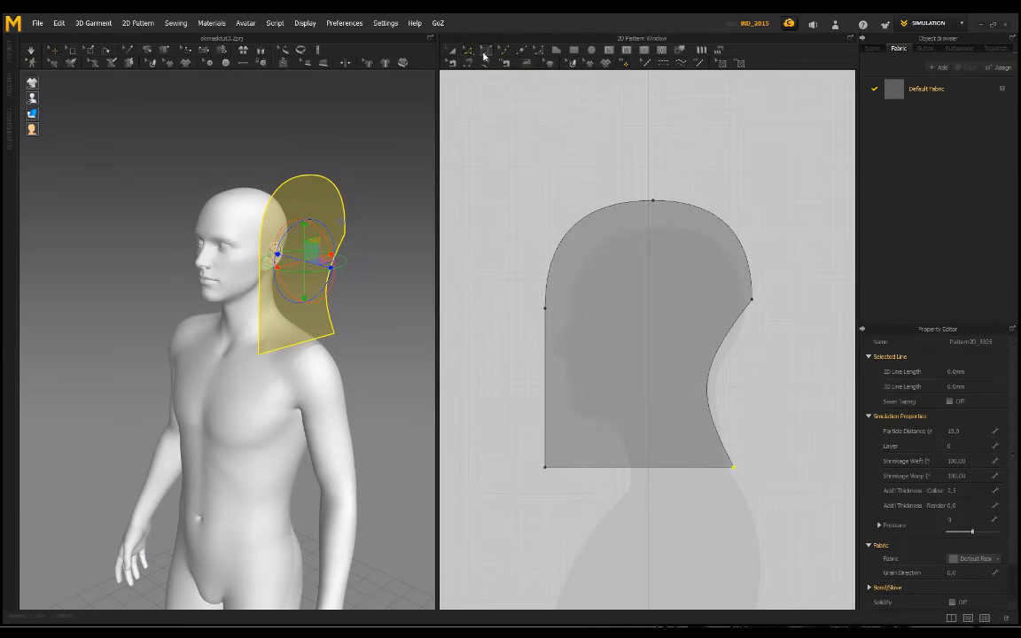
{"action": "left_click", "coordinate": [484, 53]}
{"action": "left_click_drag", "start_coordinate": [714, 412], "coordinate": [750, 379]}
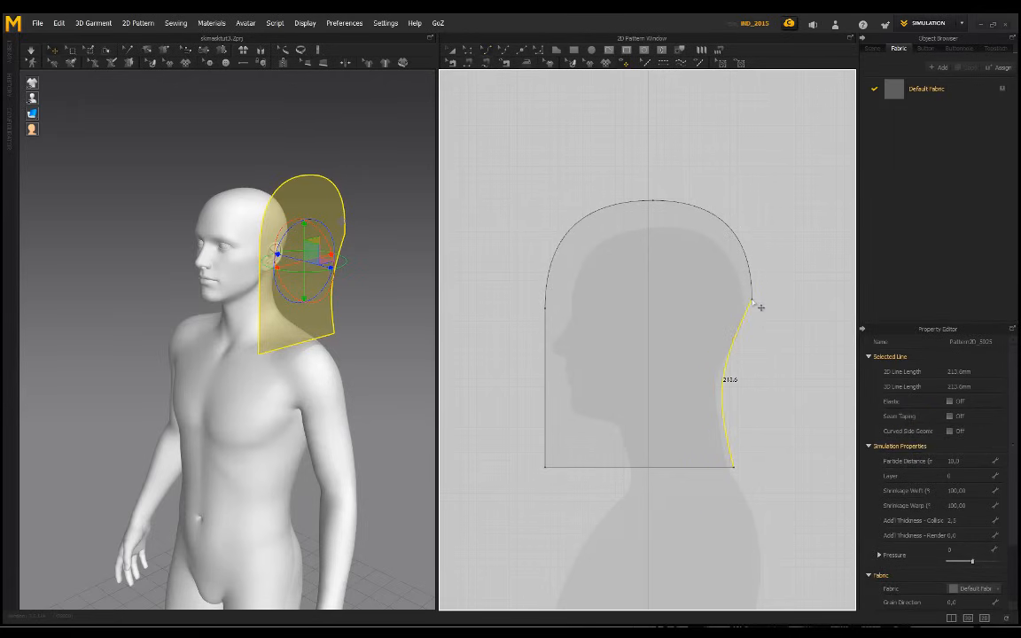
- Lower the corner point at the back of the head slightly and convert it to a curve point
{"action": "left_click", "coordinate": [468, 53]}
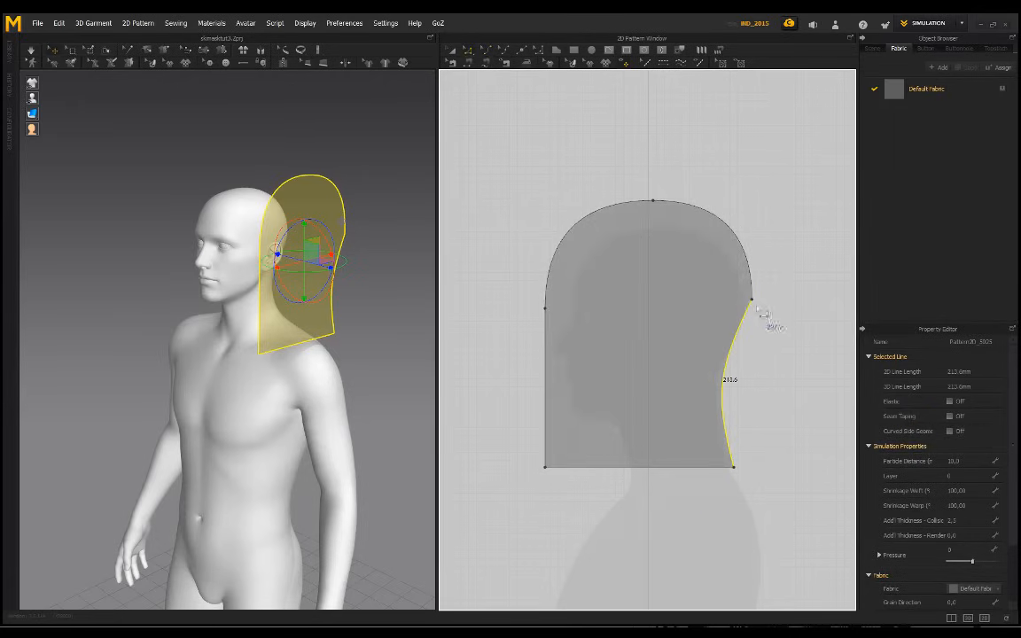
{"action": "left_click_drag", "start_coordinate": [751, 301], "coordinate": [751, 318]}
{"action": "scroll", "coordinate": [751, 320], "scroll_direction": "up", "scroll_amount": 5}
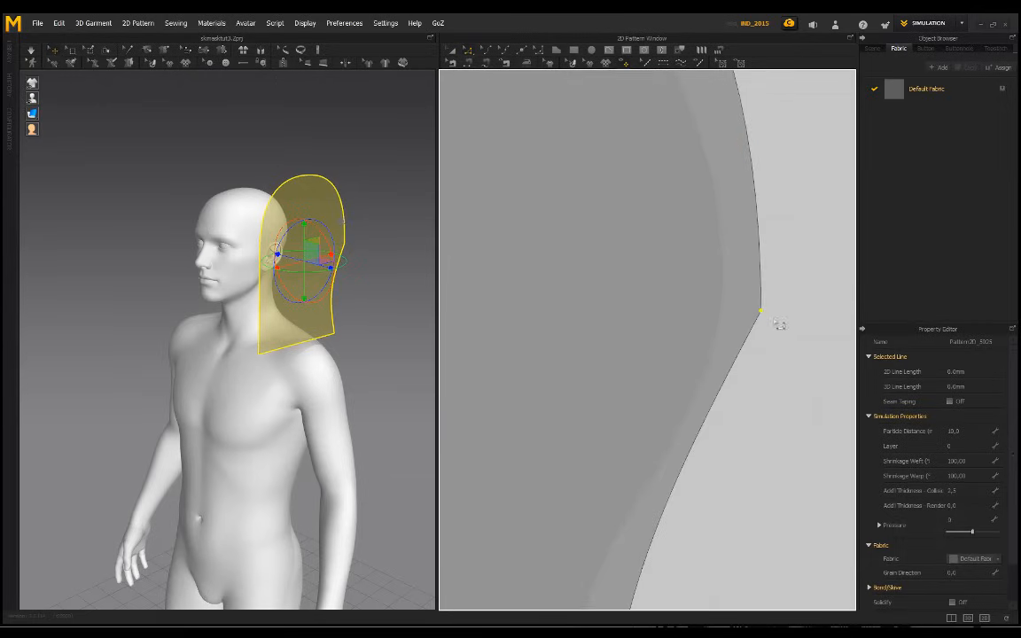
{"action": "scroll", "coordinate": [764, 312], "scroll_direction": "down", "scroll_amount": 2}
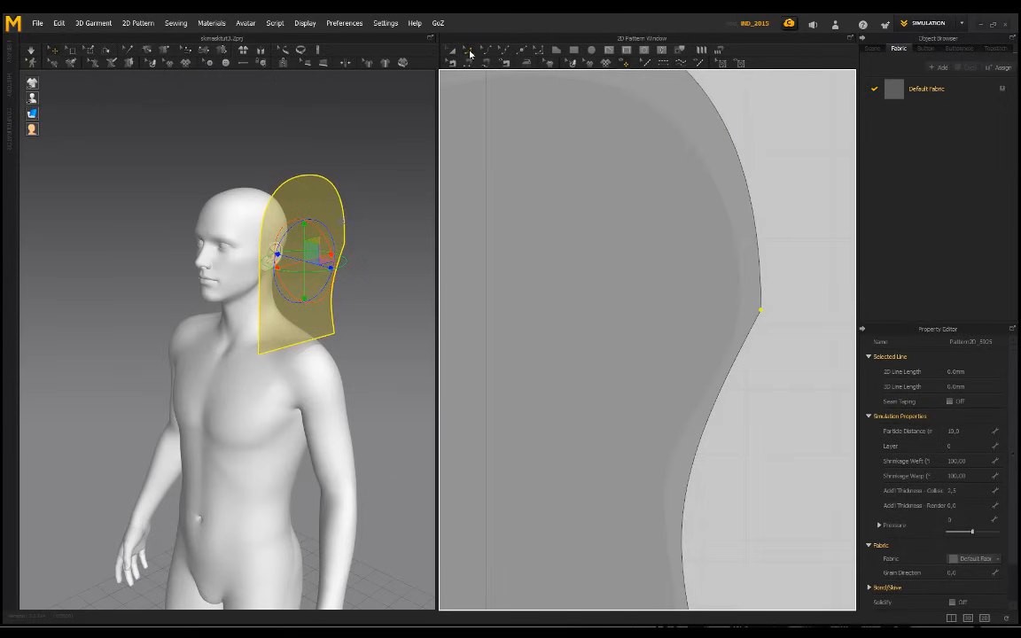
{"action": "right_click", "coordinate": [763, 311]}
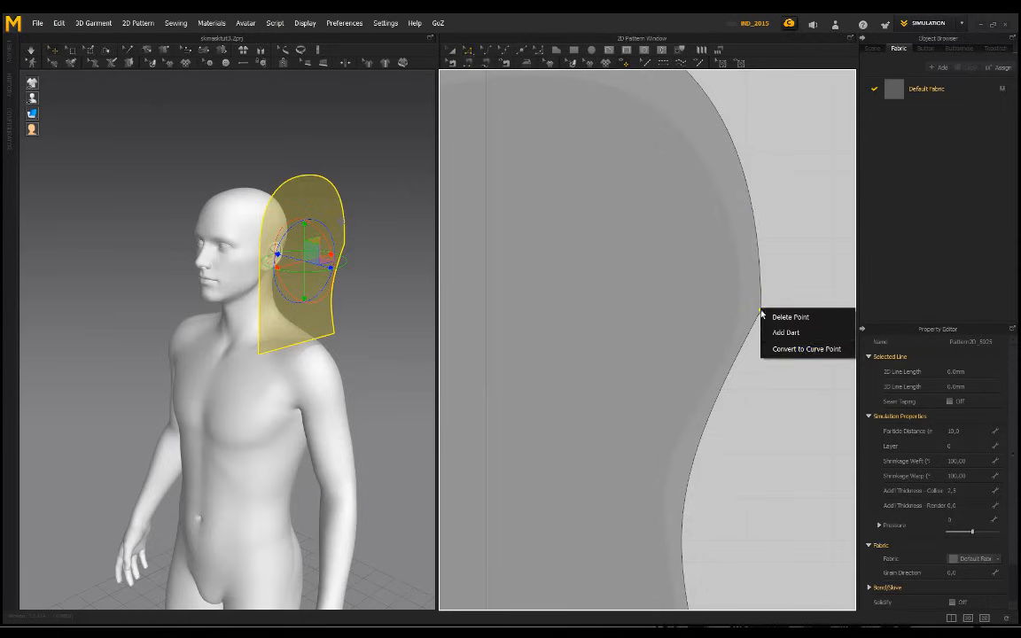
{"action": "left_click", "coordinate": [796, 352]}
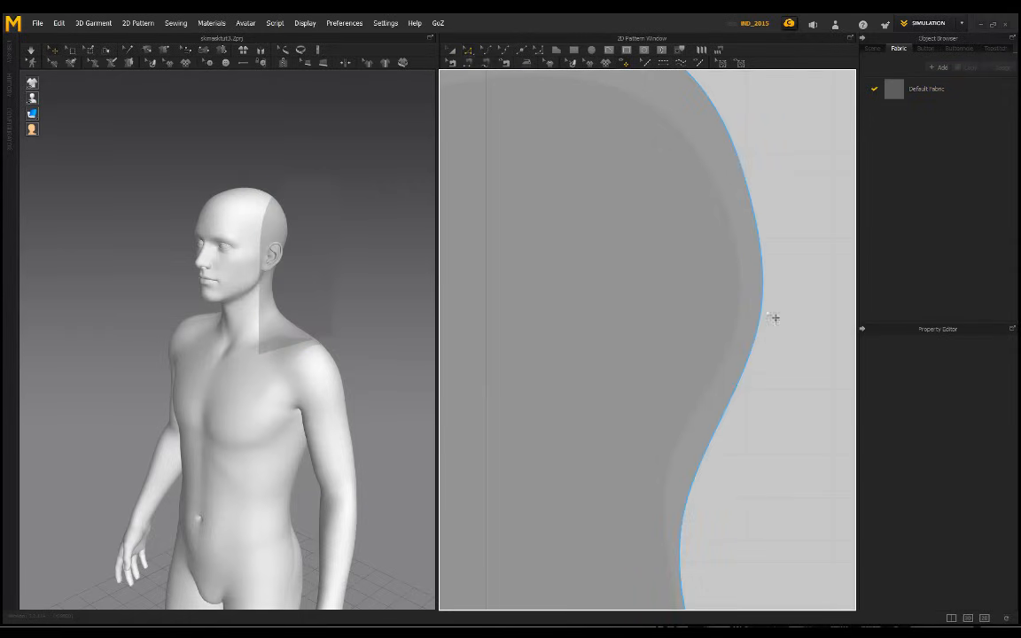
- Move the pattern's lower back corner slightly outward and pull the back outline inward at the nape and crown to follow the silhouette
{"action": "scroll", "coordinate": [745, 408], "scroll_direction": "down", "scroll_amount": 3}
{"action": "scroll", "coordinate": [766, 394], "scroll_direction": "up", "scroll_amount": 3}
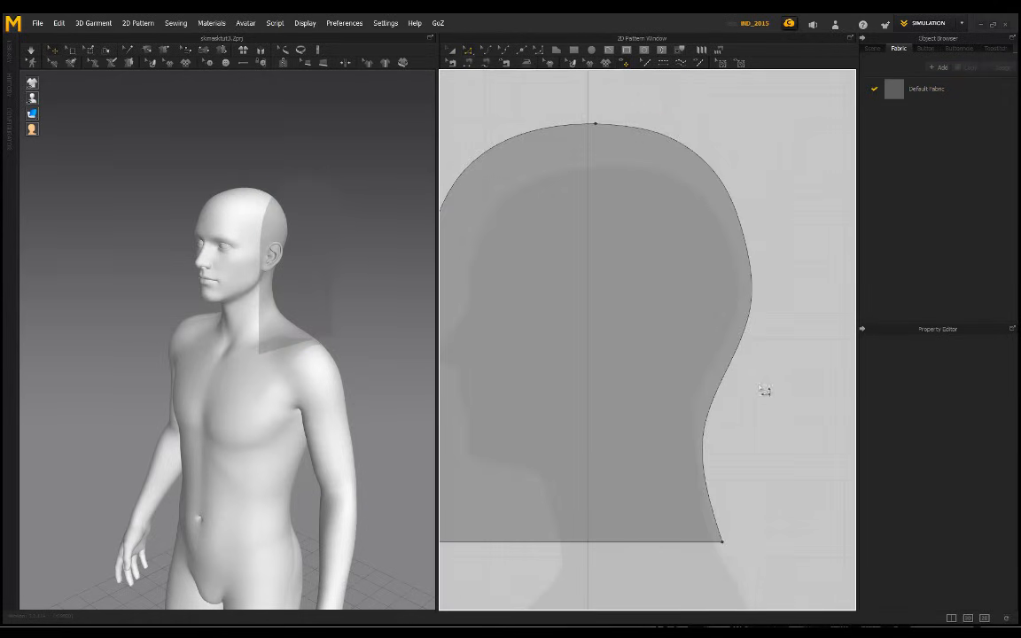
{"action": "left_click", "coordinate": [731, 549]}
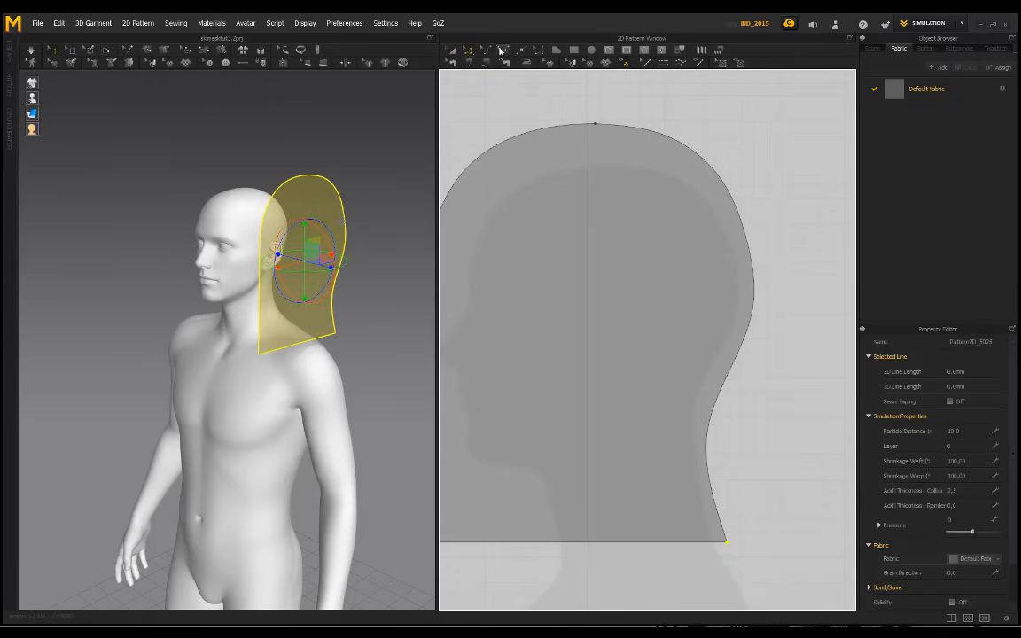
{"action": "left_click", "coordinate": [488, 49]}
{"action": "left_click", "coordinate": [730, 387]}
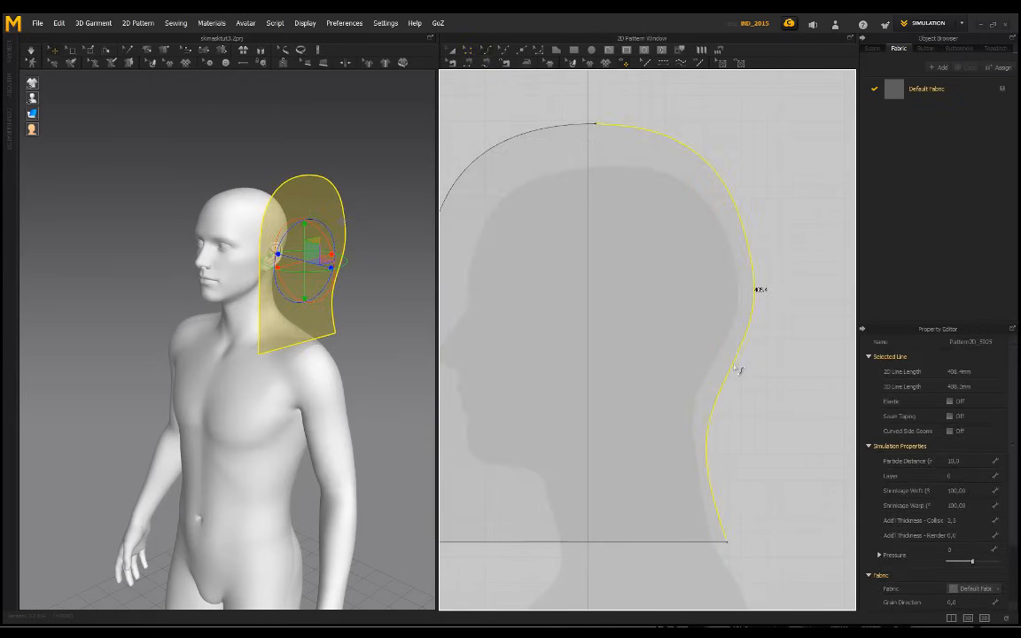
{"action": "left_click", "coordinate": [733, 365]}
{"action": "mouse_move", "coordinate": [733, 383]}
{"action": "left_mouse_down"}
{"action": "mouse_move", "coordinate": [732, 350]}
{"action": "mouse_move", "coordinate": [721, 367]}
{"action": "left_mouse_up"}
{"action": "left_click_drag", "start_coordinate": [656, 140], "coordinate": [624, 162]}
- Lower the crown point toward the skull and flatten the forehead curve to a length of about 189 mm
{"action": "left_click", "coordinate": [595, 125]}
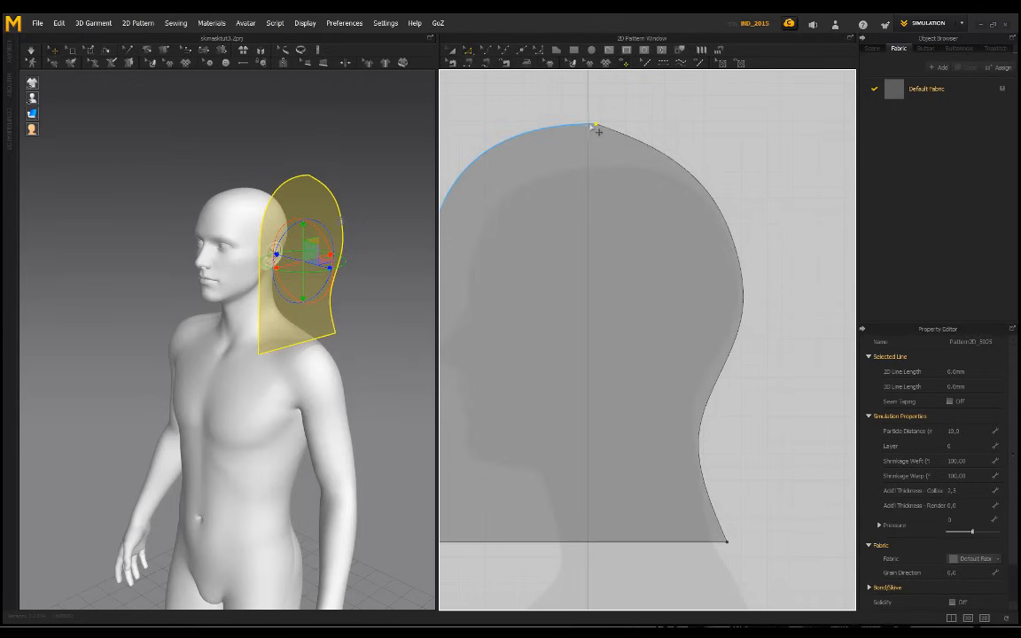
{"action": "left_click_drag", "start_coordinate": [599, 128], "coordinate": [603, 150]}
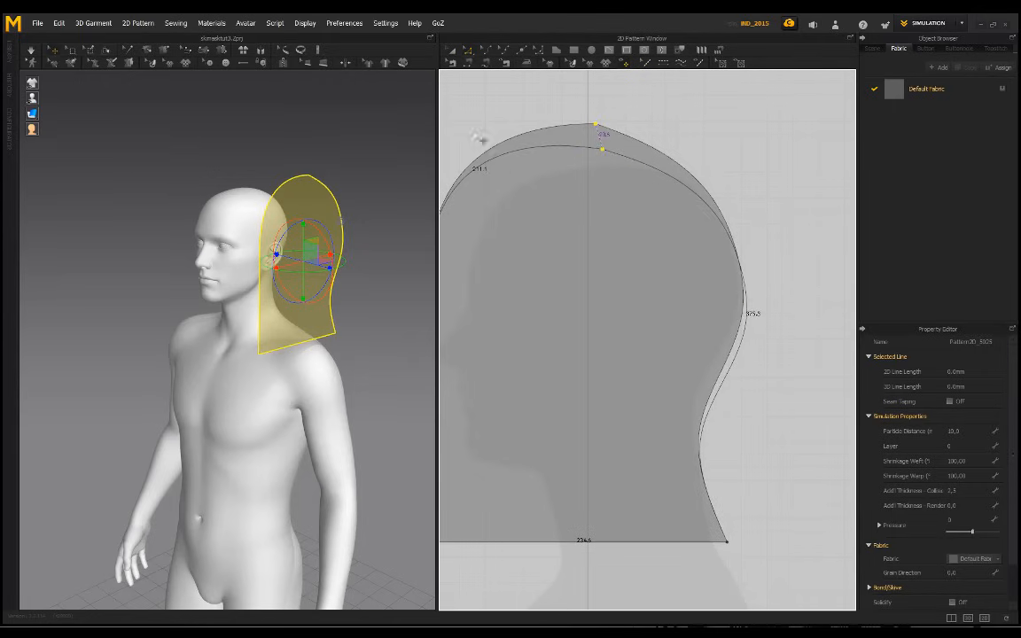
{"action": "middle_click_drag", "start_coordinate": [484, 121], "coordinate": [534, 118]}
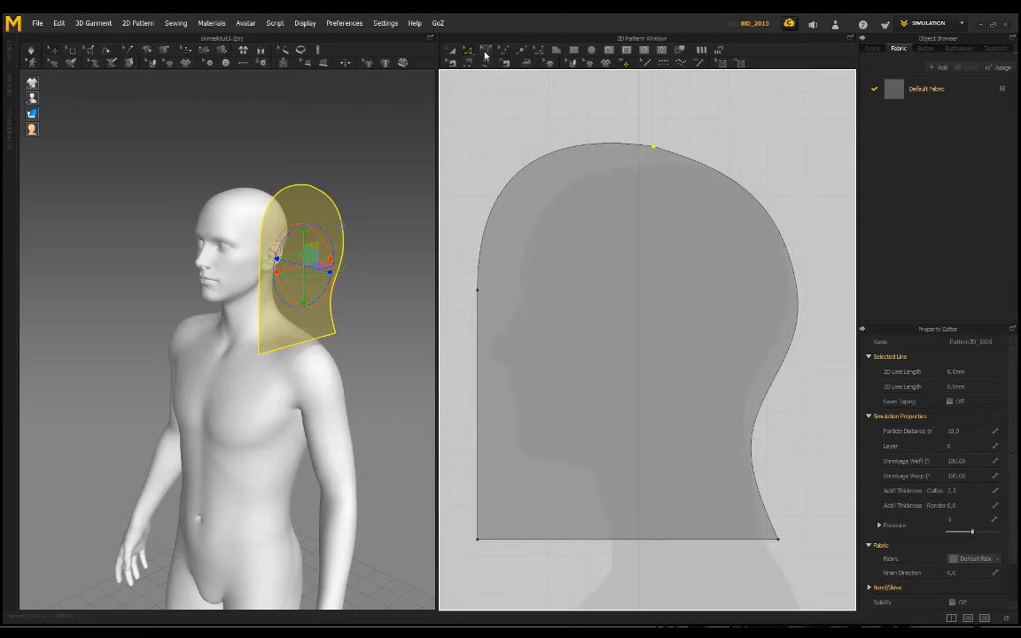
{"action": "left_click", "coordinate": [485, 50]}
{"action": "left_click_drag", "start_coordinate": [514, 189], "coordinate": [545, 228]}
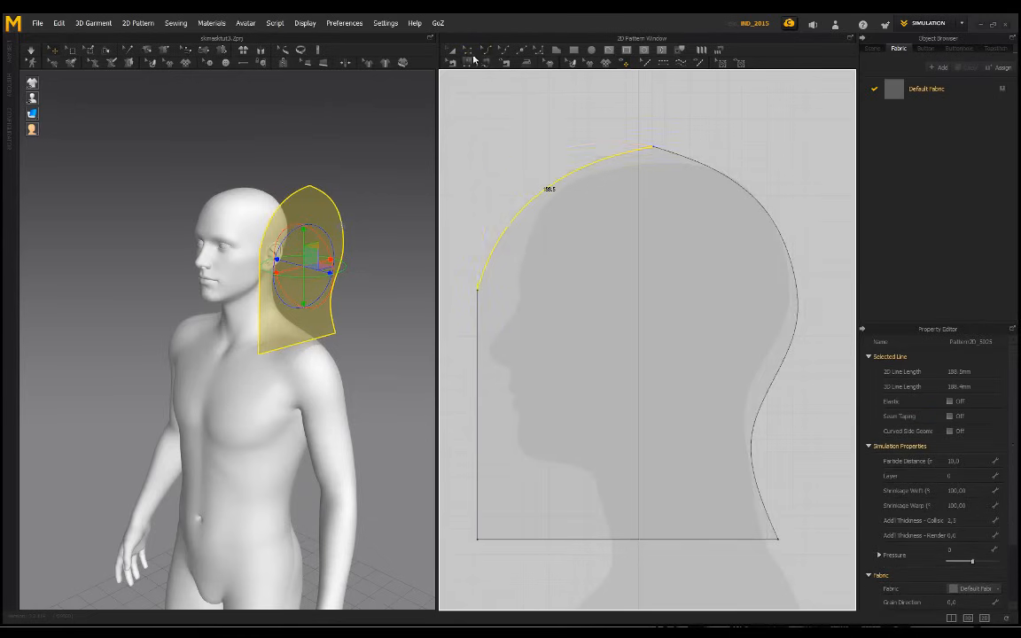
- Lower the crown point onto the head silhouette and convert it to a curve point
{"action": "left_click", "coordinate": [470, 51]}
{"action": "left_click", "coordinate": [657, 148]}
{"action": "left_click_drag", "start_coordinate": [654, 147], "coordinate": [656, 160]}
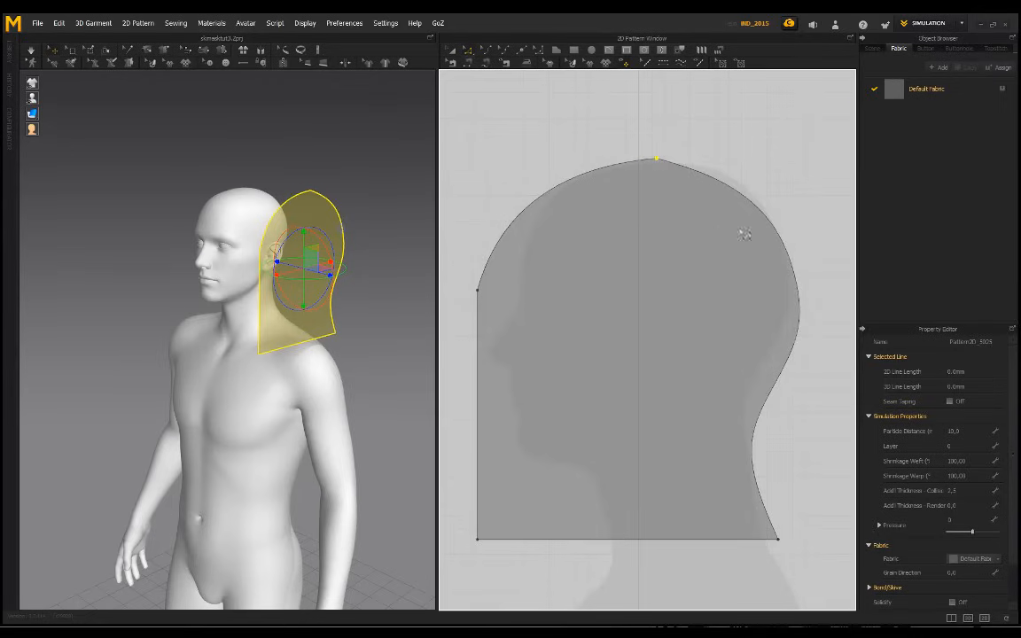
{"action": "right_click", "coordinate": [657, 161]}
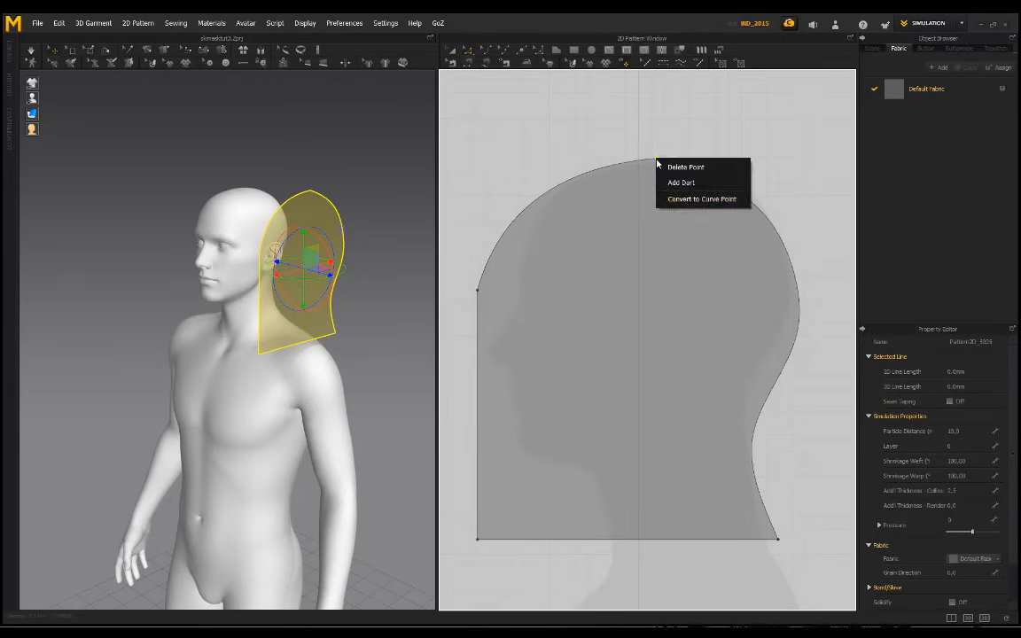
{"action": "left_click", "coordinate": [699, 200]}
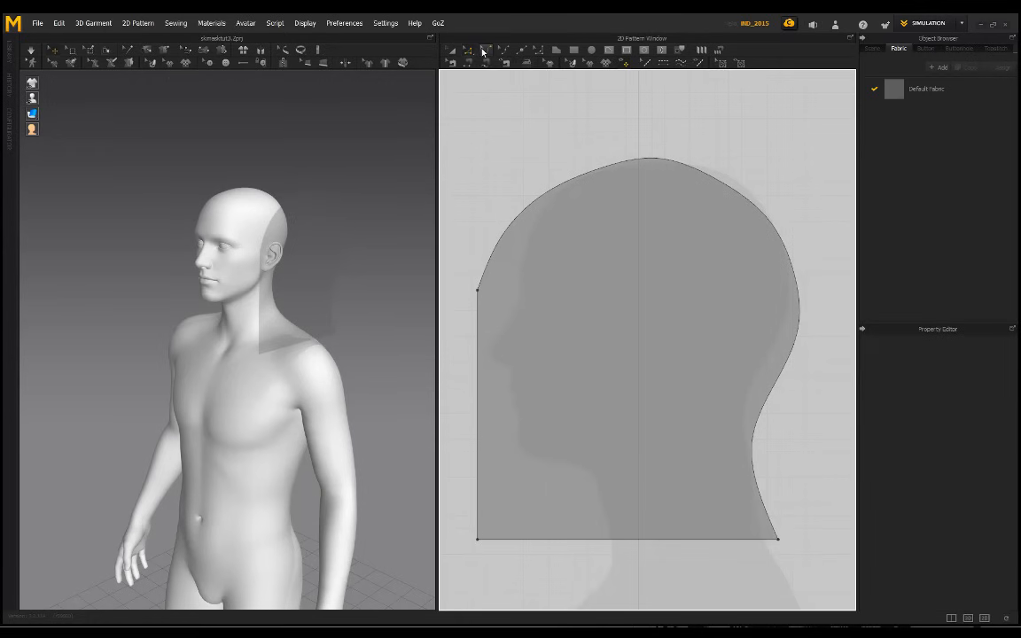
- Adjust the outline on both sides of the crown so the full head curve is about 563 mm long
{"action": "left_click", "coordinate": [483, 52]}
{"action": "left_click_drag", "start_coordinate": [737, 193], "coordinate": [747, 190]}
{"action": "left_click_drag", "start_coordinate": [605, 169], "coordinate": [644, 183]}
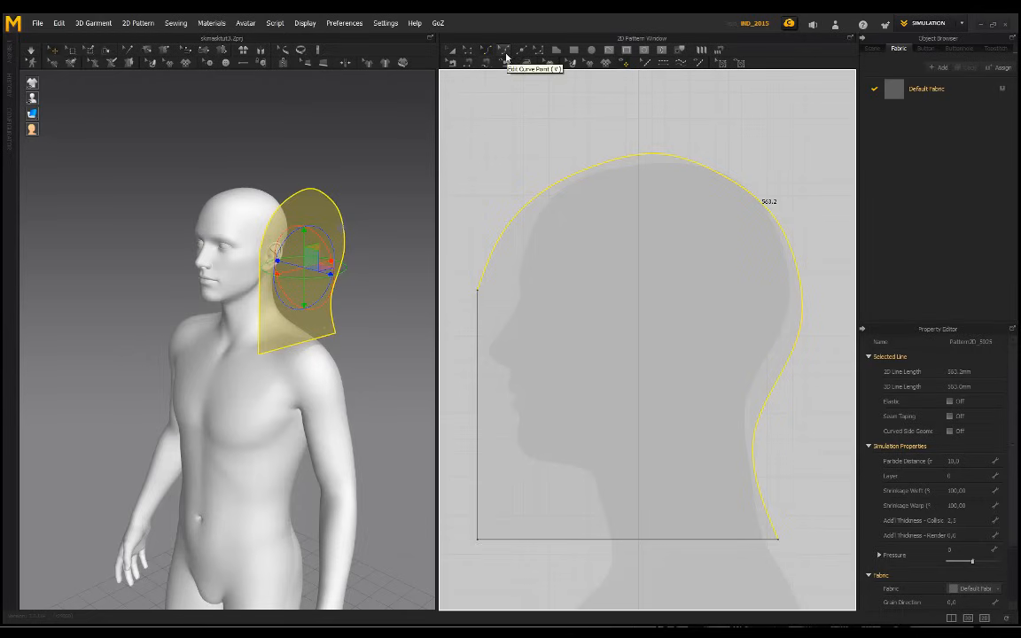
- Reposition the curve points behind the crown and down to the nape, giving an evenly rounded outline about 569 mm long
{"action": "left_click", "coordinate": [503, 52]}
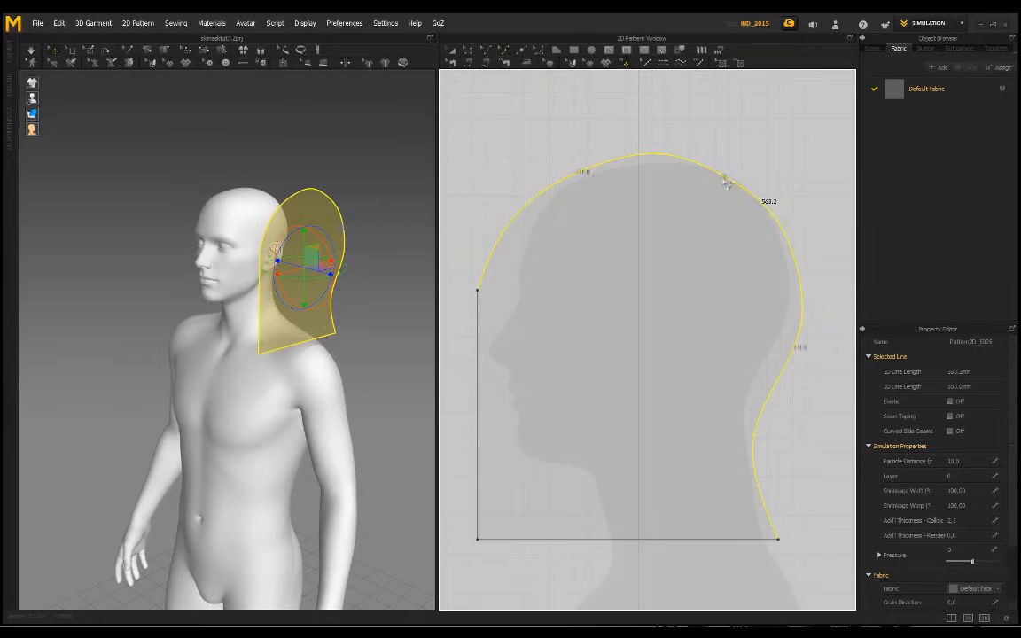
{"action": "left_click", "coordinate": [724, 175]}
{"action": "left_click_drag", "start_coordinate": [740, 177], "coordinate": [743, 187]}
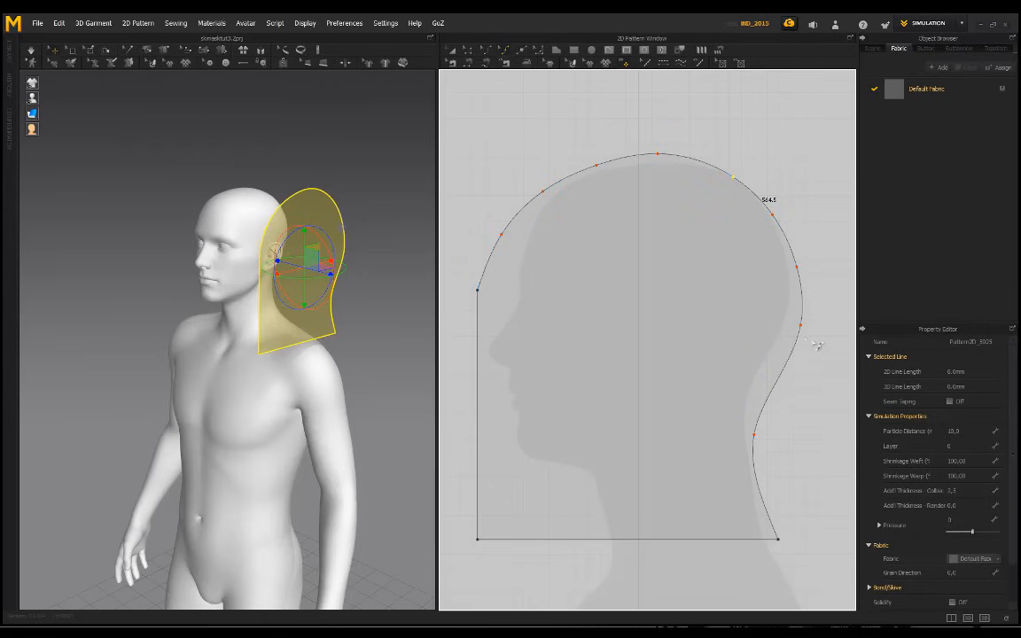
{"action": "left_click_drag", "start_coordinate": [802, 327], "coordinate": [779, 421]}
{"action": "left_click_drag", "start_coordinate": [773, 215], "coordinate": [741, 184]}
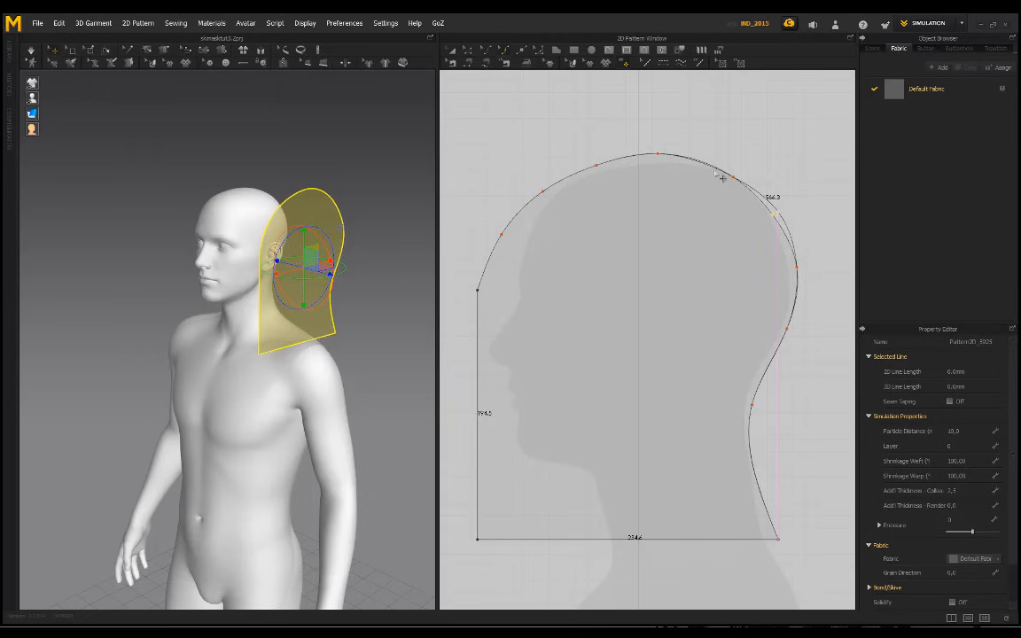
{"action": "left_click_drag", "start_coordinate": [734, 179], "coordinate": [735, 176]}
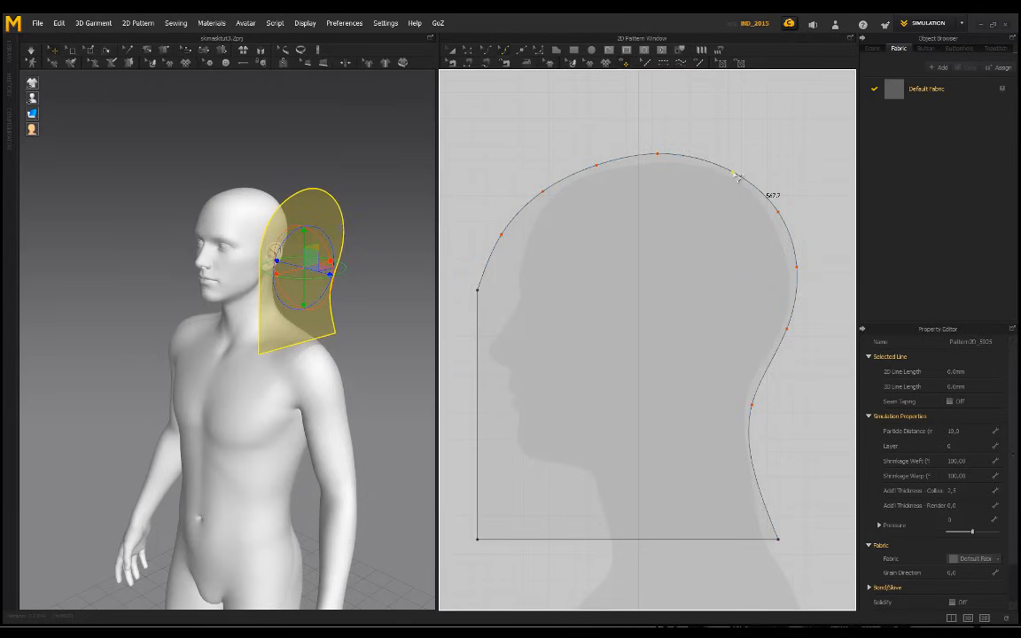
{"action": "left_click_drag", "start_coordinate": [740, 176], "coordinate": [736, 172]}
- Lower the pattern's hem by about 31 mm and move its back corner outward, making the hem about 251 mm long
{"action": "scroll", "coordinate": [527, 352], "scroll_direction": "down", "scroll_amount": 3}
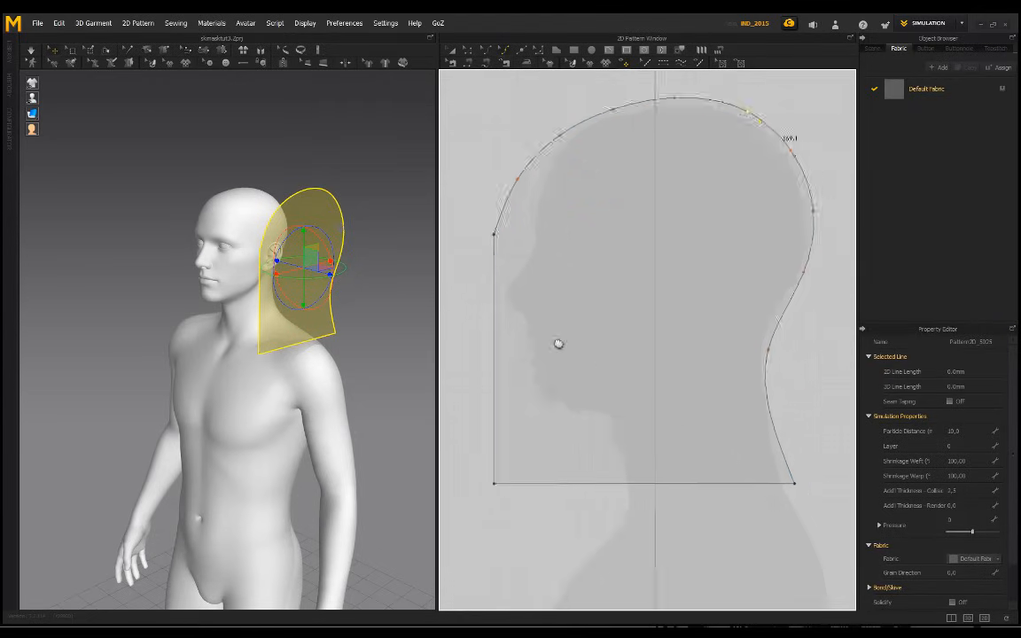
{"action": "left_click", "coordinate": [470, 54]}
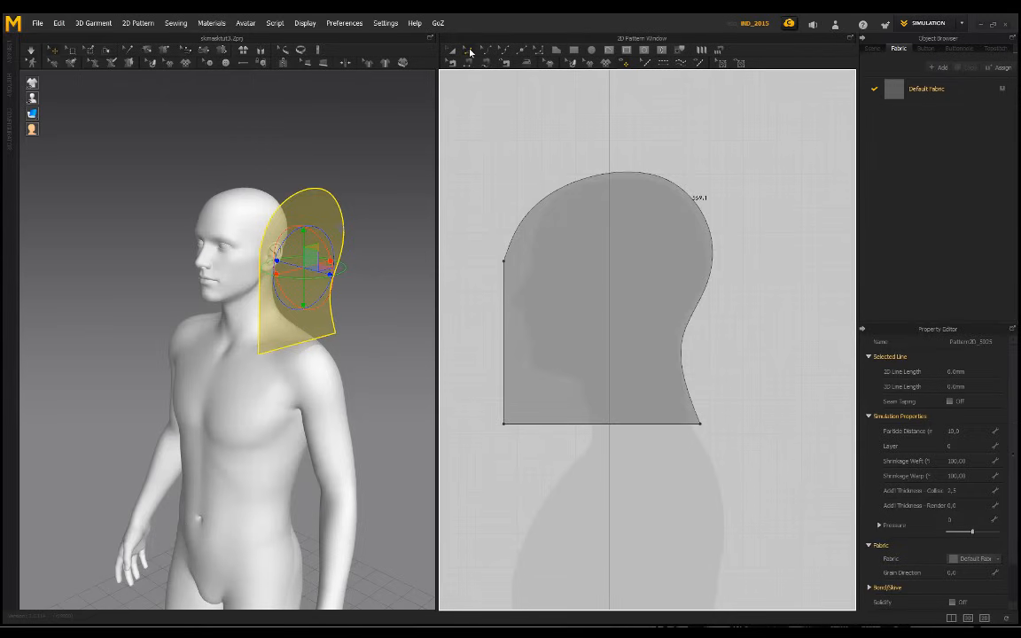
{"action": "left_click", "coordinate": [592, 429]}
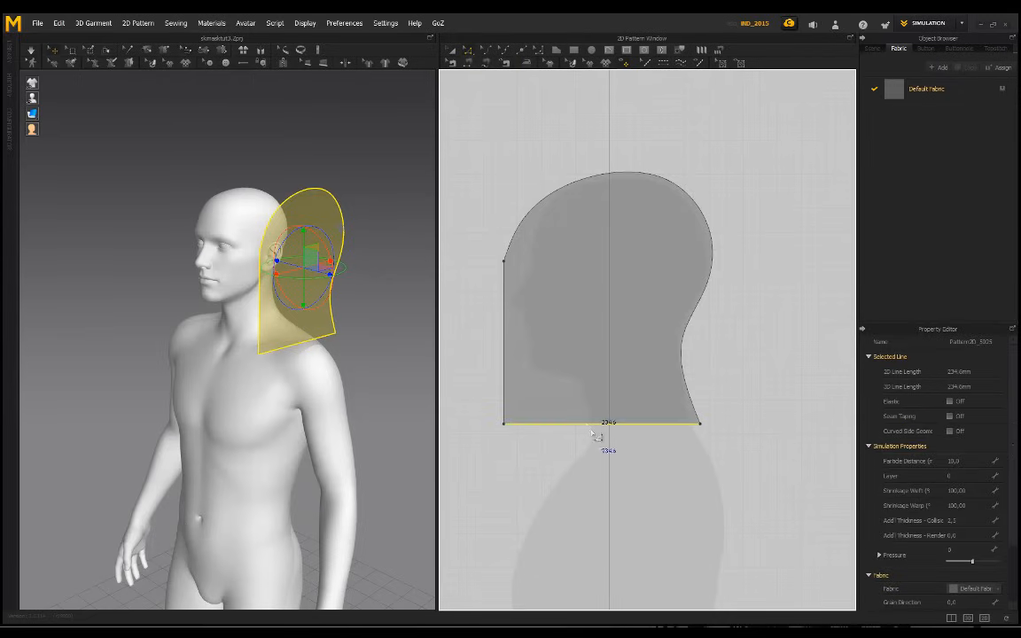
{"action": "left_click_drag", "start_coordinate": [586, 428], "coordinate": [582, 454]}
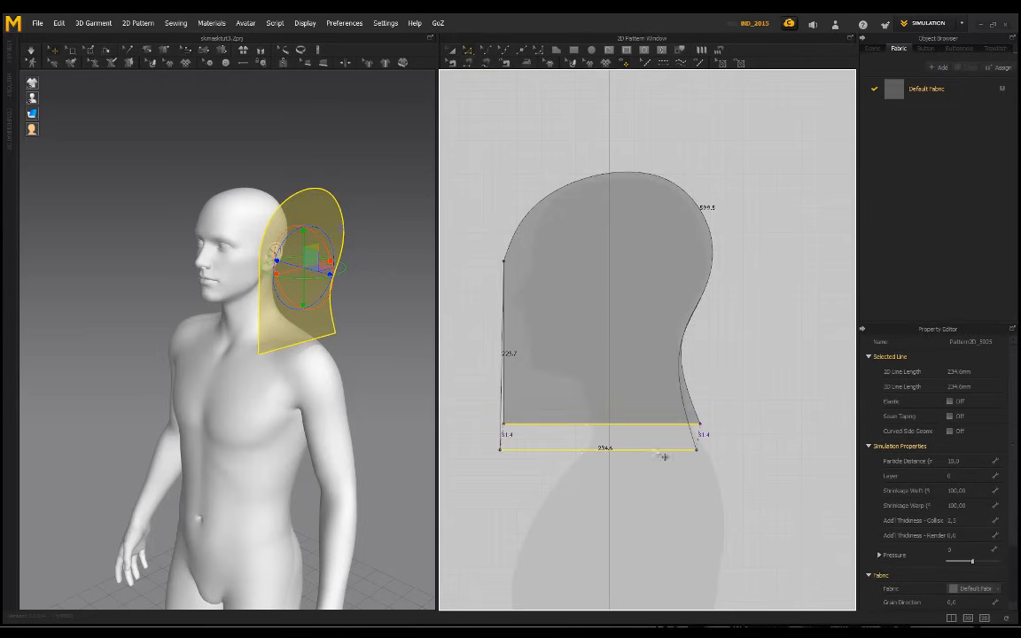
{"action": "left_click", "coordinate": [697, 450]}
{"action": "left_click_drag", "start_coordinate": [697, 449], "coordinate": [719, 458]}
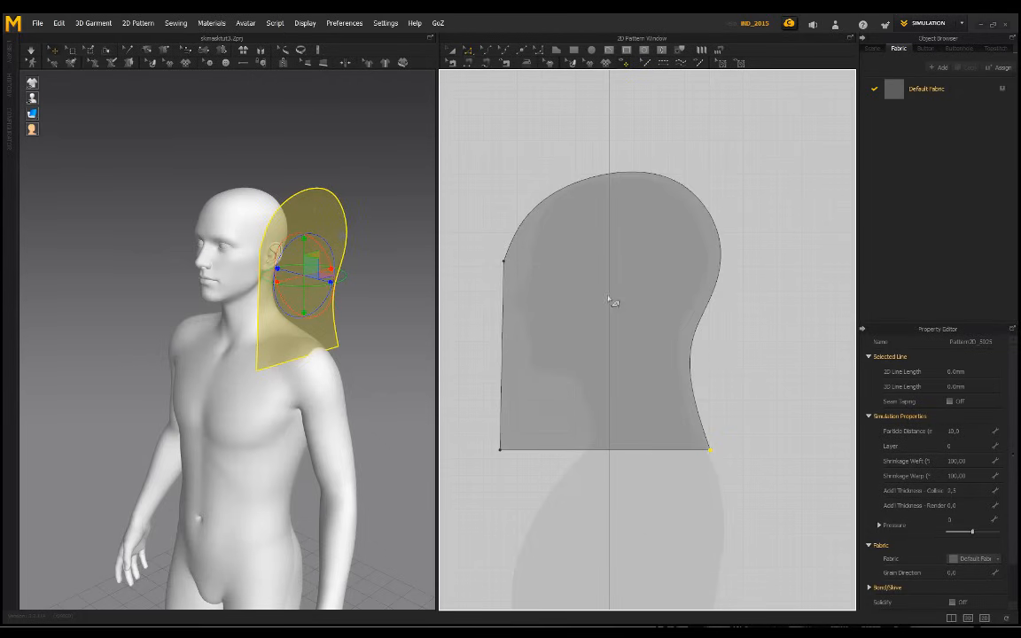
- Pull the curve points at the nape and back of the head inward, closer to the avatar's silhouette
{"action": "left_click", "coordinate": [486, 52]}
{"action": "left_click", "coordinate": [694, 374]}
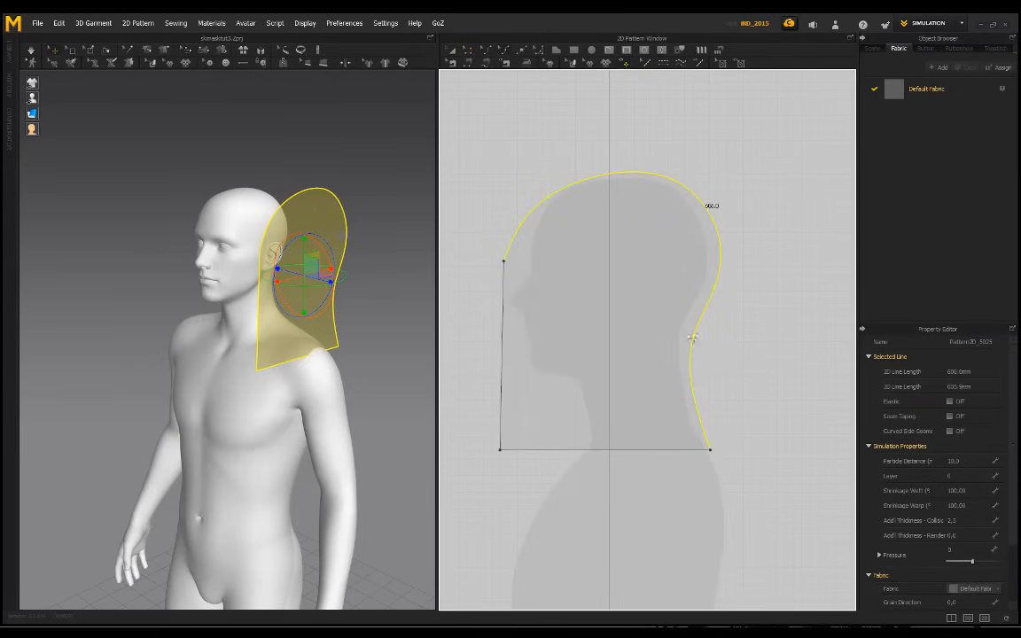
{"action": "left_click", "coordinate": [694, 339]}
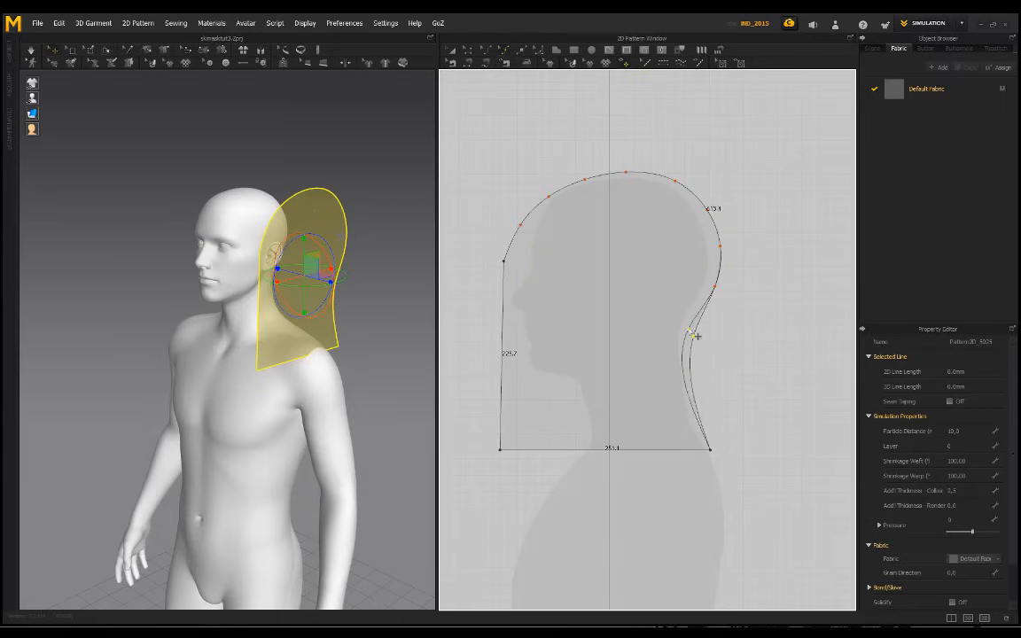
{"action": "left_click_drag", "start_coordinate": [700, 344], "coordinate": [698, 344]}
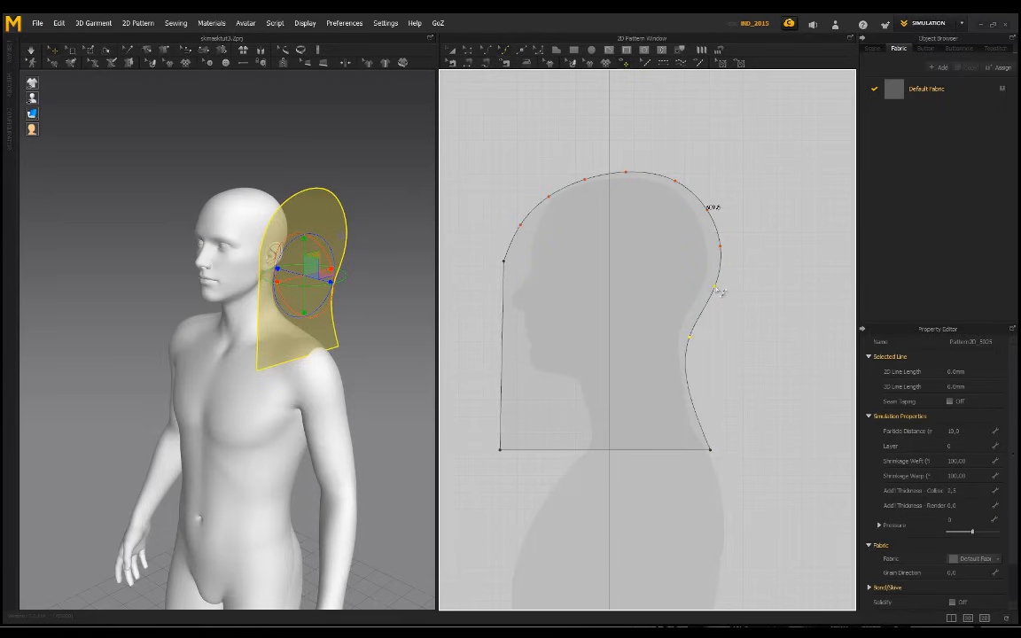
{"action": "left_click_drag", "start_coordinate": [716, 286], "coordinate": [706, 290]}
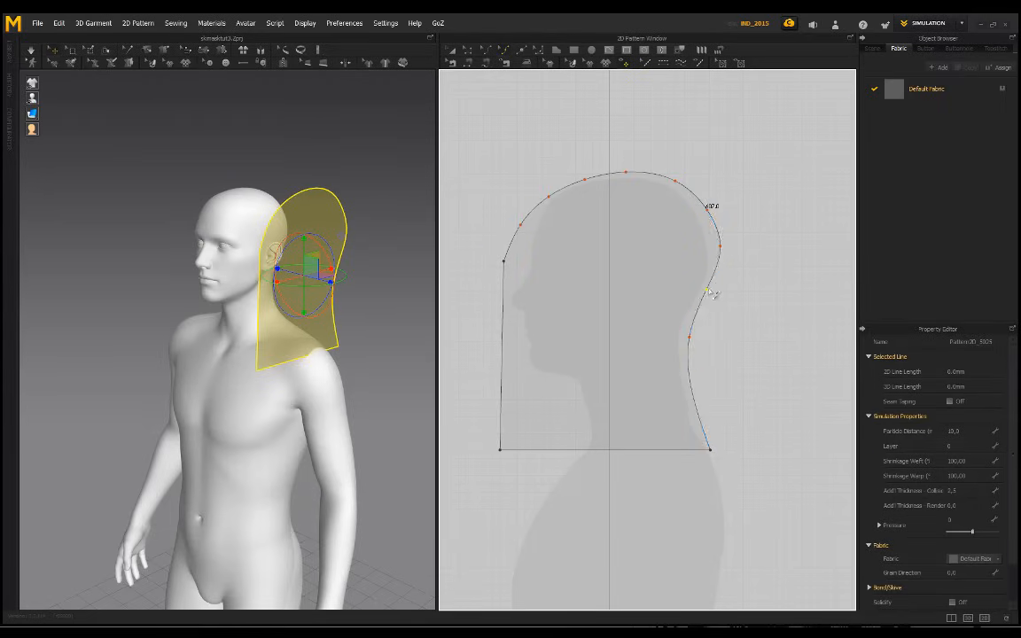
{"action": "left_click_drag", "start_coordinate": [720, 246], "coordinate": [714, 244]}
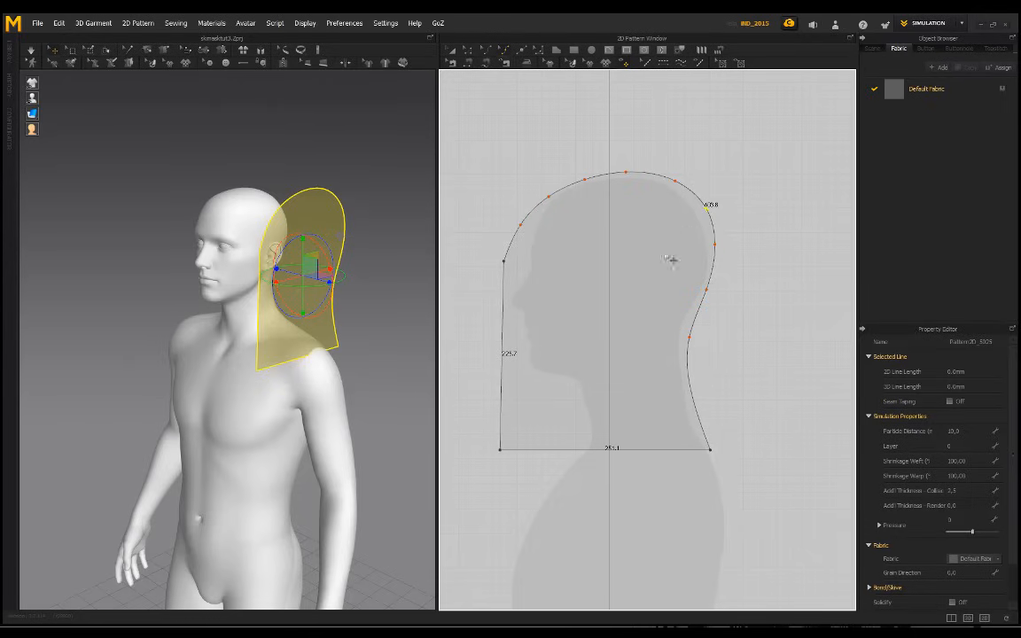
- Bend the straight front edge inward into a curve about 256 mm long and move the lower front corner inward to the neck
{"action": "scroll", "coordinate": [565, 299], "scroll_direction": "up", "scroll_amount": 1}
{"action": "scroll", "coordinate": [532, 320], "scroll_direction": "up", "scroll_amount": 1}
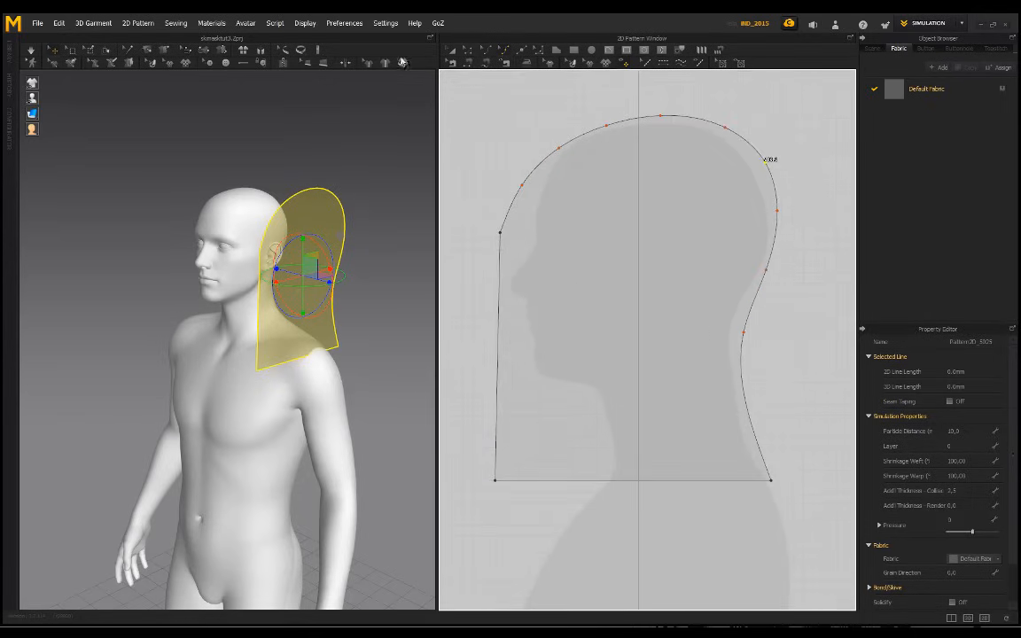
{"action": "left_click", "coordinate": [485, 53]}
{"action": "left_click", "coordinate": [452, 50]}
{"action": "left_click_drag", "start_coordinate": [501, 424], "coordinate": [577, 344]}
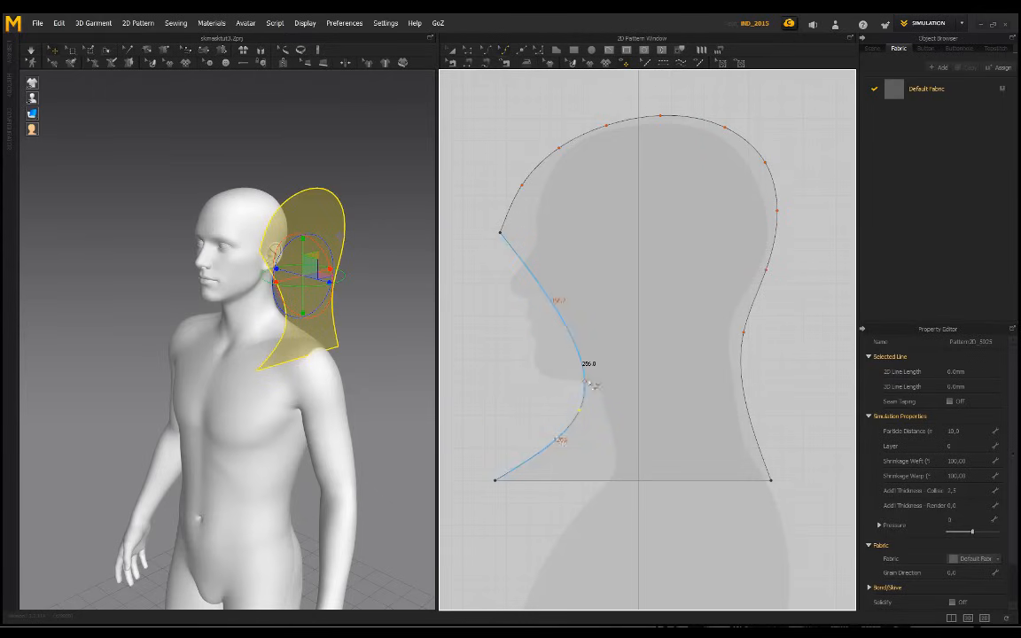
{"action": "left_click", "coordinate": [465, 51]}
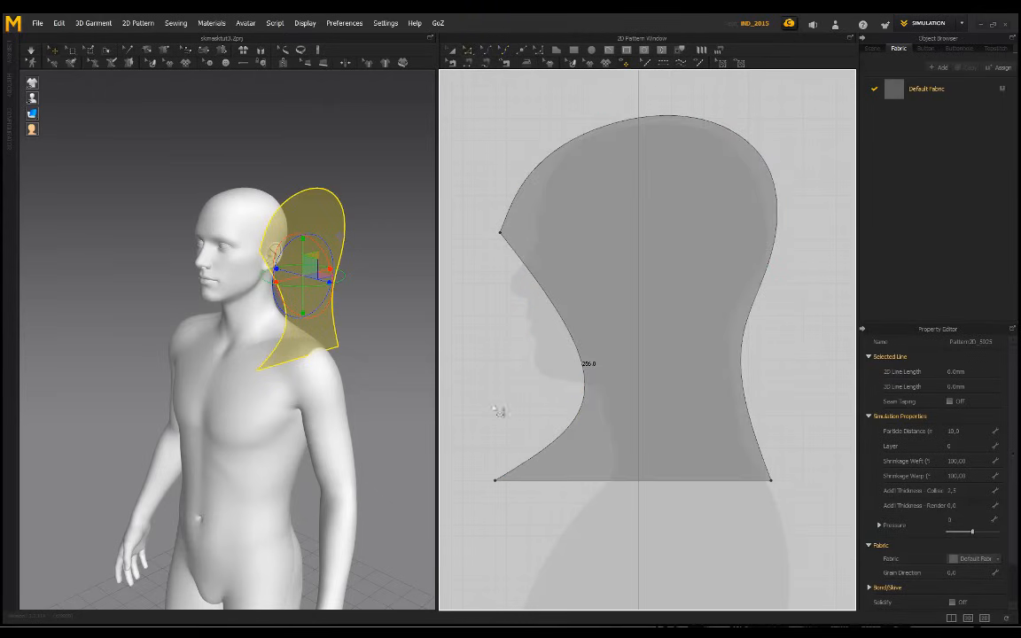
{"action": "left_click_drag", "start_coordinate": [495, 481], "coordinate": [588, 484]}
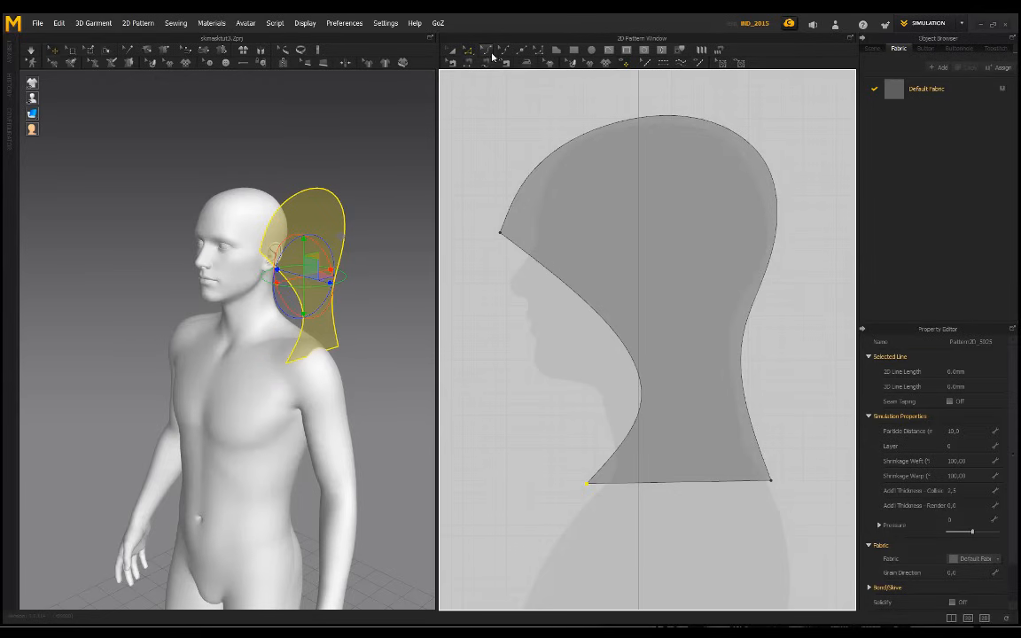
- Reshape the front edge's curve points around the face, chin and throat, giving a curve about 261 mm long
{"action": "left_click", "coordinate": [489, 54]}
{"action": "left_click_drag", "start_coordinate": [640, 416], "coordinate": [599, 446]}
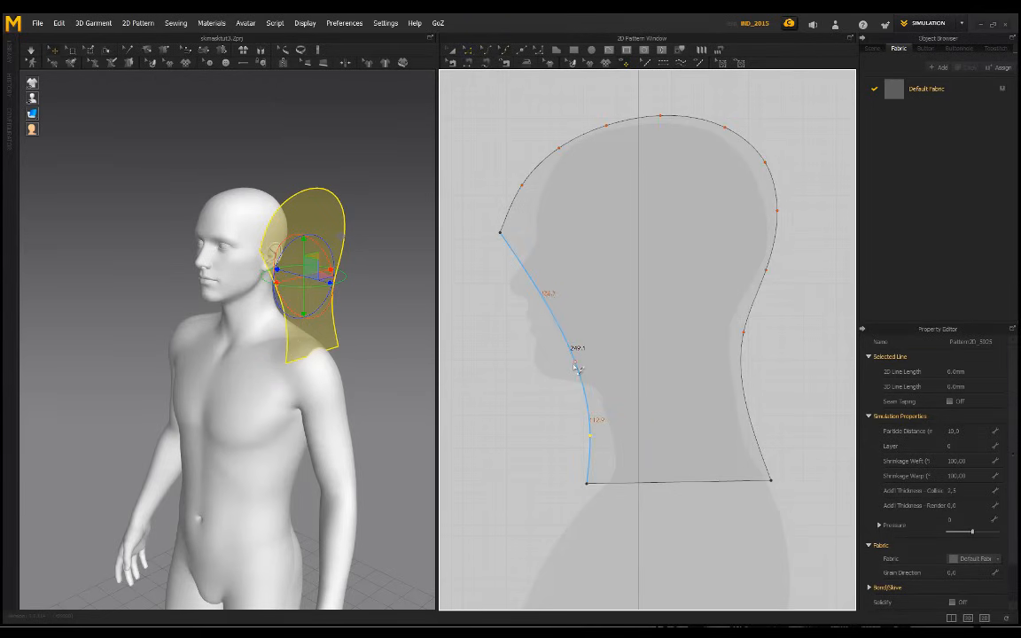
{"action": "left_click_drag", "start_coordinate": [577, 367], "coordinate": [543, 397]}
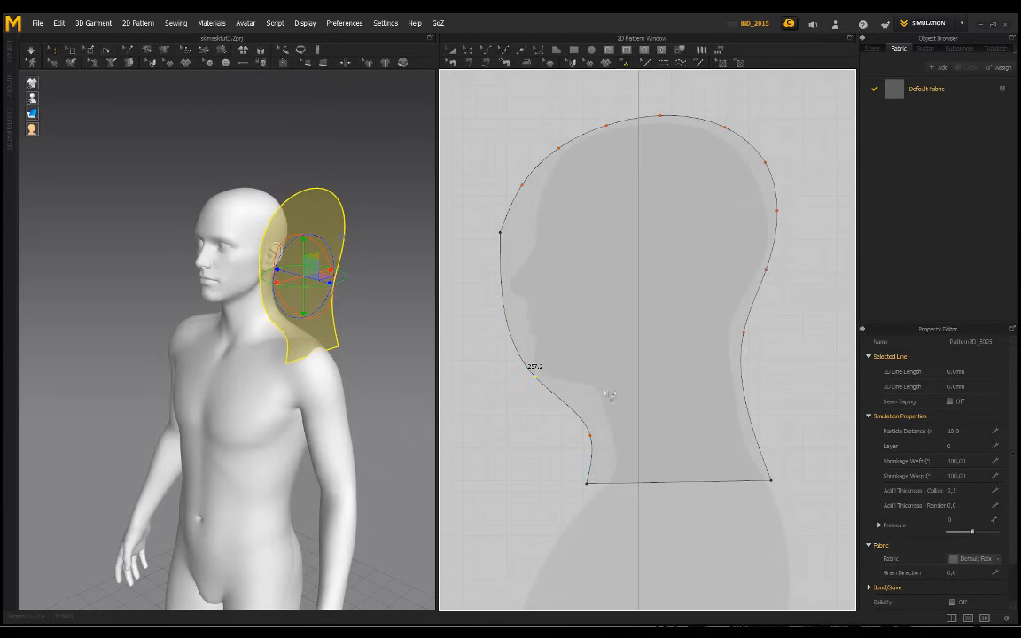
{"action": "left_click_drag", "start_coordinate": [600, 440], "coordinate": [546, 388]}
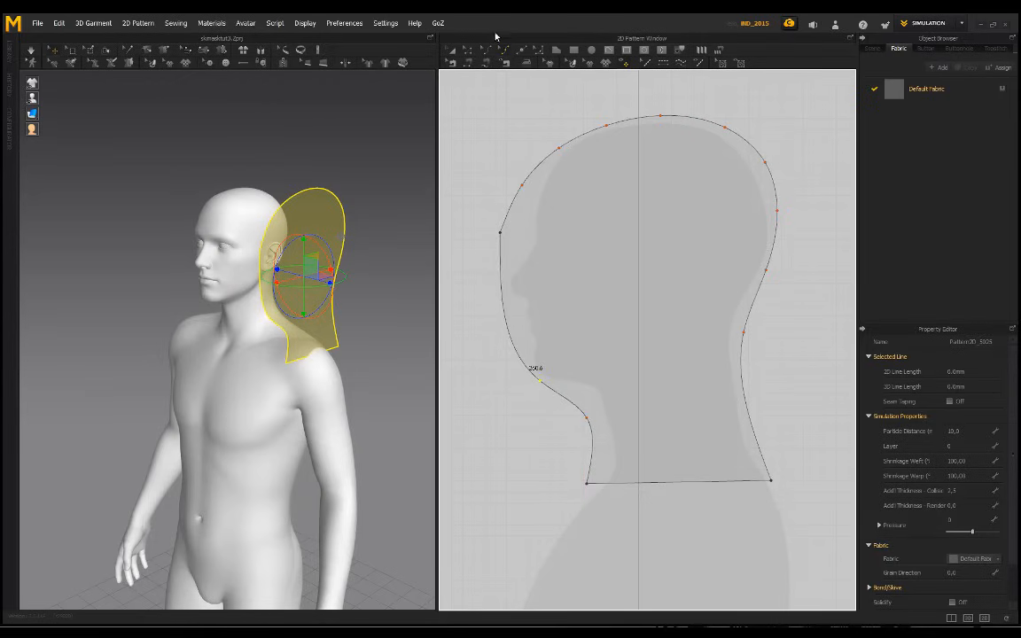
- Reposition the curve points along the forehead and front of the crown to smooth the upper front outline
{"action": "key", "text": "z"}
{"action": "left_click", "coordinate": [522, 184]}
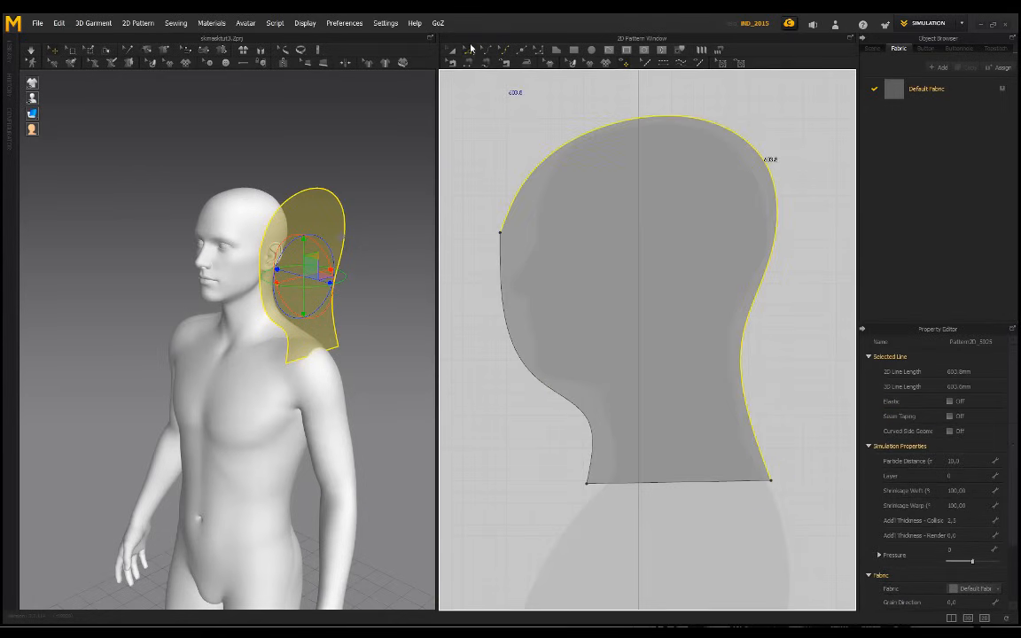
{"action": "left_click", "coordinate": [470, 49]}
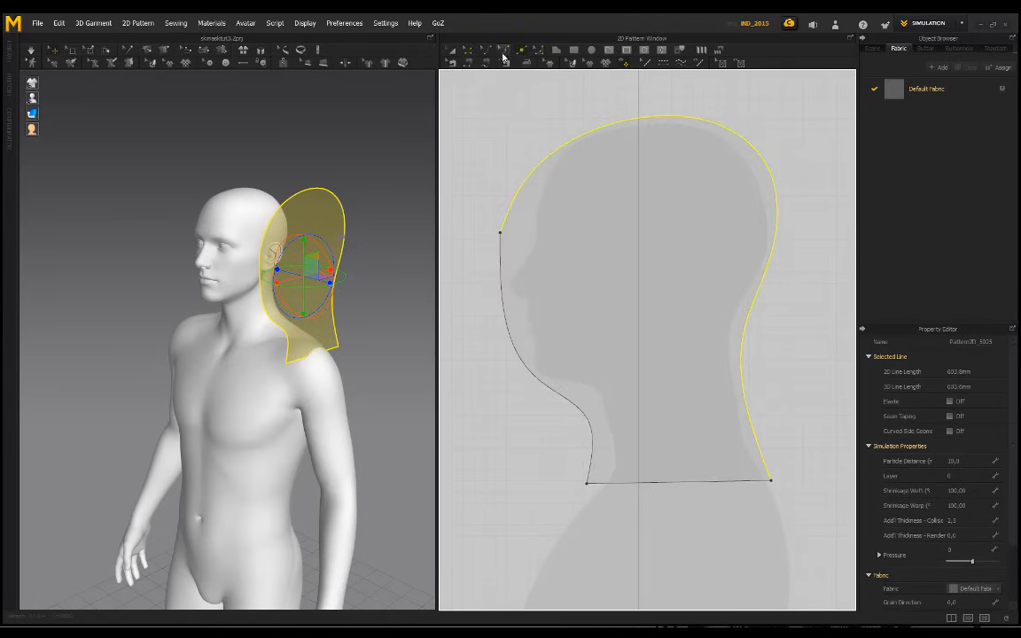
{"action": "left_click", "coordinate": [503, 53]}
{"action": "left_click_drag", "start_coordinate": [523, 186], "coordinate": [610, 125]}
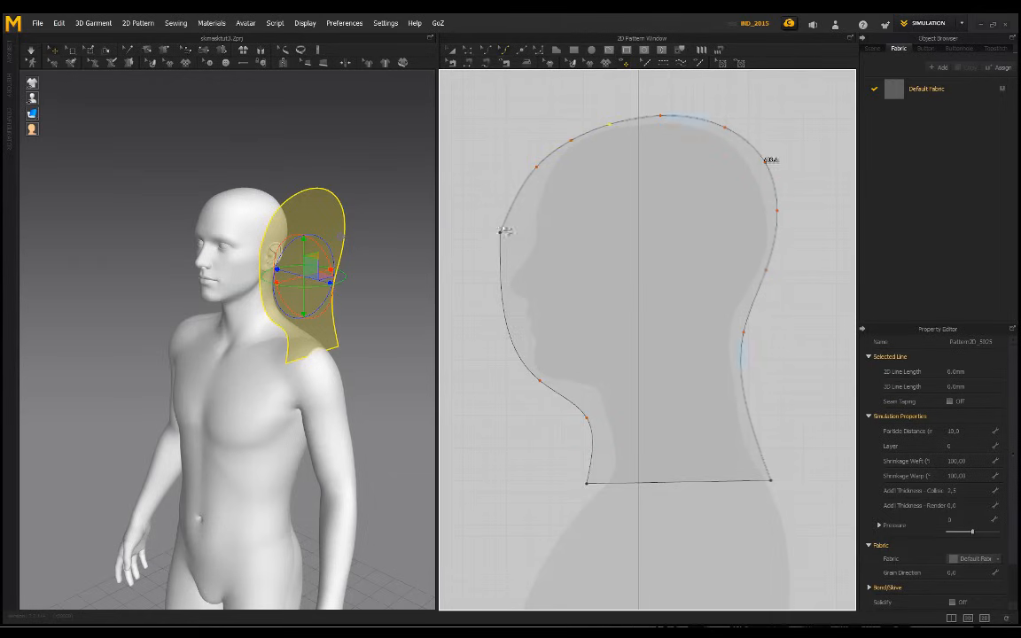
- Split the front edge at nose-bridge level, marking off an eye-opening segment about 35 mm long below the brow point
{"action": "left_click", "coordinate": [521, 52]}
{"action": "left_click", "coordinate": [501, 272]}
- Try to bend the eye-level front segment inward into a curved notch about 139 mm long
{"action": "left_click", "coordinate": [487, 53]}
{"action": "left_click_drag", "start_coordinate": [503, 253], "coordinate": [597, 251]}
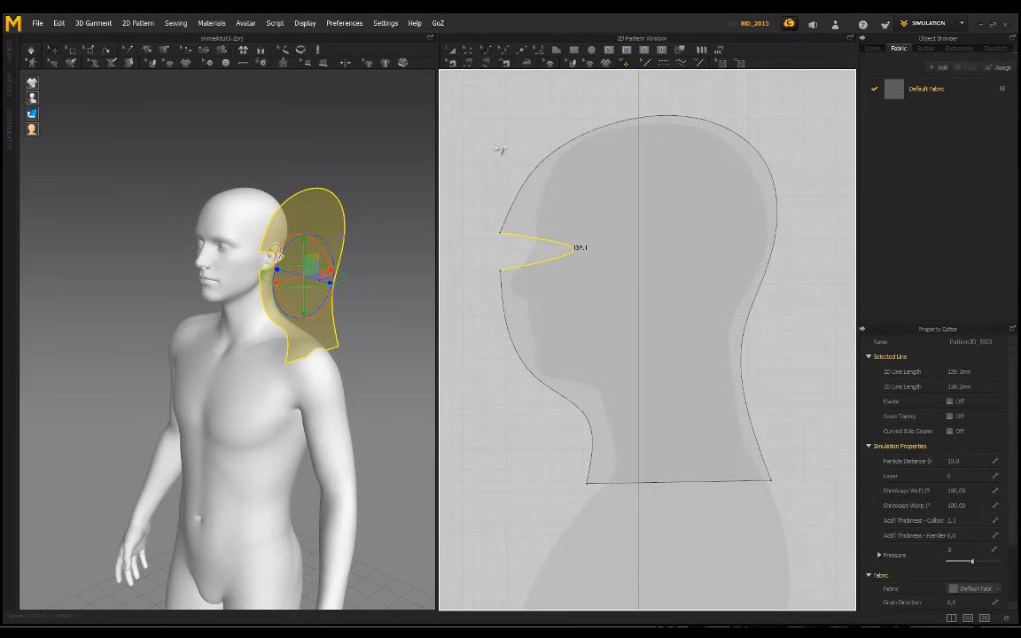
{"action": "scroll", "coordinate": [519, 234], "scroll_direction": "up", "scroll_amount": 2}
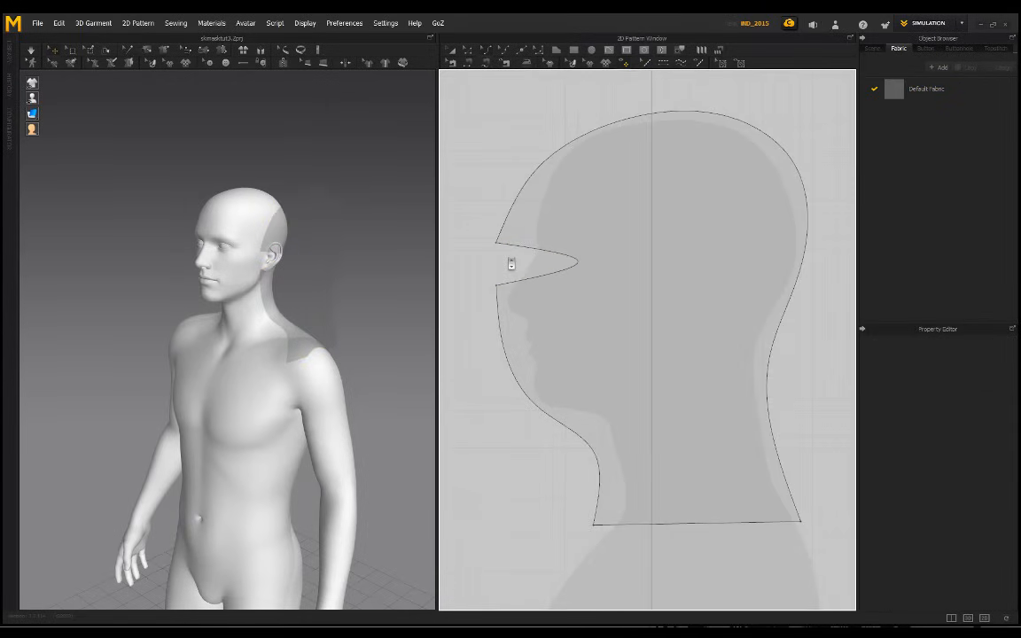
{"action": "scroll", "coordinate": [512, 264], "scroll_direction": "up", "scroll_amount": 2}
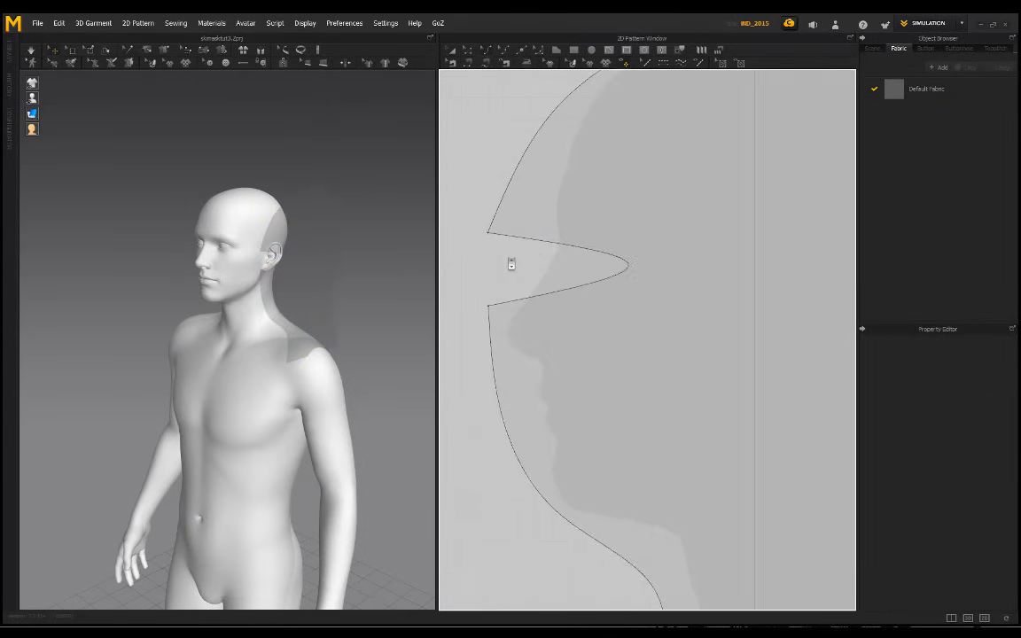
{"action": "scroll", "coordinate": [524, 263], "scroll_direction": "down", "scroll_amount": 3}
{"action": "left_click", "coordinate": [532, 246]}
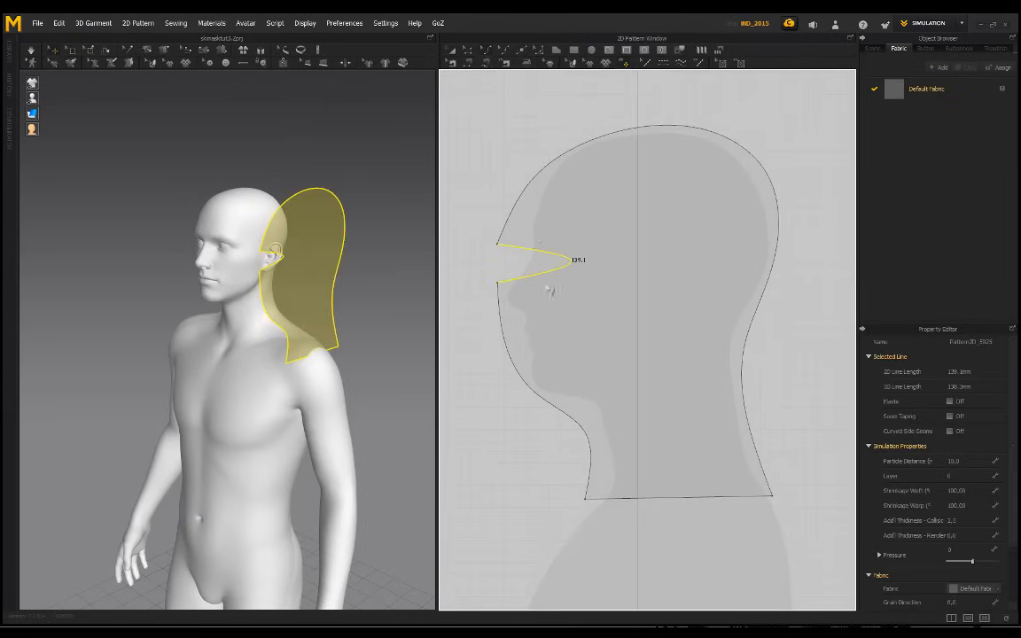
{"action": "left_click_drag", "start_coordinate": [550, 274], "coordinate": [498, 263]}
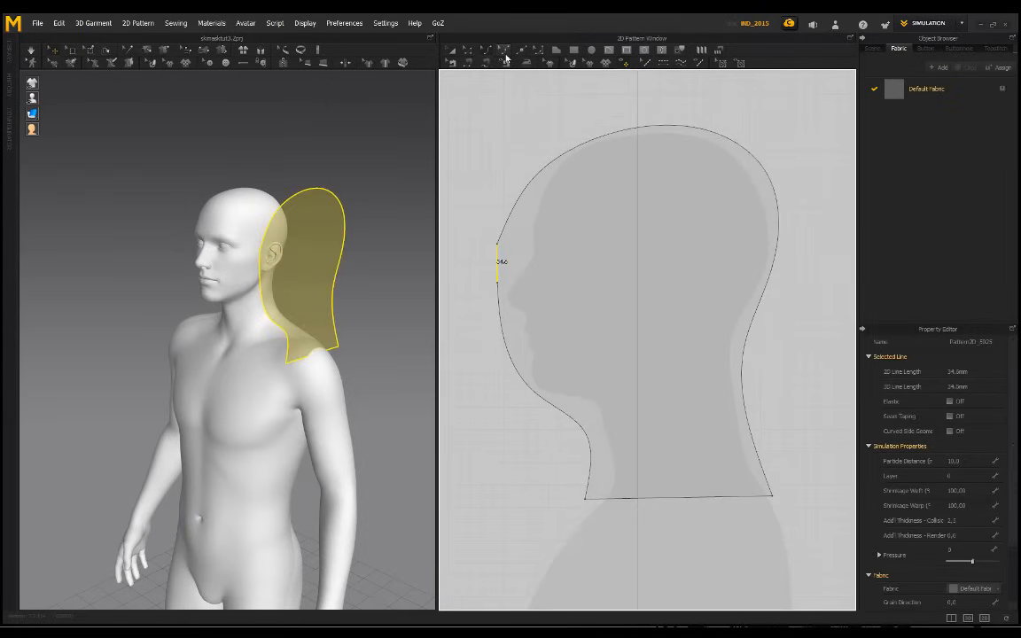
- Add points just inside both ends of the eye-level segment and move the 33 mm segment between them inward, forming a rectangular eye slot
{"action": "scroll", "coordinate": [483, 333], "scroll_direction": "up", "scroll_amount": 5}
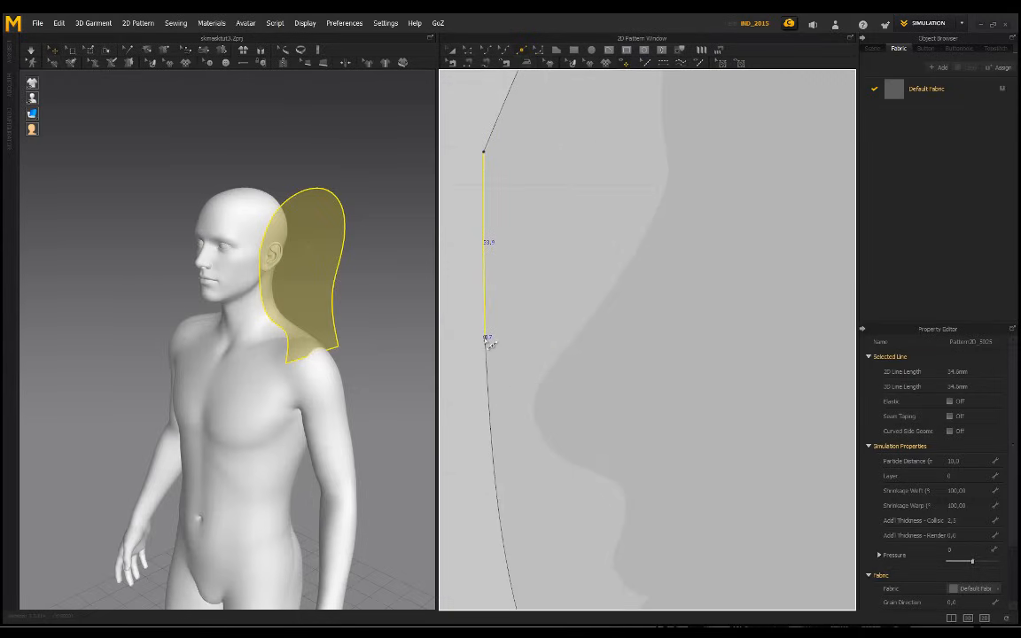
{"action": "left_click", "coordinate": [487, 153]}
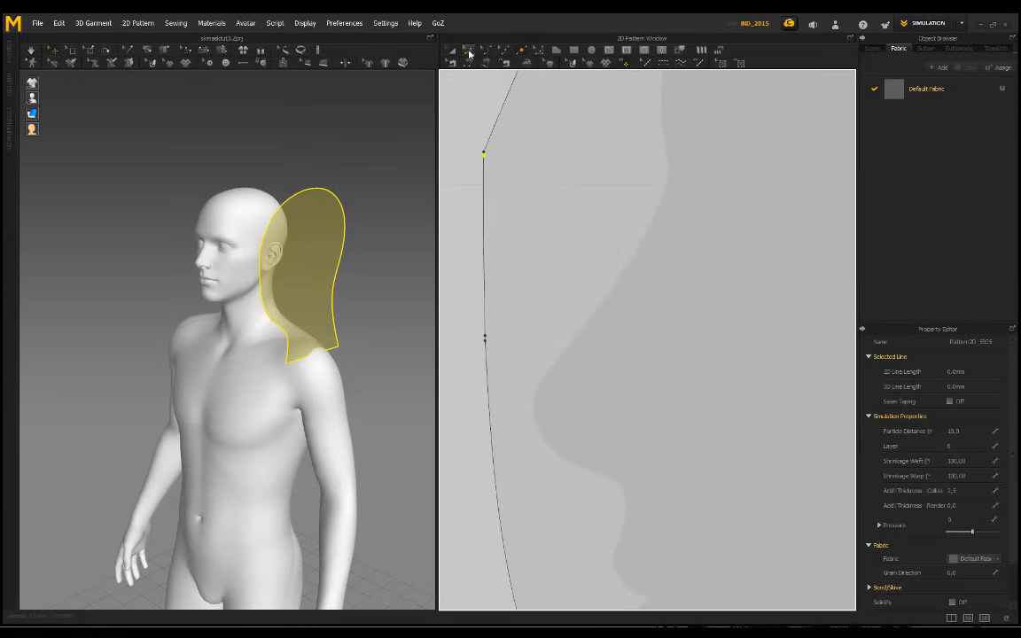
{"action": "left_click", "coordinate": [470, 54]}
{"action": "left_click", "coordinate": [485, 255]}
{"action": "scroll", "coordinate": [493, 259], "scroll_direction": "down", "scroll_amount": 4}
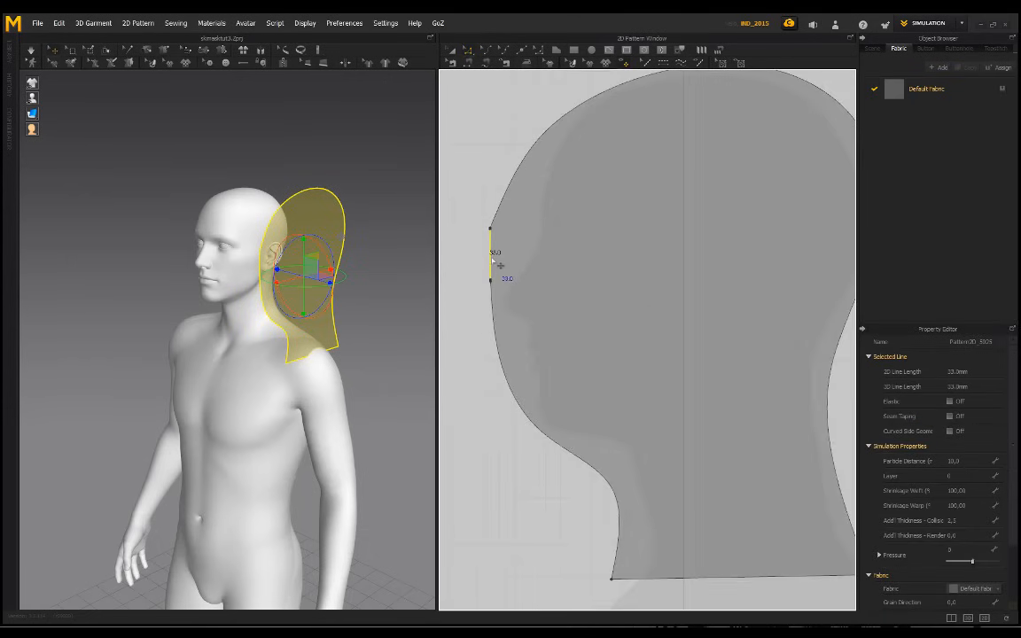
{"action": "left_click_drag", "start_coordinate": [498, 265], "coordinate": [596, 262]}
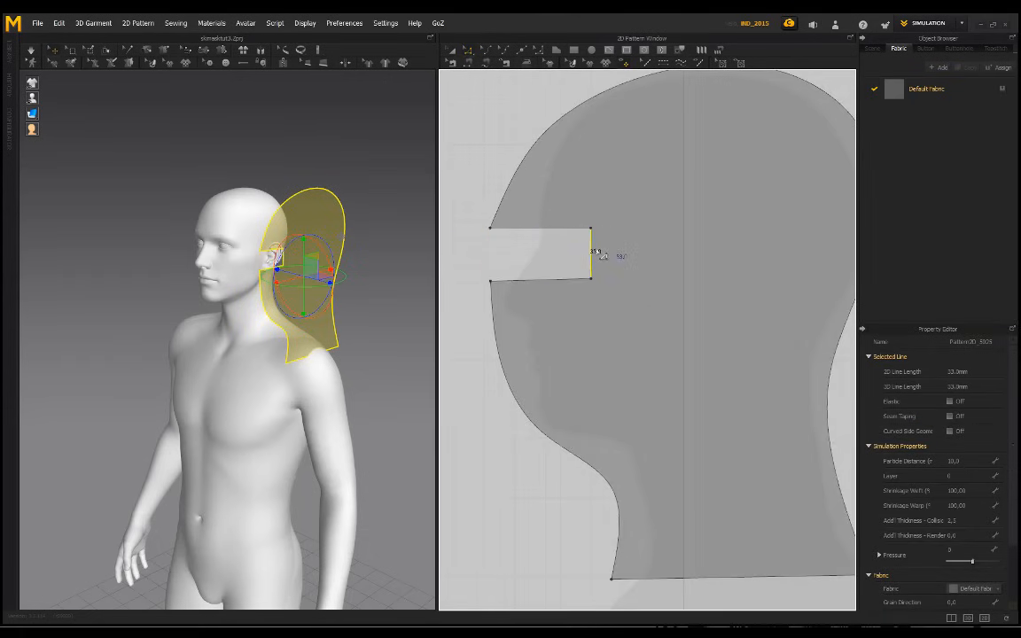
{"action": "scroll", "coordinate": [512, 247], "scroll_direction": "down", "scroll_amount": 2}
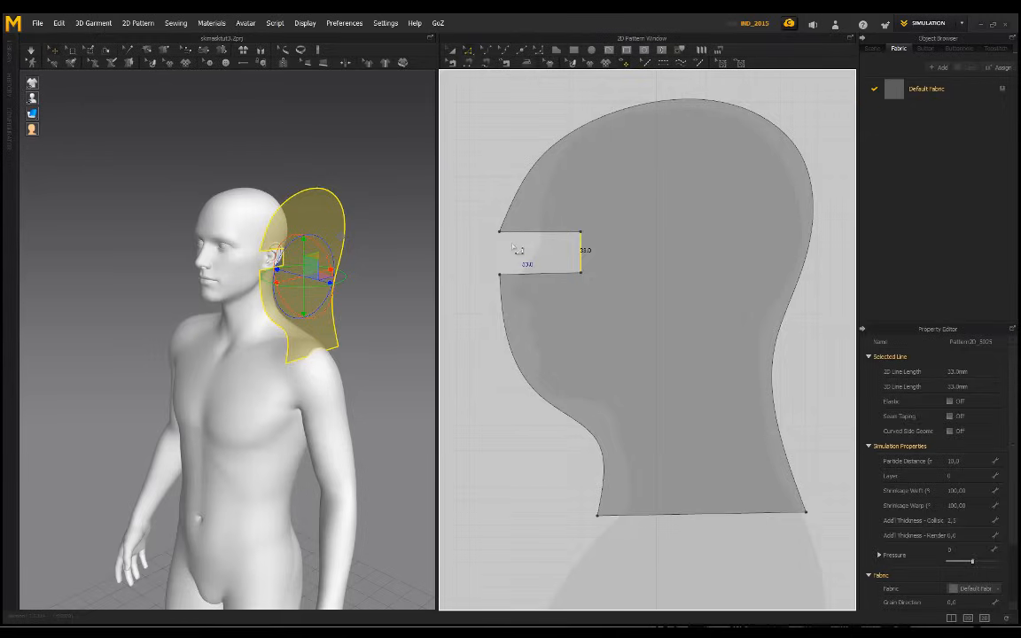
- Move the eye slot's upper front corner horizontally inward, closer to the avatar's brow
{"action": "left_click", "coordinate": [509, 239]}
{"action": "scroll", "coordinate": [501, 234], "scroll_direction": "up", "scroll_amount": 3}
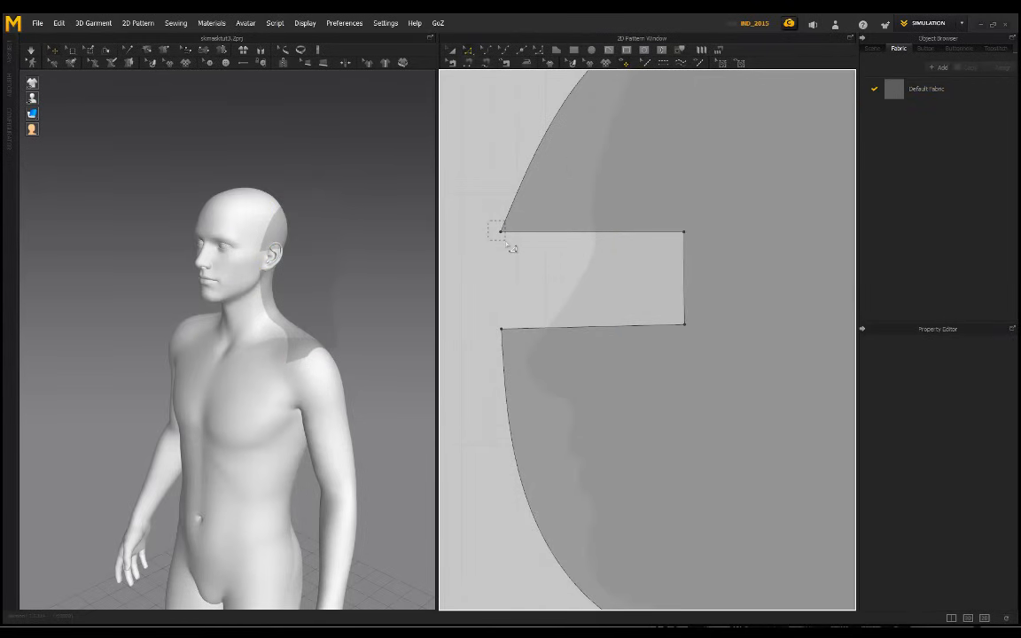
{"action": "left_click", "coordinate": [502, 234]}
{"action": "left_click_drag", "start_coordinate": [509, 239], "coordinate": [565, 239]}
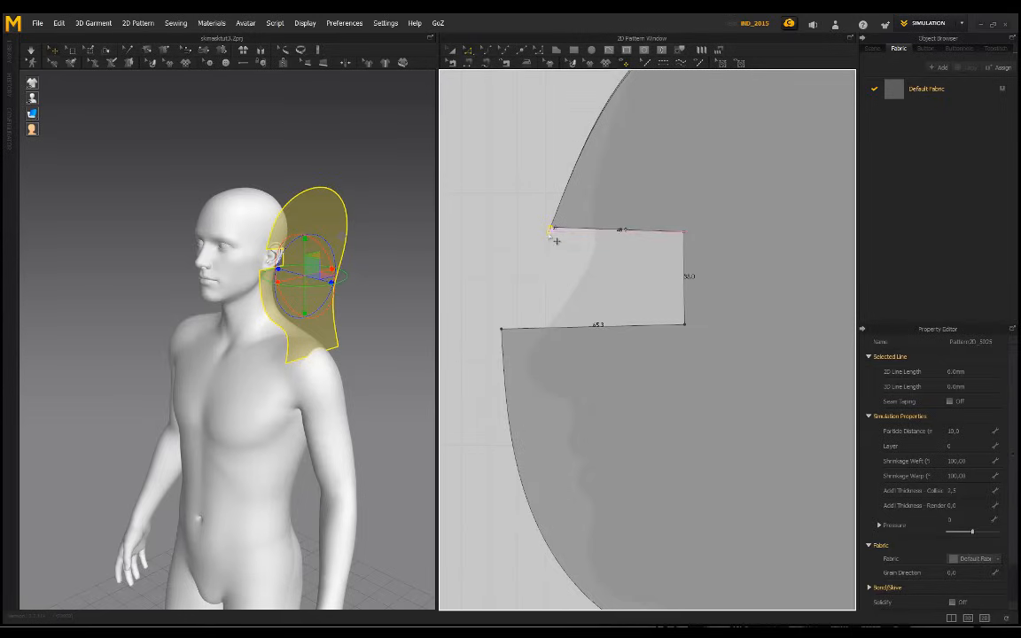
{"action": "left_click", "coordinate": [506, 315]}
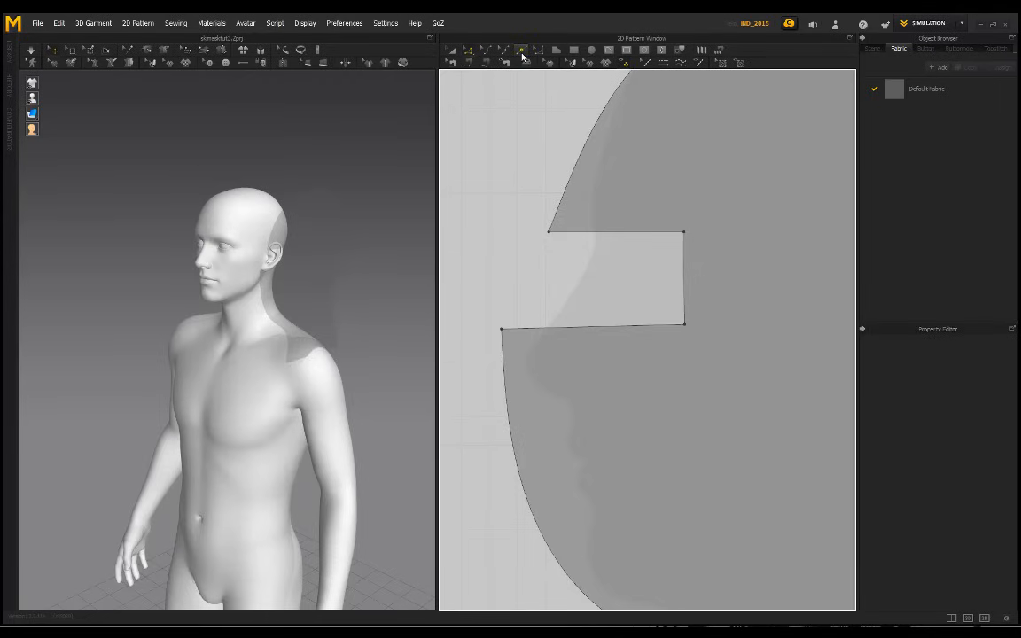
- Add a point on the front edge below the eye slot and move the slot's lower front corner inward toward the nose bridge
{"action": "left_click", "coordinate": [523, 53]}
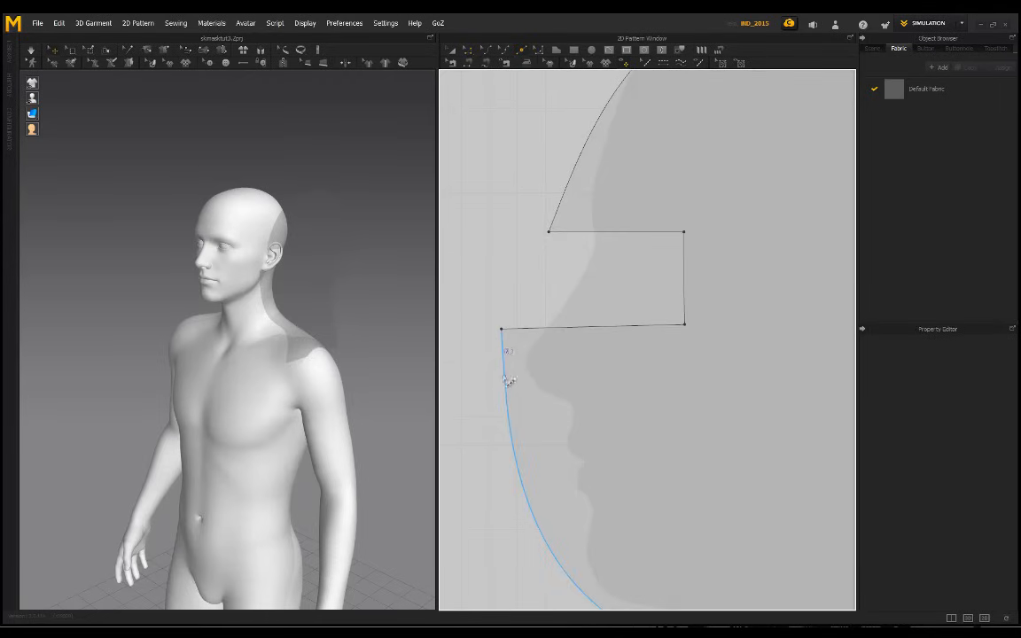
{"action": "left_click", "coordinate": [504, 354]}
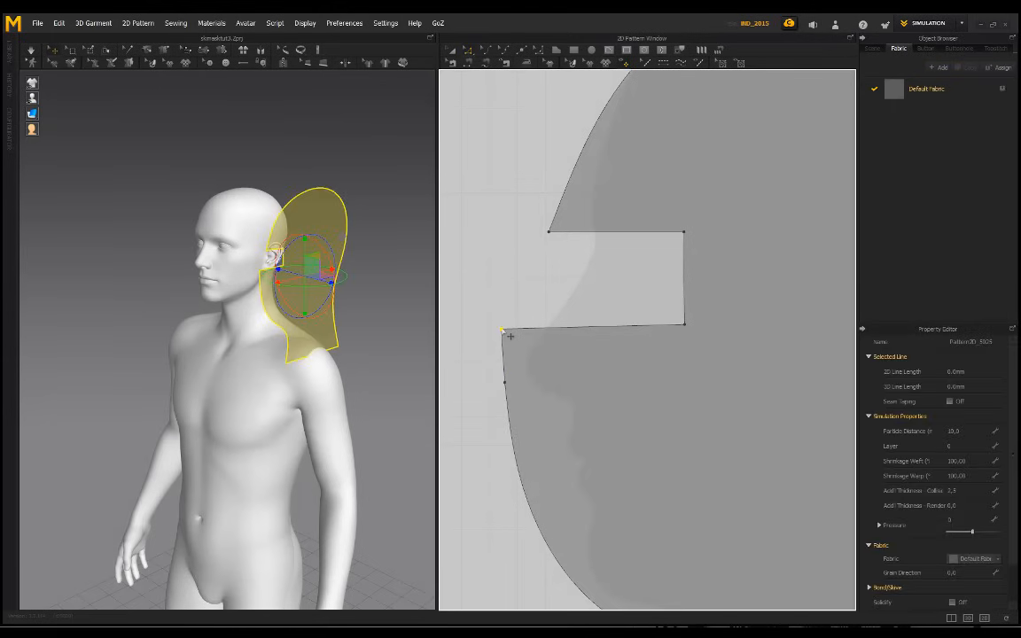
{"action": "left_click_drag", "start_coordinate": [510, 336], "coordinate": [532, 338]}
{"action": "scroll", "coordinate": [517, 305], "scroll_direction": "down", "scroll_amount": 2}
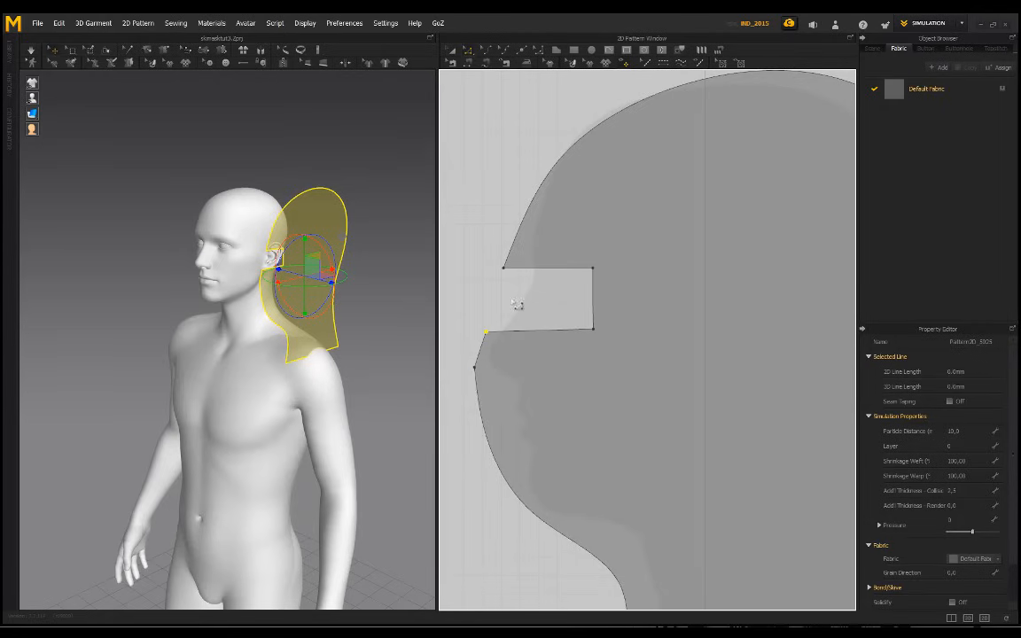
{"action": "scroll", "coordinate": [517, 303], "scroll_direction": "down", "scroll_amount": 3}
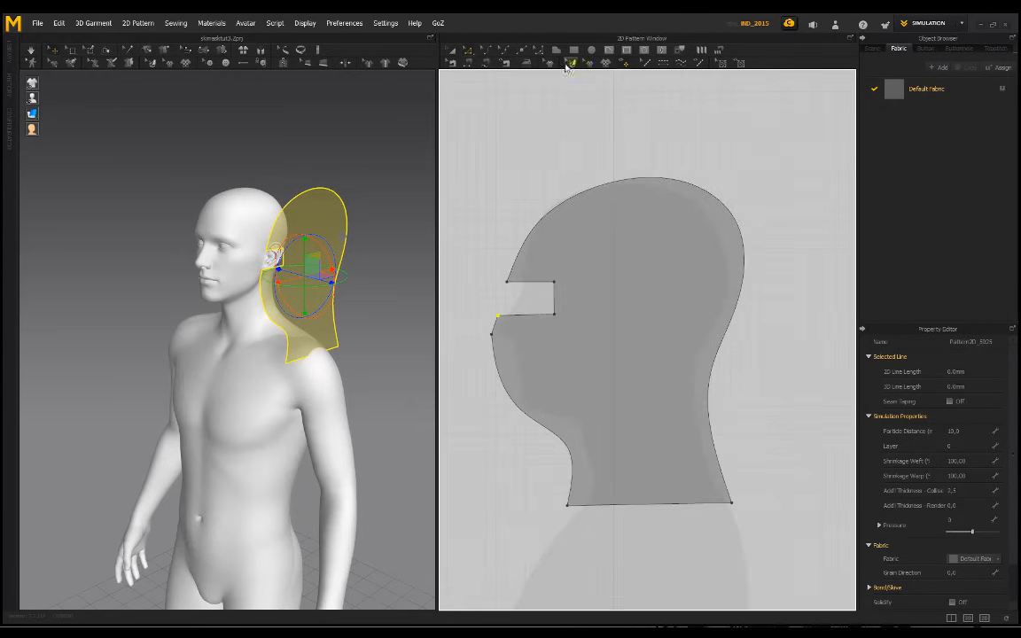
- Pull the curve points along the rear crown, back of the head and nape inward to follow the avatar's skull more closely
{"action": "left_click", "coordinate": [522, 51]}
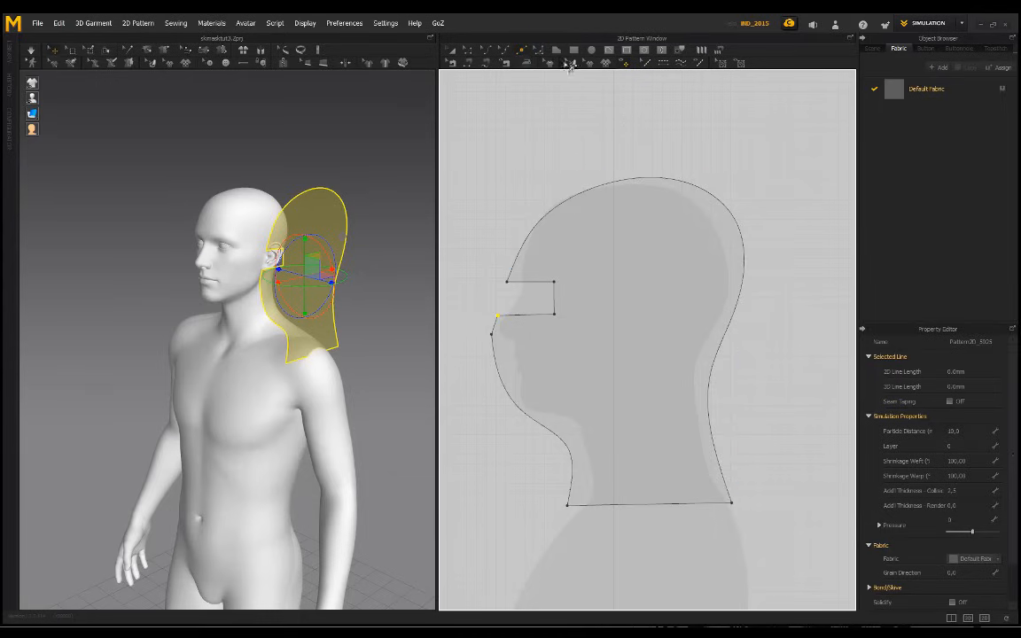
{"action": "left_click_drag", "start_coordinate": [735, 221], "coordinate": [693, 193]}
{"action": "left_click_drag", "start_coordinate": [744, 265], "coordinate": [736, 268]}
{"action": "left_click_drag", "start_coordinate": [738, 321], "coordinate": [736, 323]}
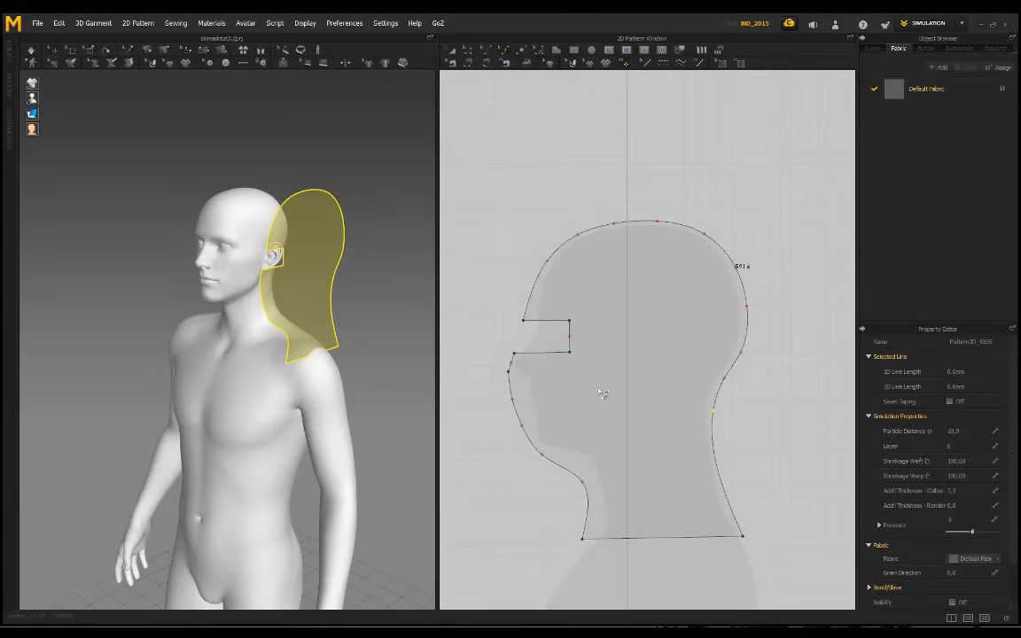
{"action": "middle_click_drag", "start_coordinate": [624, 384], "coordinate": [674, 340]}
{"action": "scroll", "coordinate": [720, 407], "scroll_direction": "up", "scroll_amount": 3}
{"action": "scroll", "coordinate": [699, 300], "scroll_direction": "down", "scroll_amount": 3}
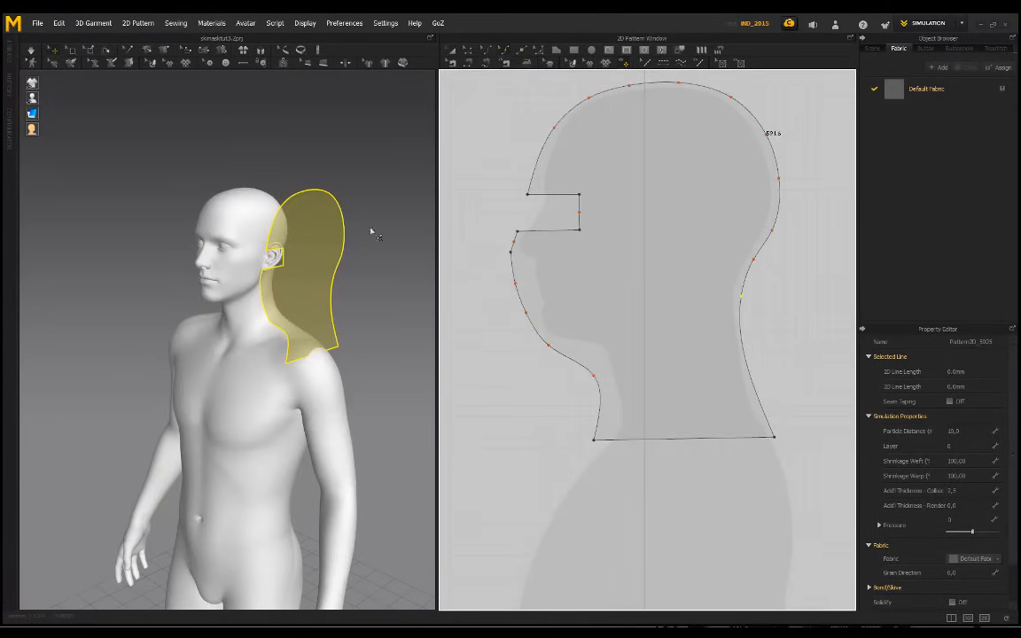
{"action": "middle_click_drag", "start_coordinate": [621, 305], "coordinate": [622, 333]}
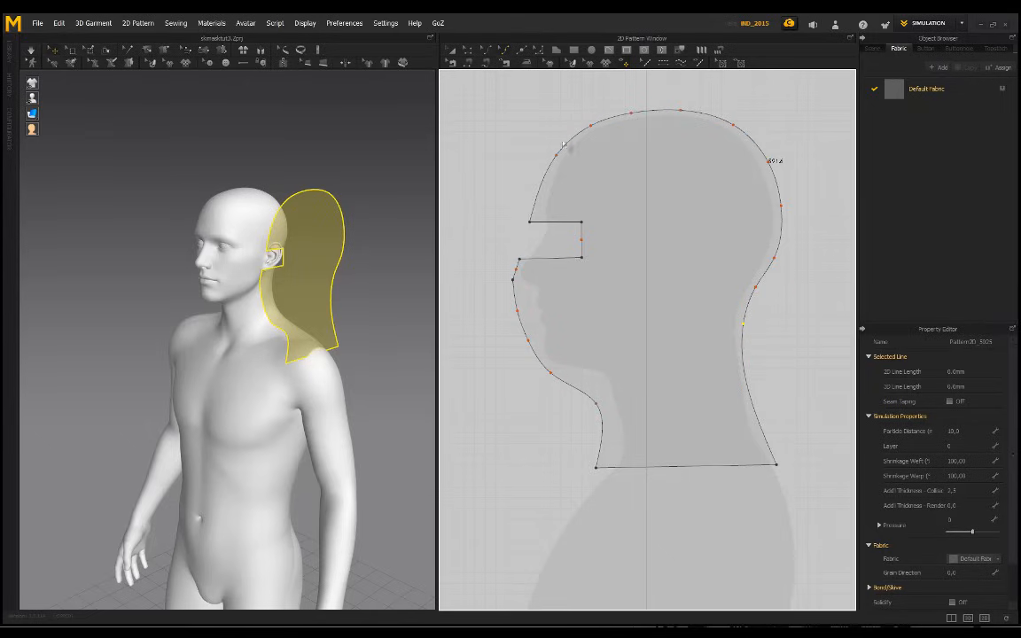
- Narrow the eye slot's inner end by lowering its upper inner corner and raising its lower inner corner
{"action": "scroll", "coordinate": [580, 277], "scroll_direction": "up", "scroll_amount": 3}
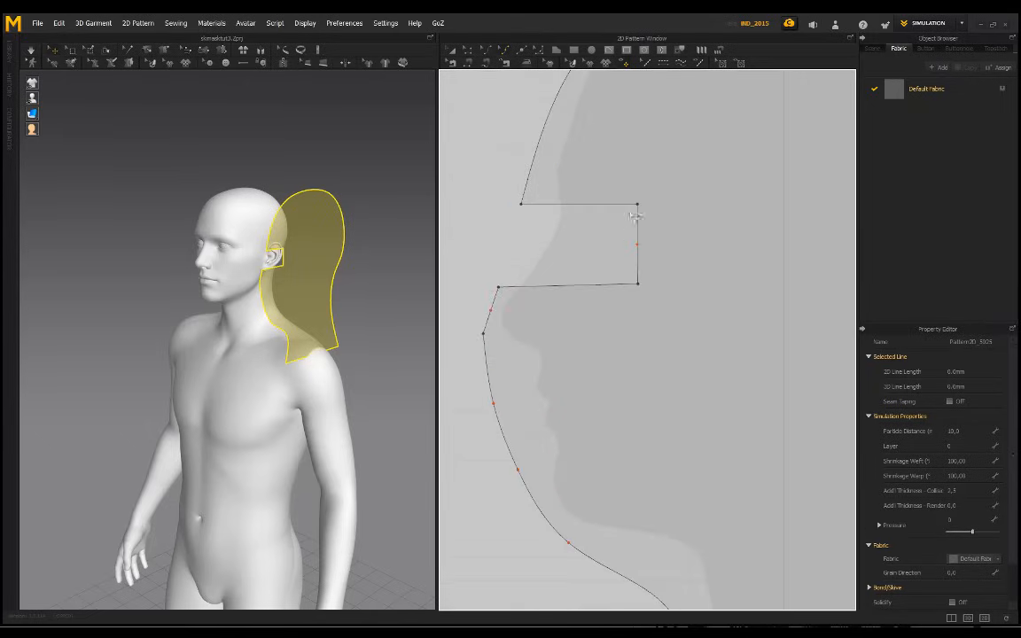
{"action": "scroll", "coordinate": [580, 239], "scroll_direction": "down", "scroll_amount": 2}
{"action": "left_click", "coordinate": [484, 65]}
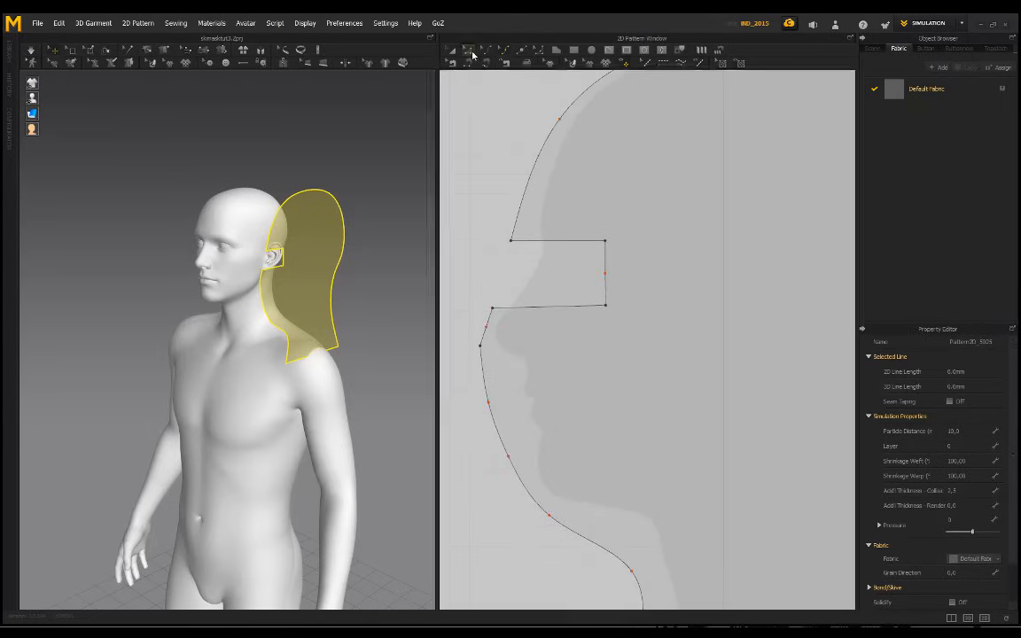
{"action": "left_click_drag", "start_coordinate": [606, 247], "coordinate": [609, 271]}
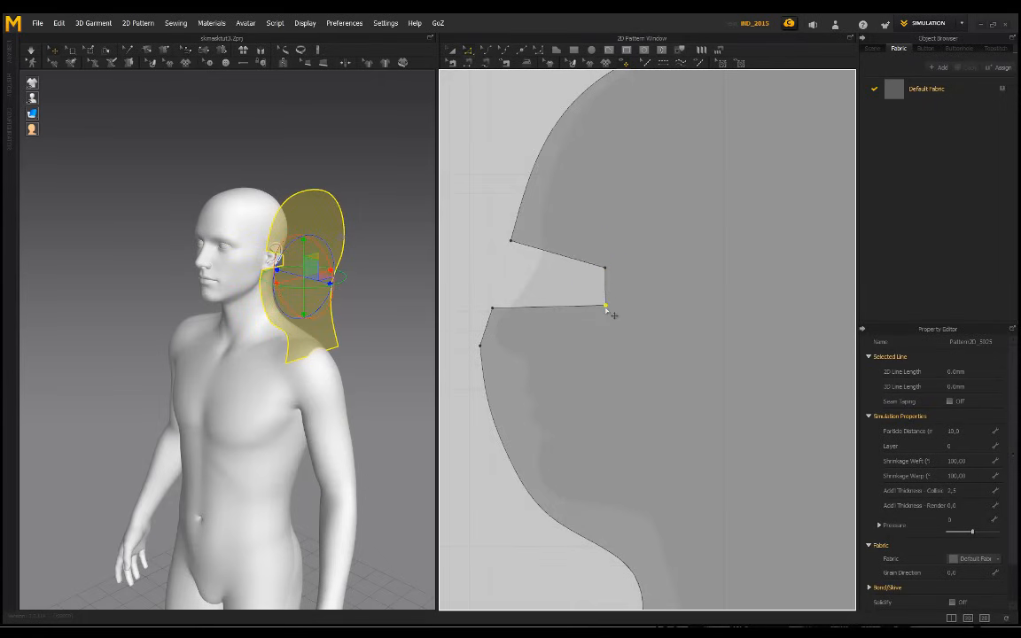
{"action": "left_click_drag", "start_coordinate": [613, 314], "coordinate": [606, 293]}
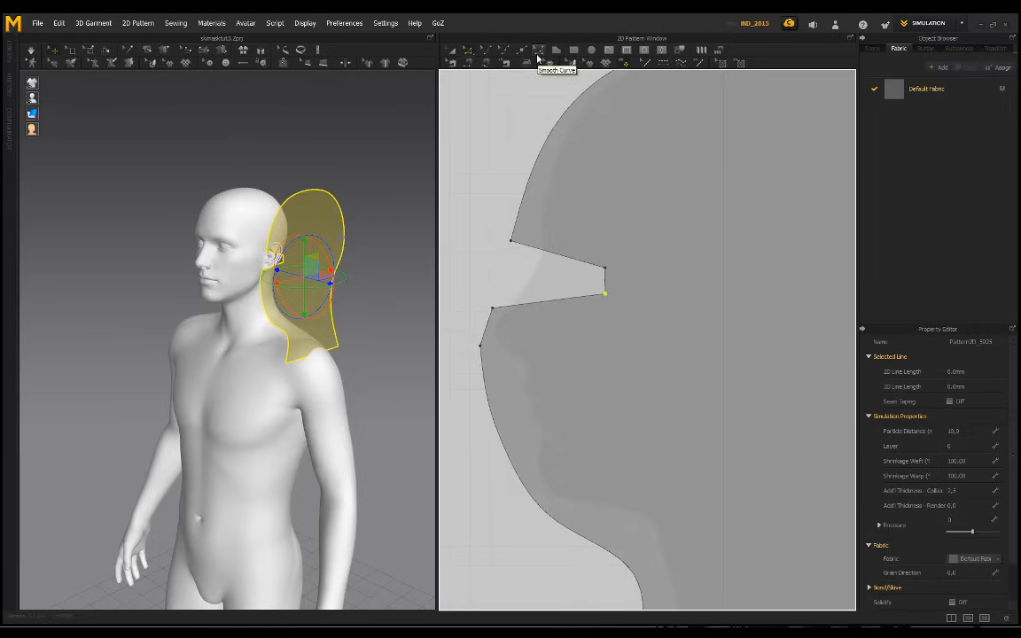
- Round both inner corners of the eye slot with Smooth Curve, using about 7 mm at the lower corner
{"action": "left_click", "coordinate": [538, 56]}
{"action": "scroll", "coordinate": [618, 265], "scroll_direction": "up", "scroll_amount": 4}
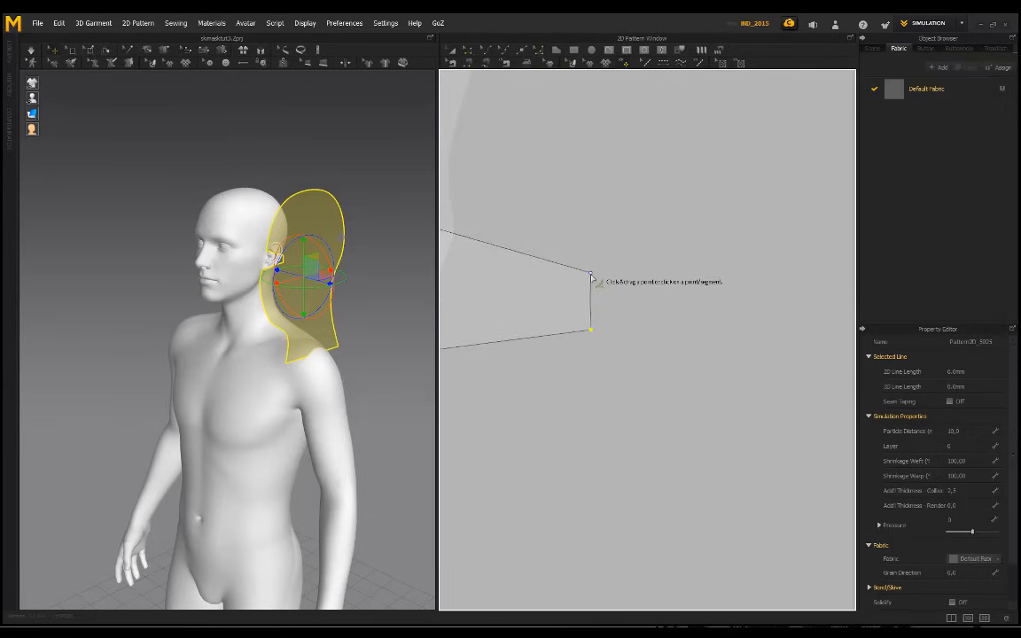
{"action": "left_click_drag", "start_coordinate": [592, 277], "coordinate": [594, 359]}
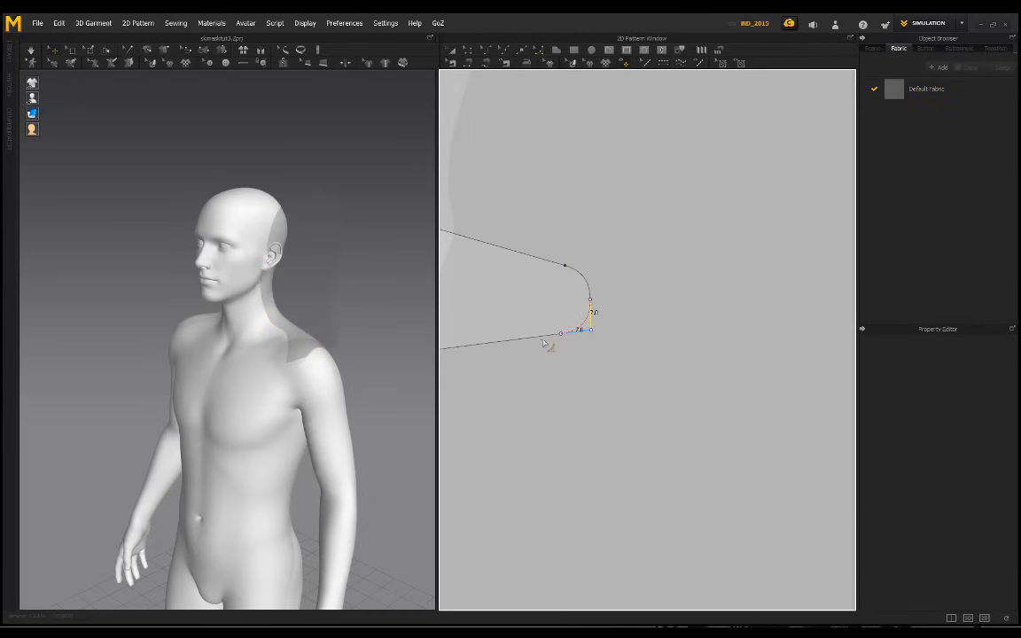
{"action": "left_click_drag", "start_coordinate": [542, 343], "coordinate": [520, 311]}
{"action": "scroll", "coordinate": [529, 302], "scroll_direction": "down", "scroll_amount": 5}
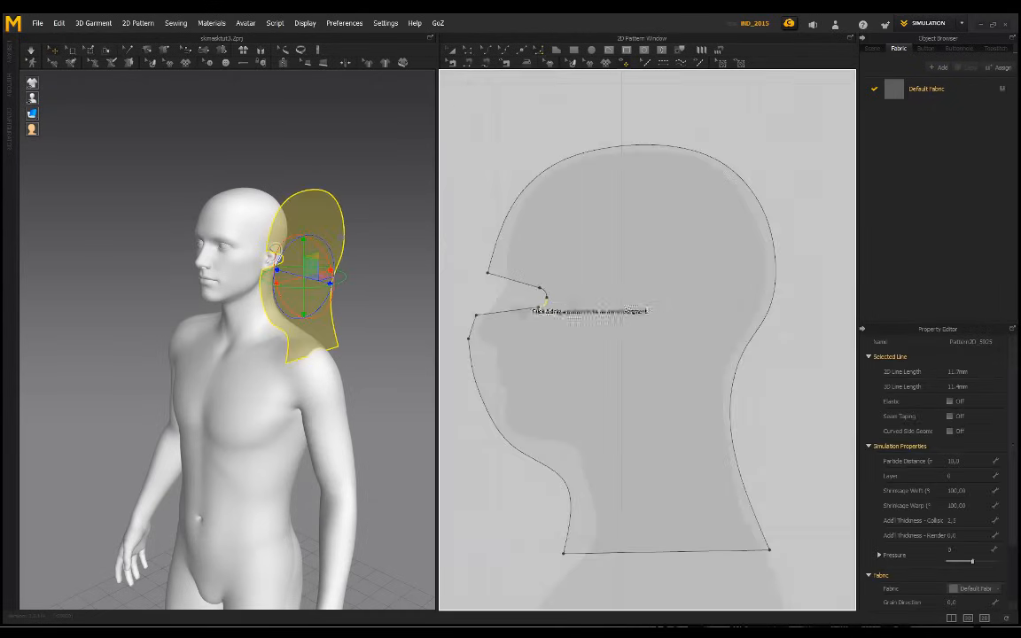
{"action": "middle_click_drag", "start_coordinate": [525, 305], "coordinate": [541, 304]}
{"action": "left_click", "coordinate": [492, 296]}
{"action": "scroll", "coordinate": [585, 299], "scroll_direction": "up", "scroll_amount": 5}
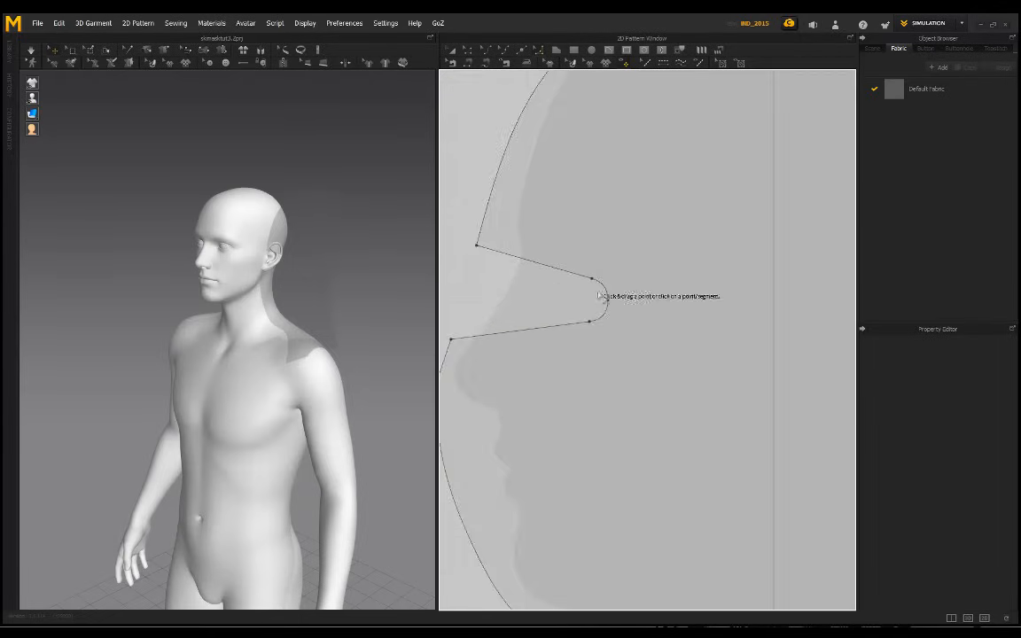
{"action": "scroll", "coordinate": [572, 302], "scroll_direction": "down", "scroll_amount": 5}
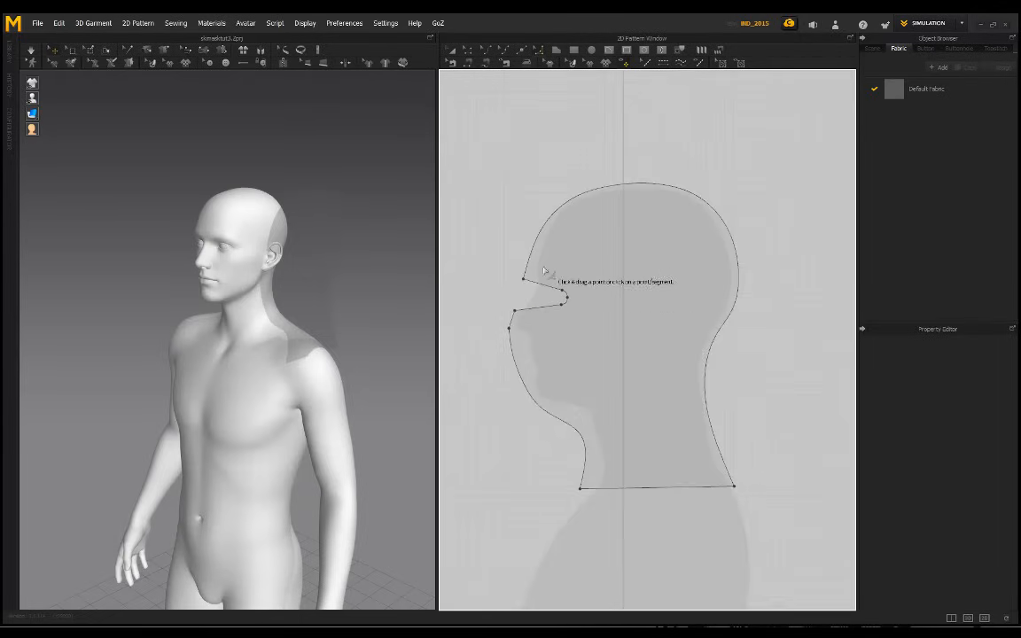
{"action": "middle_click_drag", "start_coordinate": [524, 273], "coordinate": [531, 260]}
{"action": "scroll", "coordinate": [527, 275], "scroll_direction": "up", "scroll_amount": 2}
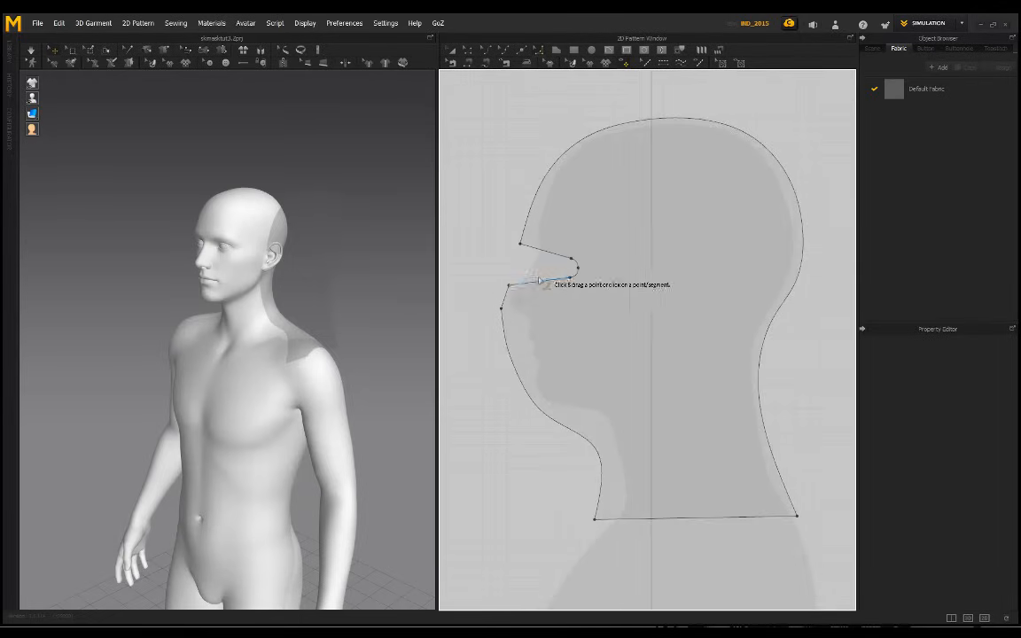
{"action": "scroll", "coordinate": [510, 285], "scroll_direction": "down", "scroll_amount": 2}
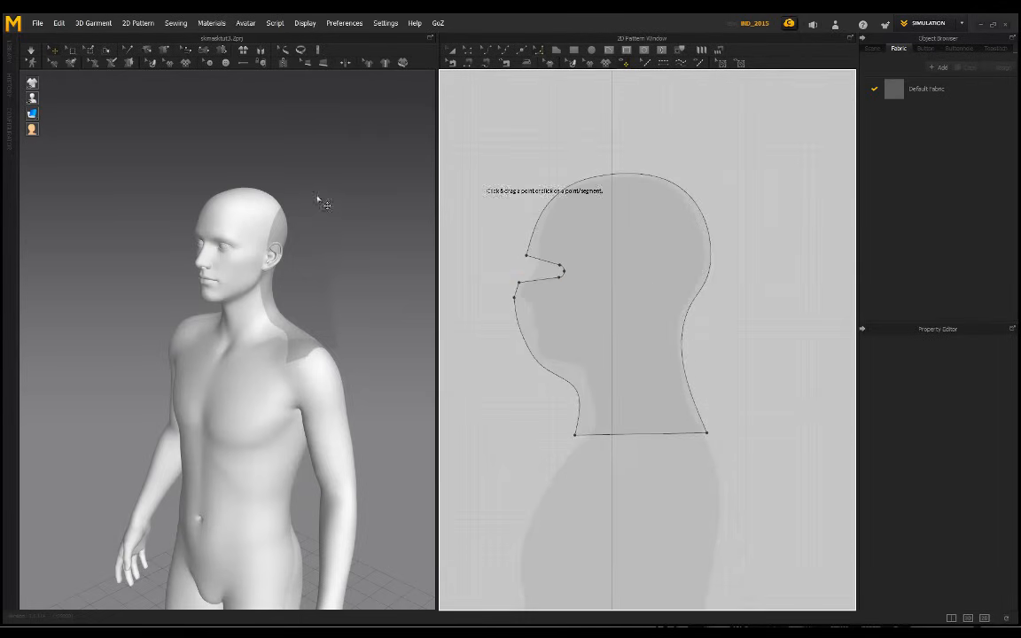
- Raise the Default Fabric's front material opacity to its maximum so the fabric is fully opaque
{"action": "right_click_drag", "start_coordinate": [322, 198], "coordinate": [266, 198]}
{"action": "left_click", "coordinate": [924, 96]}
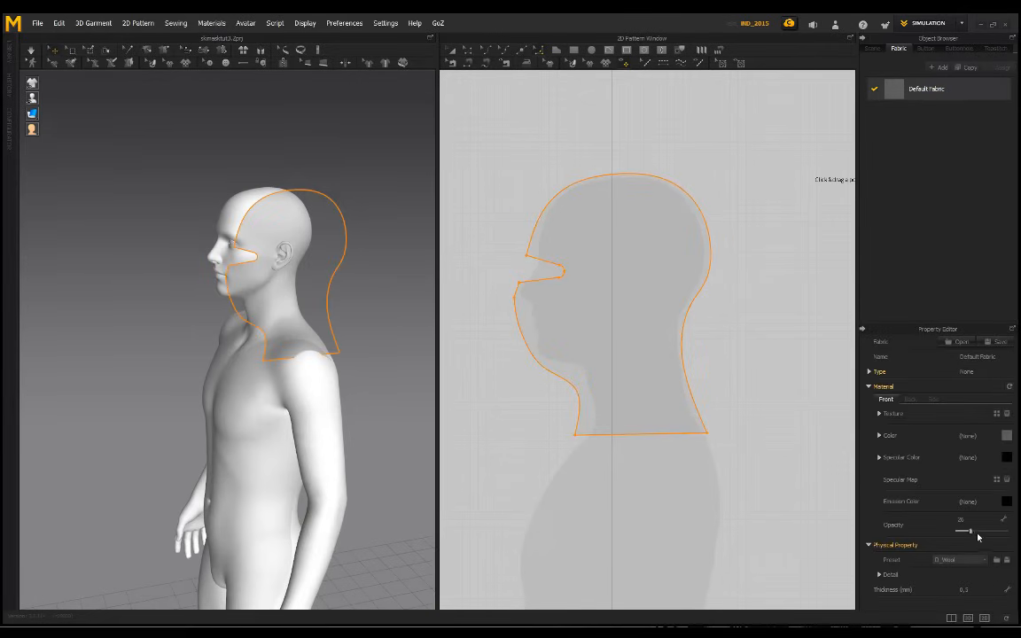
{"action": "left_click_drag", "start_coordinate": [971, 532], "coordinate": [1007, 532]}
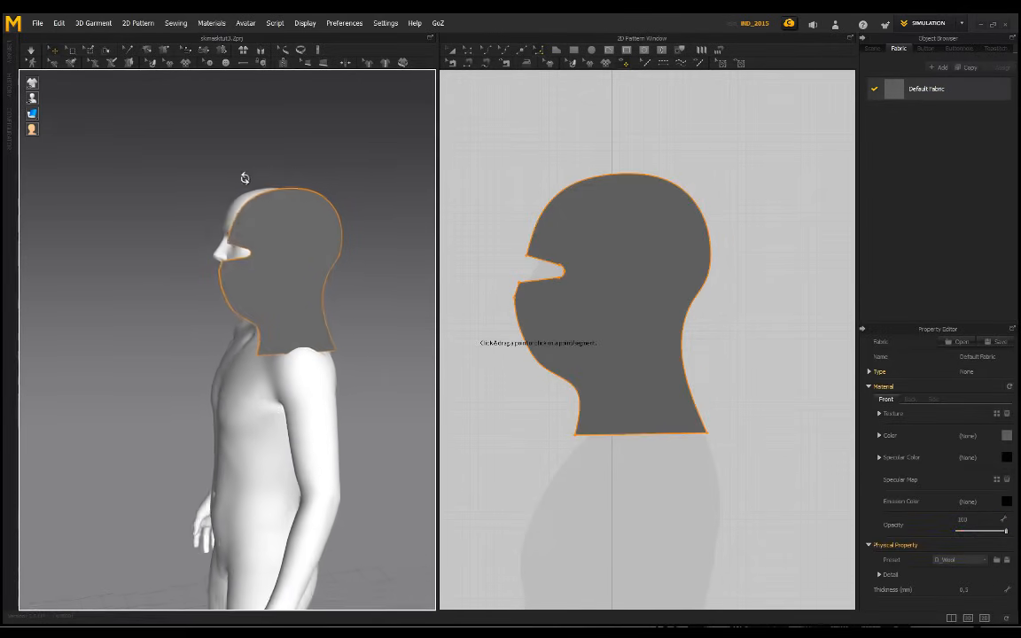
- Move the head pattern piece sideways in the 3D view so it sits closer to the side of the avatar's head
{"action": "right_click_drag", "start_coordinate": [244, 178], "coordinate": [299, 194]}
{"action": "left_click", "coordinate": [331, 314]}
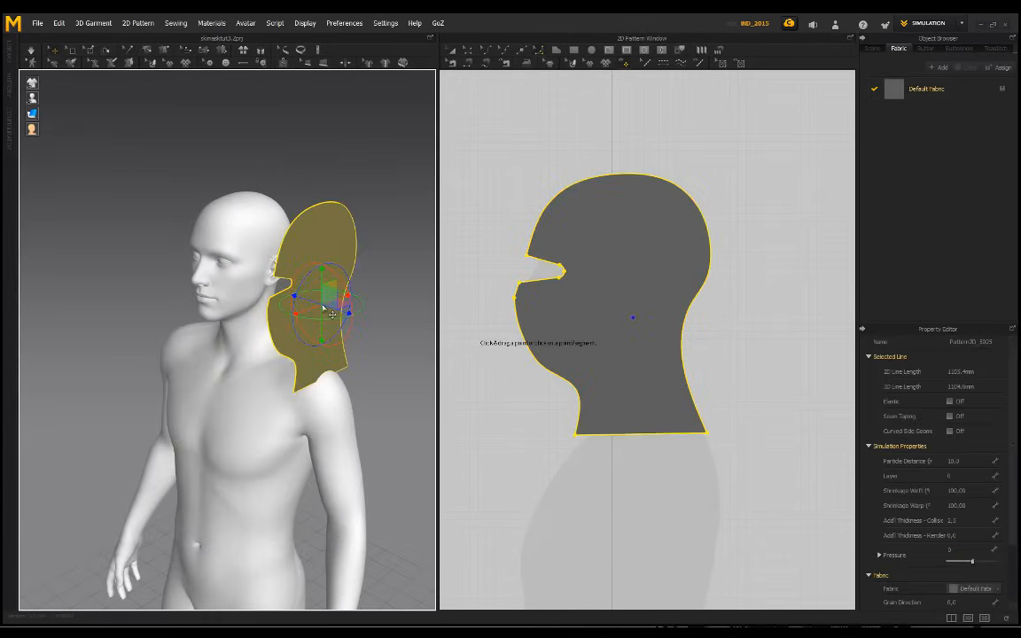
{"action": "left_click_drag", "start_coordinate": [346, 310], "coordinate": [319, 303]}
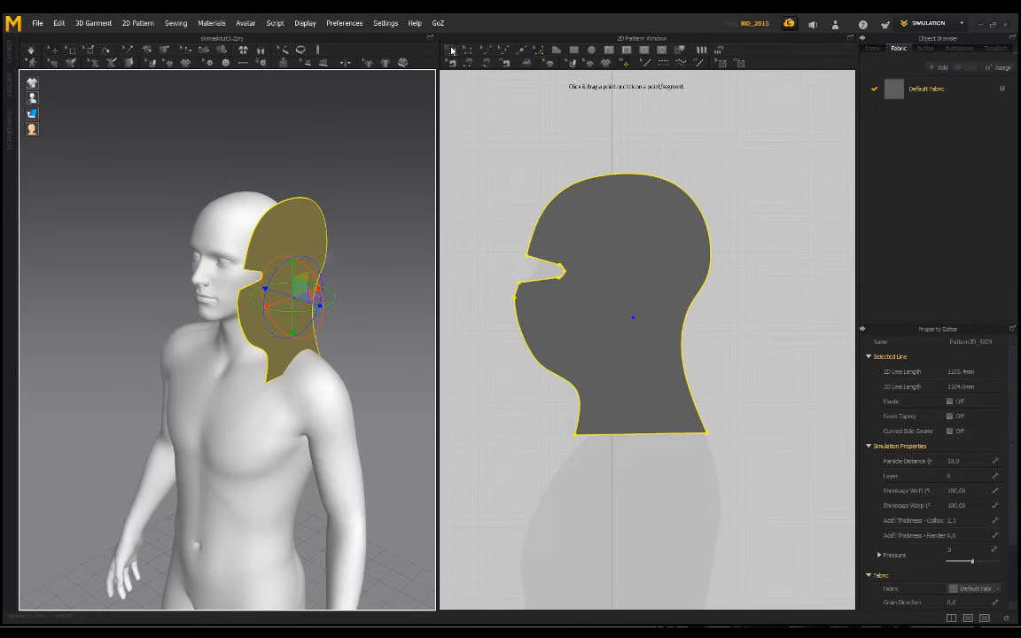
- Create a Symmetric Pattern copy of the head piece without sewing and place it beside the original, facing the opposite way
{"action": "left_click", "coordinate": [451, 50]}
{"action": "right_click", "coordinate": [635, 211]}
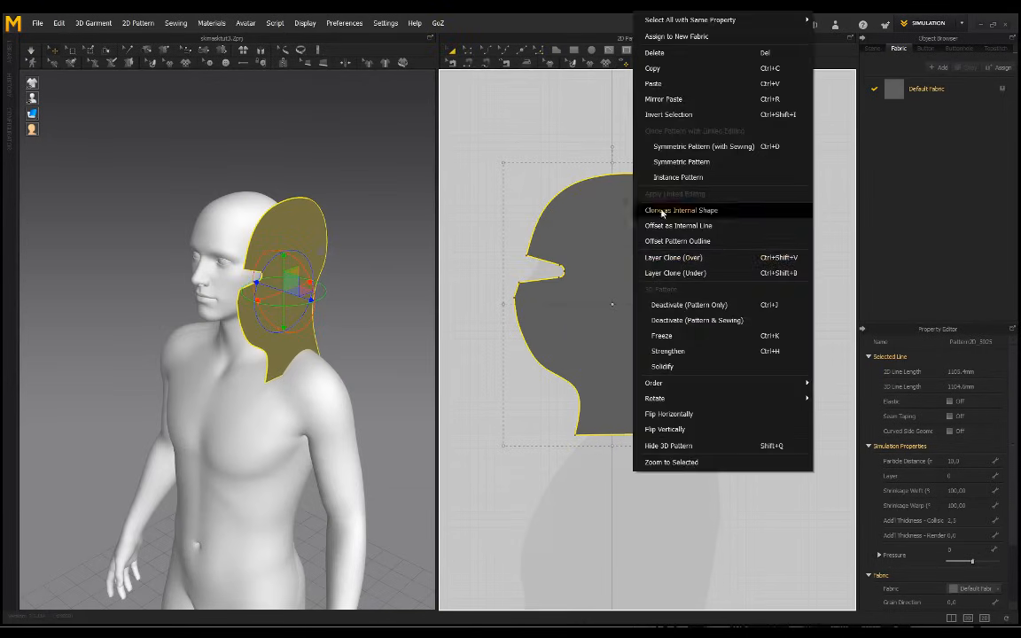
{"action": "left_click", "coordinate": [680, 161]}
{"action": "scroll", "coordinate": [711, 296], "scroll_direction": "down", "scroll_amount": 3}
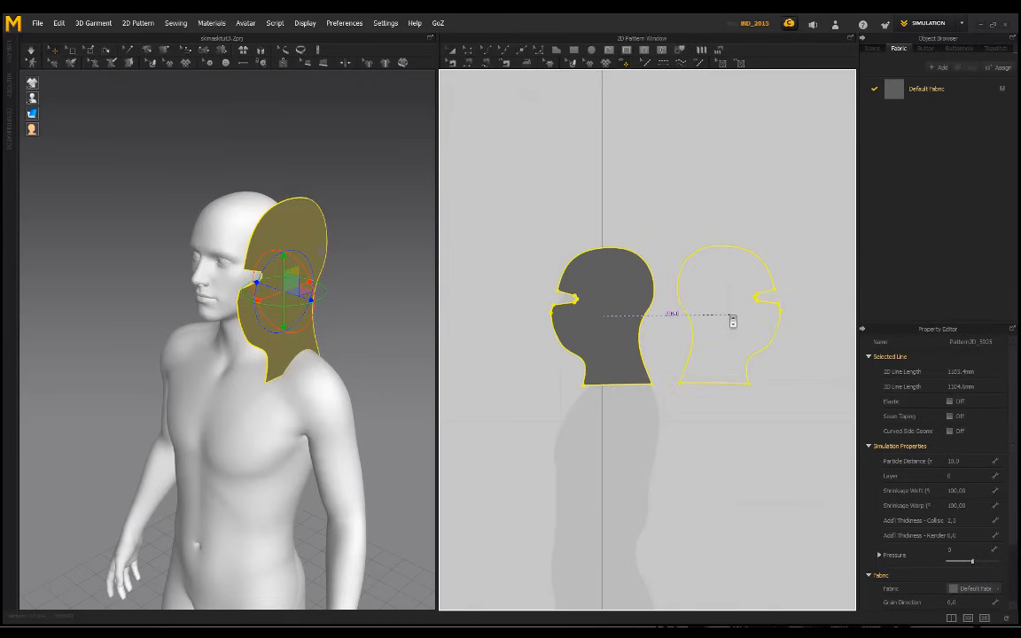
{"action": "left_click", "coordinate": [578, 312]}
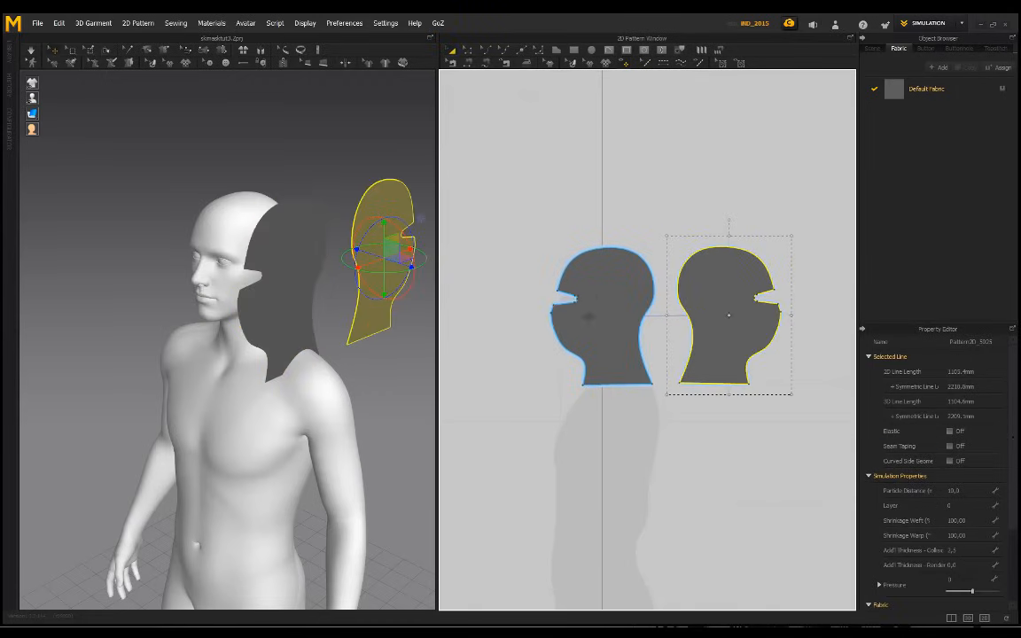
- Move the mirrored piece in 3D to the opposite side of the avatar's head, parallel to the first half
{"action": "right_click_drag", "start_coordinate": [353, 224], "coordinate": [264, 239]}
{"action": "left_click_drag", "start_coordinate": [343, 402], "coordinate": [183, 315]}
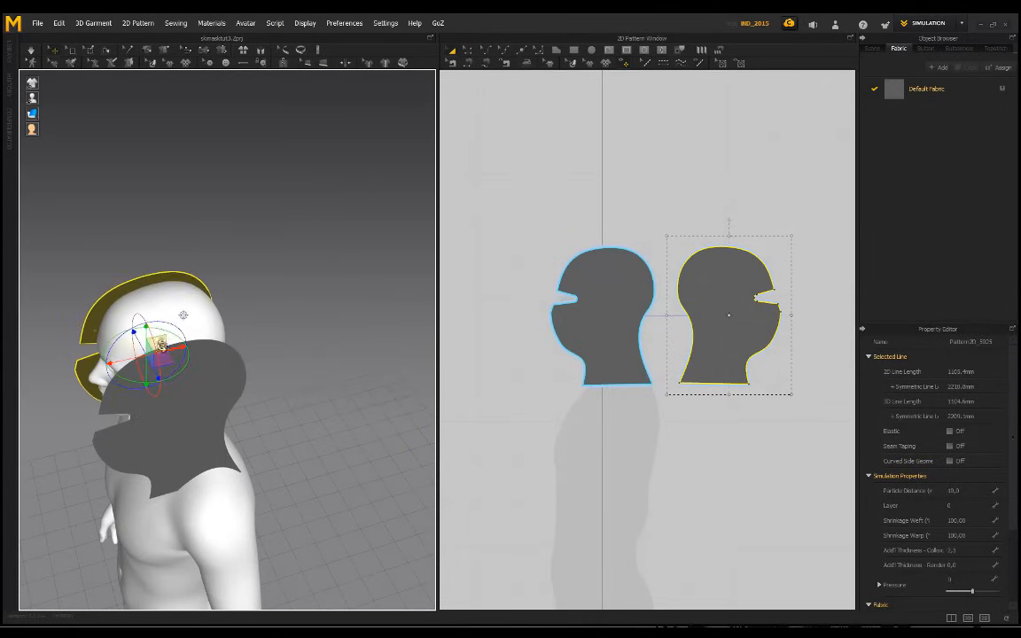
{"action": "right_click_drag", "start_coordinate": [183, 315], "coordinate": [266, 298]}
{"action": "left_click_drag", "start_coordinate": [212, 259], "coordinate": [191, 259]}
{"action": "scroll", "coordinate": [245, 289], "scroll_direction": "up", "scroll_amount": 3}
{"action": "middle_click_drag", "start_coordinate": [239, 280], "coordinate": [292, 428]}
{"action": "right_click_drag", "start_coordinate": [244, 390], "coordinate": [213, 409]}
{"action": "left_click_drag", "start_coordinate": [211, 448], "coordinate": [196, 448]}
{"action": "left_click", "coordinate": [316, 349]}
{"action": "middle_click_drag", "start_coordinate": [315, 349], "coordinate": [305, 257]}
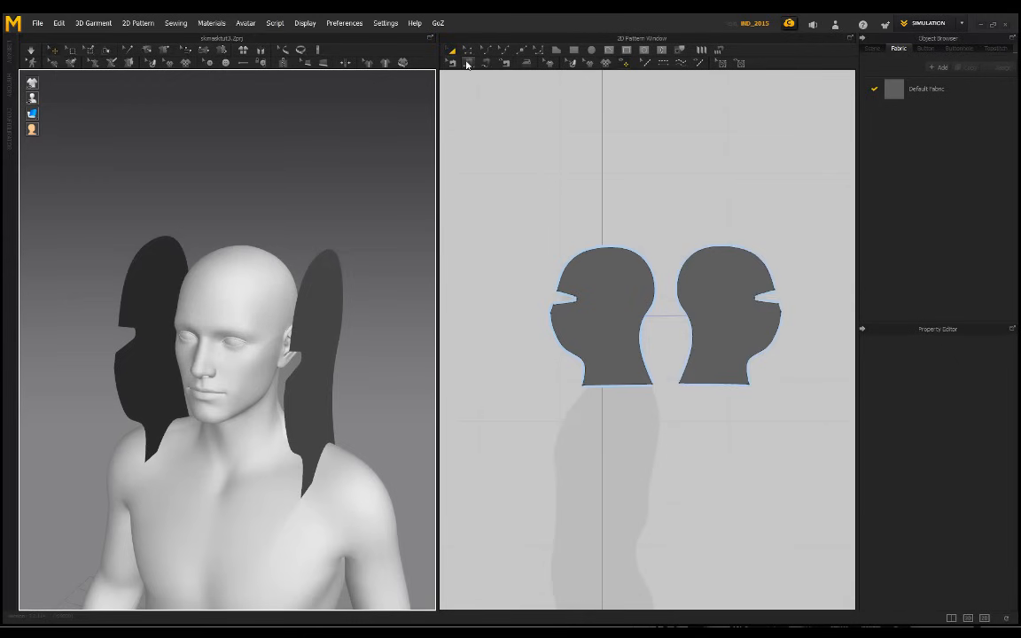
- Segment-sew the two halves together along the crown and back edges, from the forehead to the nape hem
{"action": "left_click", "coordinate": [468, 65]}
{"action": "left_click", "coordinate": [583, 255]}
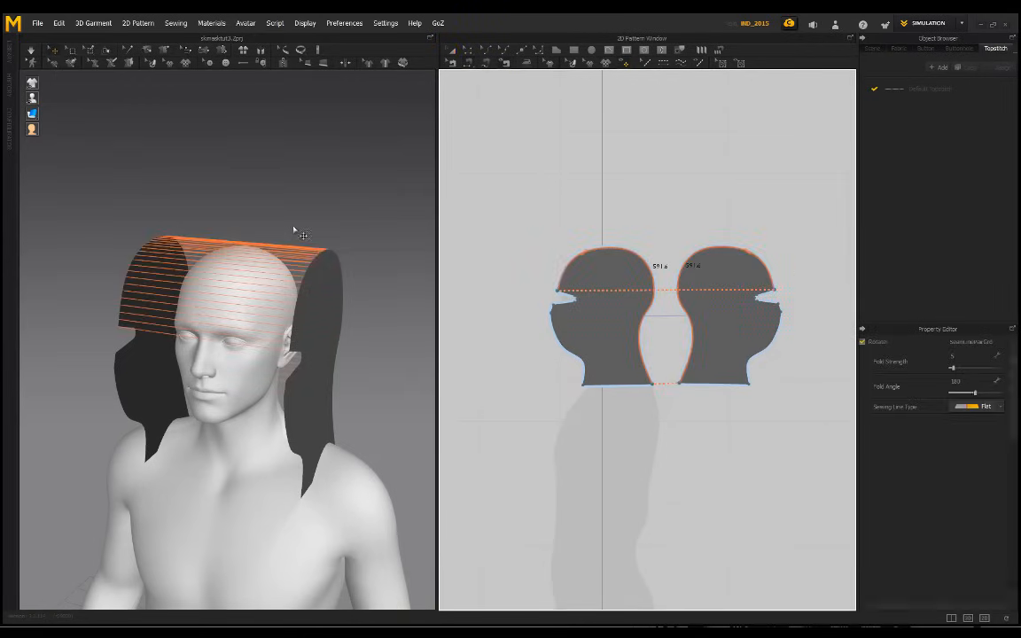
{"action": "right_click_drag", "start_coordinate": [271, 212], "coordinate": [212, 266]}
{"action": "middle_click_drag", "start_coordinate": [324, 275], "coordinate": [313, 248]}
{"action": "right_click_drag", "start_coordinate": [313, 248], "coordinate": [328, 280]}
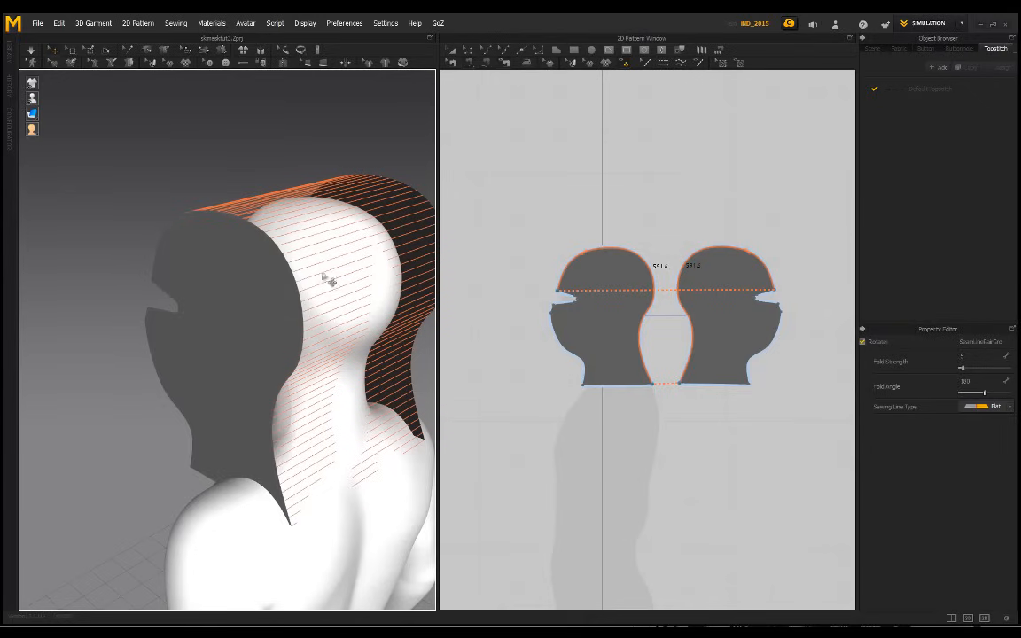
- Try to segment-sew the two halves along the front edge from below the nose to the neck hem
{"action": "right_click_drag", "start_coordinate": [306, 521], "coordinate": [416, 358]}
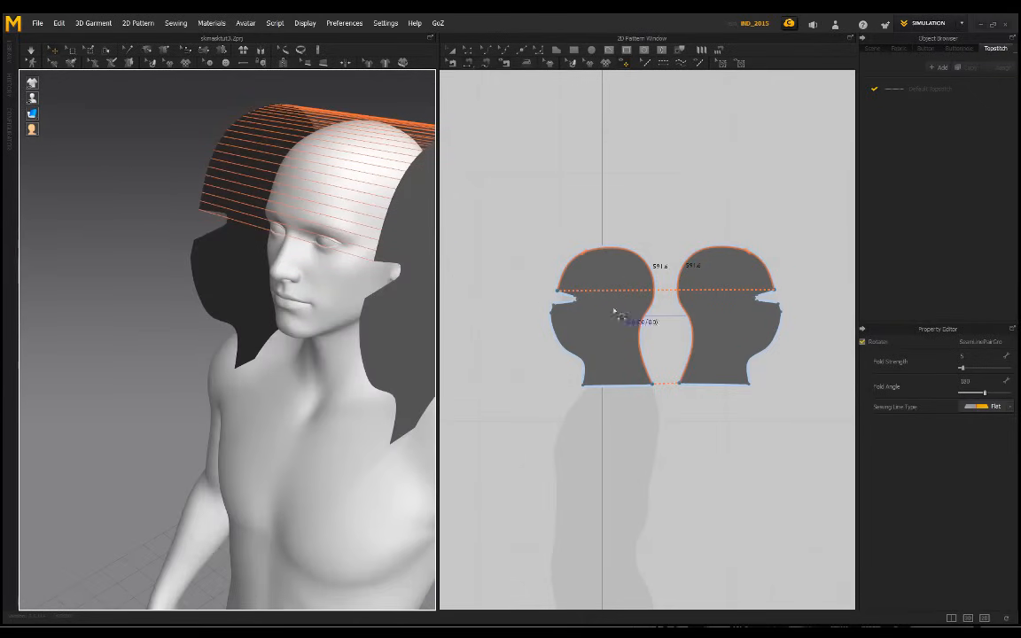
{"action": "scroll", "coordinate": [557, 323], "scroll_direction": "up", "scroll_amount": 3}
{"action": "left_click", "coordinate": [554, 333]}
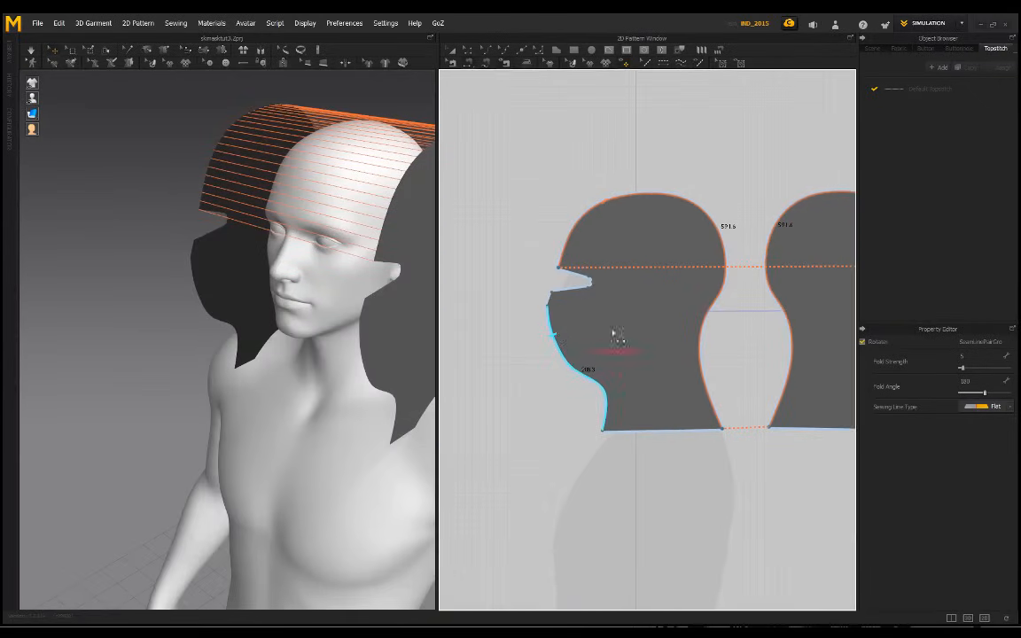
{"action": "middle_click_drag", "start_coordinate": [791, 321], "coordinate": [578, 335]}
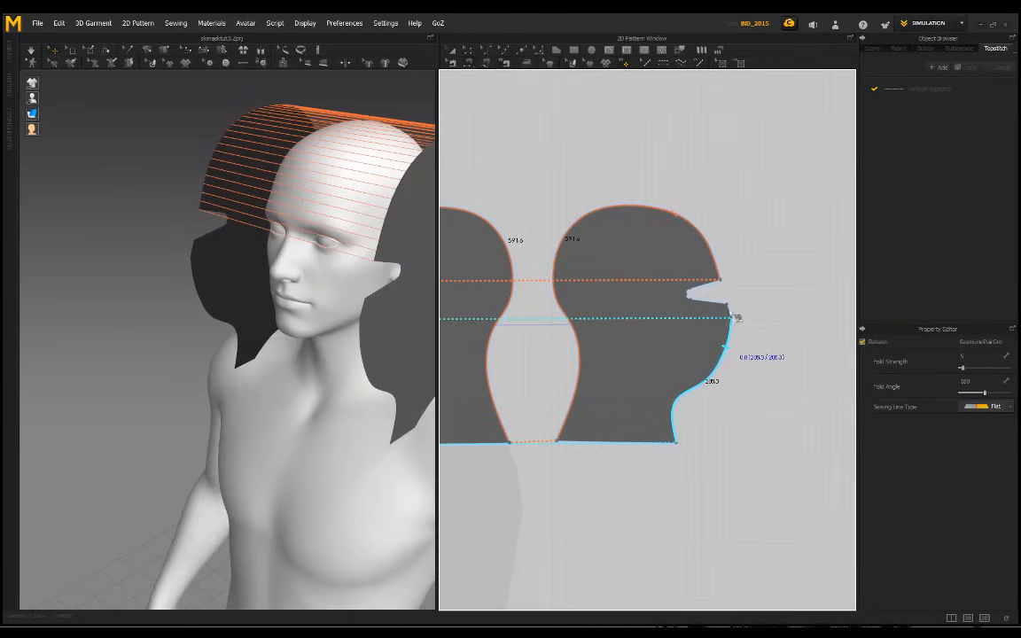
{"action": "left_click", "coordinate": [736, 317]}
{"action": "scroll", "coordinate": [735, 317], "scroll_direction": "down", "scroll_amount": 2}
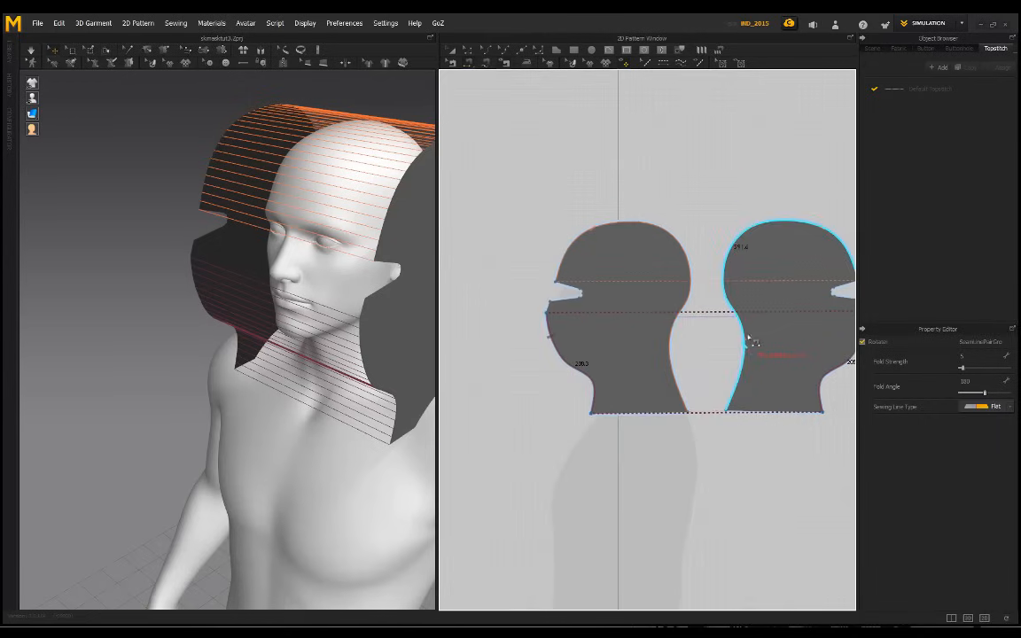
{"action": "left_click", "coordinate": [748, 343]}
{"action": "left_click", "coordinate": [548, 228]}
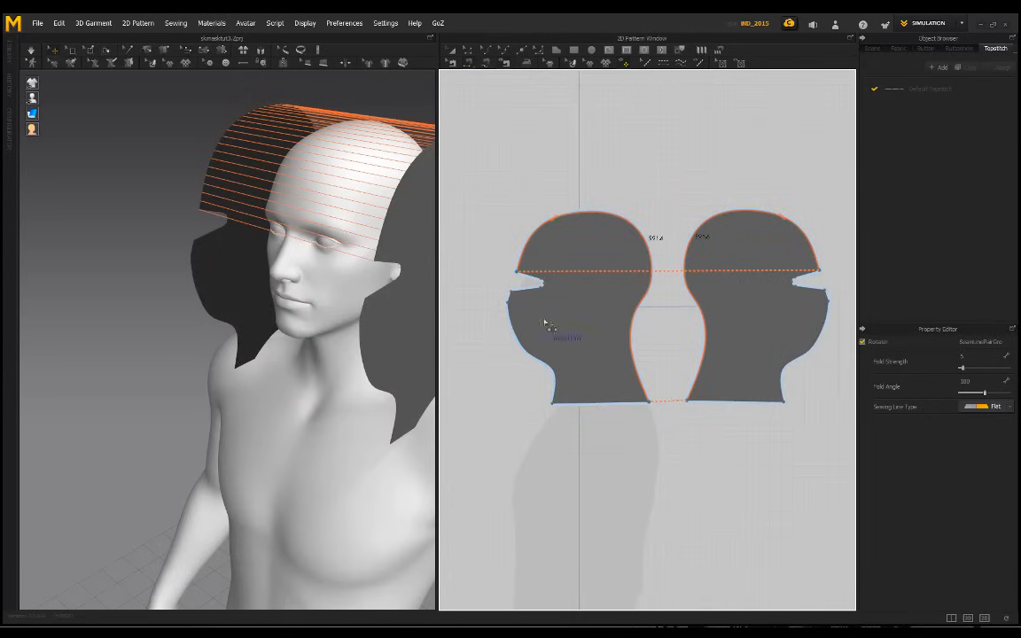
- Free-sew the full front edges of both halves together, from the eye slot's lower outer corner to the front neck hem
{"action": "left_click", "coordinate": [489, 70]}
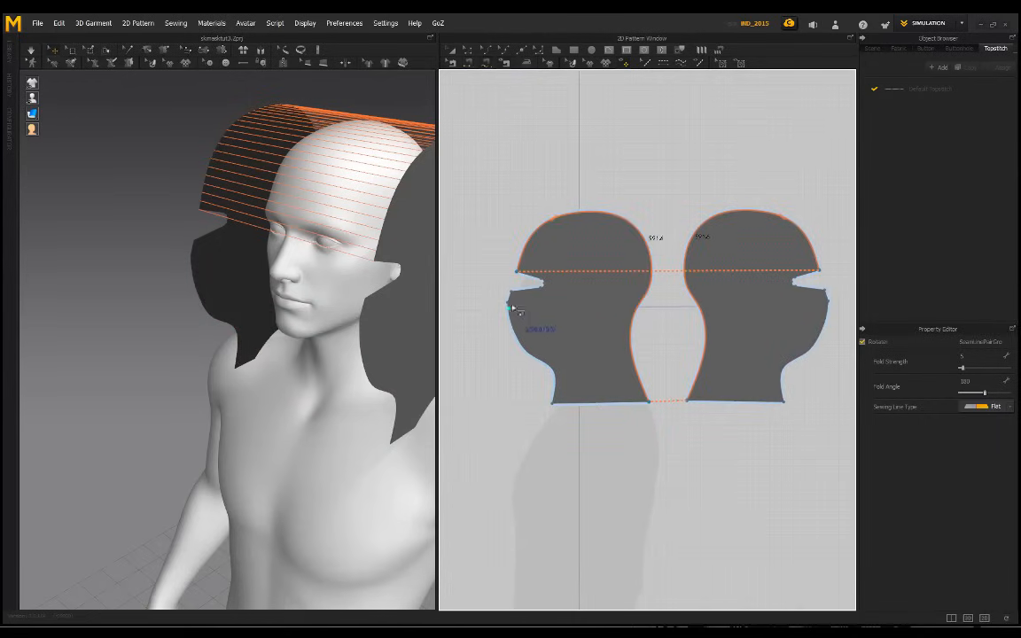
{"action": "left_click", "coordinate": [554, 402]}
{"action": "left_click", "coordinate": [827, 294]}
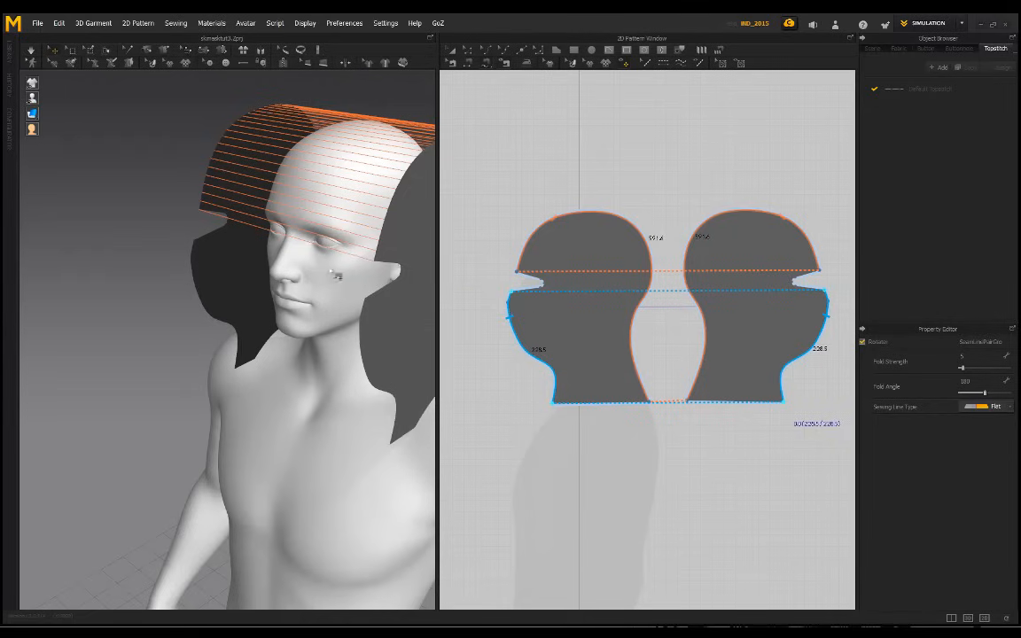
- Run the simulation to drape the sewn mask around the avatar's head
{"action": "right_click_drag", "start_coordinate": [337, 276], "coordinate": [261, 249]}
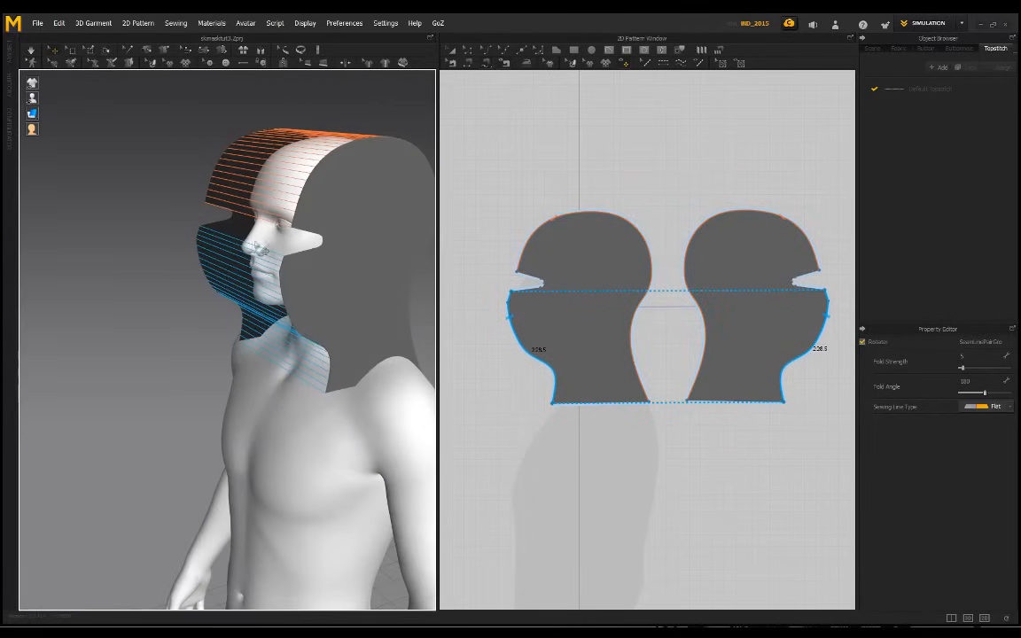
{"action": "key", "text": "space"}
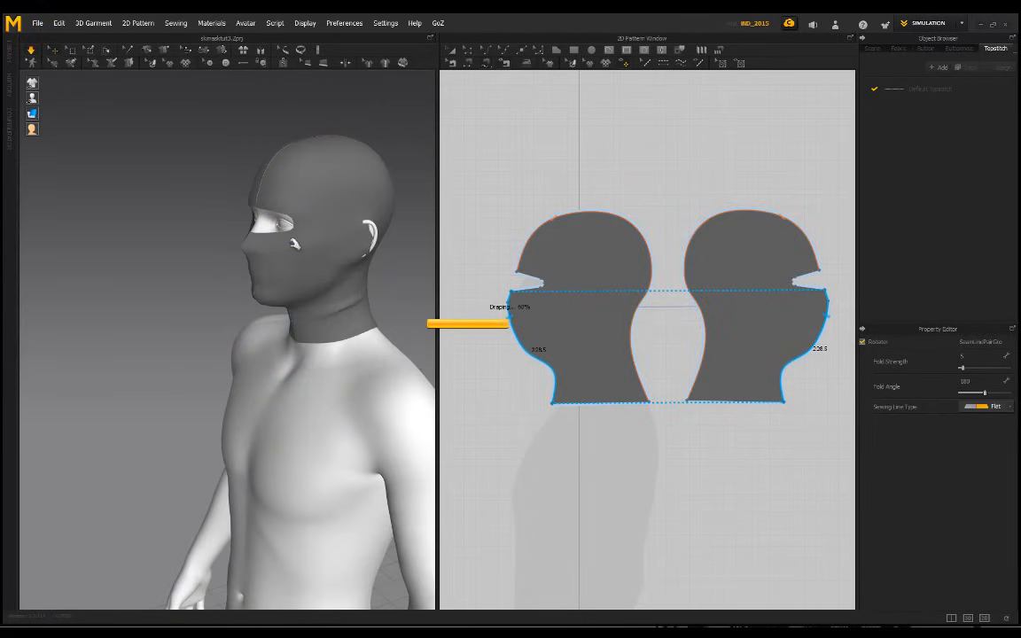
{"action": "right_click_drag", "start_coordinate": [295, 237], "coordinate": [238, 241]}
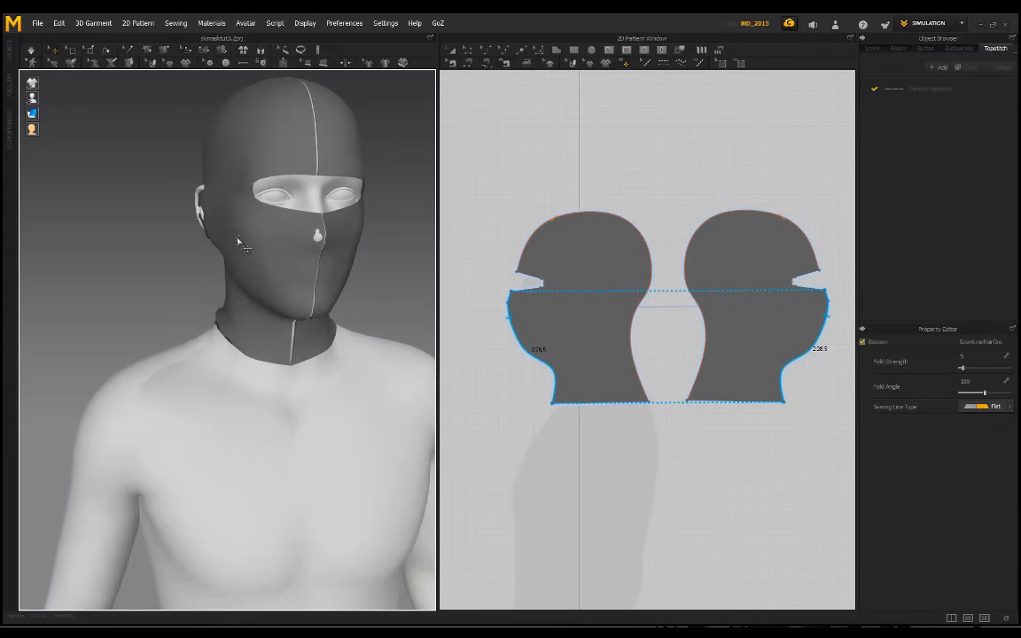
- Pull the mask fabric outward around the avatar's right ear to work it over the ear
{"action": "left_click_drag", "start_coordinate": [200, 204], "coordinate": [161, 237]}
{"action": "scroll", "coordinate": [206, 202], "scroll_direction": "up", "scroll_amount": 2}
{"action": "left_click_drag", "start_coordinate": [204, 190], "coordinate": [98, 212]}
{"action": "left_click", "coordinate": [139, 206]}
{"action": "scroll", "coordinate": [151, 218], "scroll_direction": "down", "scroll_amount": 2}
- With the simulation running, pull the fabric outward around the avatar's left ear from the front and from behind
{"action": "right_click_drag", "start_coordinate": [203, 243], "coordinate": [253, 246]}
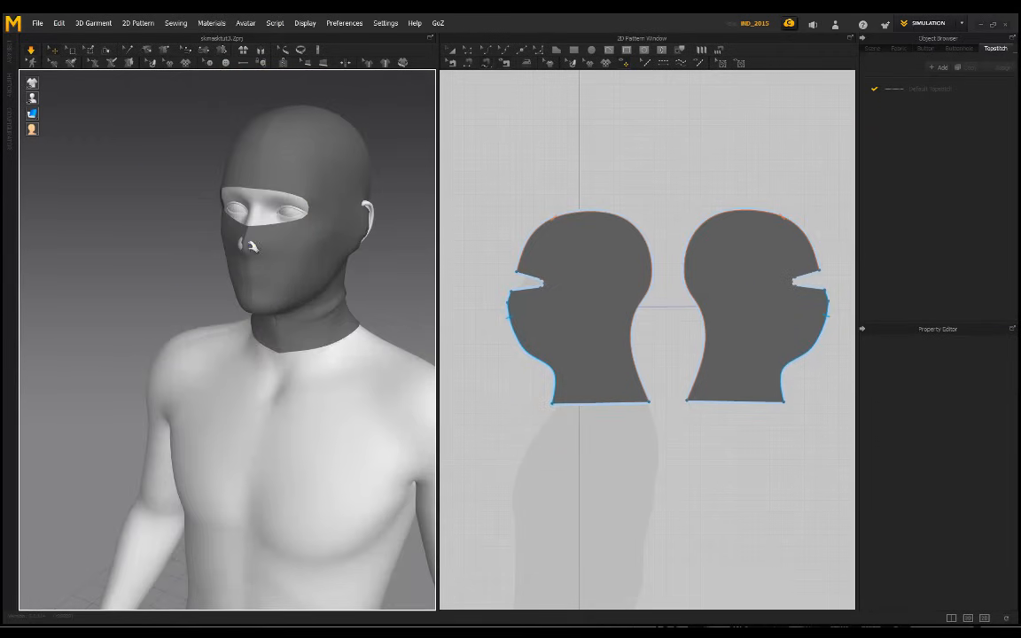
{"action": "left_click_drag", "start_coordinate": [371, 206], "coordinate": [461, 246]}
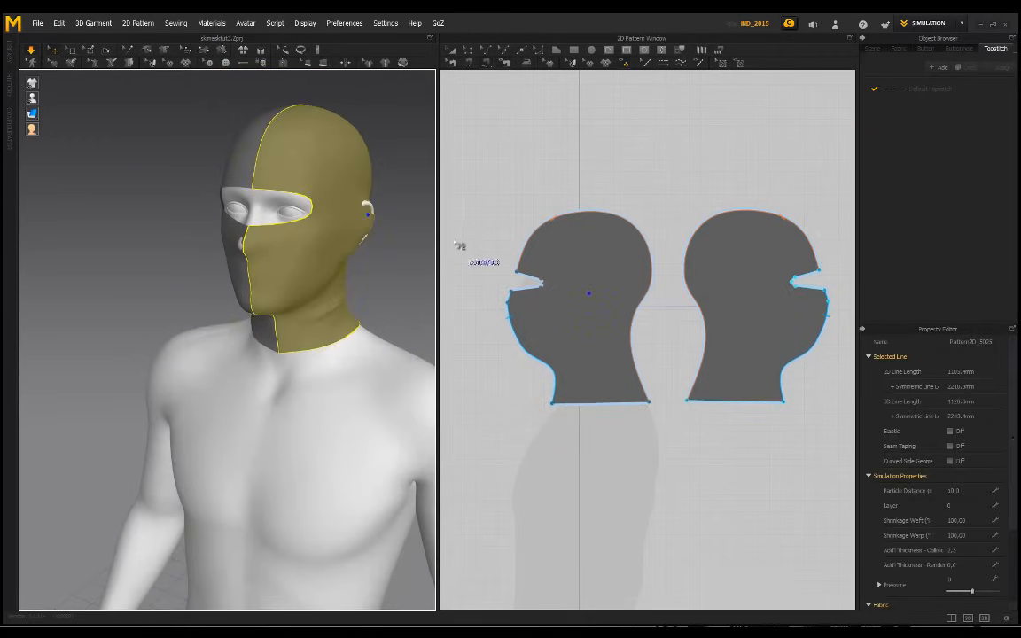
{"action": "left_click", "coordinate": [387, 246]}
{"action": "right_click_drag", "start_coordinate": [388, 246], "coordinate": [197, 233]}
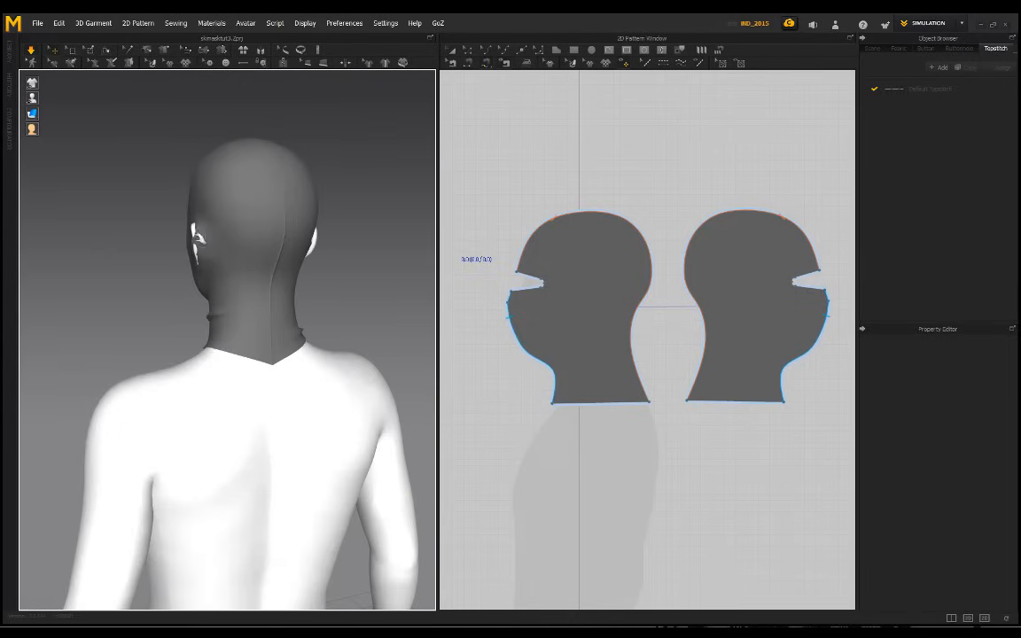
{"action": "left_click", "coordinate": [182, 220]}
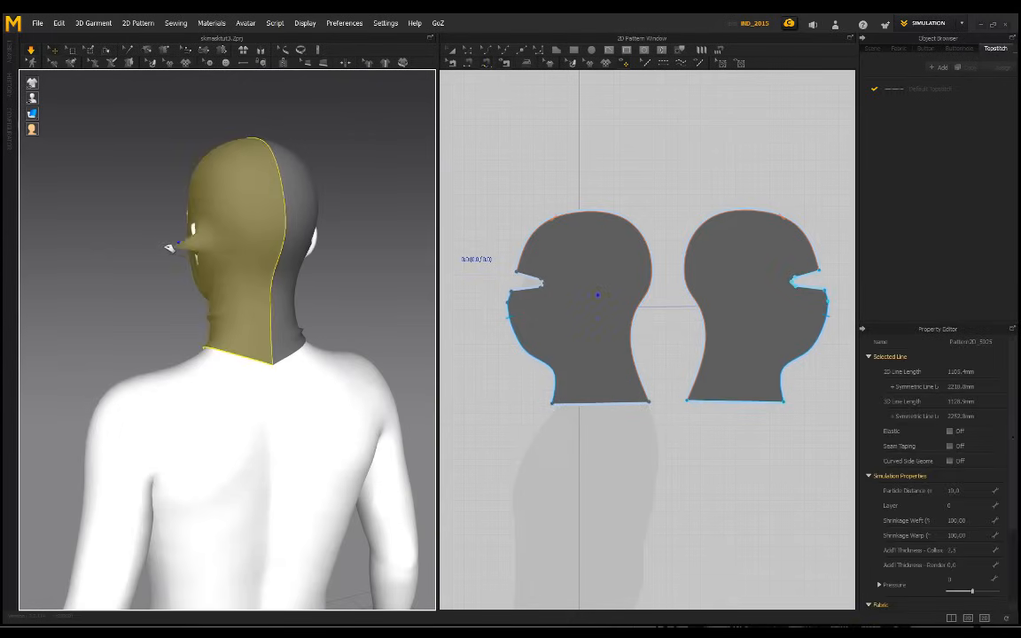
{"action": "left_click", "coordinate": [342, 252]}
- Tug the mask's right half over the avatar's right ear again, working from behind
{"action": "right_click_drag", "start_coordinate": [342, 253], "coordinate": [317, 242]}
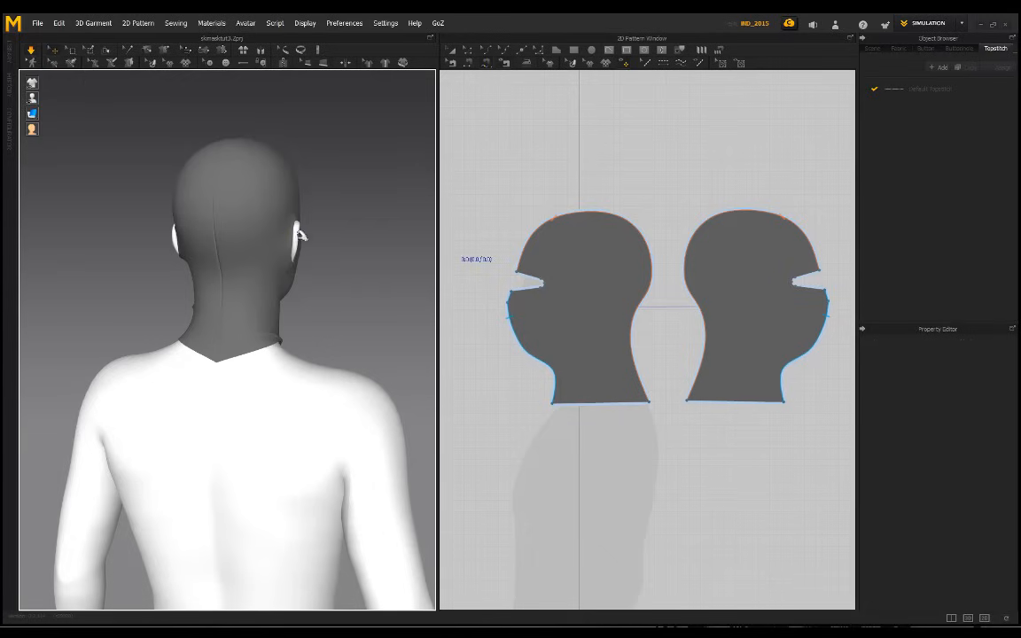
{"action": "left_click", "coordinate": [298, 233]}
{"action": "left_click", "coordinate": [294, 237]}
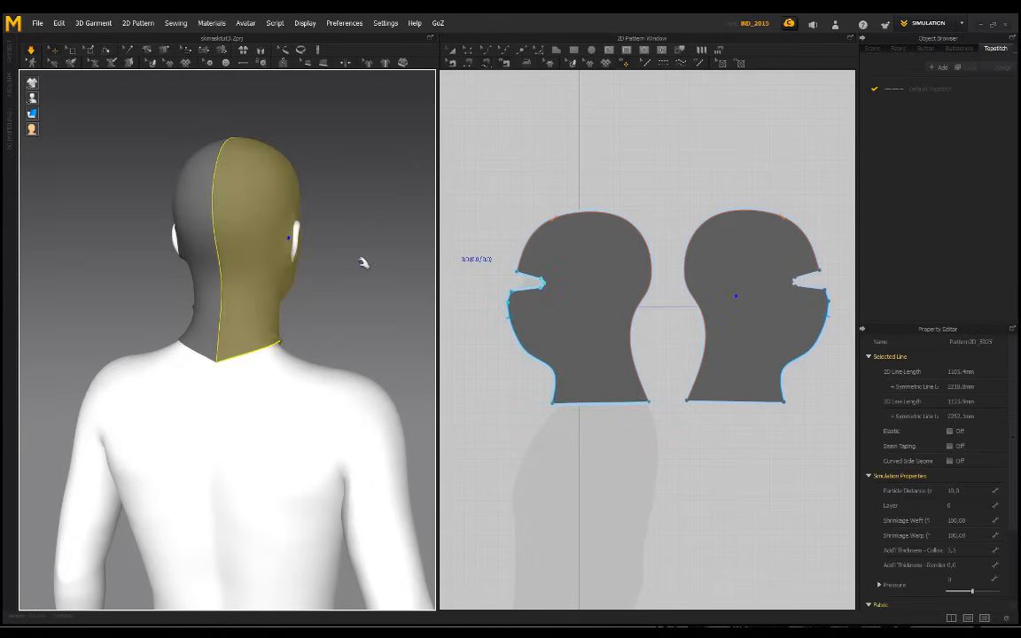
{"action": "left_click", "coordinate": [360, 263]}
- Pull the fabric forward at the avatar's nose tip to bring the mask over the nose
{"action": "right_click_drag", "start_coordinate": [360, 263], "coordinate": [160, 267]}
{"action": "middle_click_drag", "start_coordinate": [161, 267], "coordinate": [299, 306]}
{"action": "scroll", "coordinate": [299, 306], "scroll_direction": "up", "scroll_amount": 3}
{"action": "right_click_drag", "start_coordinate": [299, 306], "coordinate": [402, 283]}
{"action": "scroll", "coordinate": [312, 280], "scroll_direction": "down", "scroll_amount": 3}
{"action": "middle_click_drag", "start_coordinate": [312, 281], "coordinate": [287, 270]}
{"action": "left_click", "coordinate": [277, 273]}
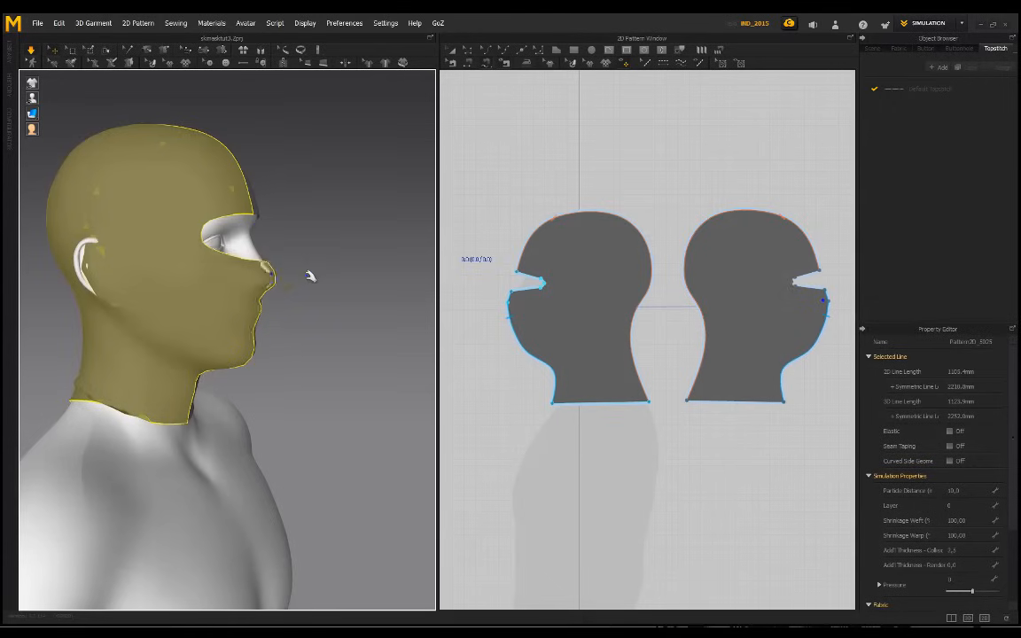
- Select both mask pieces and set their particle distance to 5 mm for a finer drape
{"action": "left_click", "coordinate": [453, 51]}
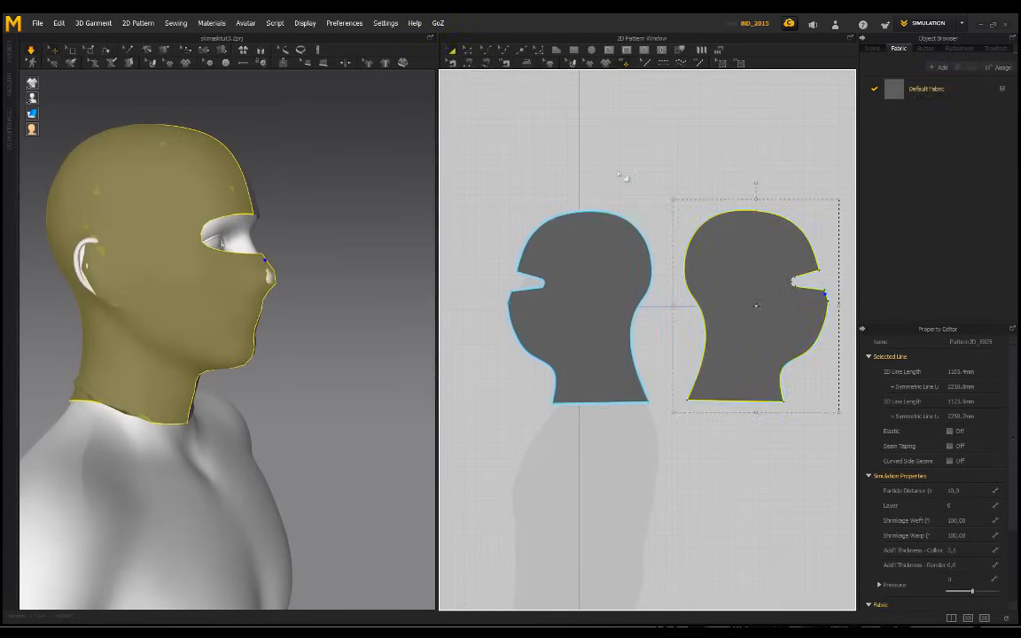
{"action": "left_click_drag", "start_coordinate": [481, 175], "coordinate": [862, 463]}
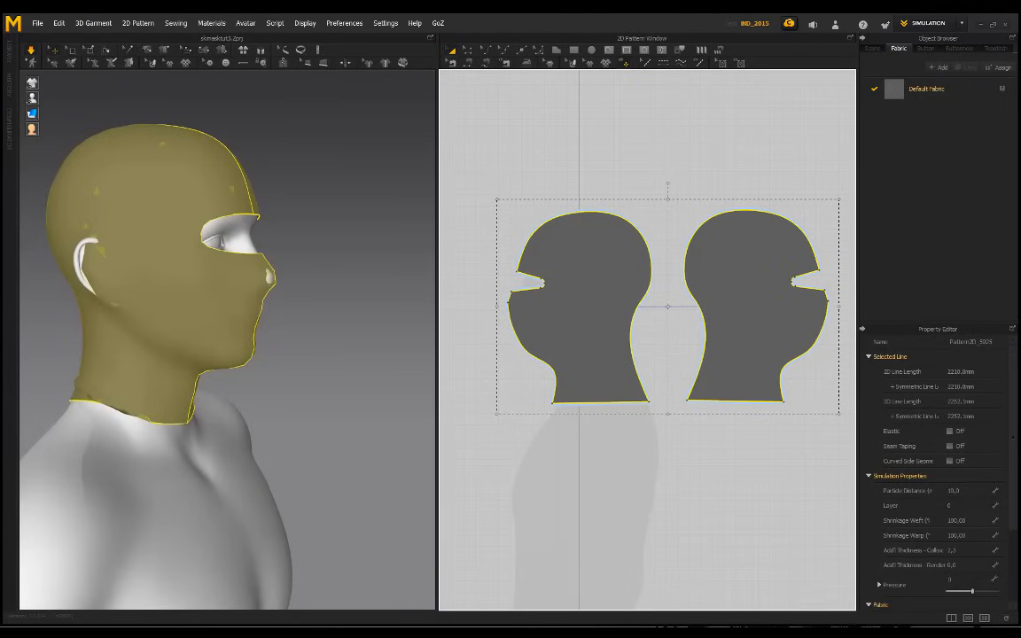
{"action": "left_click", "coordinate": [964, 491]}
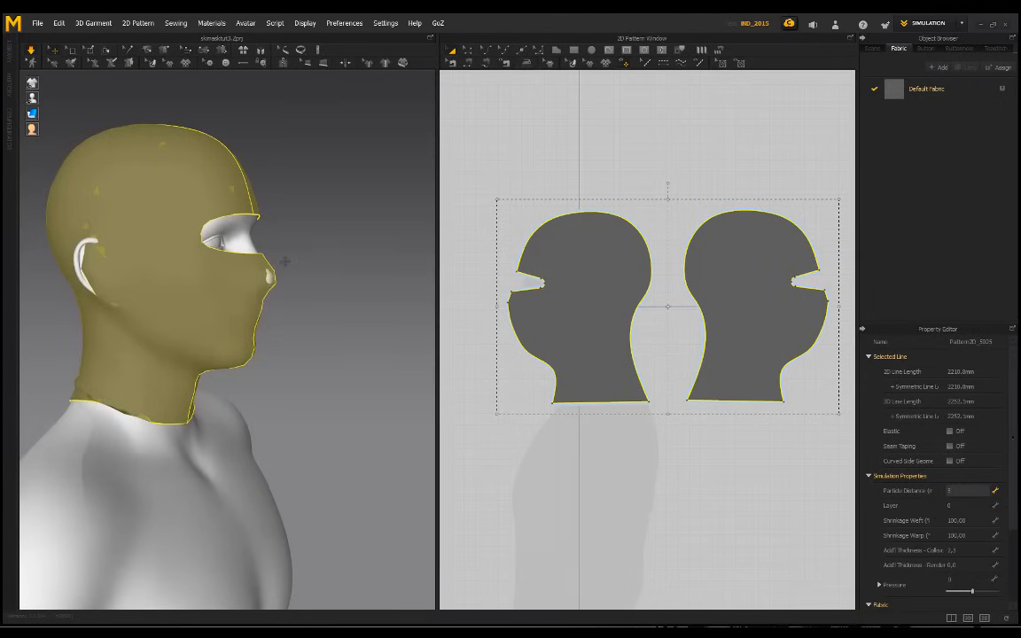
{"action": "type", "text": "5"}
{"action": "left_click", "coordinate": [225, 285]}
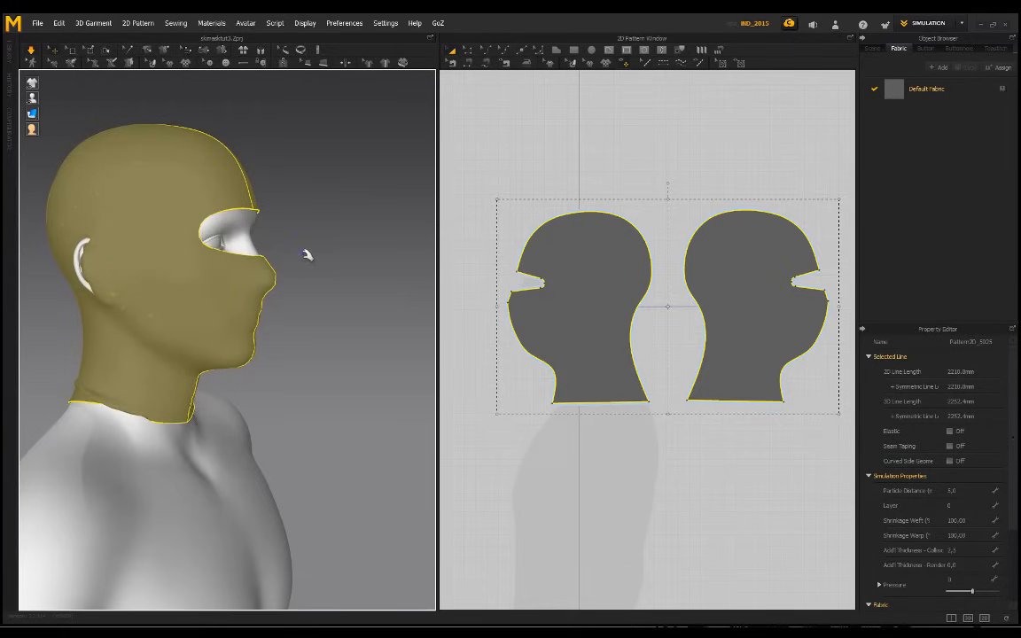
- Pull the finer fabric outward at the nose from the front and let it resettle on the face
{"action": "right_click_drag", "start_coordinate": [306, 255], "coordinate": [230, 256]}
{"action": "left_click_drag", "start_coordinate": [230, 232], "coordinate": [382, 254]}
{"action": "left_click", "coordinate": [271, 283]}
{"action": "middle_click_drag", "start_coordinate": [204, 302], "coordinate": [287, 283]}
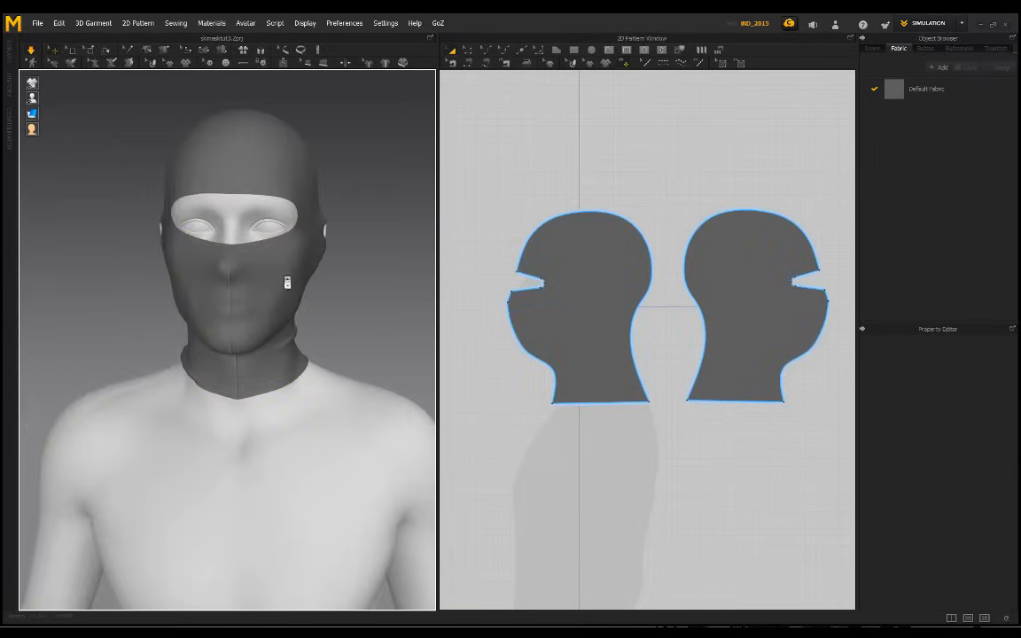
- Examine the draped mask's fit around the eye opening, nose, jaw and neck from several angles
{"action": "scroll", "coordinate": [289, 280], "scroll_direction": "up", "scroll_amount": 4}
{"action": "right_click_drag", "start_coordinate": [344, 274], "coordinate": [259, 256]}
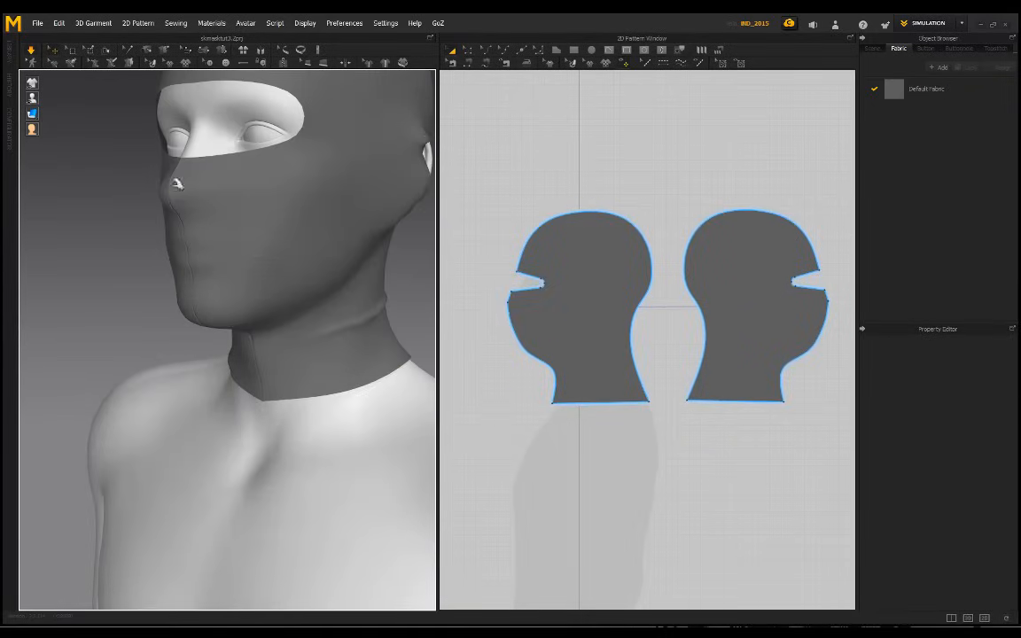
{"action": "right_click_drag", "start_coordinate": [183, 231], "coordinate": [264, 218]}
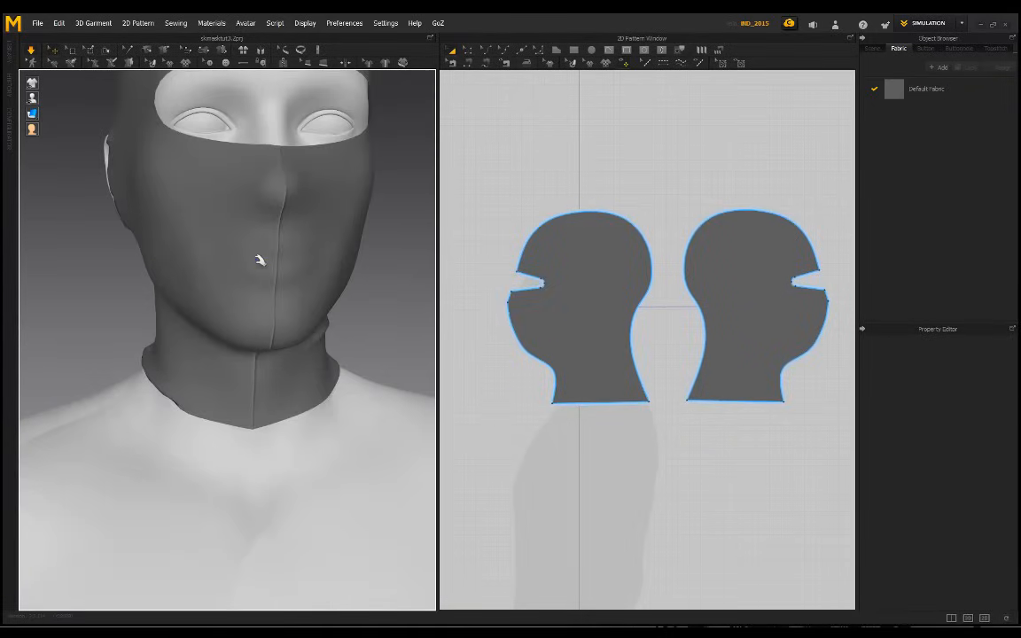
{"action": "right_click_drag", "start_coordinate": [277, 289], "coordinate": [166, 247]}
{"action": "left_click_drag", "start_coordinate": [177, 241], "coordinate": [89, 282]}
{"action": "scroll", "coordinate": [233, 247], "scroll_direction": "up", "scroll_amount": 3}
{"action": "scroll", "coordinate": [267, 280], "scroll_direction": "up", "scroll_amount": 3}
{"action": "right_click_drag", "start_coordinate": [233, 246], "coordinate": [188, 267]}
{"action": "scroll", "coordinate": [280, 287], "scroll_direction": "down", "scroll_amount": 5}
- Select the avatar object in the scene tree and edit its skin offset
{"action": "left_click", "coordinate": [872, 49]}
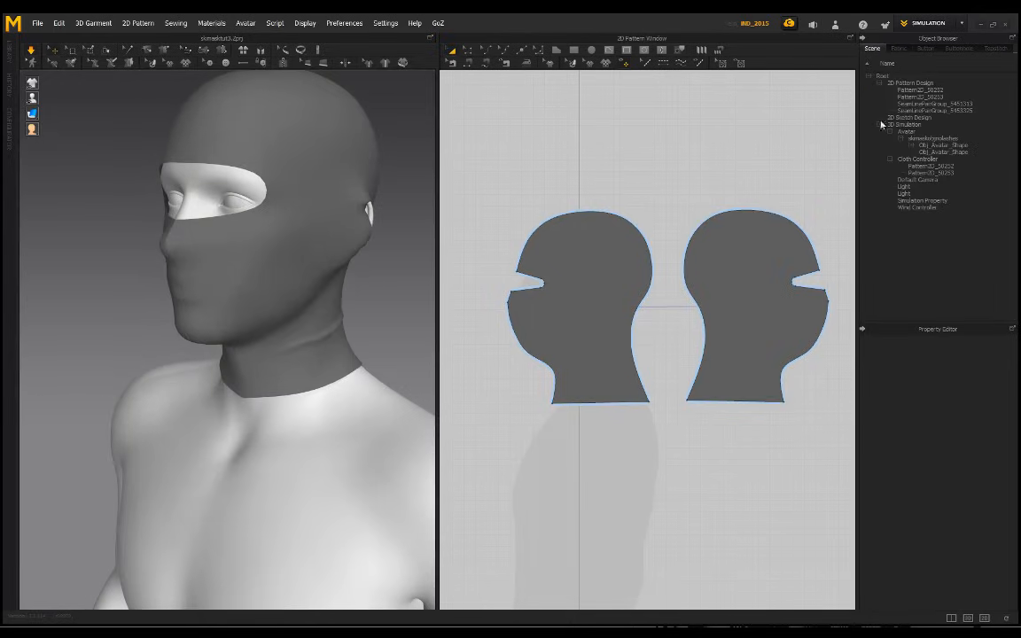
{"action": "left_click", "coordinate": [907, 138]}
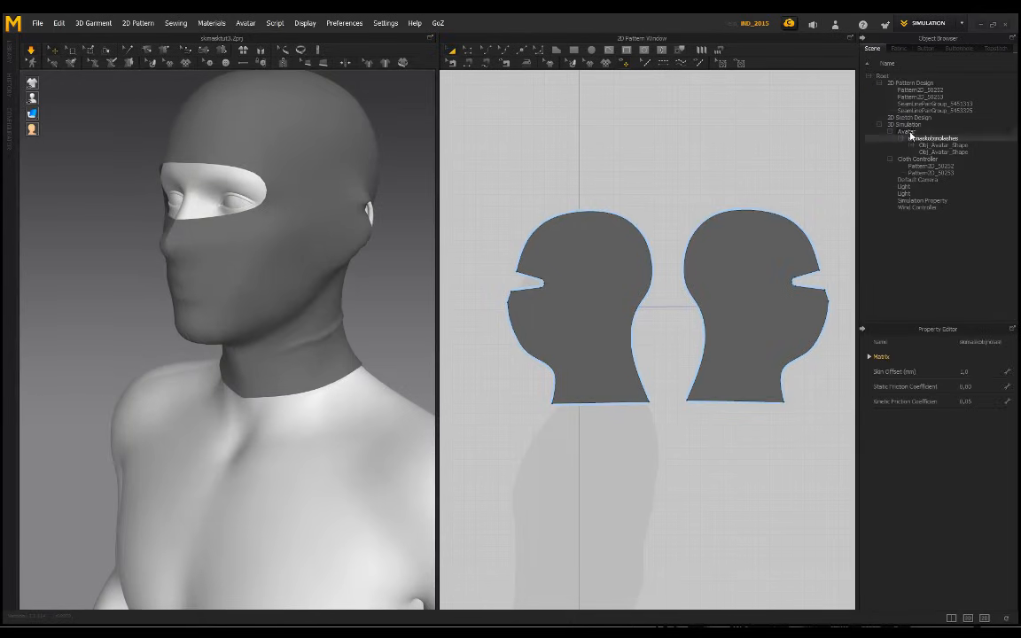
{"action": "left_click", "coordinate": [971, 371]}
{"action": "key", "text": "Return"}
- Pull the mask's fabric outward on the avatar's left side and let it resettle on the head
{"action": "right_click_drag", "start_coordinate": [374, 269], "coordinate": [334, 290]}
{"action": "left_click_drag", "start_coordinate": [286, 292], "coordinate": [438, 364]}
{"action": "left_click", "coordinate": [285, 344]}
{"action": "right_click_drag", "start_coordinate": [284, 345], "coordinate": [233, 230]}
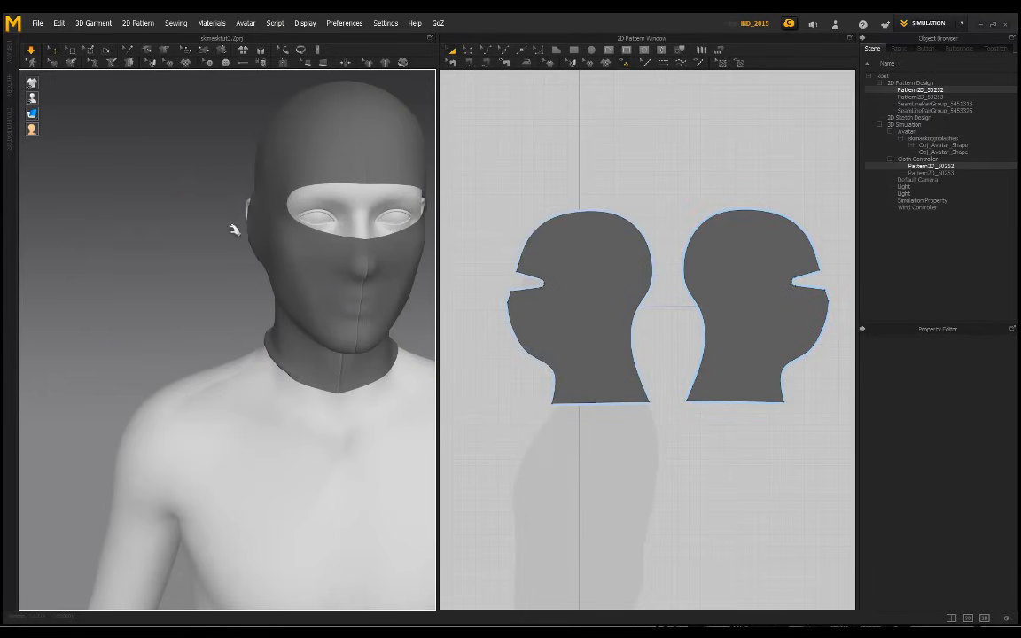
- Pull the other mask half outward repeatedly at the avatar's right ear until the fabric covers the ear
{"action": "left_click_drag", "start_coordinate": [252, 218], "coordinate": [183, 281]}
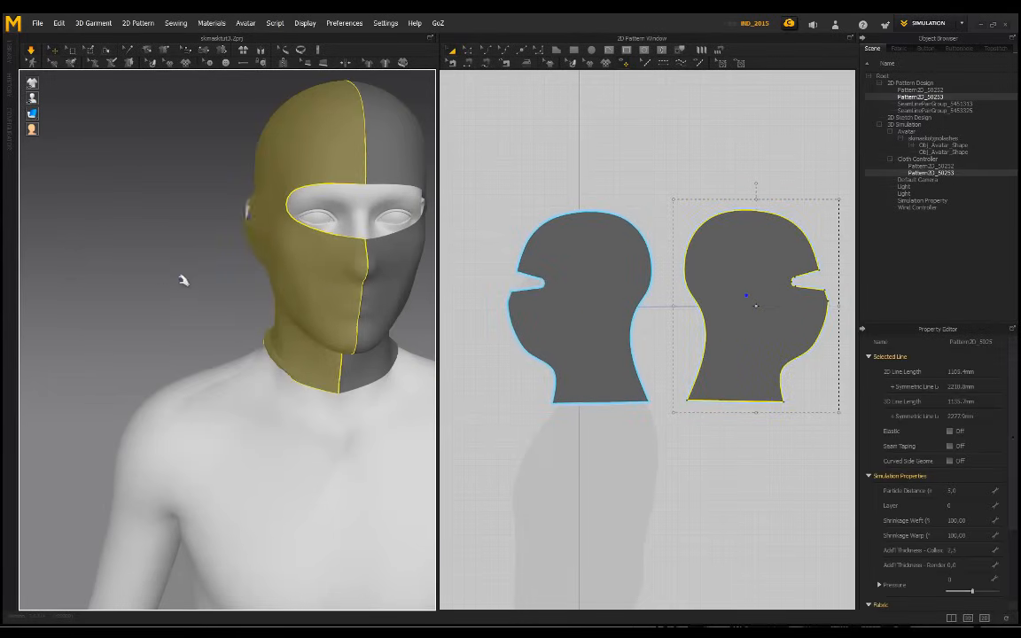
{"action": "left_click", "coordinate": [200, 269]}
{"action": "right_click_drag", "start_coordinate": [199, 268], "coordinate": [330, 253]}
{"action": "left_click_drag", "start_coordinate": [297, 239], "coordinate": [203, 266]}
{"action": "left_click", "coordinate": [293, 272]}
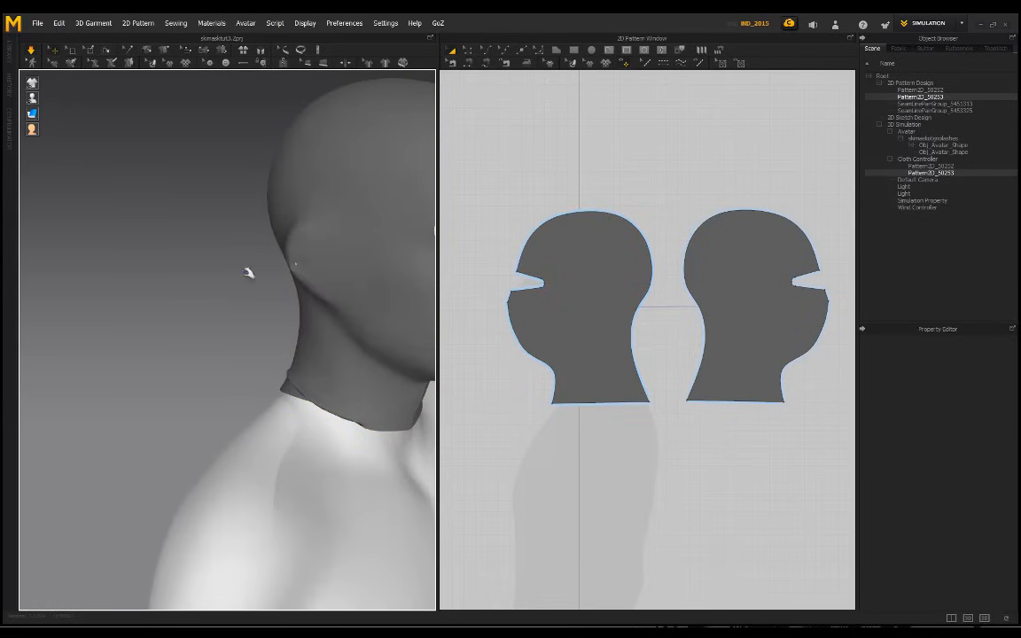
{"action": "left_click_drag", "start_coordinate": [288, 261], "coordinate": [200, 319]}
{"action": "left_click", "coordinate": [278, 312]}
{"action": "right_click_drag", "start_coordinate": [279, 312], "coordinate": [243, 312]}
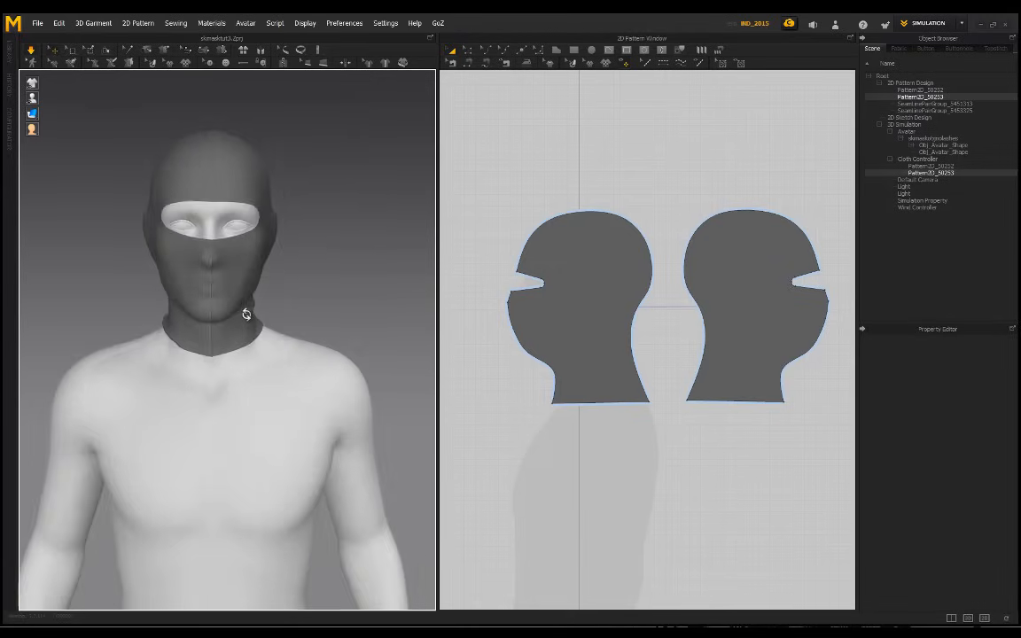
- Set the avatar's skin offset to 1 mm and check the mask's fit around the face, ear and neck
{"action": "left_click", "coordinate": [927, 138]}
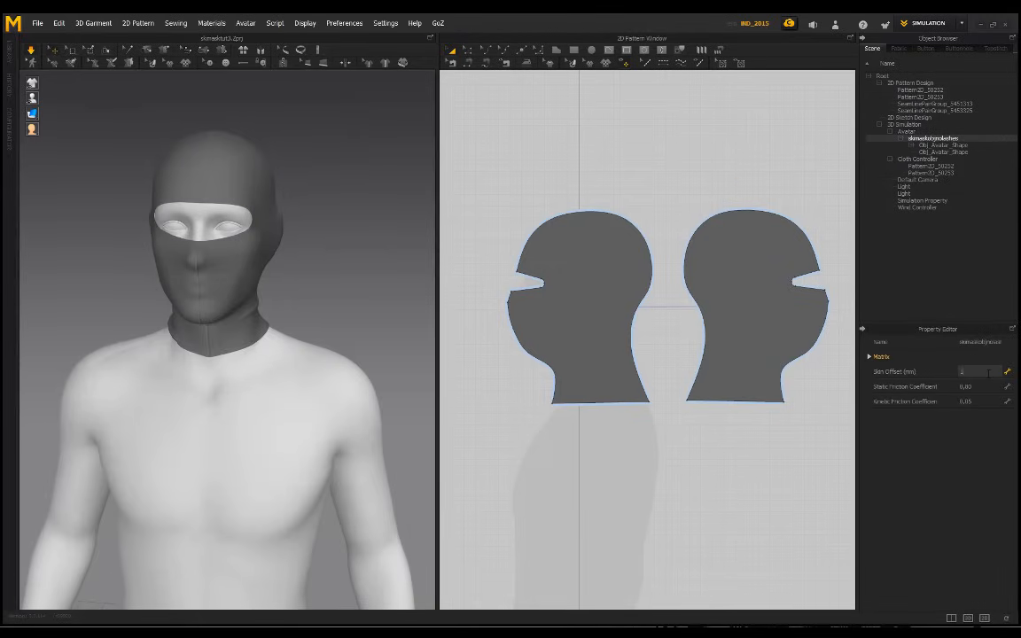
{"action": "right_click_drag", "start_coordinate": [283, 219], "coordinate": [175, 272]}
{"action": "right_click_drag", "start_coordinate": [294, 215], "coordinate": [142, 226]}
{"action": "scroll", "coordinate": [306, 244], "scroll_direction": "up", "scroll_amount": 3}
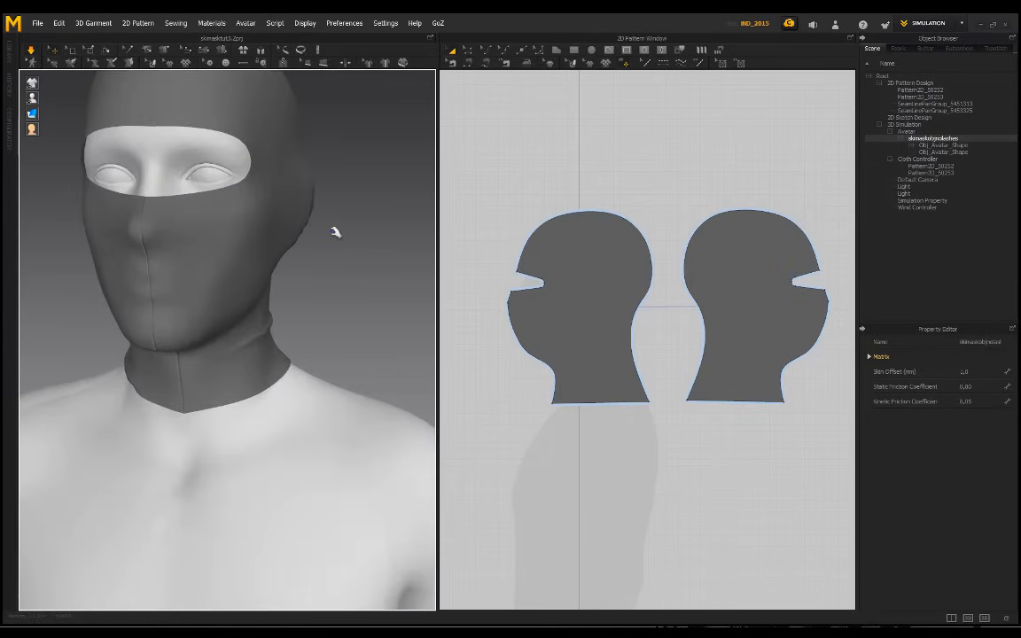
{"action": "scroll", "coordinate": [335, 230], "scroll_direction": "down", "scroll_amount": 2}
{"action": "right_click_drag", "start_coordinate": [311, 260], "coordinate": [348, 288]}
{"action": "scroll", "coordinate": [341, 276], "scroll_direction": "down", "scroll_amount": 3}
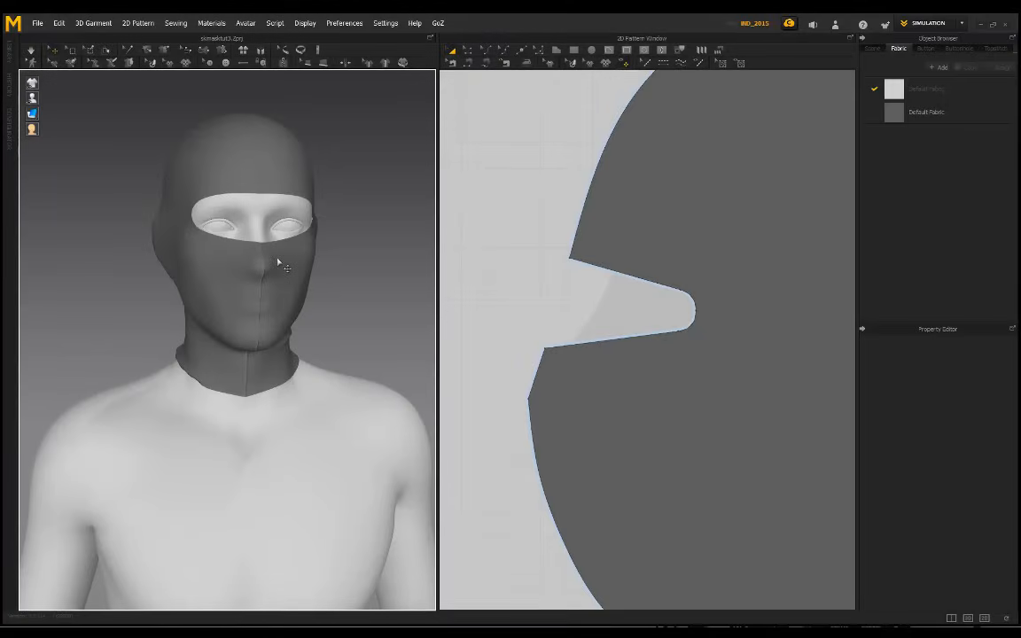
- Select the upper, lower and two rounded edges of the eye notch on the pattern and move them slightly down together
{"action": "scroll", "coordinate": [272, 231], "scroll_direction": "up", "scroll_amount": 2}
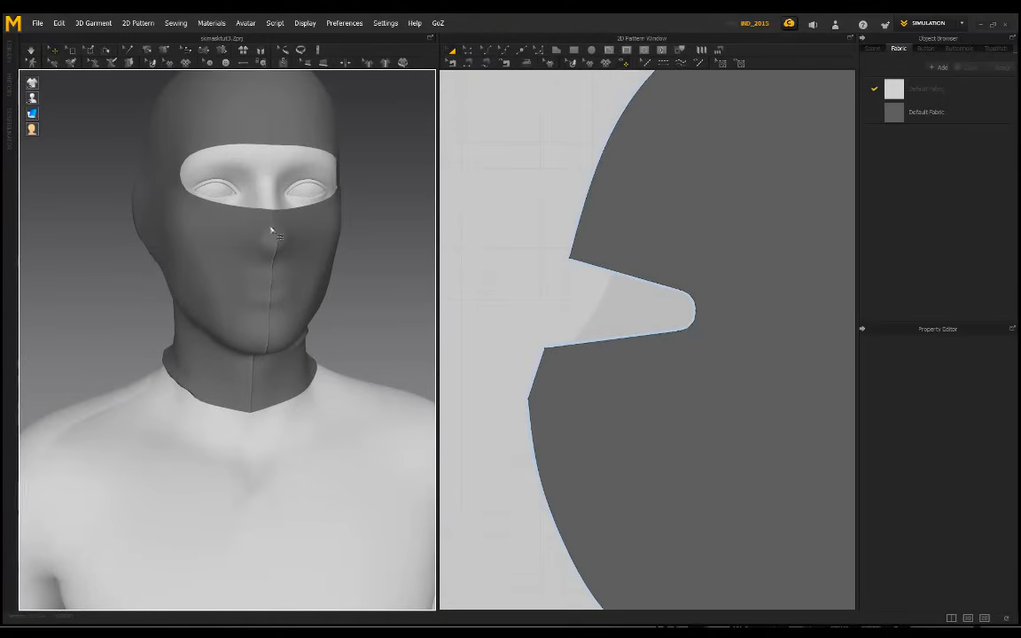
{"action": "right_click_drag", "start_coordinate": [292, 258], "coordinate": [244, 217]}
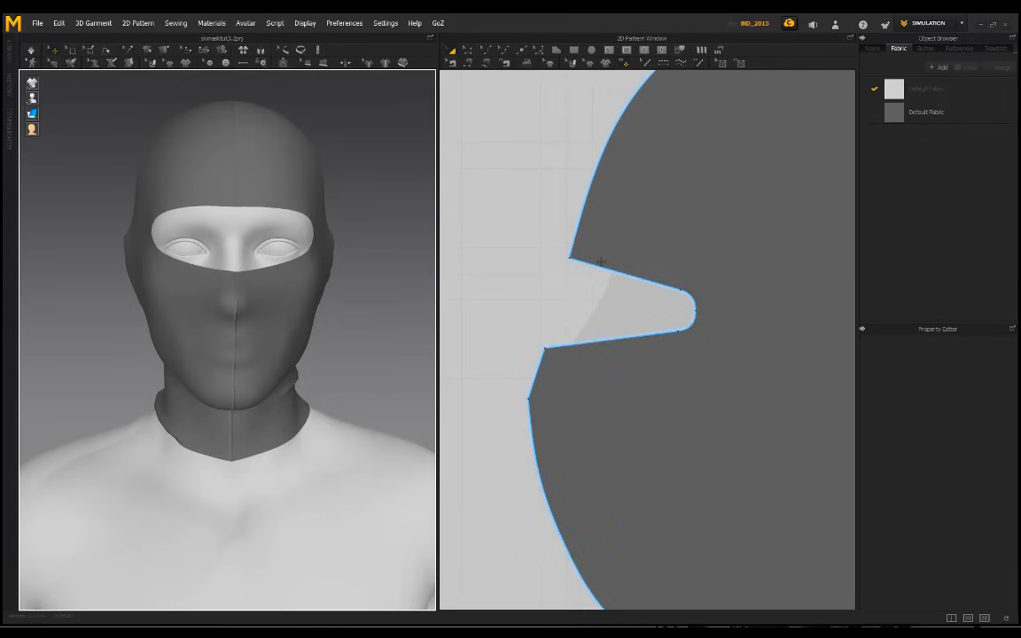
{"action": "left_click", "coordinate": [644, 288]}
{"action": "left_click", "coordinate": [644, 285]}
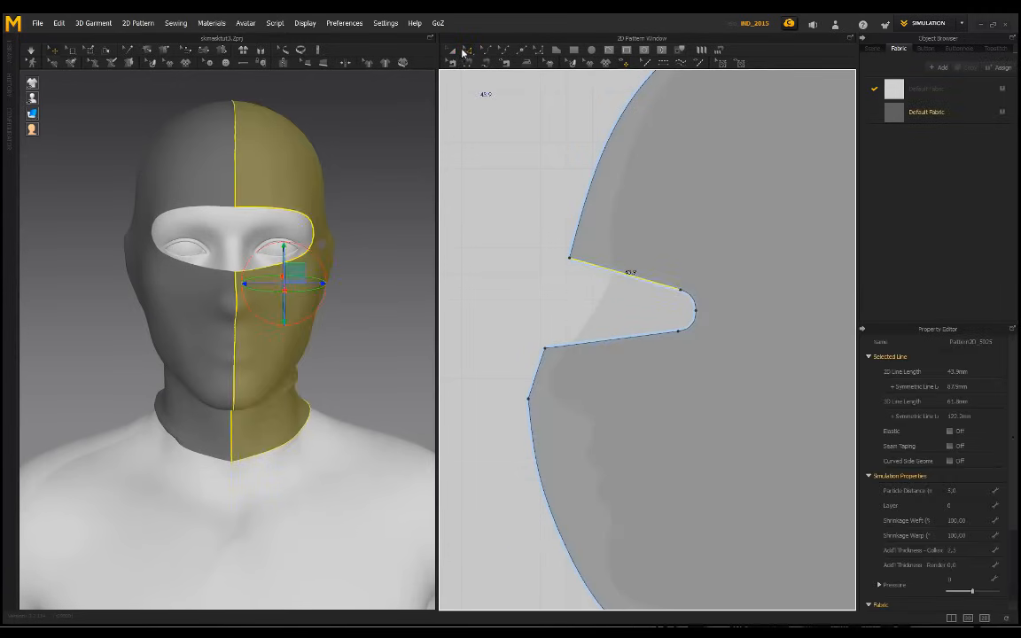
{"action": "left_click", "coordinate": [598, 343], "text": "shift"}
{"action": "left_click", "coordinate": [697, 312], "text": "shift"}
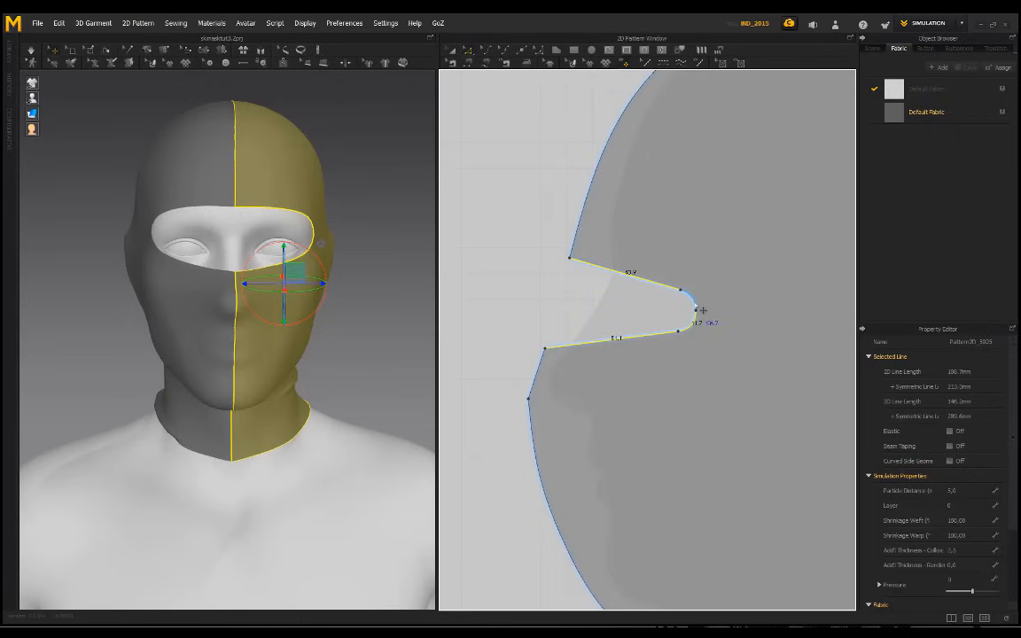
{"action": "left_click", "coordinate": [702, 309], "text": "shift"}
{"action": "left_click_drag", "start_coordinate": [561, 351], "coordinate": [560, 367]}
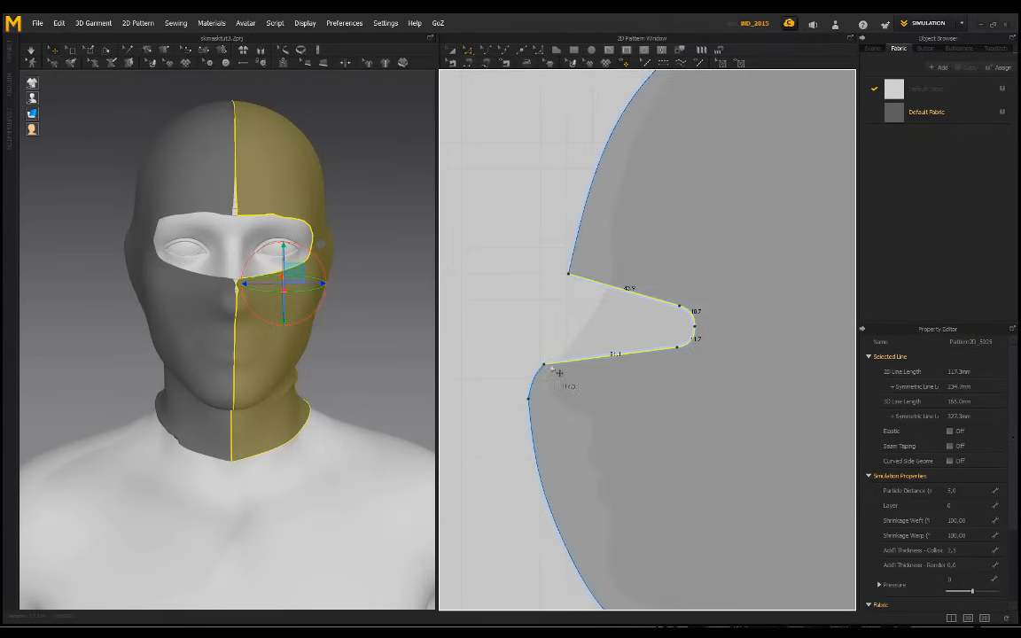
- Try to delete all curve points from the short nose edge just below the eye notch
{"action": "left_click", "coordinate": [535, 382]}
{"action": "right_click", "coordinate": [536, 380]}
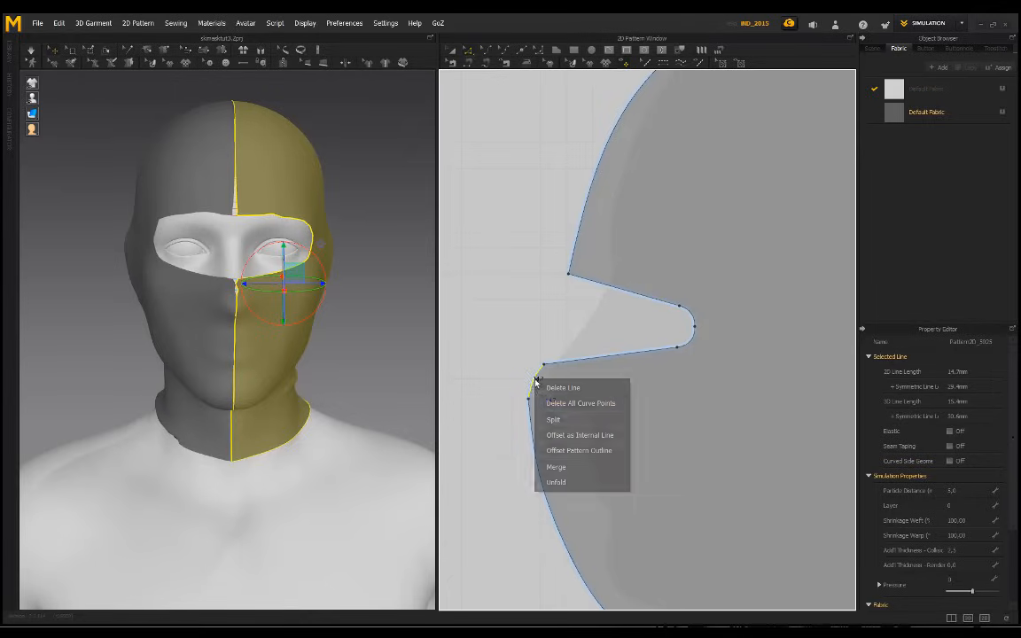
{"action": "left_click", "coordinate": [571, 404]}
- Re-drape the mask with the lowered eye opening and pull the fabric at the avatar's right ear
{"action": "scroll", "coordinate": [274, 347], "scroll_direction": "up", "scroll_amount": 5}
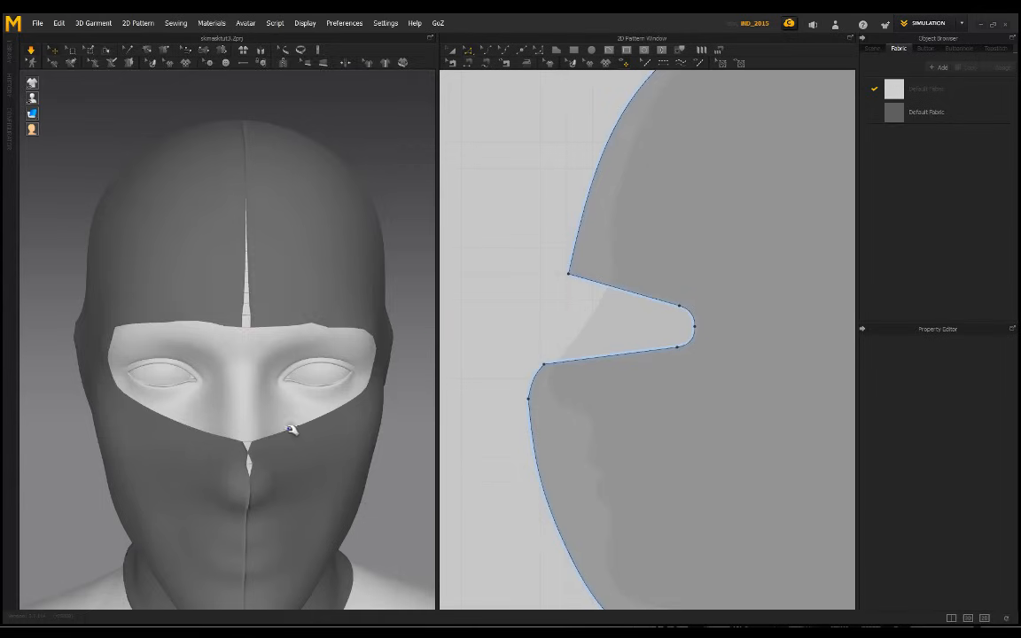
{"action": "scroll", "coordinate": [327, 268], "scroll_direction": "down", "scroll_amount": 4}
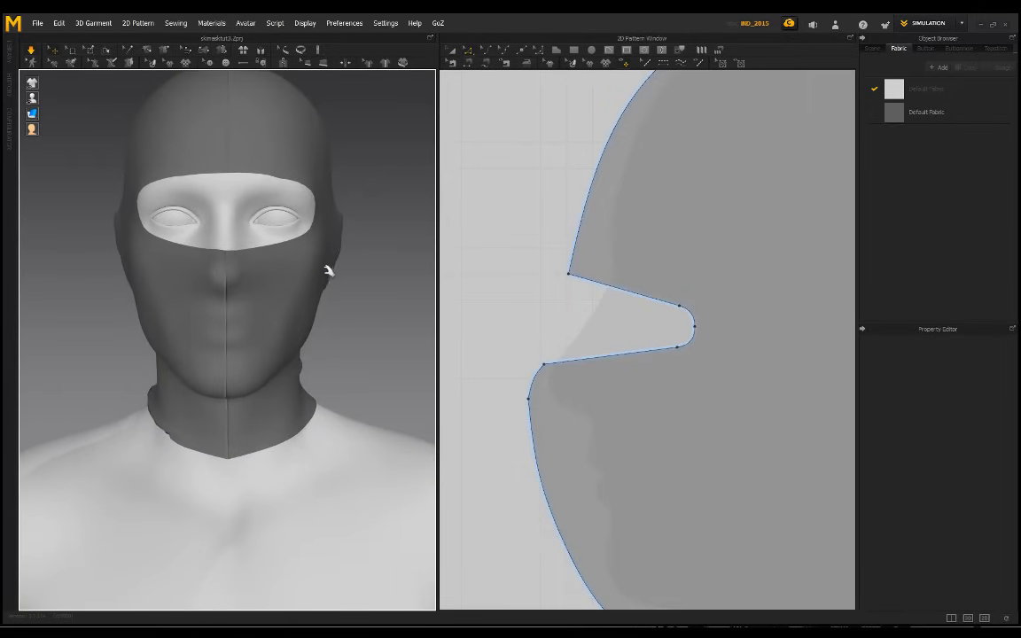
{"action": "left_click", "coordinate": [136, 272]}
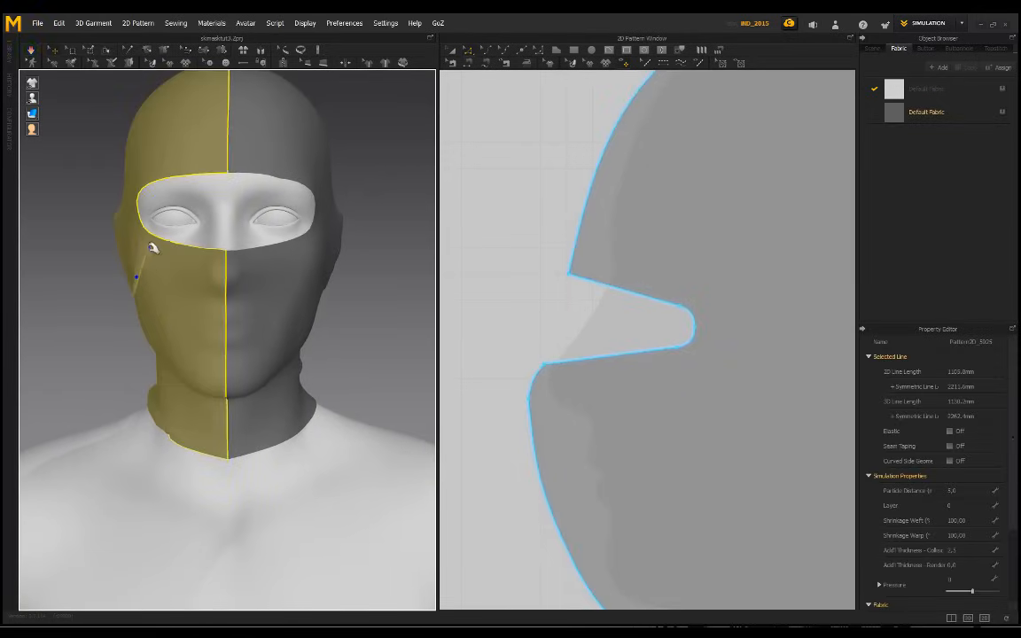
{"action": "left_click", "coordinate": [363, 281]}
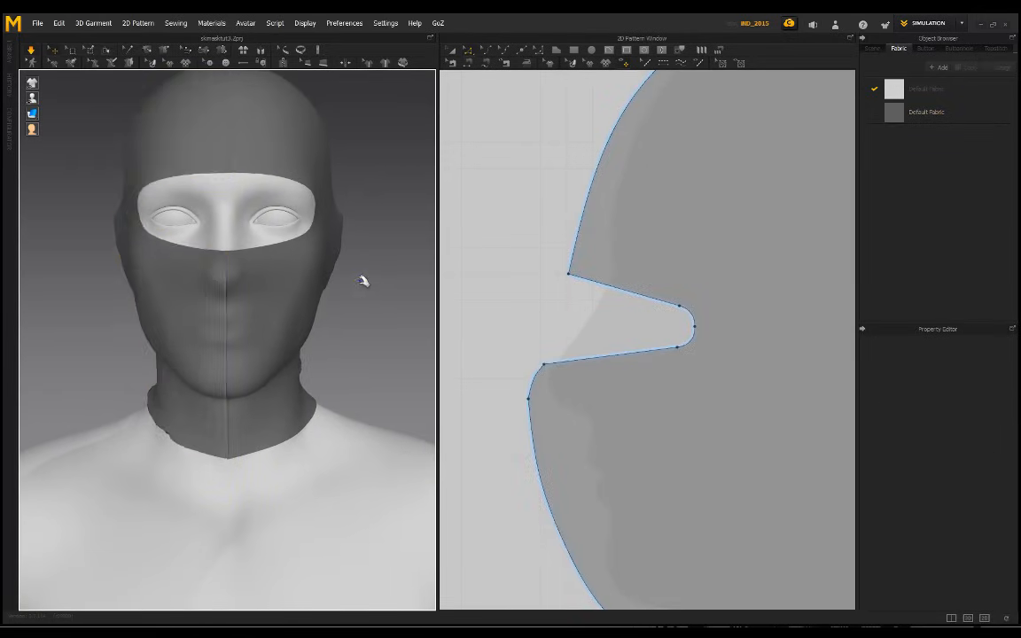
- Examine the redraped mask around the eyes and nose, and compare it with both flat pattern pieces
{"action": "scroll", "coordinate": [337, 268], "scroll_direction": "down", "scroll_amount": 3}
{"action": "right_click_drag", "start_coordinate": [327, 265], "coordinate": [402, 268]}
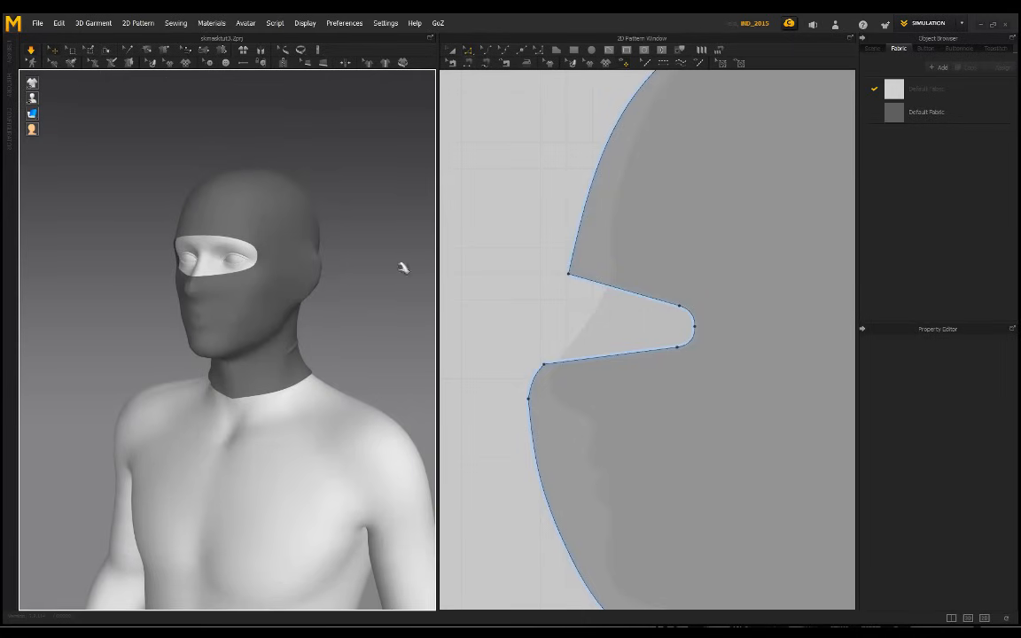
{"action": "scroll", "coordinate": [579, 311], "scroll_direction": "down", "scroll_amount": 5}
{"action": "middle_click_drag", "start_coordinate": [685, 320], "coordinate": [519, 292]}
{"action": "scroll", "coordinate": [815, 308], "scroll_direction": "down", "scroll_amount": 3}
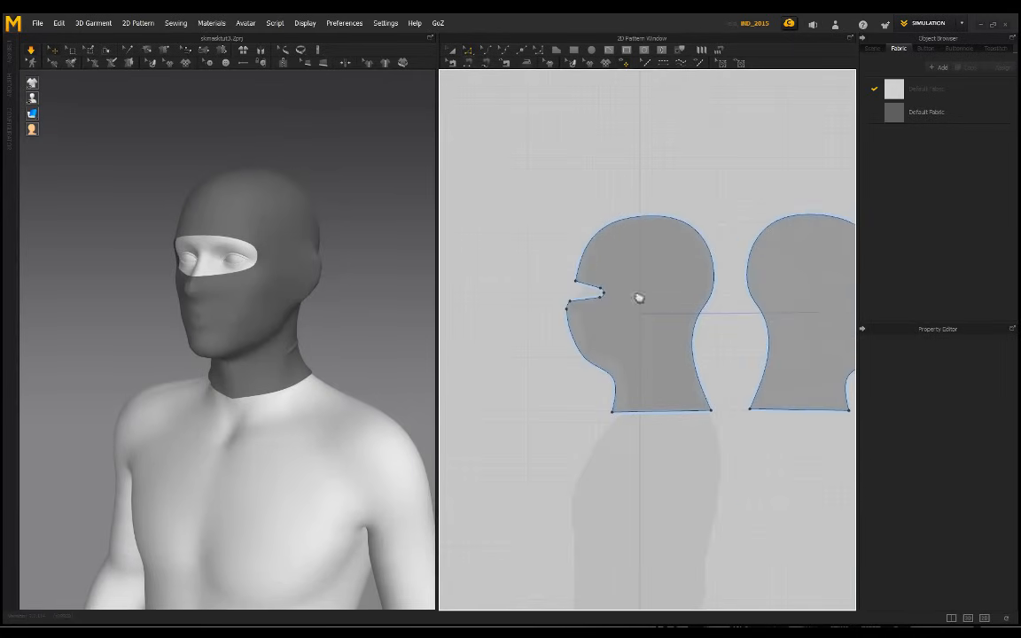
{"action": "middle_click_drag", "start_coordinate": [639, 298], "coordinate": [549, 295]}
{"action": "scroll", "coordinate": [160, 228], "scroll_direction": "up", "scroll_amount": 5}
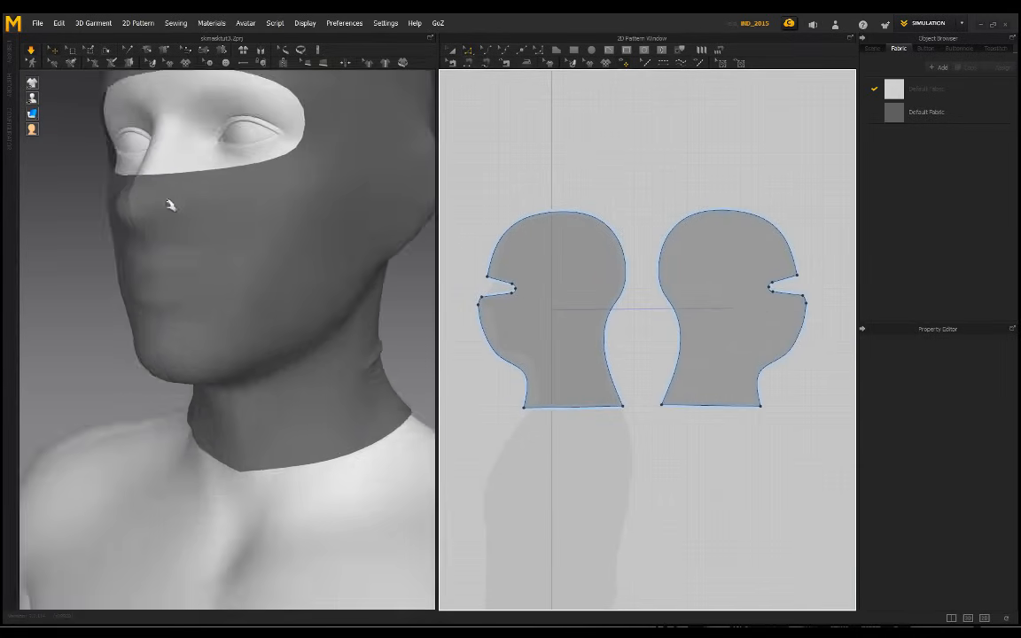
{"action": "right_click_drag", "start_coordinate": [171, 204], "coordinate": [245, 286]}
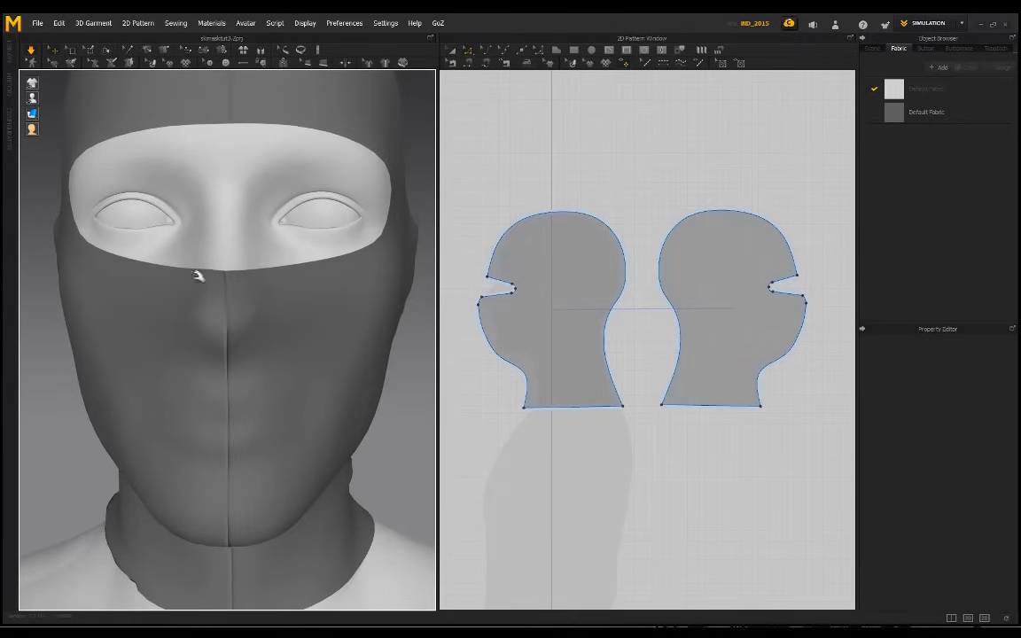
- Add a point on the lower edge of the eye notch, close to its rounded end
{"action": "scroll", "coordinate": [501, 302], "scroll_direction": "up", "scroll_amount": 6}
{"action": "middle_click_drag", "start_coordinate": [537, 284], "coordinate": [541, 284]}
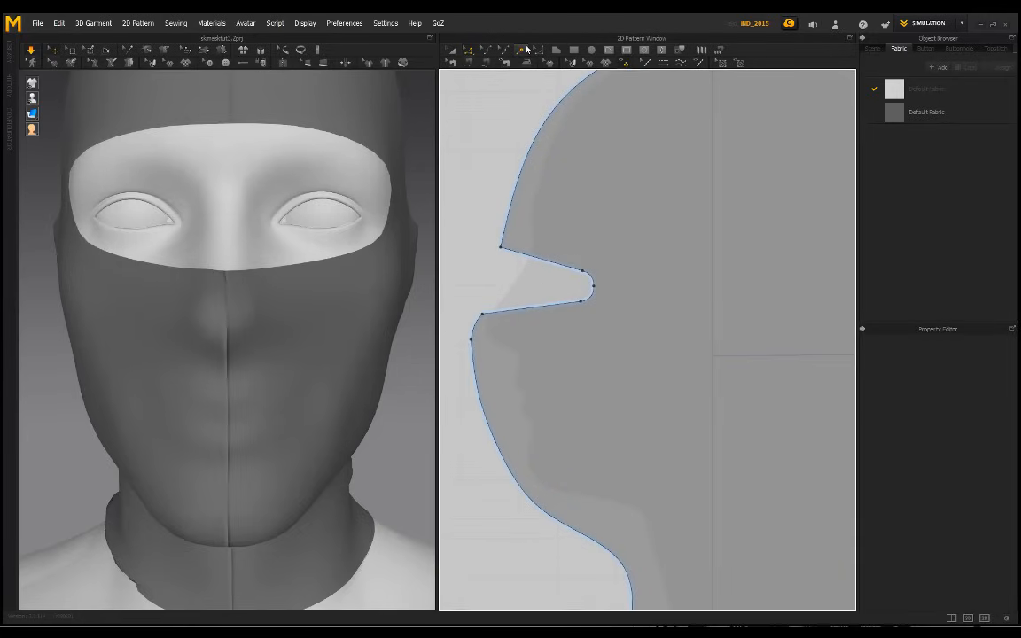
{"action": "left_click", "coordinate": [525, 48]}
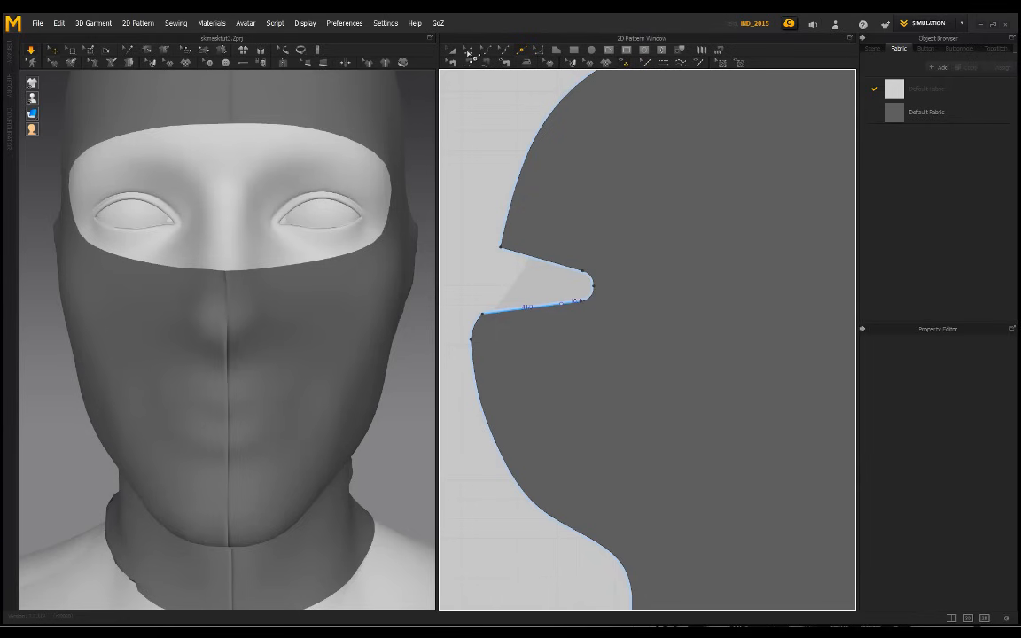
{"action": "left_click", "coordinate": [469, 52]}
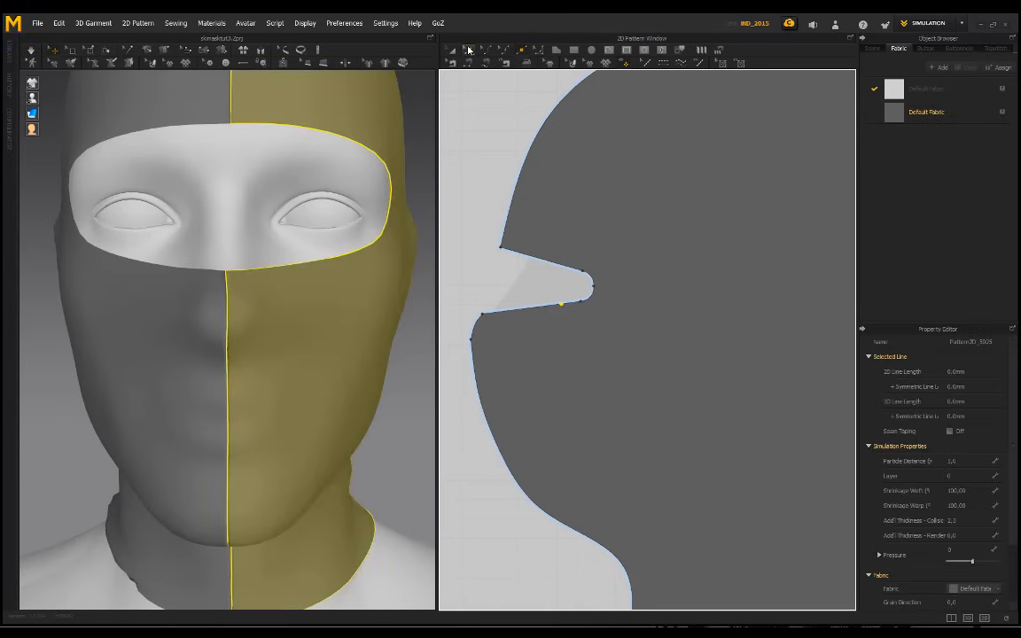
- Move the nose-side corner of the eye notch's lower edge upward and simulate the reshaped mask
{"action": "left_click", "coordinate": [470, 50]}
{"action": "scroll", "coordinate": [486, 321], "scroll_direction": "up", "scroll_amount": 2}
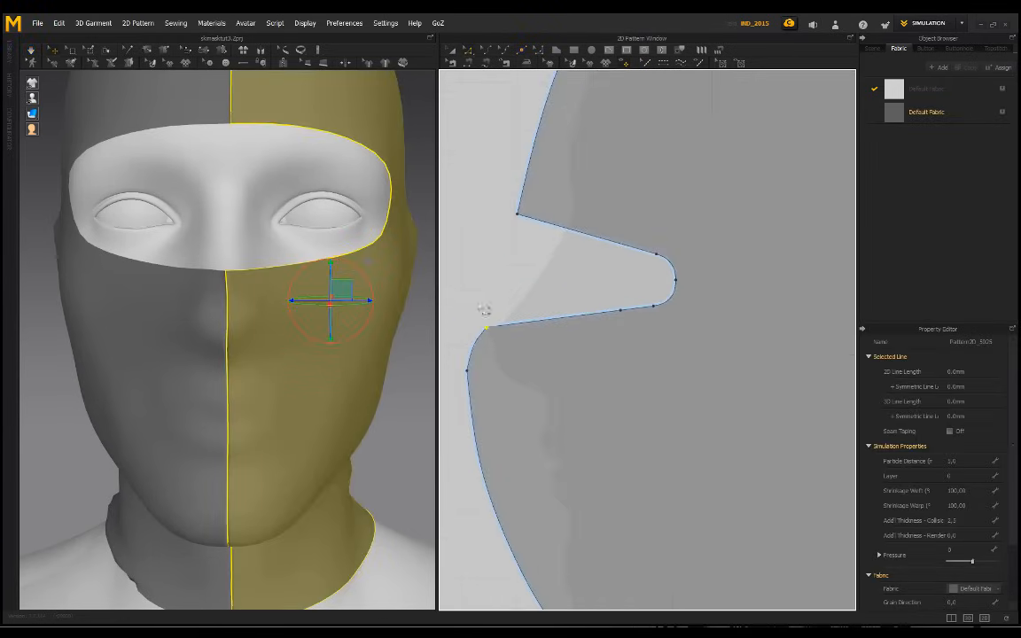
{"action": "left_click_drag", "start_coordinate": [494, 334], "coordinate": [501, 310]}
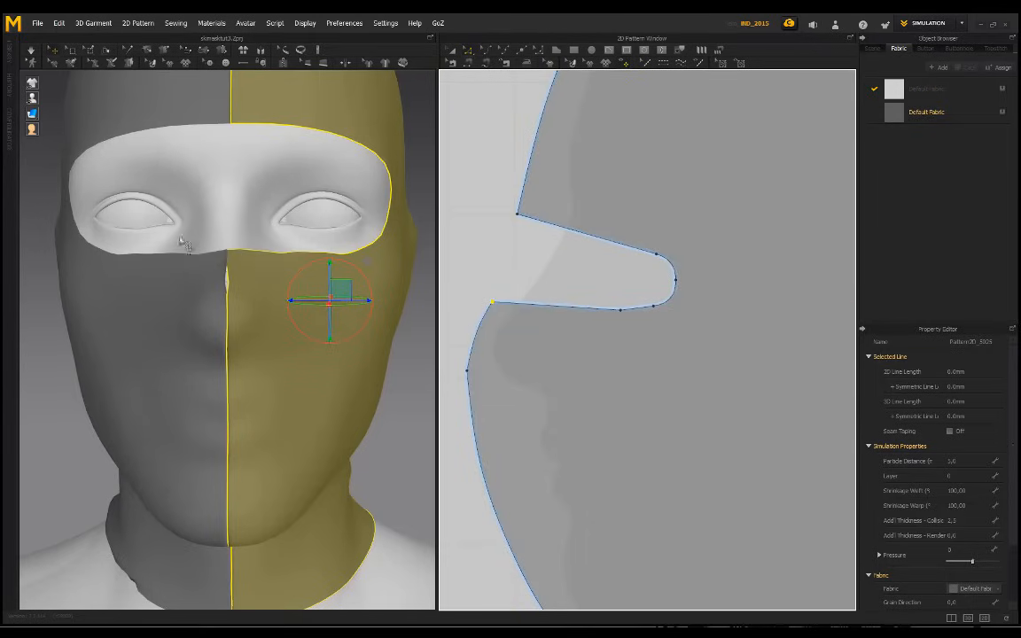
{"action": "scroll", "coordinate": [181, 240], "scroll_direction": "down", "scroll_amount": 3}
{"action": "key", "text": "space"}
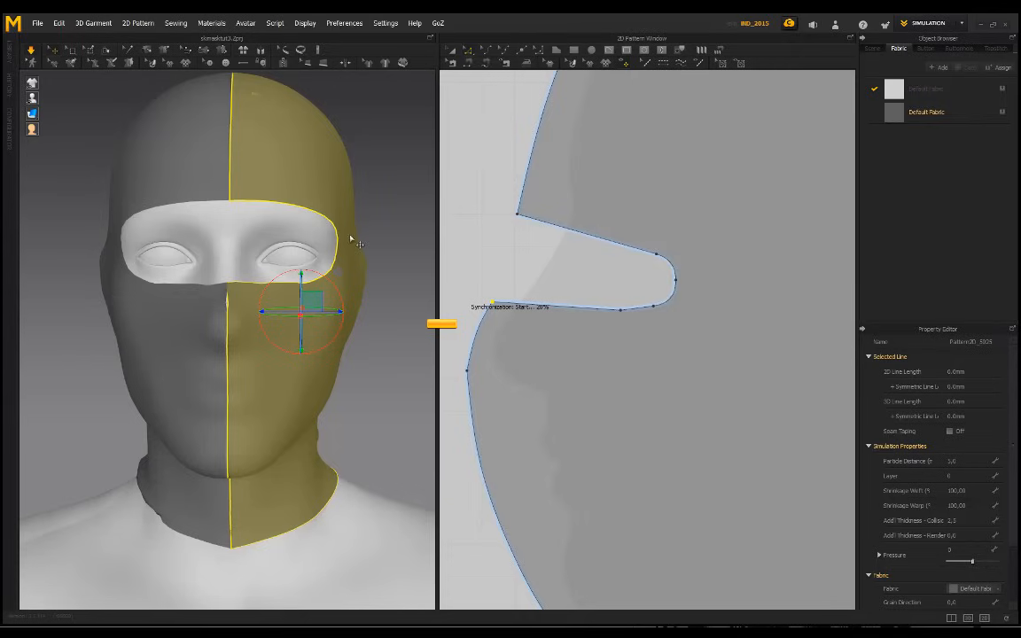
- Pull the mask's center seam up over the avatar's nose bridge twice and let the fabric resettle
{"action": "scroll", "coordinate": [342, 303], "scroll_direction": "up", "scroll_amount": 5}
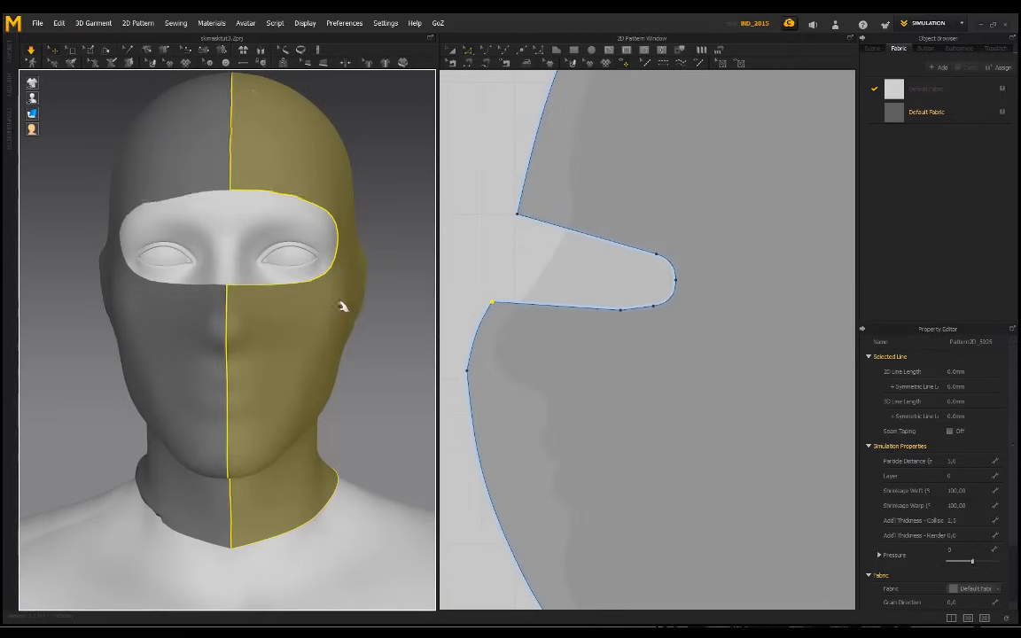
{"action": "right_click_drag", "start_coordinate": [267, 291], "coordinate": [148, 289]}
{"action": "left_click", "coordinate": [164, 221]}
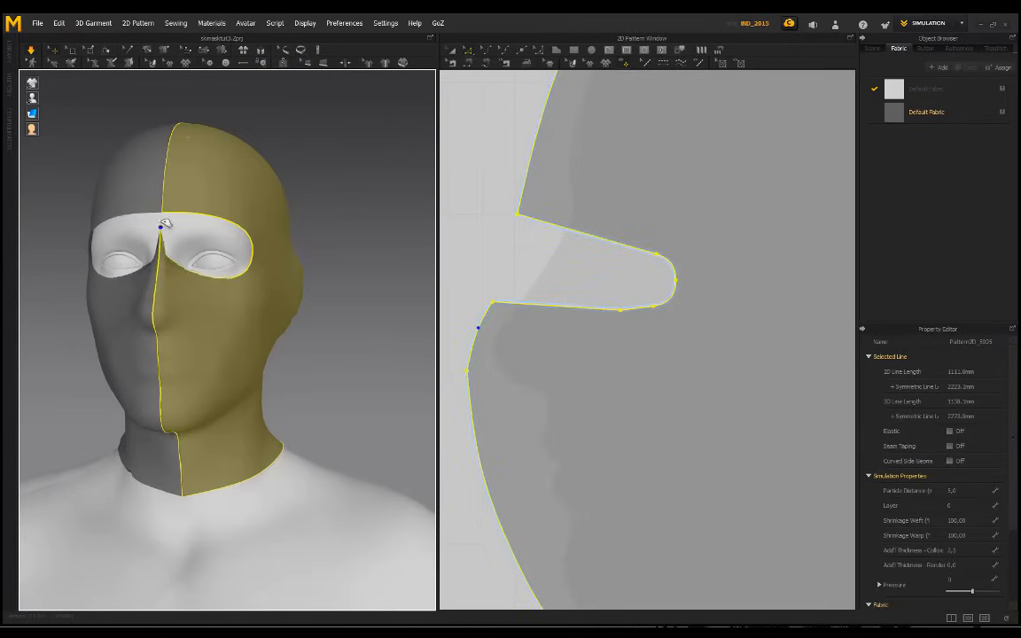
{"action": "left_click", "coordinate": [356, 226]}
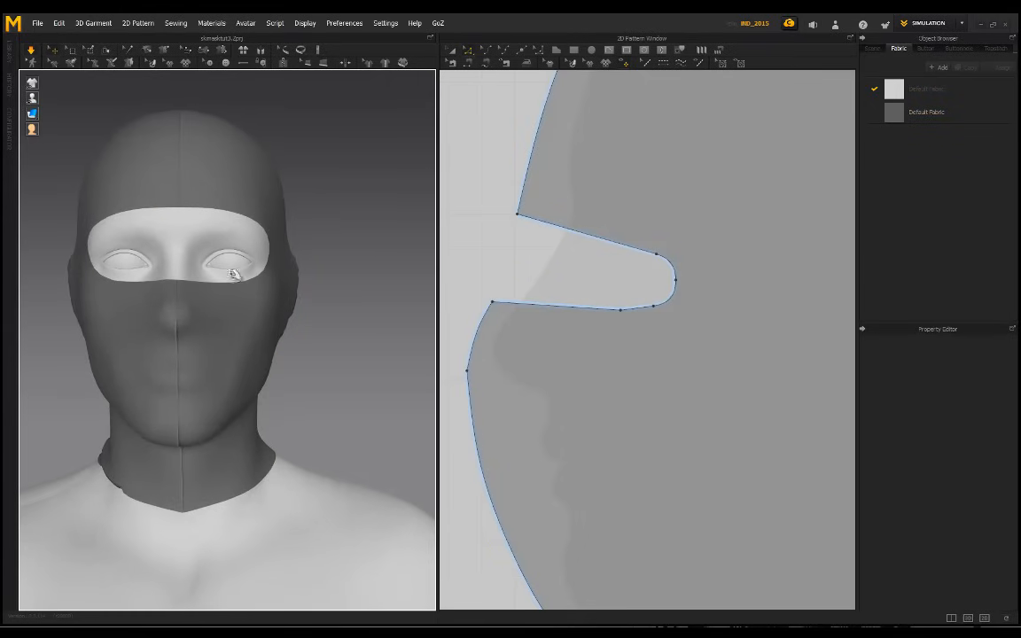
{"action": "scroll", "coordinate": [170, 262], "scroll_direction": "up", "scroll_amount": 3}
{"action": "left_click_drag", "start_coordinate": [159, 257], "coordinate": [199, 183]}
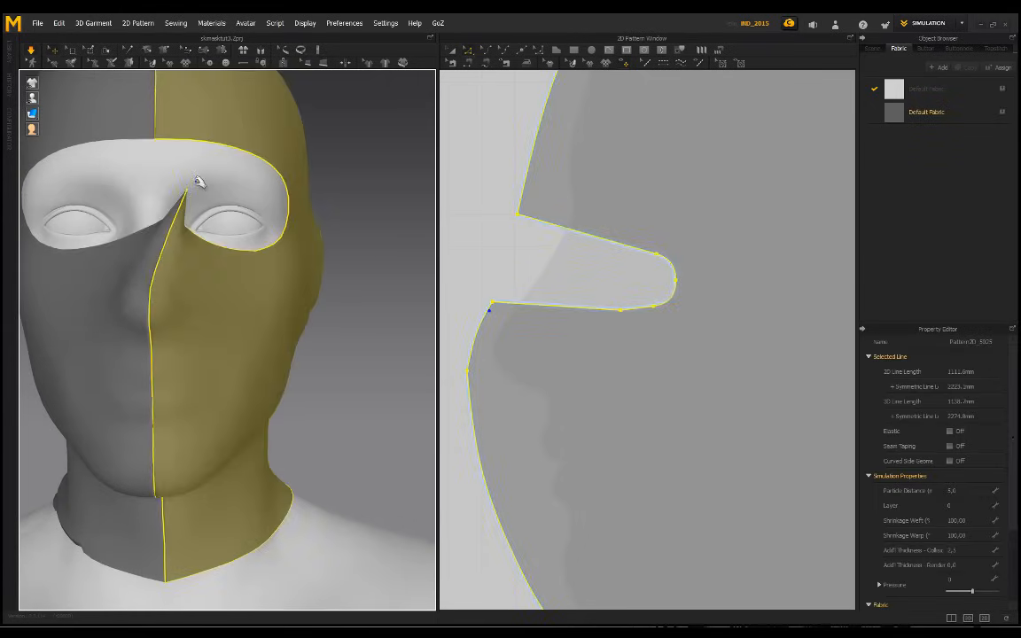
{"action": "left_click", "coordinate": [321, 185]}
- Raise the nose-side corner of the eye notch's lower edge further to cover more of the nose bridge
{"action": "middle_click_drag", "start_coordinate": [267, 240], "coordinate": [322, 265]}
{"action": "scroll", "coordinate": [322, 266], "scroll_direction": "up", "scroll_amount": 2}
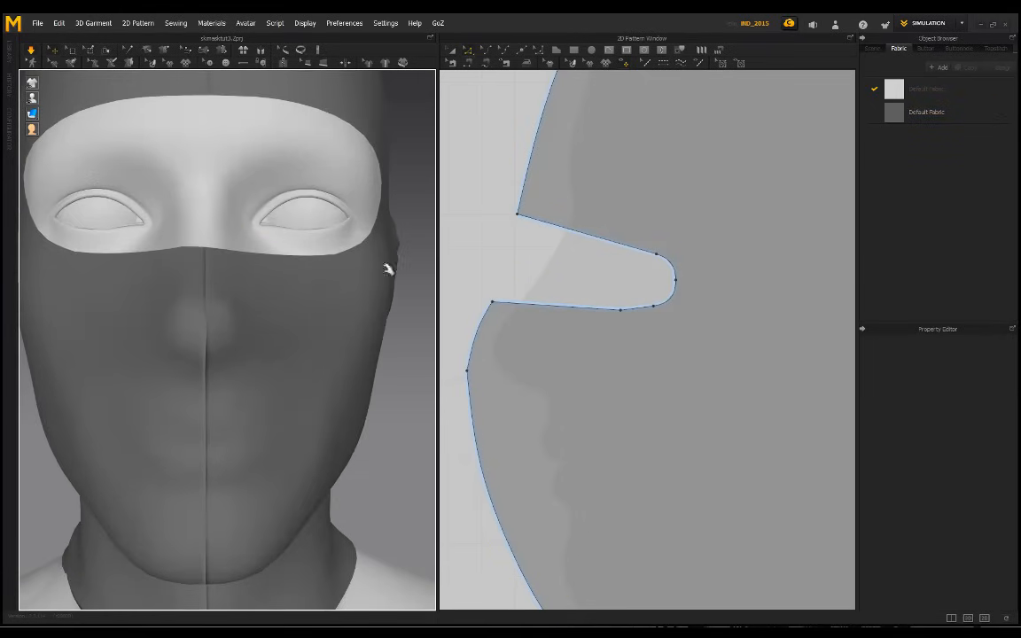
{"action": "left_click", "coordinate": [495, 304]}
{"action": "left_click_drag", "start_coordinate": [502, 307], "coordinate": [505, 290]}
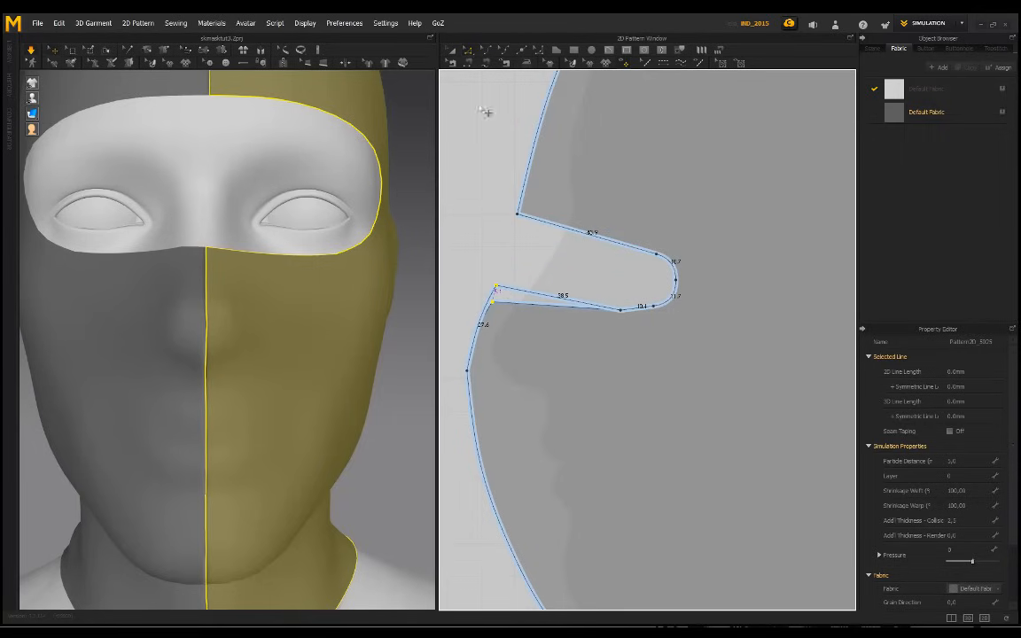
- Pull the mask's fabric up at the nose bridge beside the center seam and let it resettle
{"action": "left_click", "coordinate": [467, 51]}
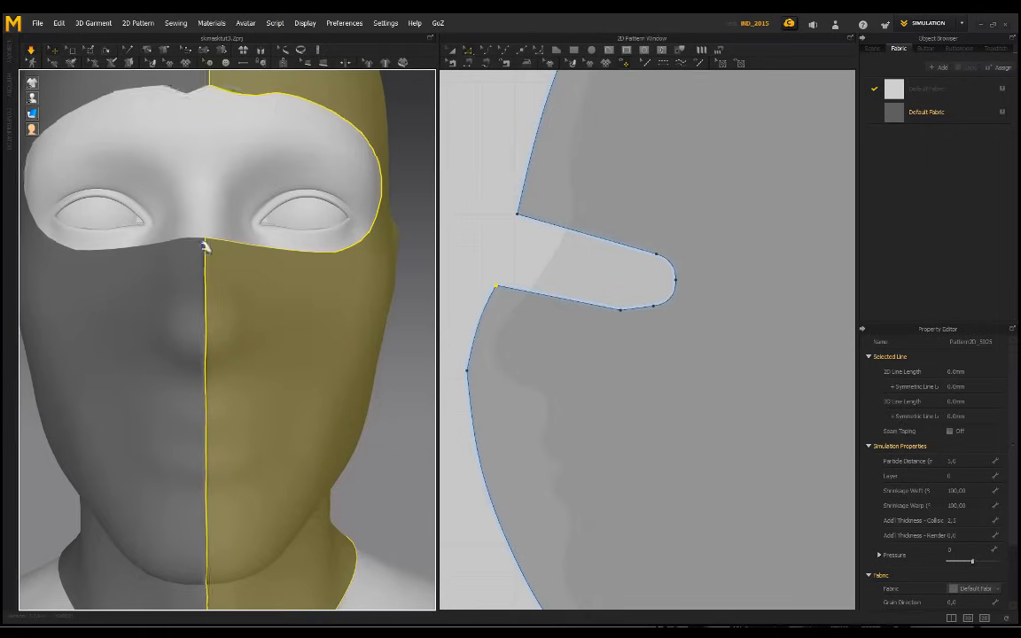
{"action": "scroll", "coordinate": [252, 282], "scroll_direction": "down", "scroll_amount": 3}
{"action": "scroll", "coordinate": [310, 271], "scroll_direction": "down", "scroll_amount": 2}
{"action": "left_click", "coordinate": [362, 267]}
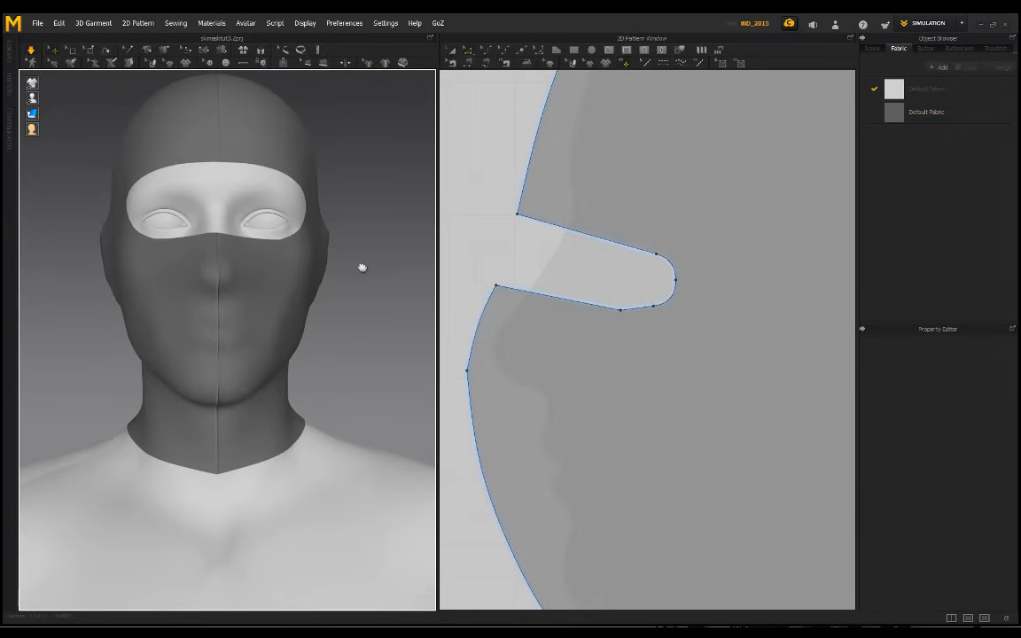
{"action": "left_click", "coordinate": [199, 250]}
{"action": "left_click", "coordinate": [237, 230]}
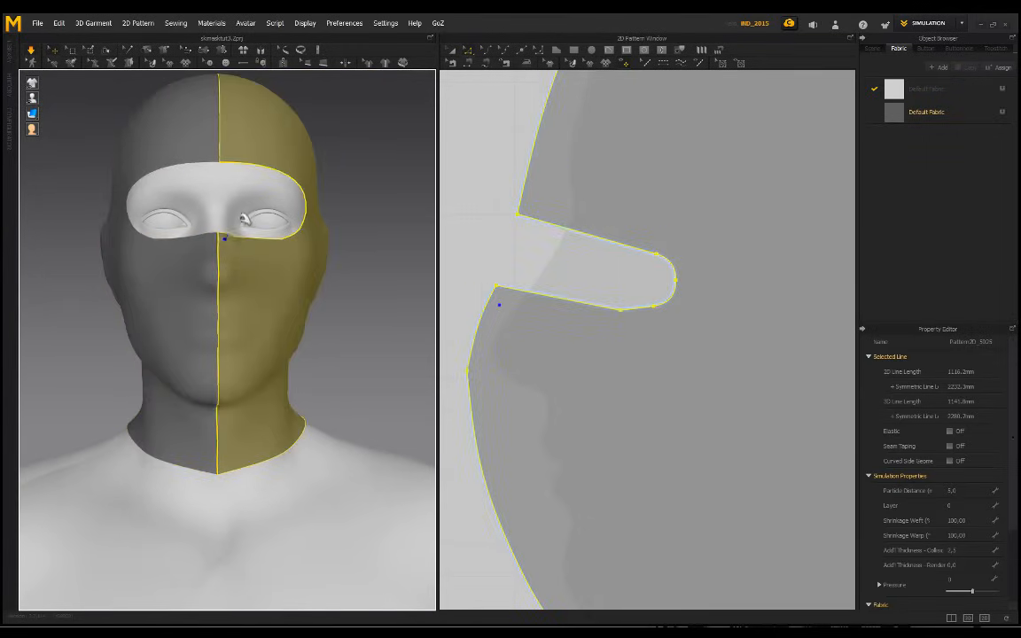
{"action": "left_click_drag", "start_coordinate": [220, 237], "coordinate": [235, 204]}
{"action": "left_click", "coordinate": [350, 185]}
- Move the point on the eye notch's lower edge toward the nose, leaving a level segment about 16.3 mm long beside the rounded end
{"action": "scroll", "coordinate": [347, 203], "scroll_direction": "down", "scroll_amount": 2}
{"action": "right_click_drag", "start_coordinate": [347, 205], "coordinate": [221, 249]}
{"action": "scroll", "coordinate": [170, 315], "scroll_direction": "up", "scroll_amount": 6}
{"action": "scroll", "coordinate": [170, 315], "scroll_direction": "down", "scroll_amount": 5}
{"action": "key", "text": "2"}
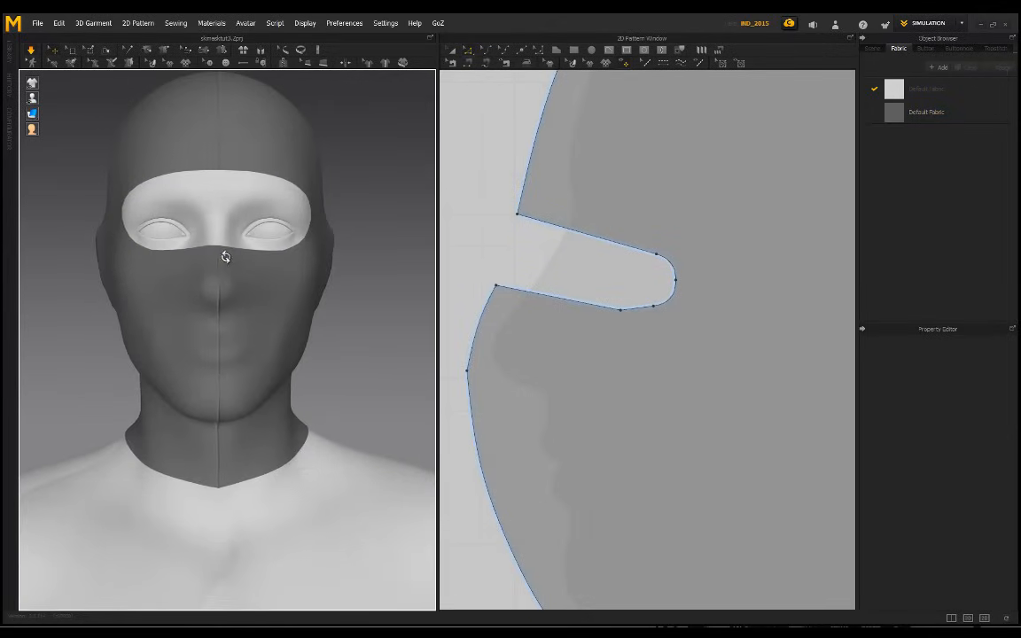
{"action": "scroll", "coordinate": [225, 255], "scroll_direction": "up", "scroll_amount": 3}
{"action": "left_click", "coordinate": [624, 313]}
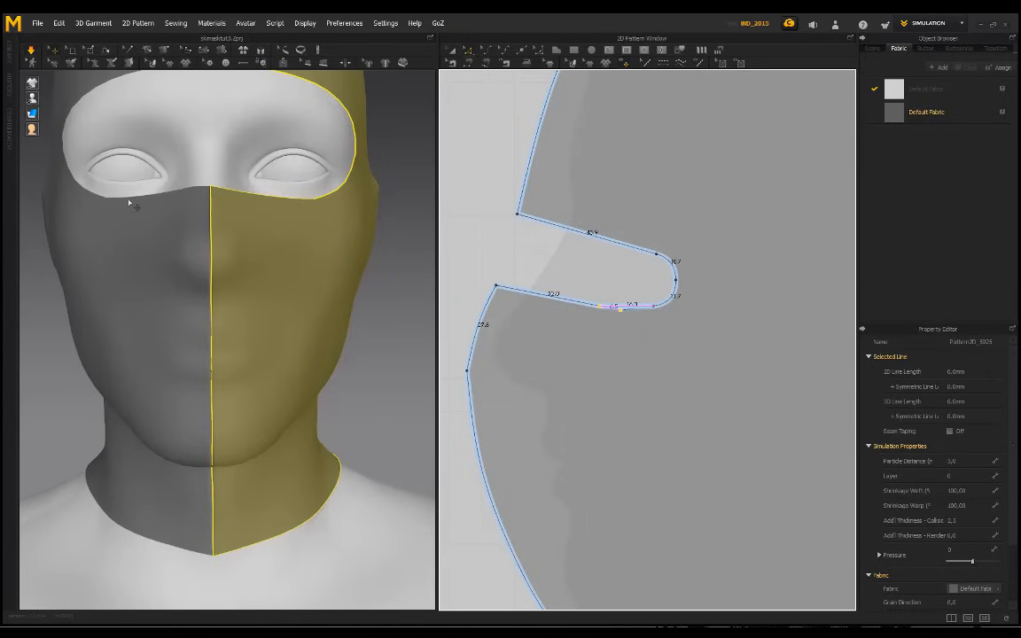
{"action": "left_click", "coordinate": [306, 252]}
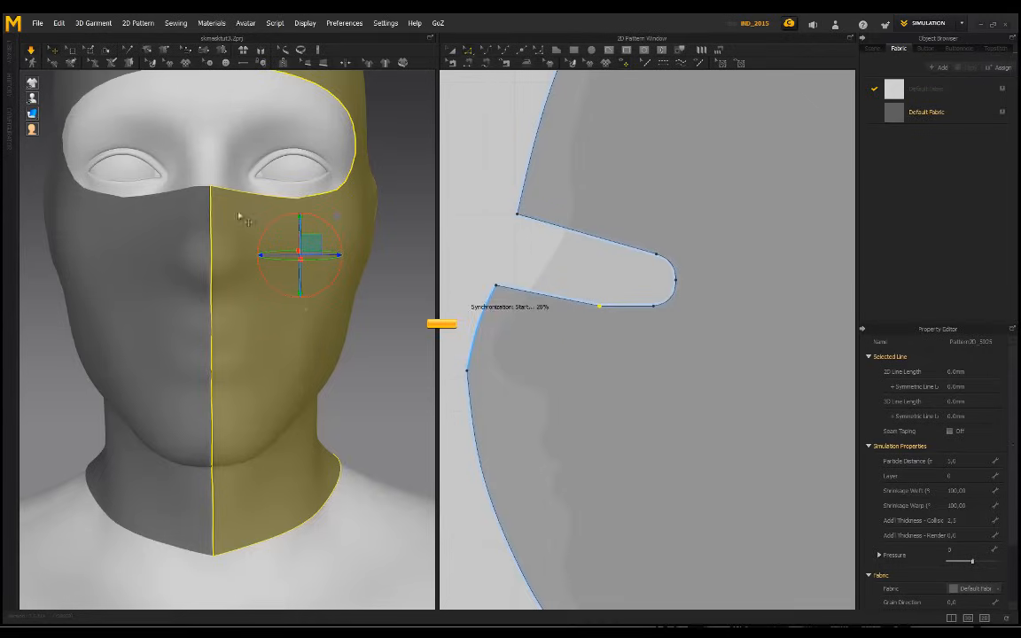
{"action": "scroll", "coordinate": [176, 202], "scroll_direction": "down", "scroll_amount": 3}
{"action": "left_click", "coordinate": [284, 186]}
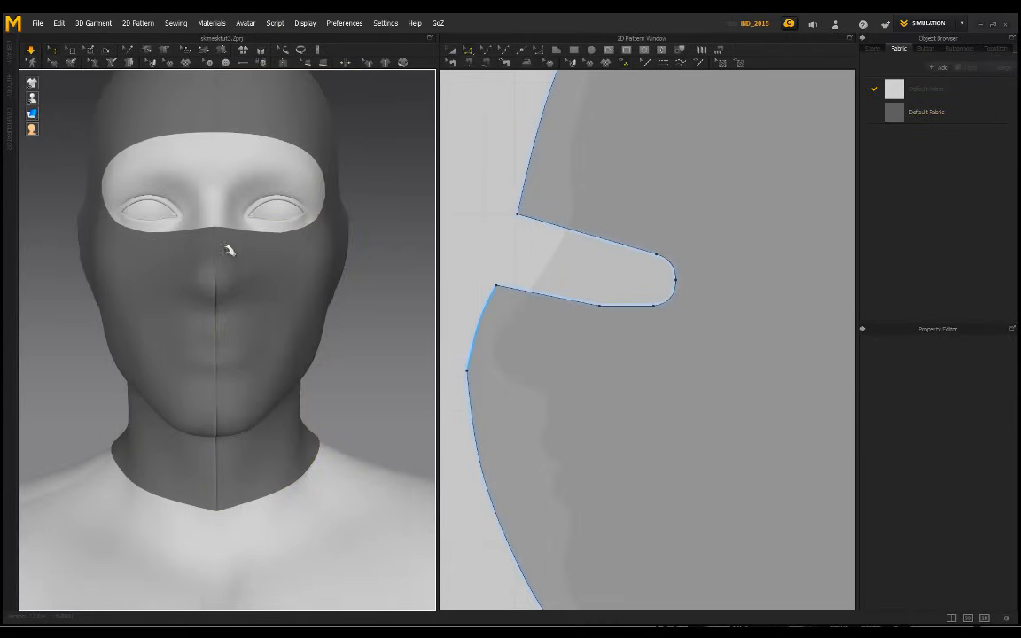
- Pull the mask down at both sides of the jaw and up at the nose bridge, letting the fabric resettle
{"action": "scroll", "coordinate": [227, 251], "scroll_direction": "down", "scroll_amount": 1}
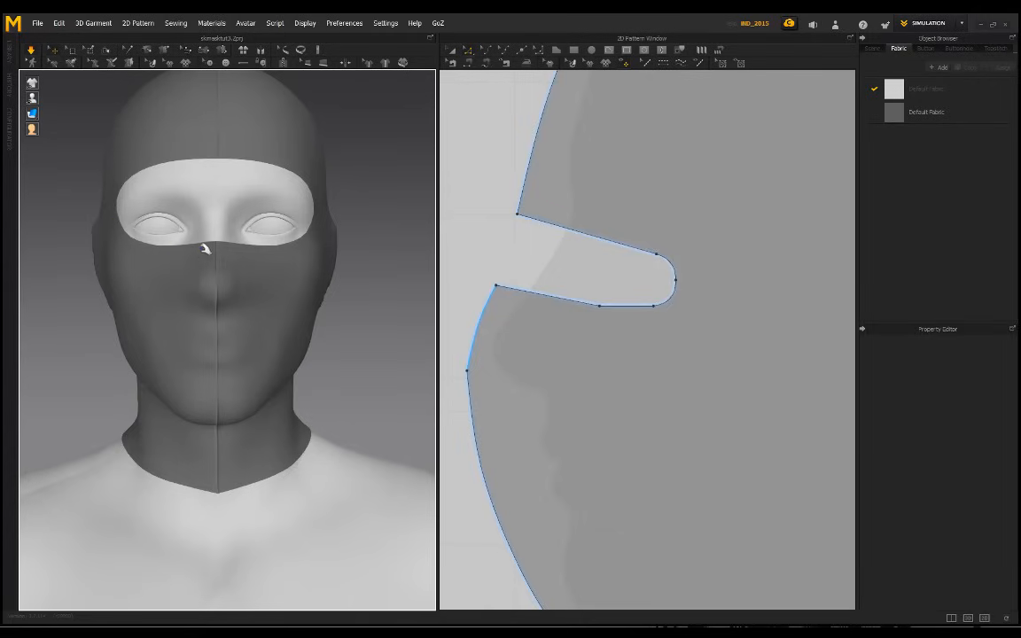
{"action": "right_click_drag", "start_coordinate": [280, 244], "coordinate": [146, 271]}
{"action": "left_click", "coordinate": [158, 312]}
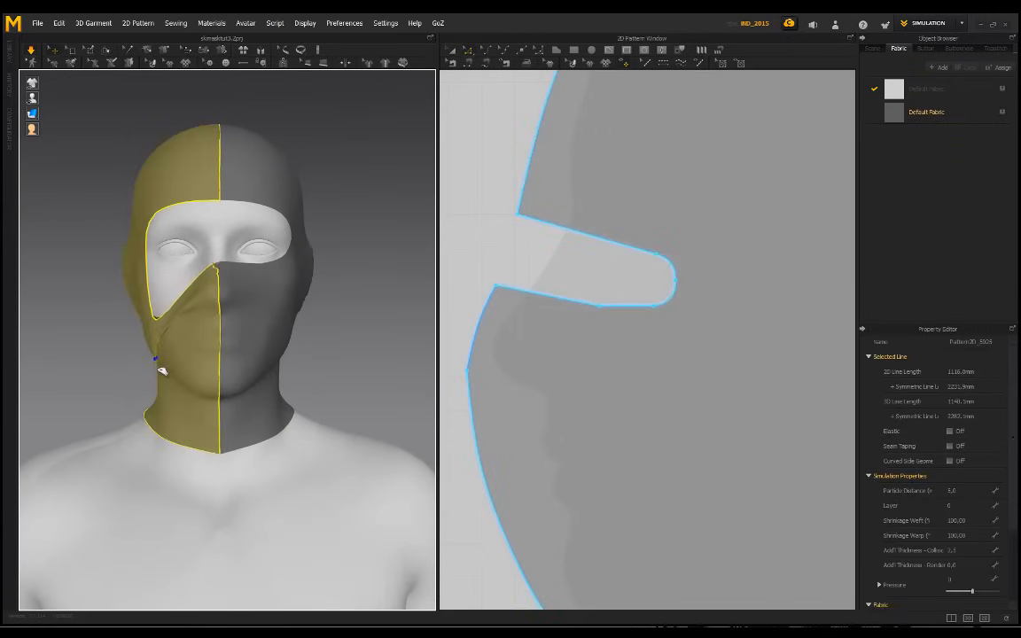
{"action": "left_click", "coordinate": [291, 395]}
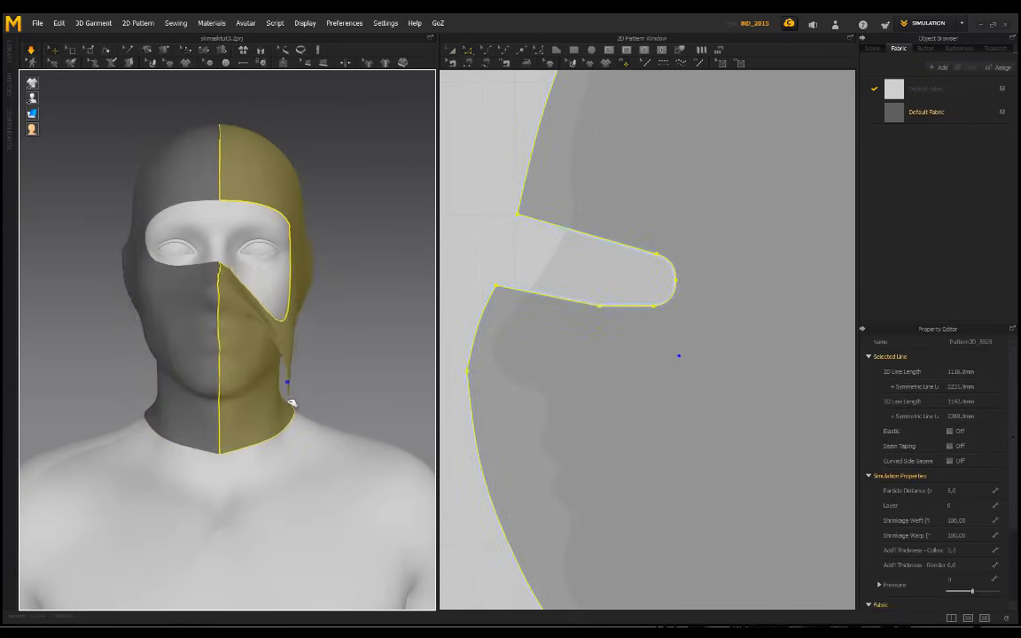
{"action": "left_click", "coordinate": [337, 269]}
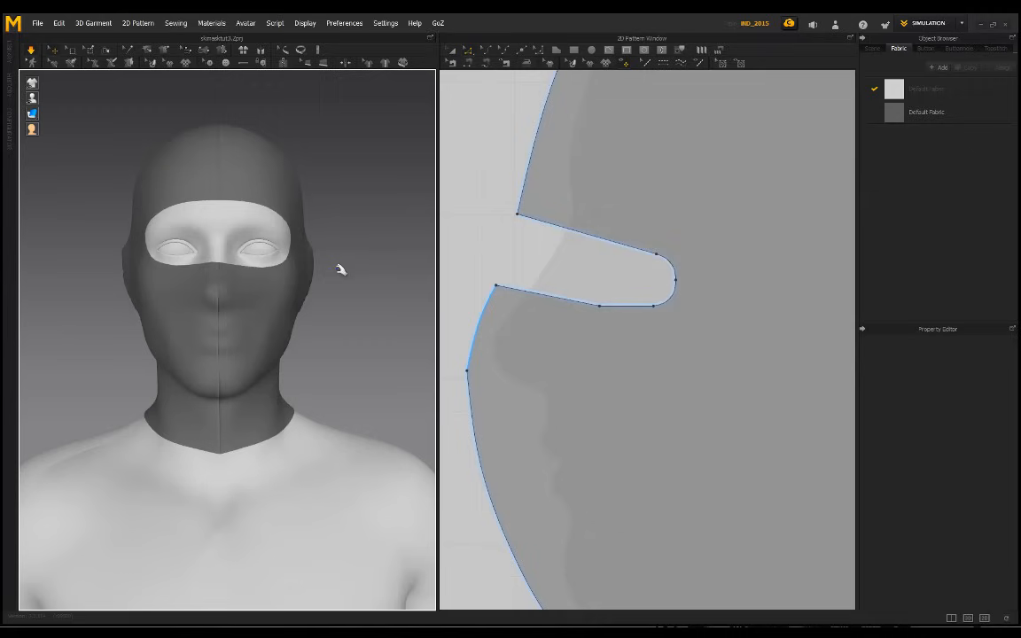
{"action": "left_click", "coordinate": [235, 257]}
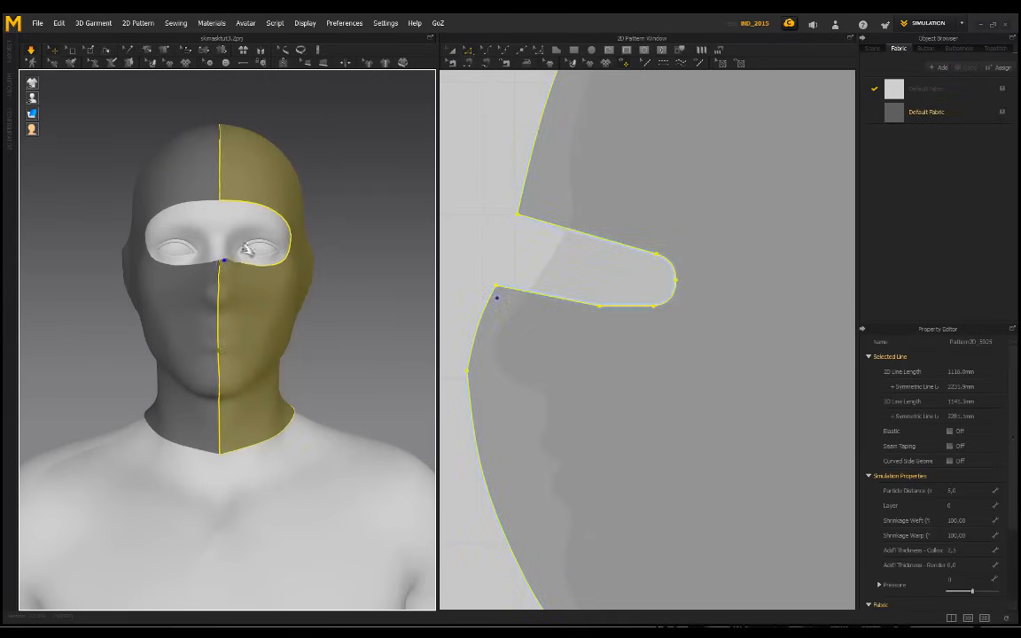
{"action": "left_click", "coordinate": [325, 227]}
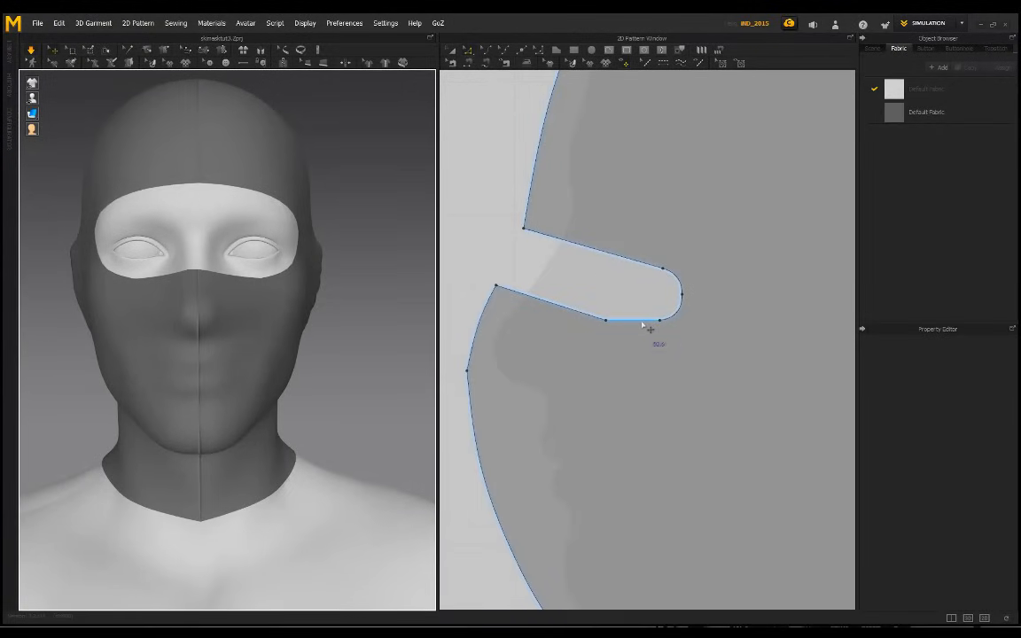
- Select the eye notch's level lower segment, both curves of its rounded end and its upper edge, and clear the selection
{"action": "left_click", "coordinate": [680, 320]}
{"action": "left_click", "coordinate": [677, 320], "text": "shift"}
{"action": "left_click", "coordinate": [682, 287], "text": "shift"}
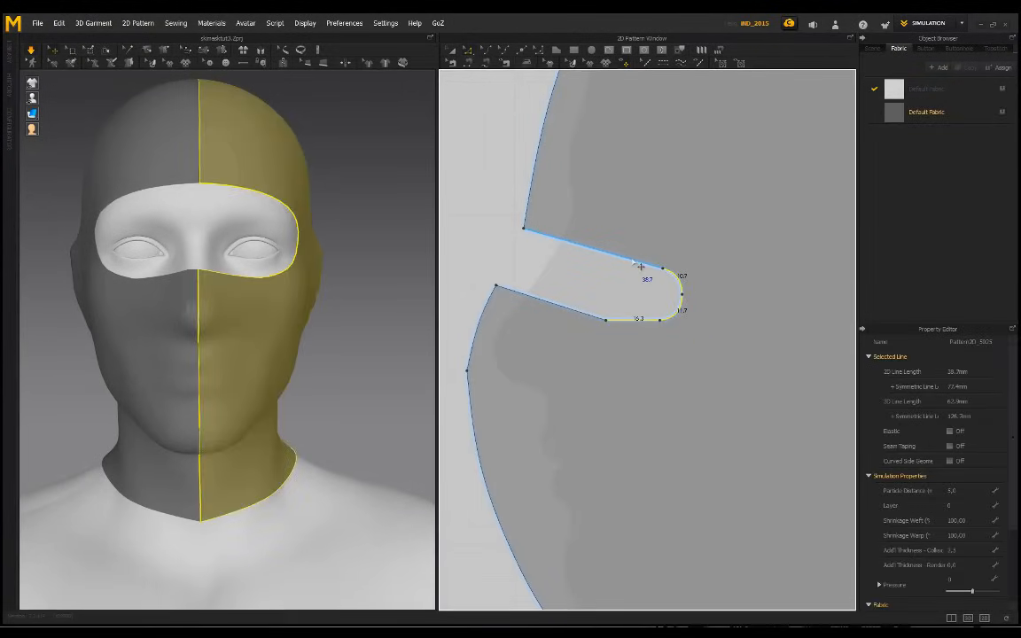
{"action": "left_click", "coordinate": [632, 261], "text": "shift"}
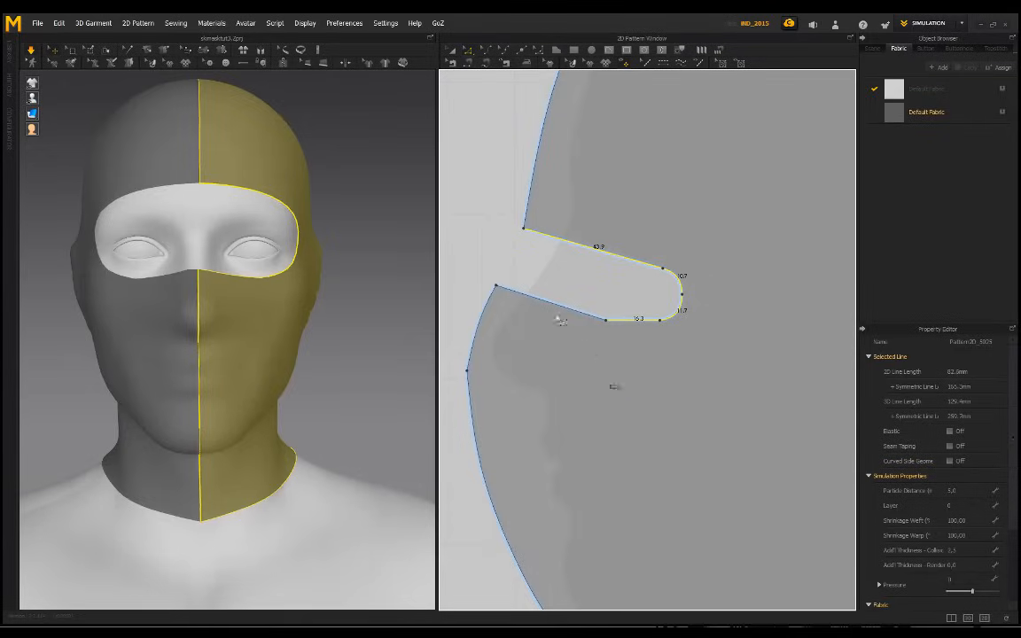
{"action": "left_click", "coordinate": [482, 240]}
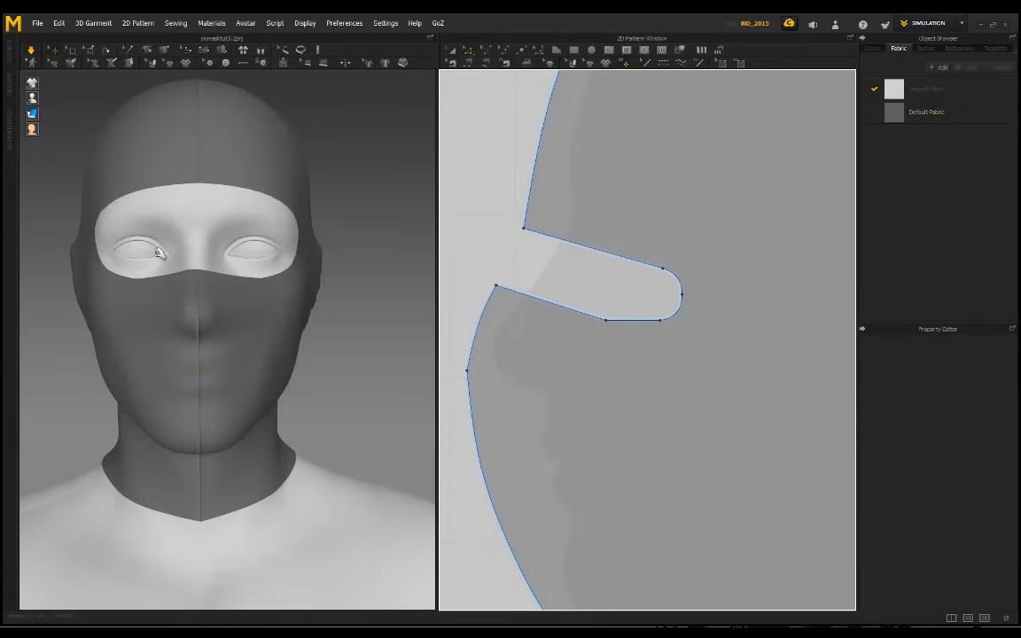
- Examine the draped mask's fit and neck folds from the front, side and back, along with both pattern pieces
{"action": "scroll", "coordinate": [157, 253], "scroll_direction": "down", "scroll_amount": 3}
{"action": "right_click_drag", "start_coordinate": [332, 283], "coordinate": [268, 280]}
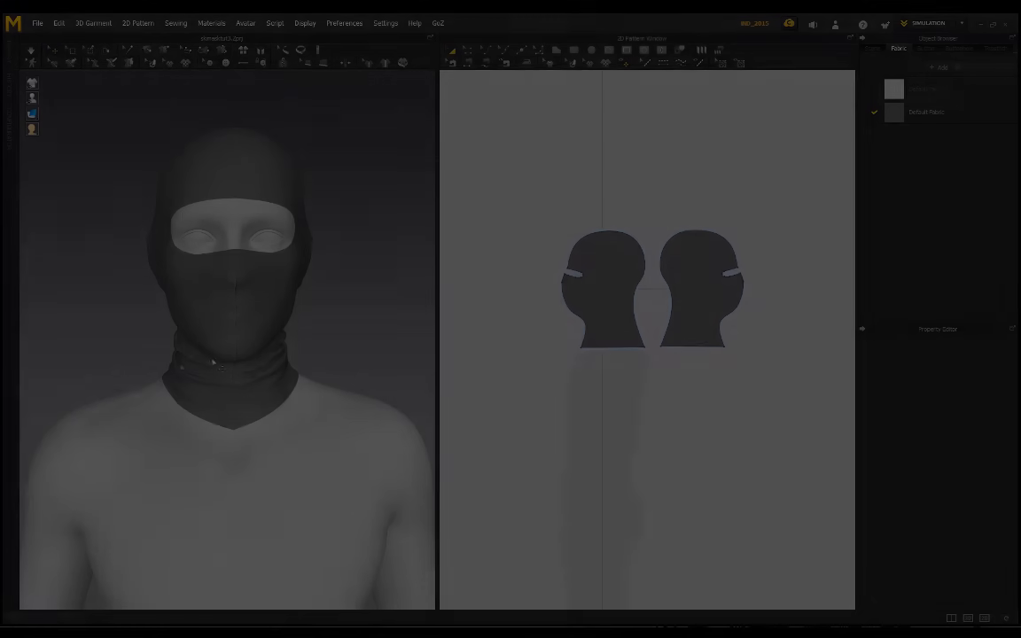
{"action": "right_click_drag", "start_coordinate": [232, 283], "coordinate": [287, 169]}
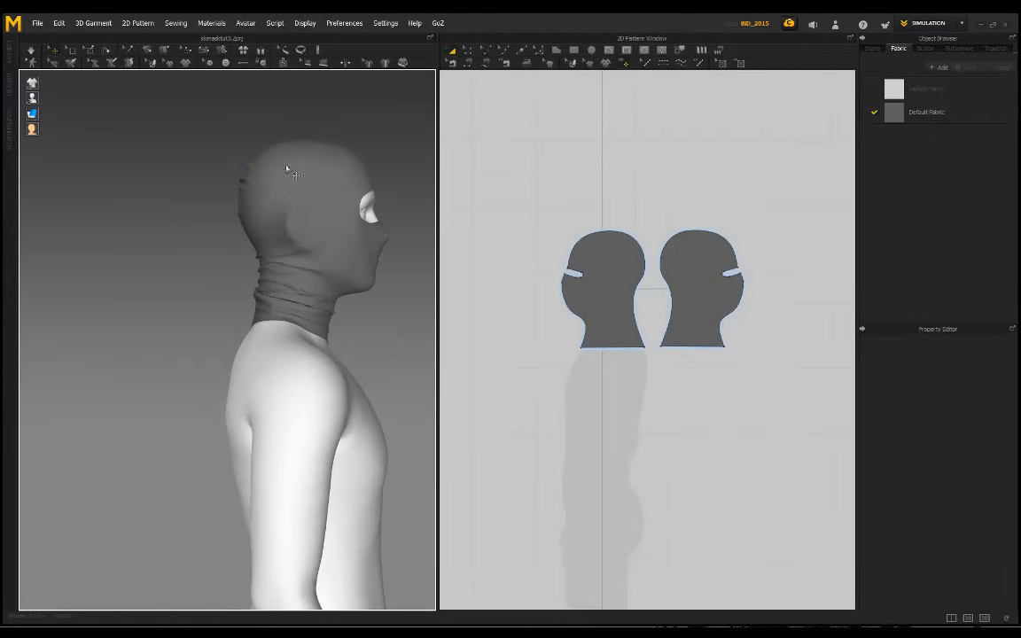
{"action": "right_click_drag", "start_coordinate": [195, 268], "coordinate": [299, 276]}
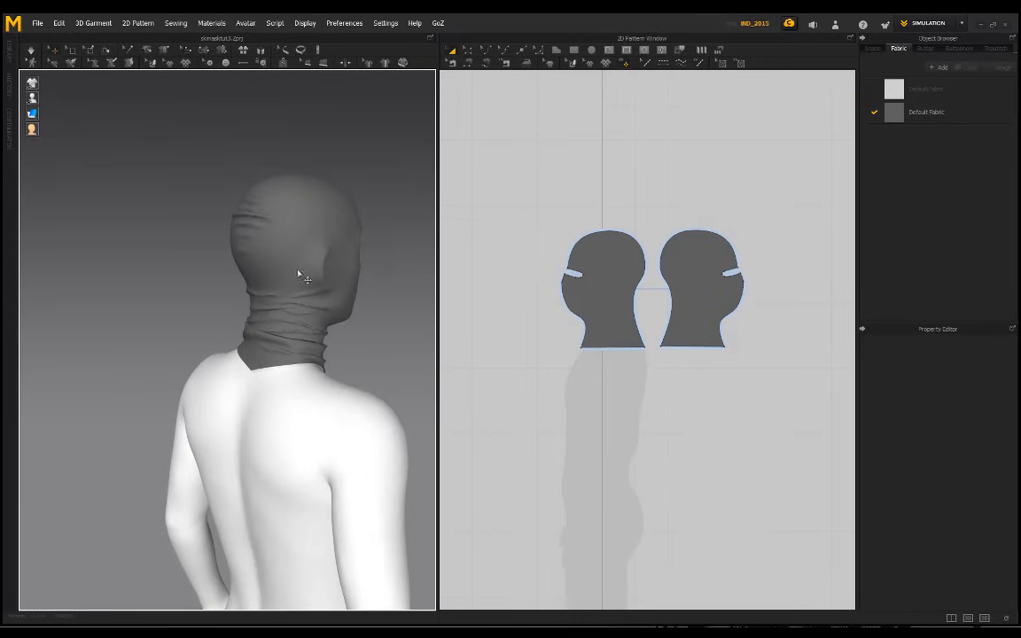
{"action": "right_click_drag", "start_coordinate": [191, 275], "coordinate": [206, 219]}
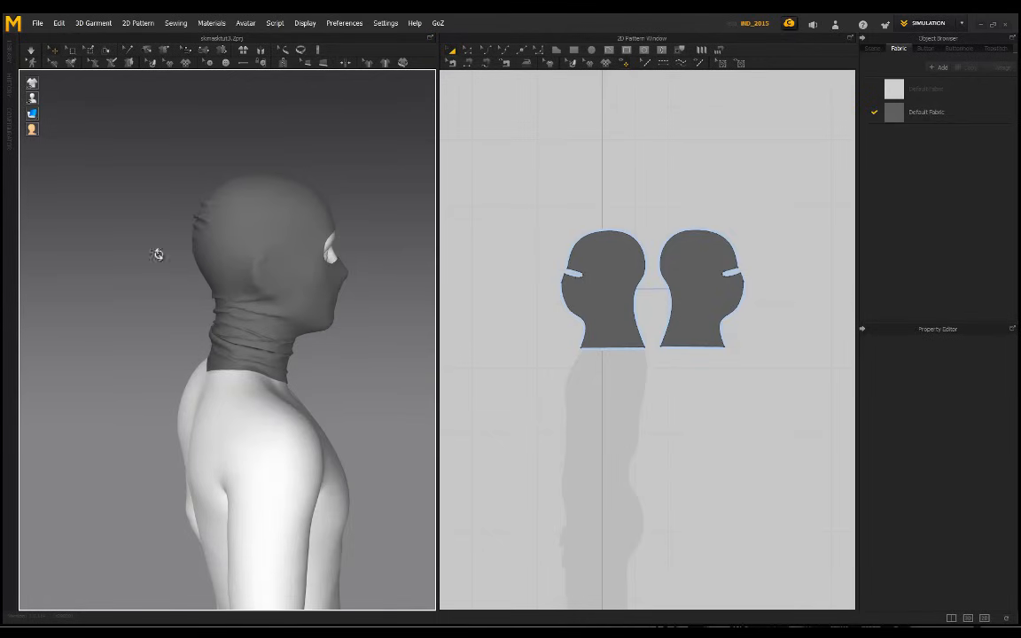
{"action": "right_click_drag", "start_coordinate": [158, 254], "coordinate": [204, 305]}
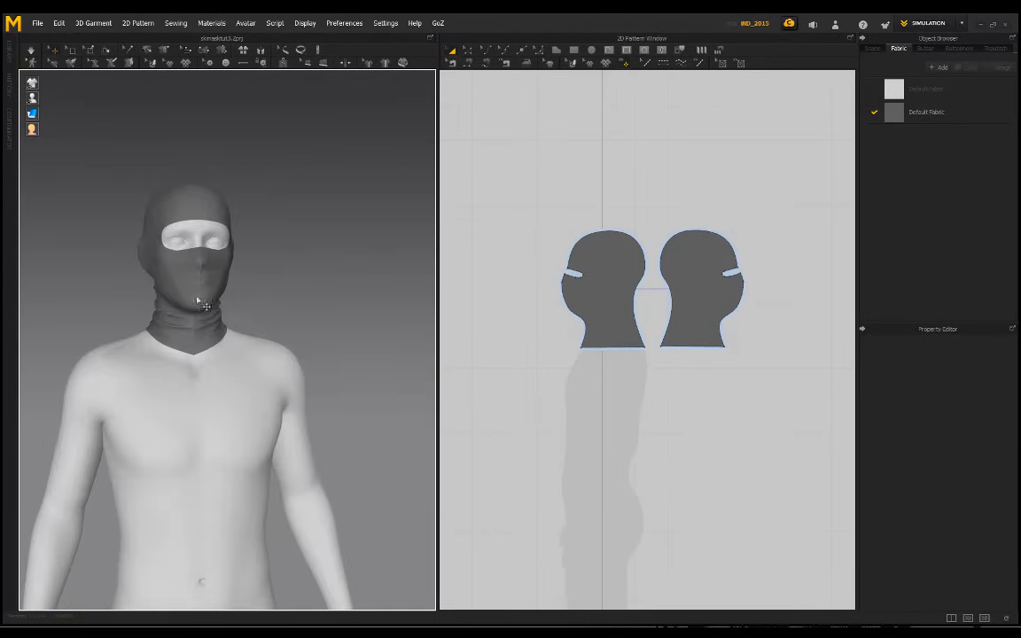
{"action": "scroll", "coordinate": [289, 290], "scroll_direction": "up", "scroll_amount": 5}
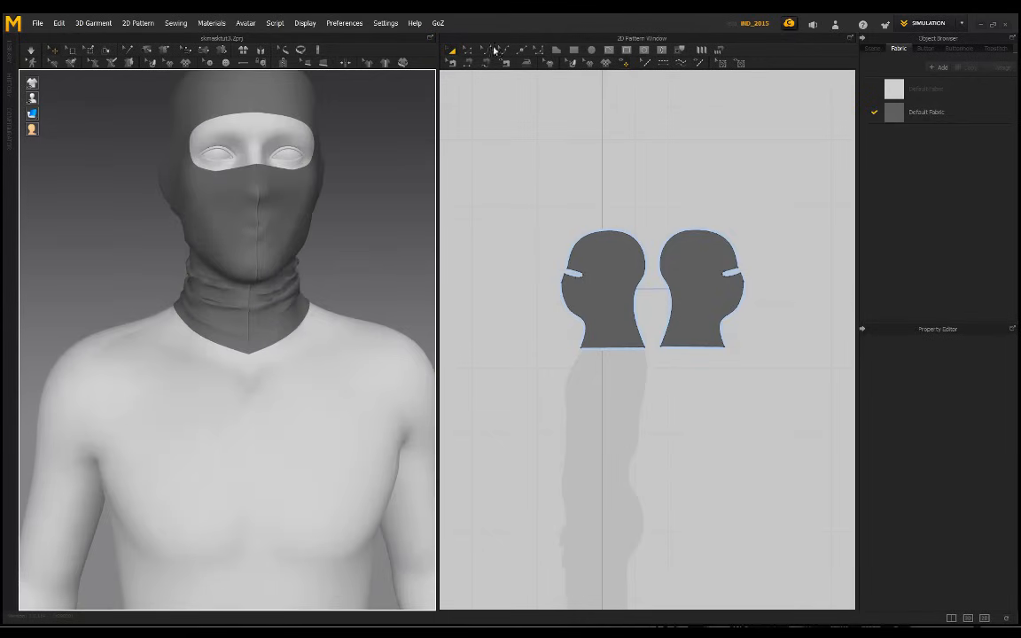
{"action": "scroll", "coordinate": [607, 341], "scroll_direction": "up", "scroll_amount": 3}
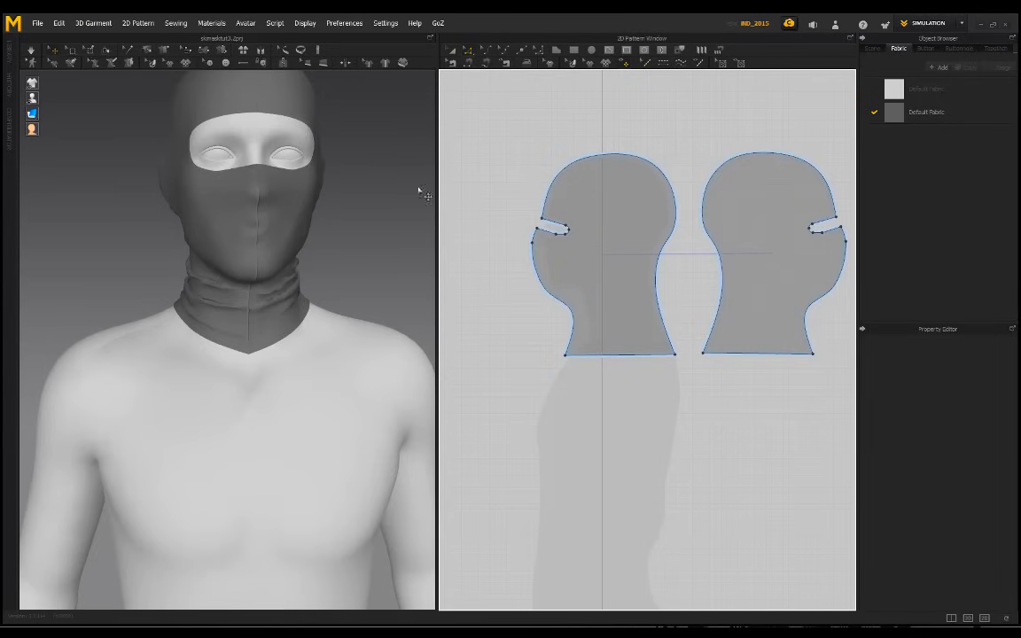
{"action": "middle_click_drag", "start_coordinate": [334, 248], "coordinate": [333, 287]}
{"action": "scroll", "coordinate": [333, 287], "scroll_direction": "down", "scroll_amount": 1}
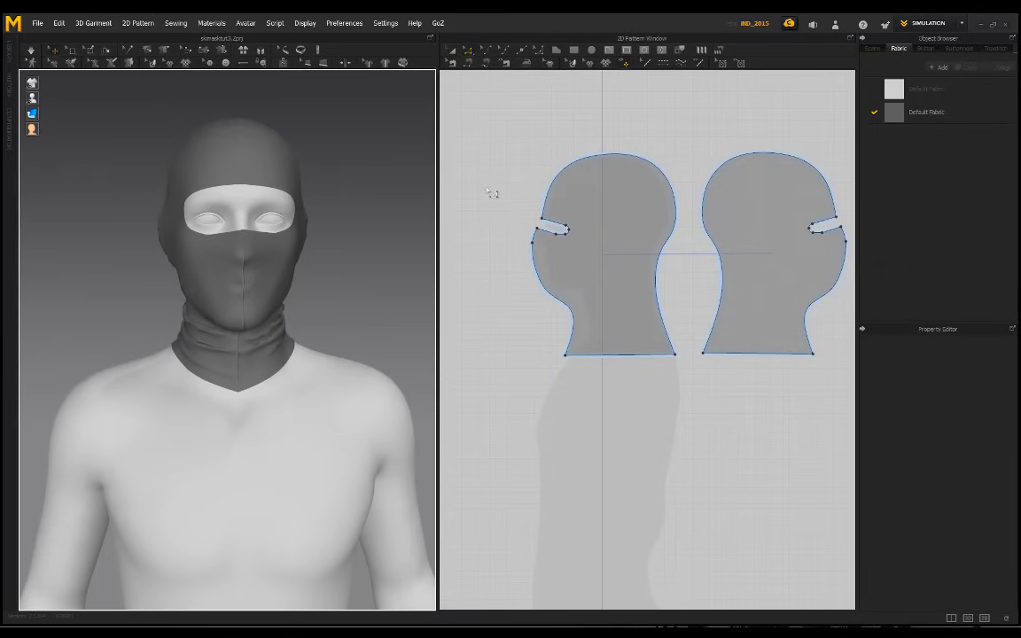
- Select both head pattern pieces and review the physical preset of the darker Default Fabric
{"action": "left_click", "coordinate": [451, 50]}
{"action": "left_click", "coordinate": [605, 214]}
{"action": "left_click", "coordinate": [775, 205], "text": "shift"}
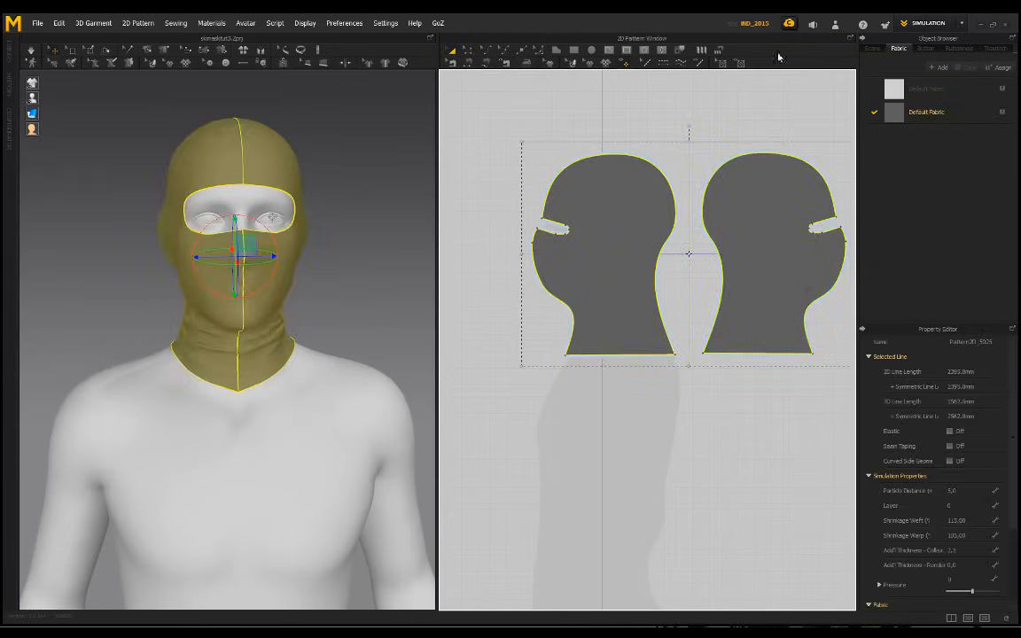
{"action": "left_click", "coordinate": [925, 116]}
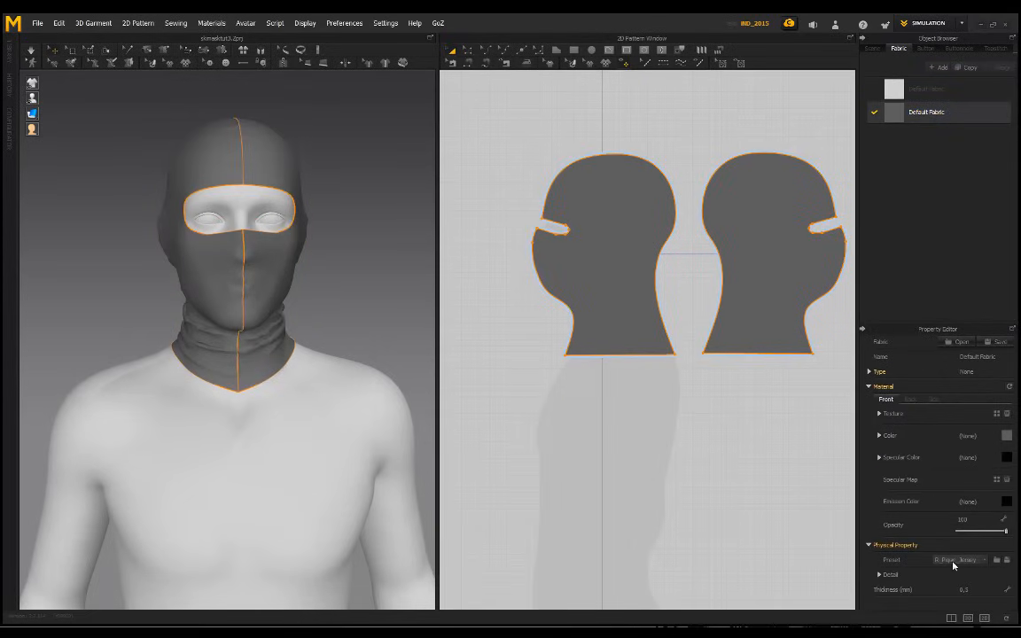
- Inspect the mask's neck folds from an angle and look through the fabric's physical preset options
{"action": "right_click_drag", "start_coordinate": [338, 276], "coordinate": [356, 256]}
{"action": "right_click_drag", "start_coordinate": [266, 294], "coordinate": [401, 286]}
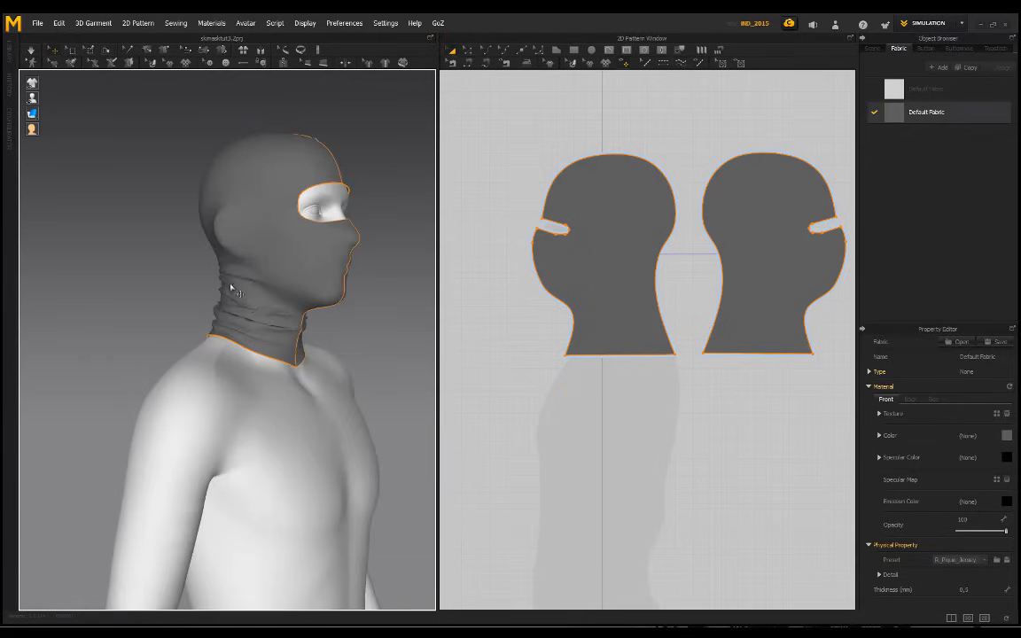
{"action": "scroll", "coordinate": [259, 328], "scroll_direction": "down", "scroll_amount": 2}
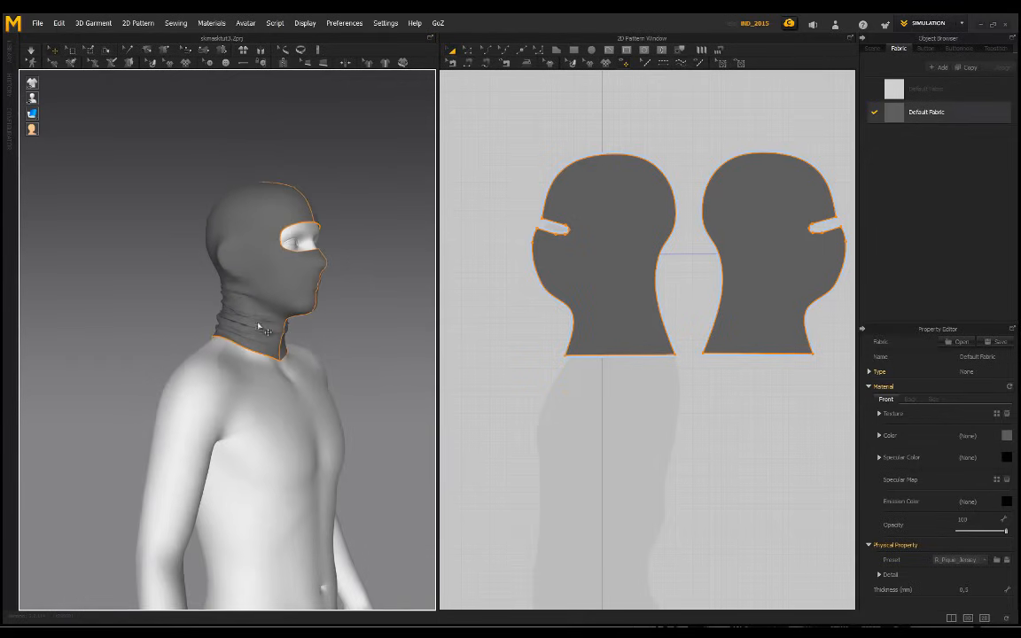
{"action": "left_click", "coordinate": [987, 565]}
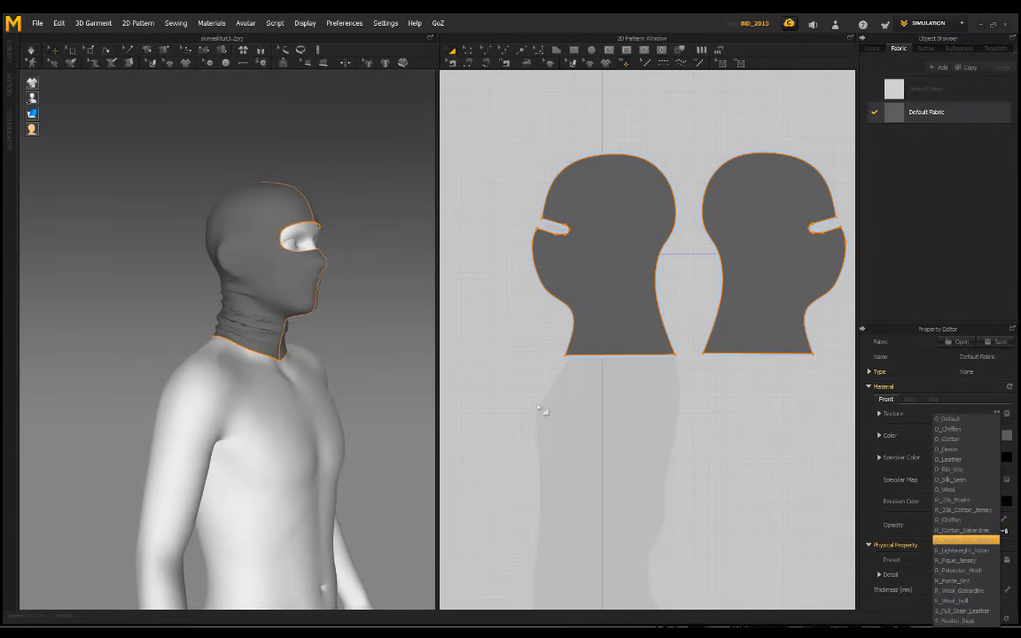
{"action": "left_click", "coordinate": [489, 371]}
{"action": "right_click_drag", "start_coordinate": [224, 290], "coordinate": [327, 314]}
{"action": "key", "text": "2"}
- Select both pattern pieces, review their Shrinkage Weft and Shrinkage Warp settings, and examine the mask from several angles
{"action": "left_click", "coordinate": [602, 305]}
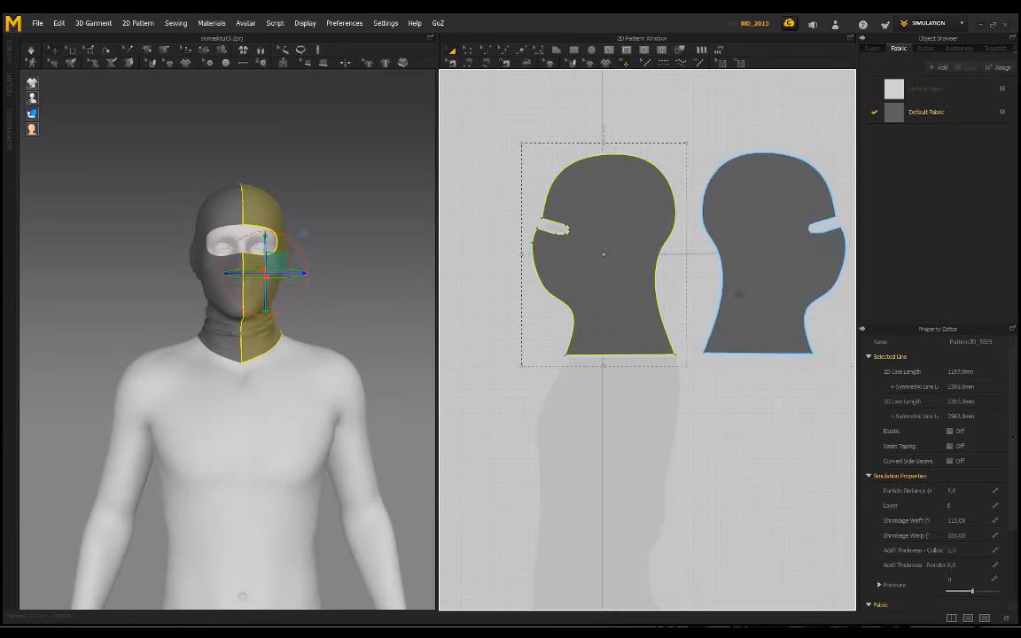
{"action": "left_click", "coordinate": [736, 291], "text": "shift"}
{"action": "scroll", "coordinate": [293, 277], "scroll_direction": "up", "scroll_amount": 5}
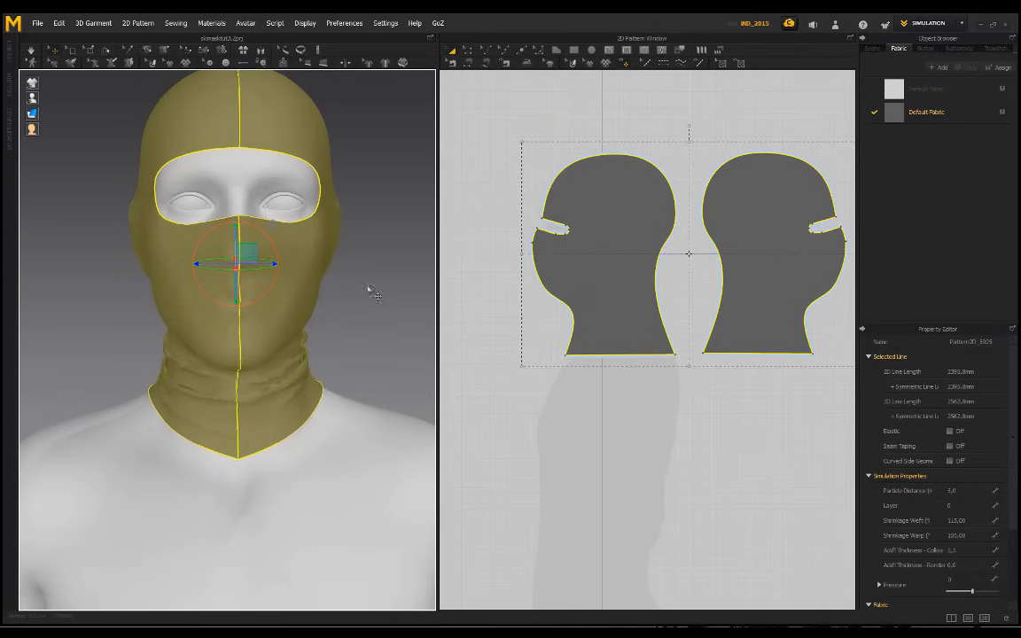
{"action": "middle_click_drag", "start_coordinate": [365, 284], "coordinate": [359, 299]}
{"action": "scroll", "coordinate": [359, 298], "scroll_direction": "down", "scroll_amount": 1}
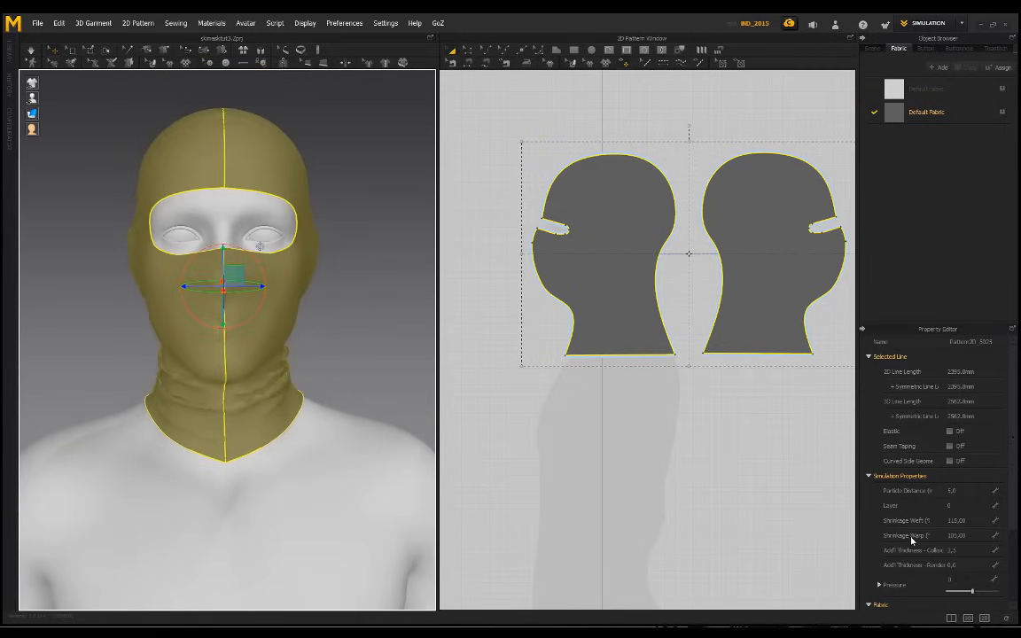
{"action": "scroll", "coordinate": [349, 347], "scroll_direction": "down", "scroll_amount": 1}
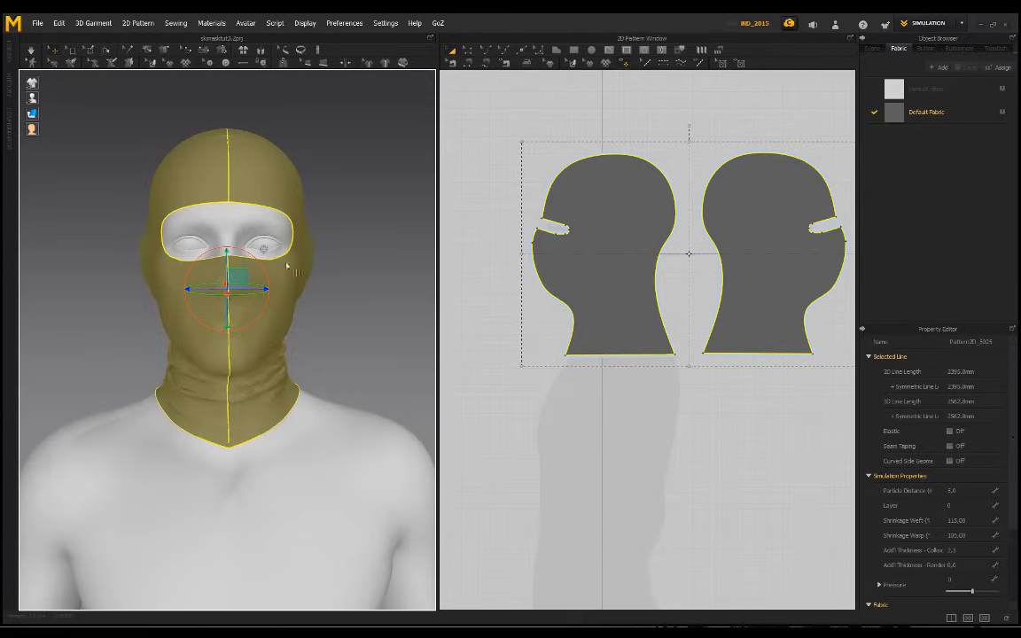
{"action": "left_click", "coordinate": [338, 316]}
{"action": "right_click_drag", "start_coordinate": [338, 317], "coordinate": [276, 349]}
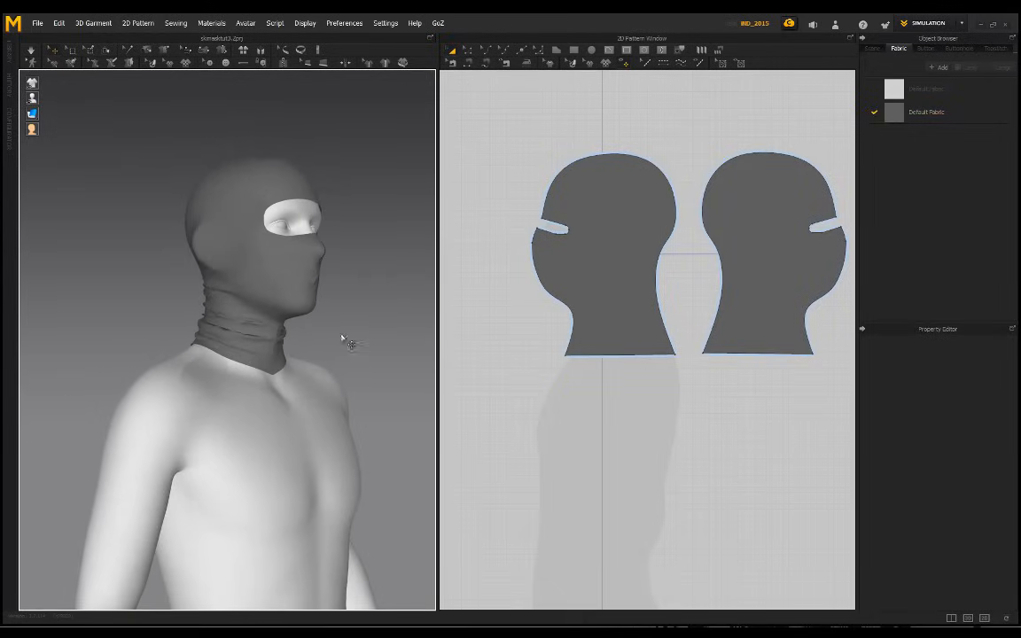
{"action": "right_click_drag", "start_coordinate": [342, 338], "coordinate": [279, 353]}
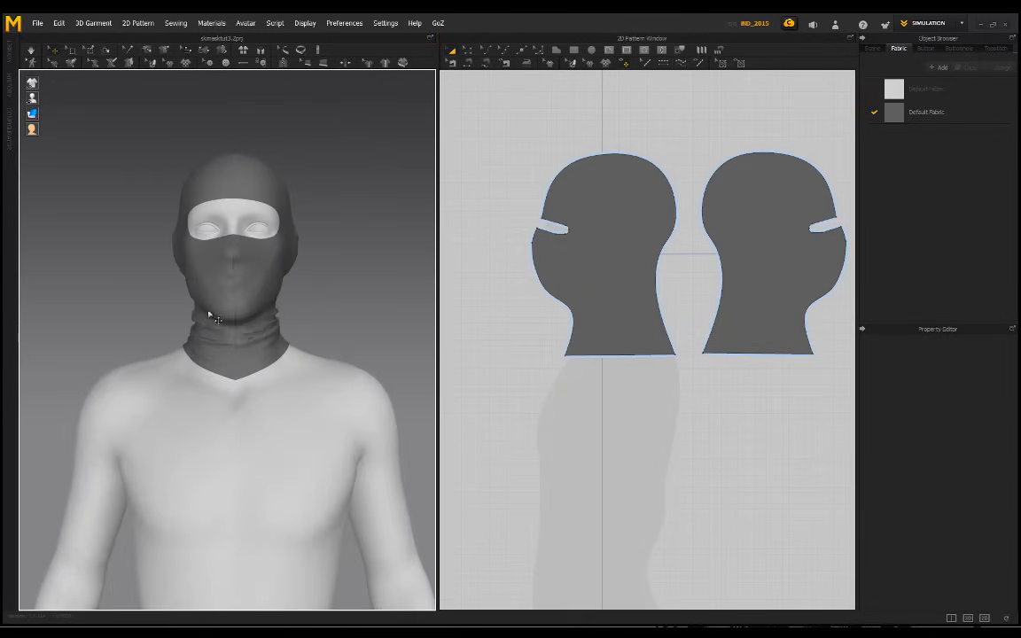
- Inspect the draped mask from the back and front, and look through the editing options for both selected pattern pieces
{"action": "right_click_drag", "start_coordinate": [310, 283], "coordinate": [259, 315]}
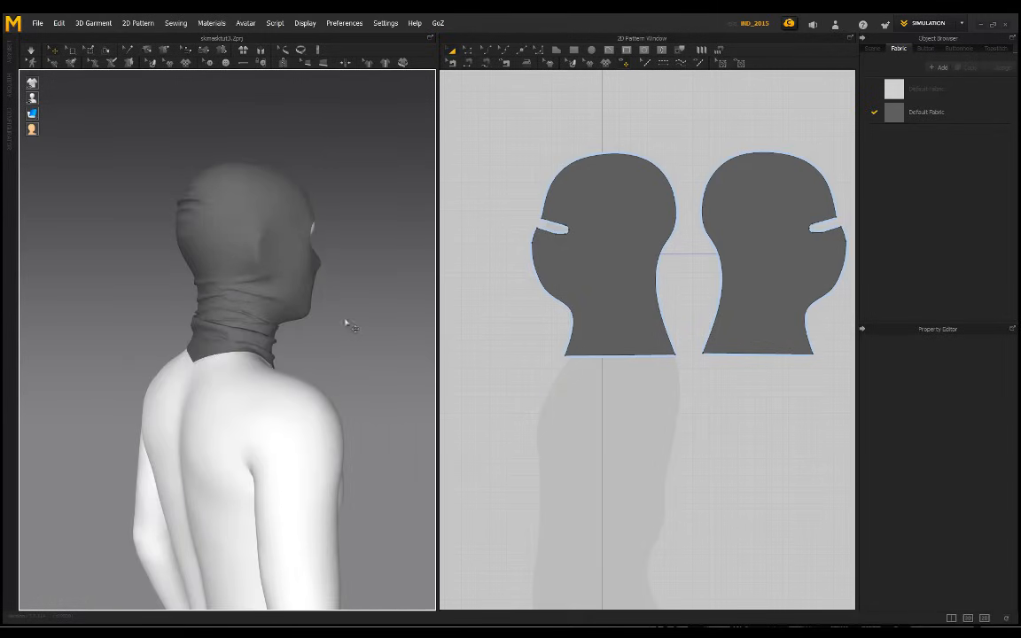
{"action": "right_click_drag", "start_coordinate": [346, 324], "coordinate": [224, 295]}
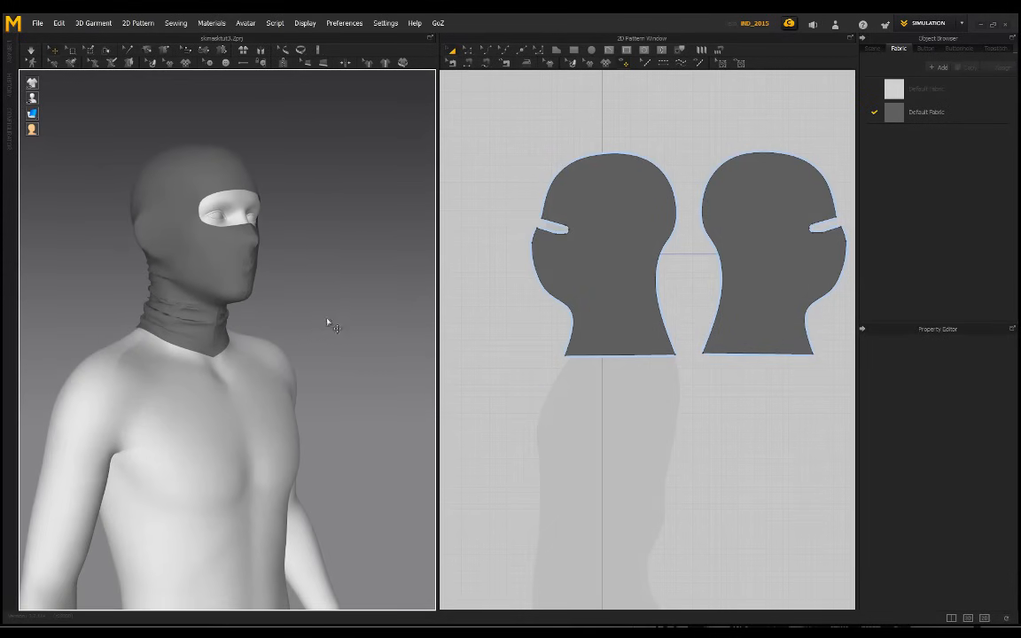
{"action": "right_click_drag", "start_coordinate": [328, 322], "coordinate": [326, 306]}
{"action": "left_click", "coordinate": [604, 253]}
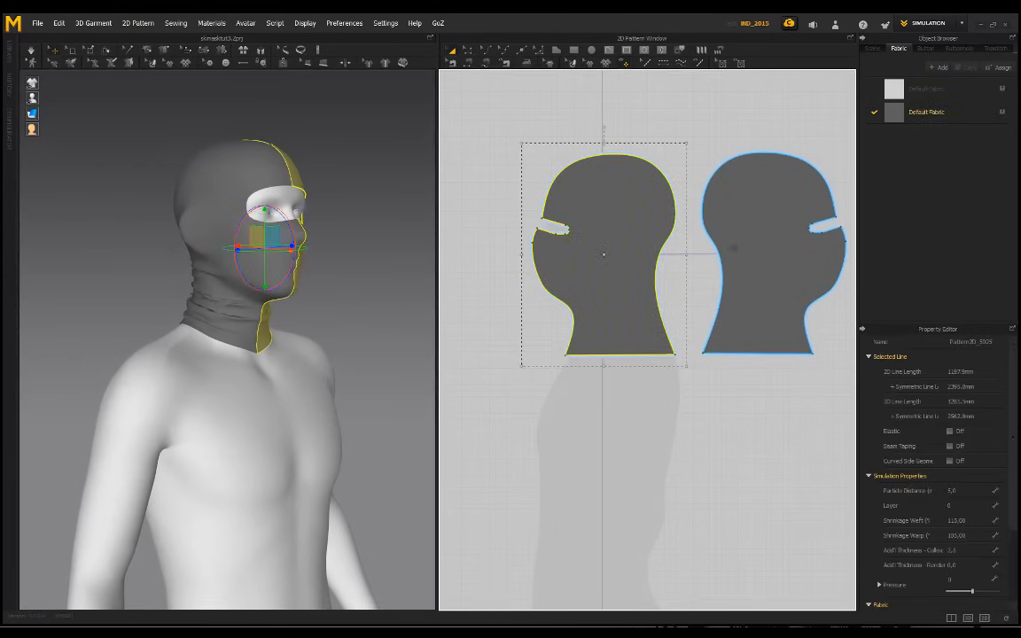
{"action": "left_click", "coordinate": [745, 244], "text": "shift"}
{"action": "right_click", "coordinate": [689, 254]}
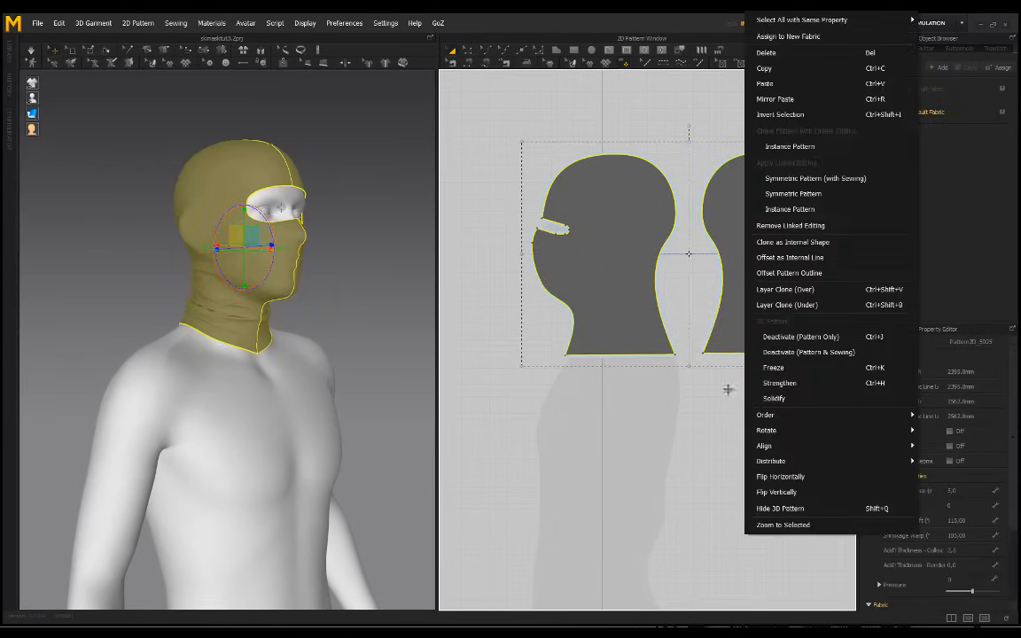
{"action": "key", "text": "Escape"}
{"action": "left_click", "coordinate": [561, 422]}
- Examine the mask's eye opening, face seam and neck folds up close from the front
{"action": "right_click_drag", "start_coordinate": [379, 320], "coordinate": [235, 308]}
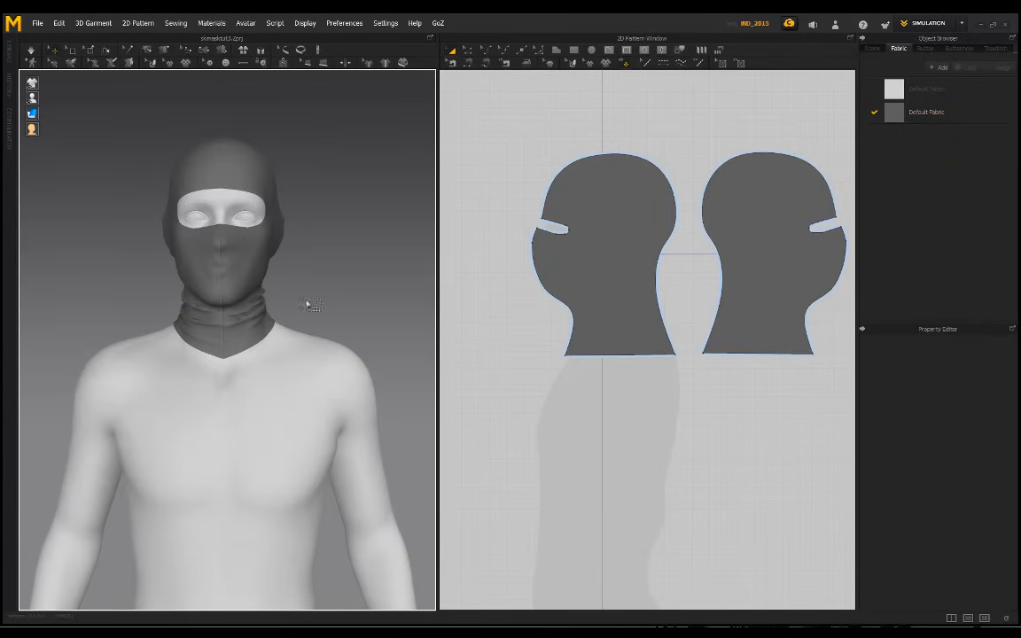
{"action": "right_click_drag", "start_coordinate": [308, 305], "coordinate": [264, 267]}
{"action": "scroll", "coordinate": [283, 244], "scroll_direction": "up", "scroll_amount": 5}
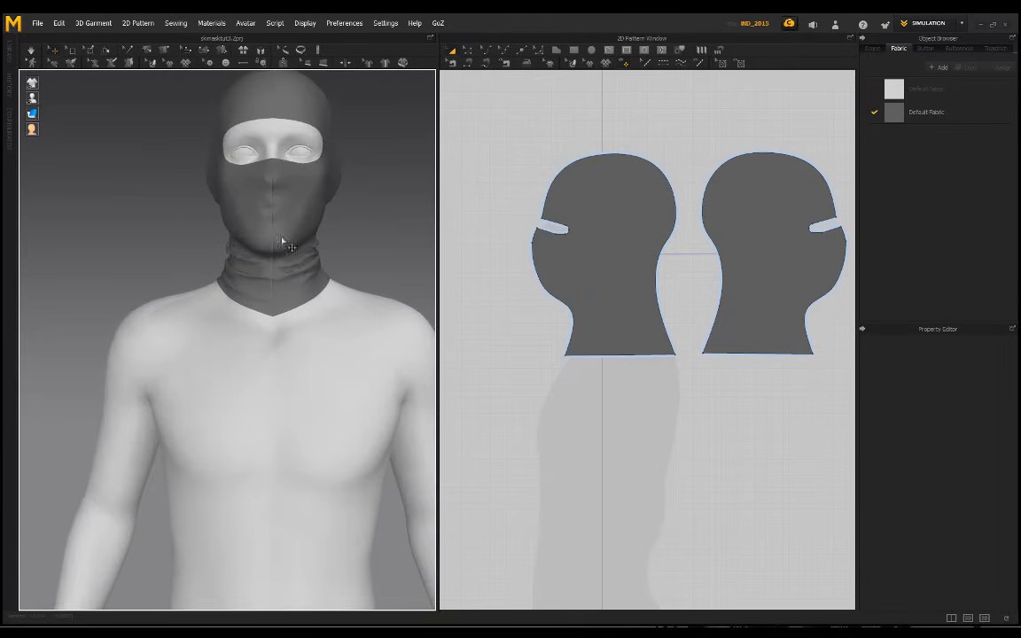
{"action": "middle_click_drag", "start_coordinate": [308, 205], "coordinate": [333, 281]}
{"action": "scroll", "coordinate": [336, 260], "scroll_direction": "up", "scroll_amount": 2}
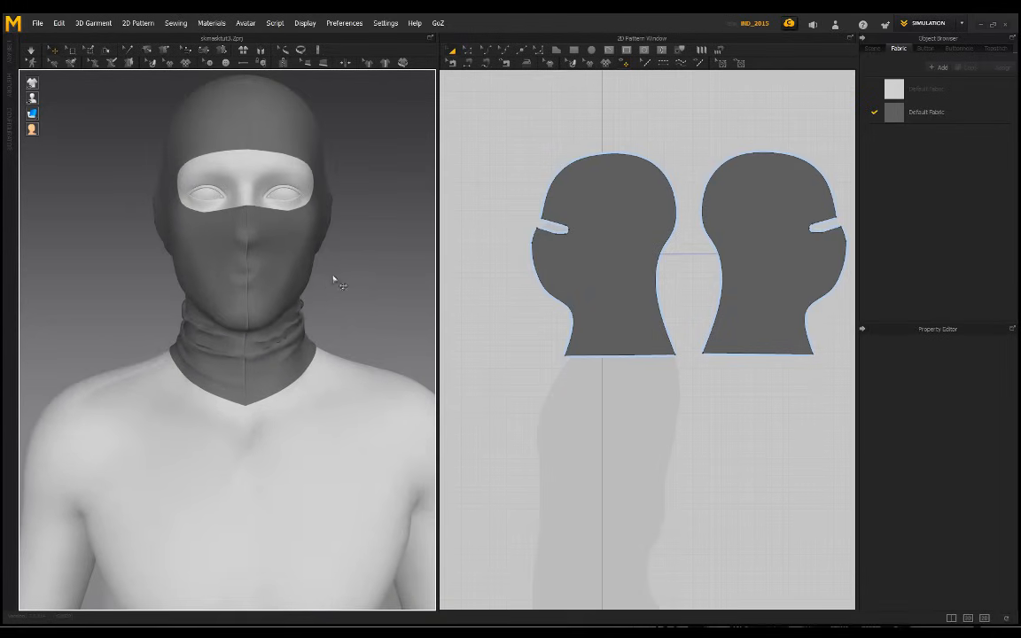
{"action": "scroll", "coordinate": [312, 286], "scroll_direction": "down", "scroll_amount": 1}
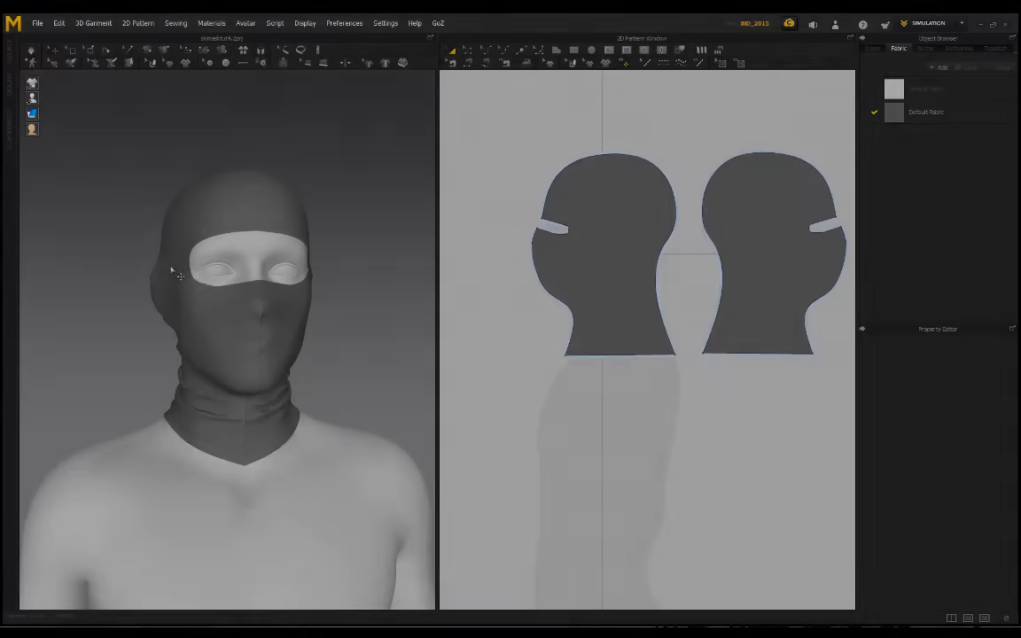
{"action": "scroll", "coordinate": [186, 259], "scroll_direction": "up", "scroll_amount": 2}
{"action": "scroll", "coordinate": [293, 266], "scroll_direction": "up", "scroll_amount": 1}
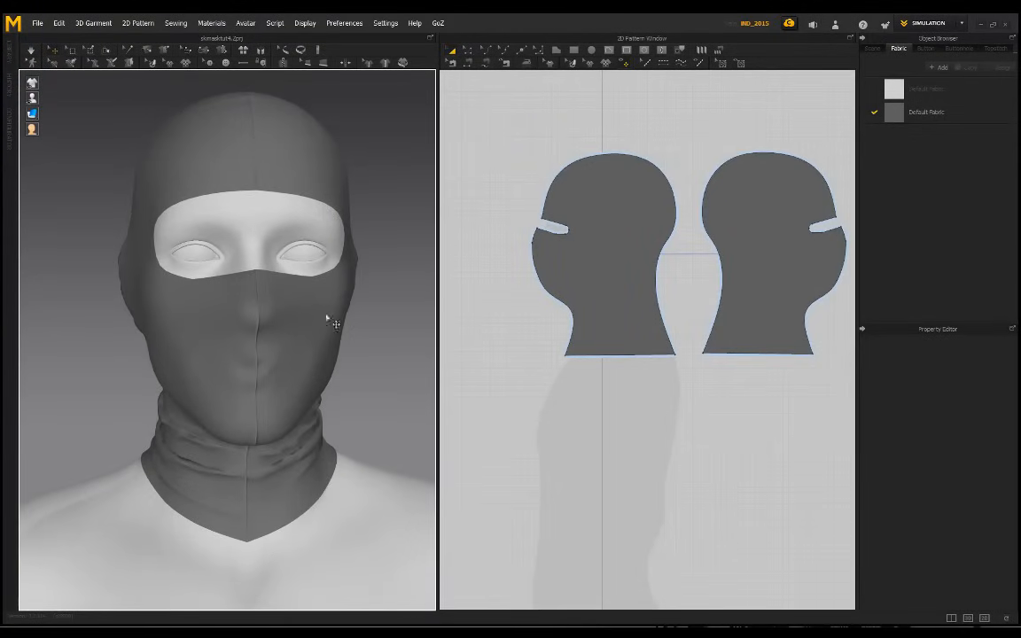
- Apply fabric19_basecolor.jpg as the texture of the Default Fabric used by both head pattern pieces
{"action": "left_click", "coordinate": [657, 221]}
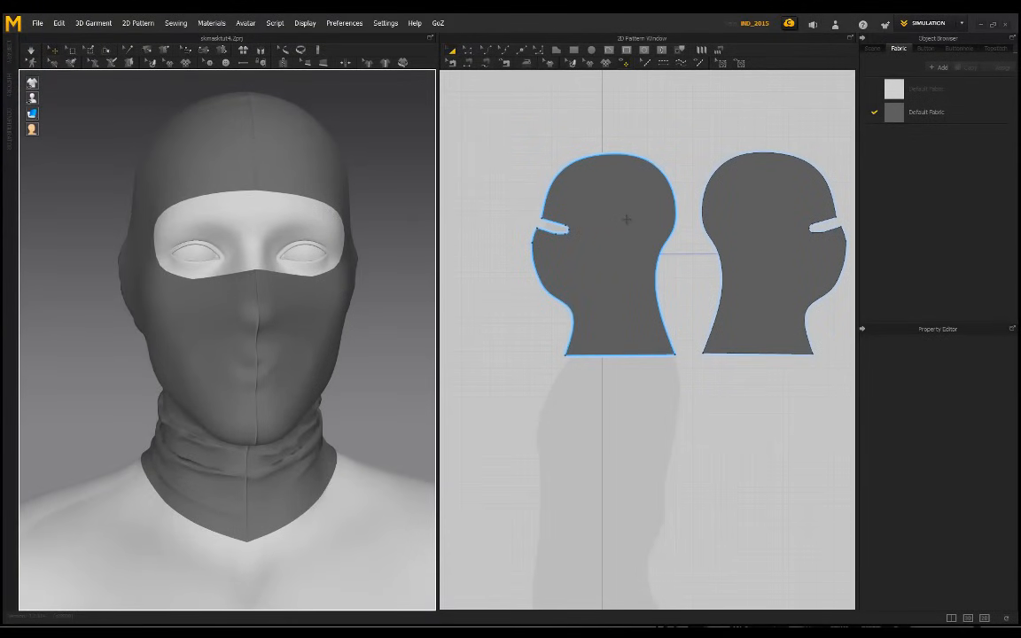
{"action": "left_click", "coordinate": [626, 222]}
{"action": "left_click", "coordinate": [742, 214], "text": "shift"}
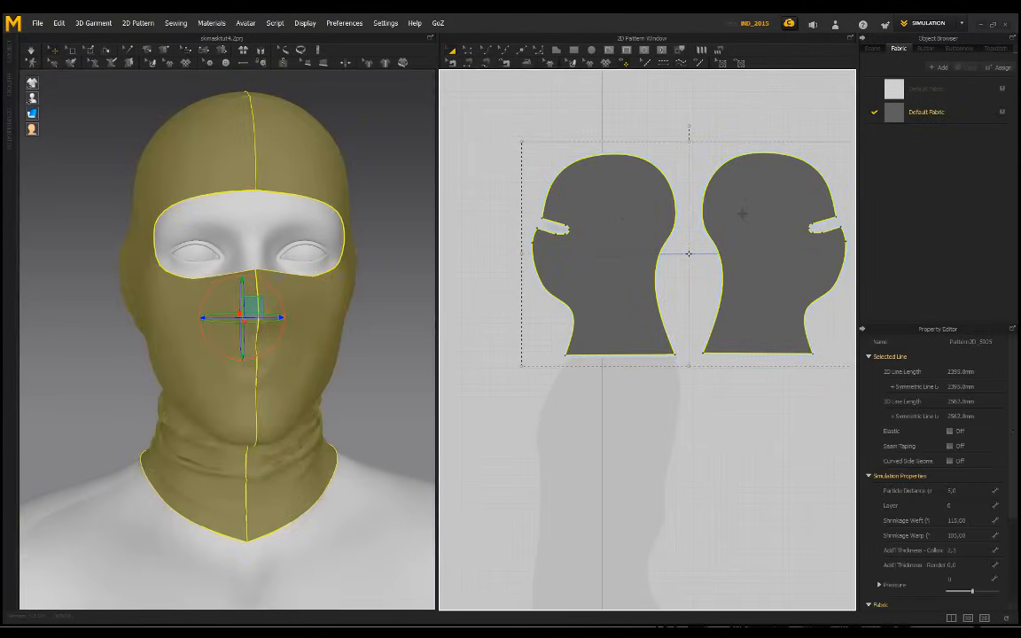
{"action": "left_click", "coordinate": [931, 112]}
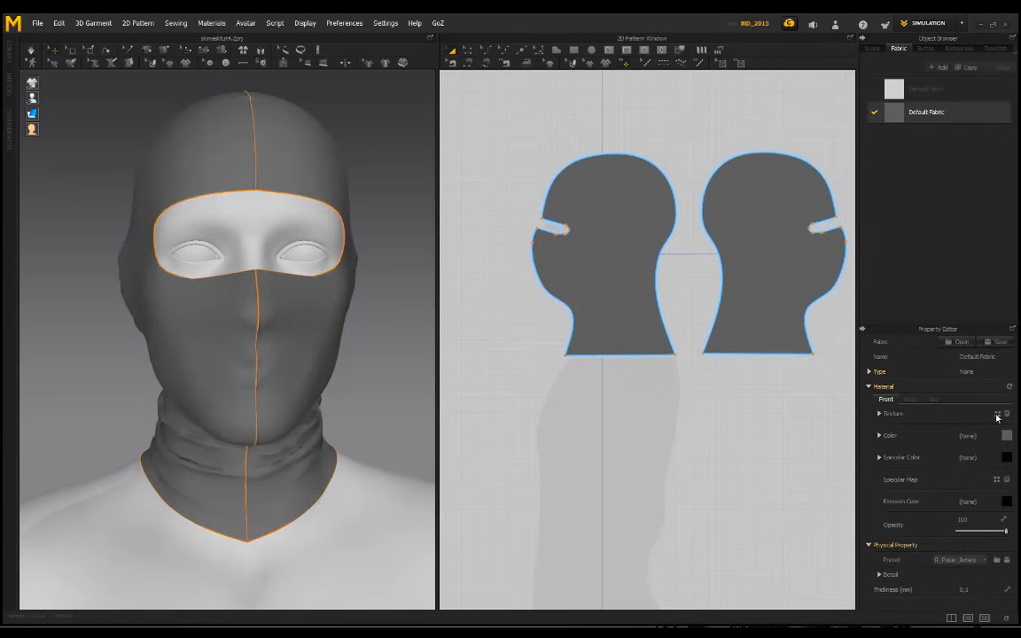
{"action": "left_click", "coordinate": [998, 415]}
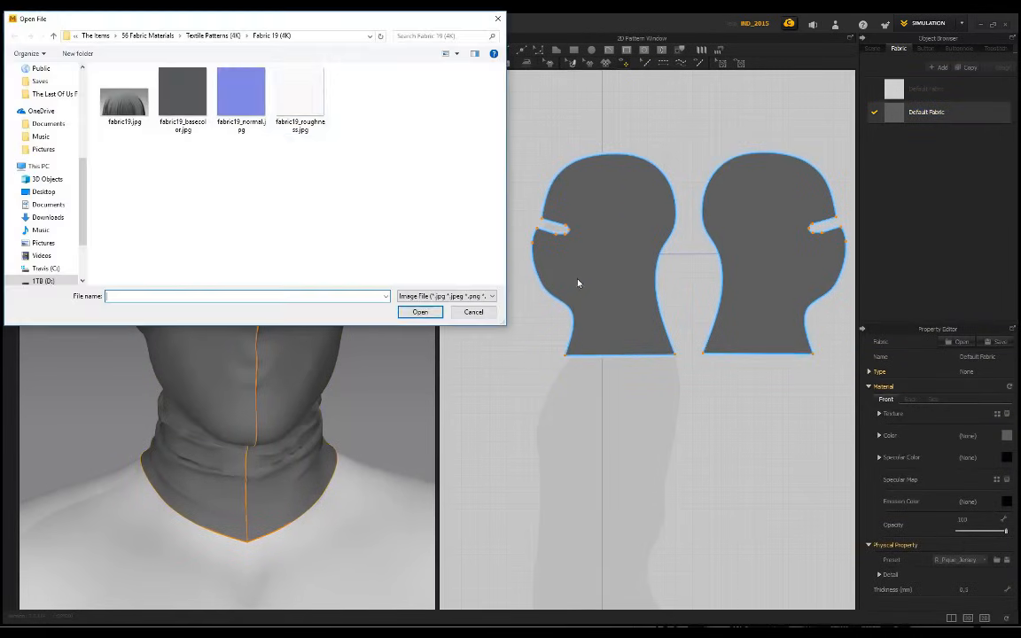
{"action": "left_click", "coordinate": [182, 102]}
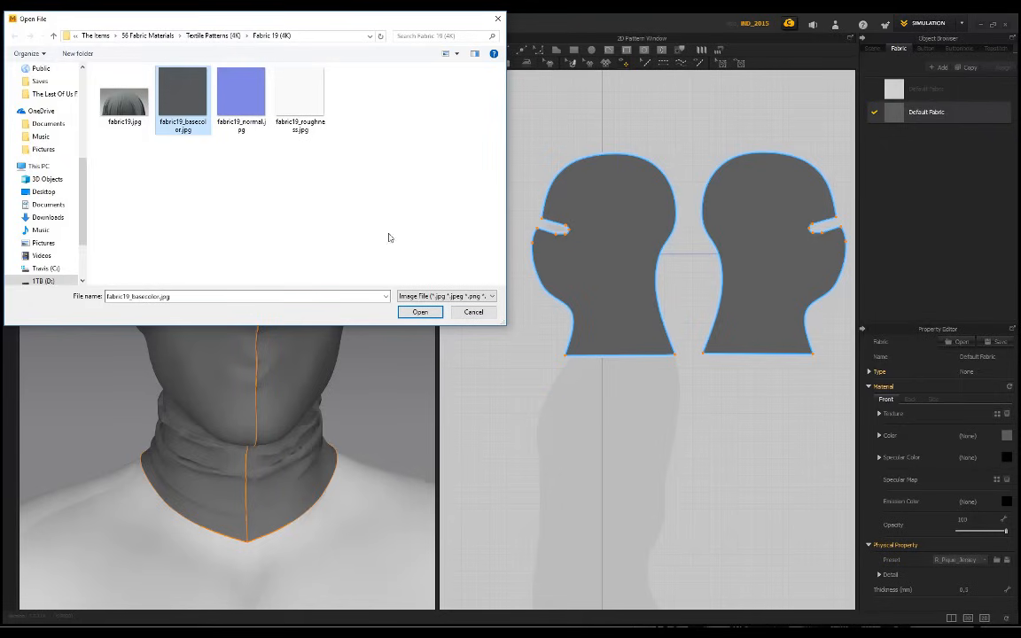
{"action": "left_click", "coordinate": [420, 312]}
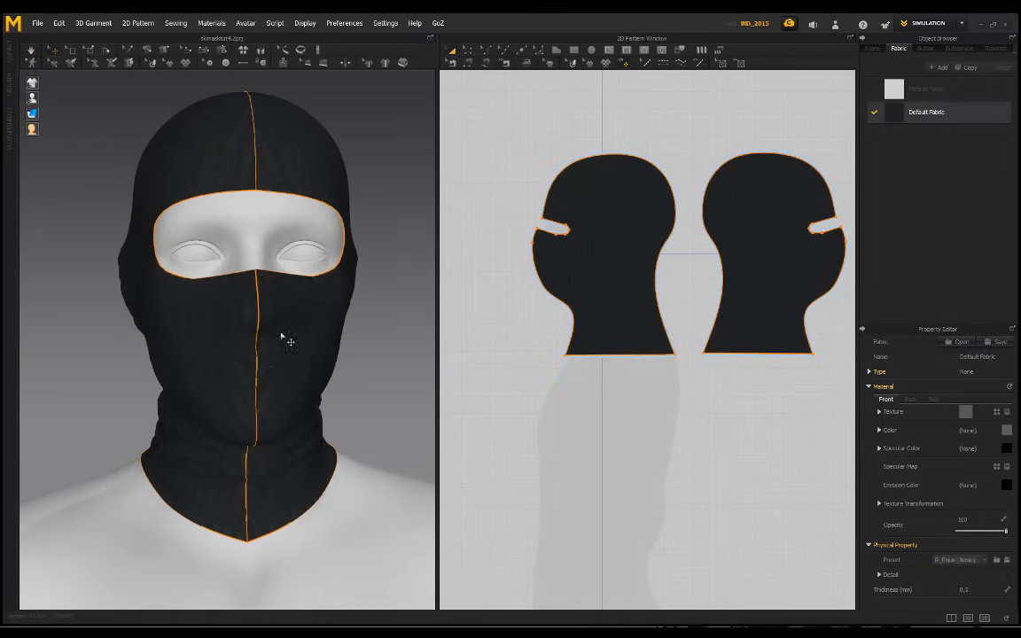
- Examine the knit texture on the mask up close and from an angled front view
{"action": "right_click_drag", "start_coordinate": [281, 337], "coordinate": [367, 342]}
{"action": "scroll", "coordinate": [341, 353], "scroll_direction": "up", "scroll_amount": 2}
{"action": "scroll", "coordinate": [222, 314], "scroll_direction": "down", "scroll_amount": 3}
{"action": "scroll", "coordinate": [235, 367], "scroll_direction": "up", "scroll_amount": 5}
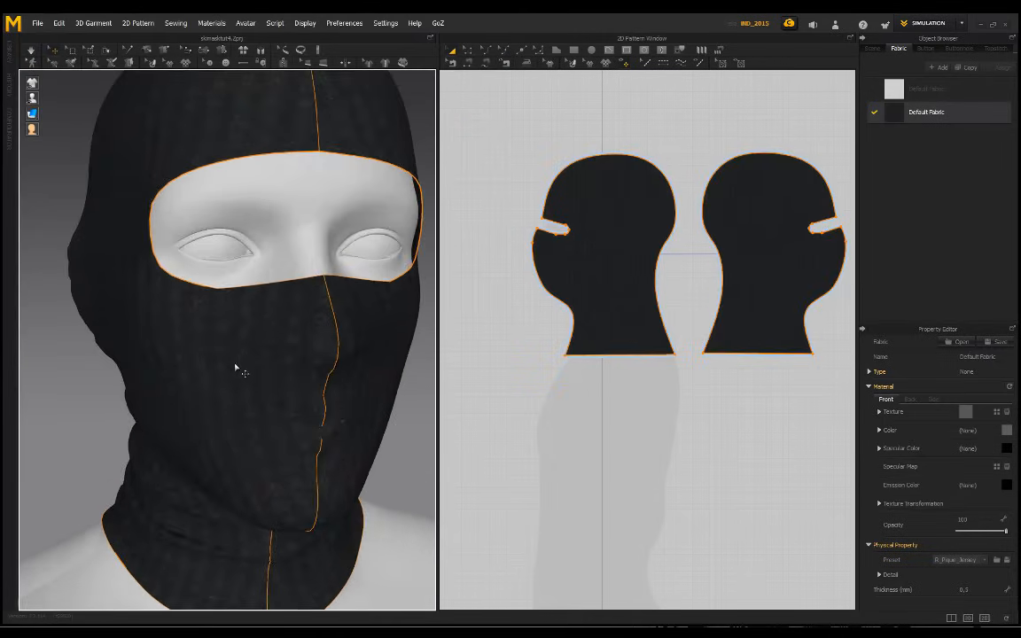
{"action": "scroll", "coordinate": [232, 359], "scroll_direction": "down", "scroll_amount": 2}
{"action": "right_click_drag", "start_coordinate": [242, 365], "coordinate": [285, 368]}
{"action": "scroll", "coordinate": [285, 369], "scroll_direction": "up", "scroll_amount": 3}
{"action": "middle_click_drag", "start_coordinate": [305, 389], "coordinate": [262, 380]}
{"action": "scroll", "coordinate": [260, 379], "scroll_direction": "down", "scroll_amount": 3}
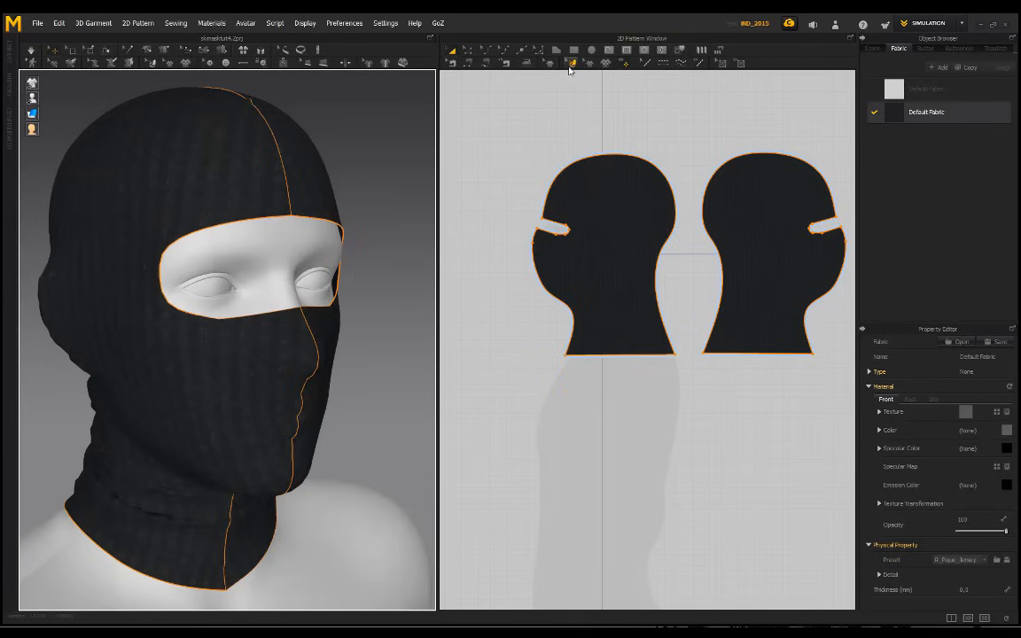
- Scale the mask's fabric texture down to a finer weave with the Edit Texture tool and check it up close
{"action": "left_click", "coordinate": [572, 67]}
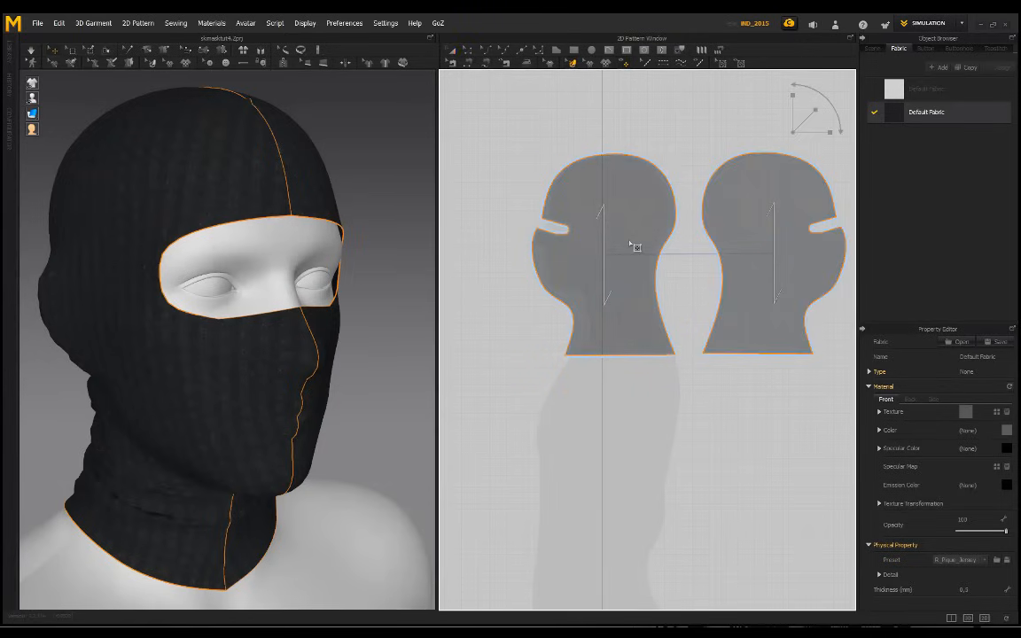
{"action": "left_click", "coordinate": [633, 246]}
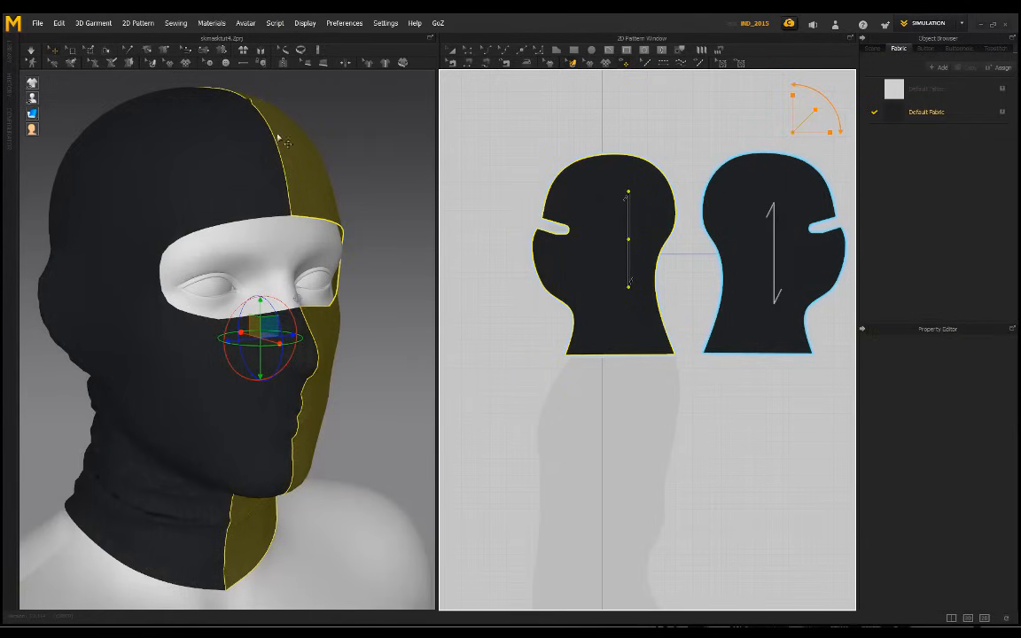
{"action": "right_click_drag", "start_coordinate": [169, 177], "coordinate": [217, 167]}
{"action": "scroll", "coordinate": [146, 274], "scroll_direction": "up", "scroll_amount": 5}
{"action": "scroll", "coordinate": [217, 333], "scroll_direction": "up", "scroll_amount": 3}
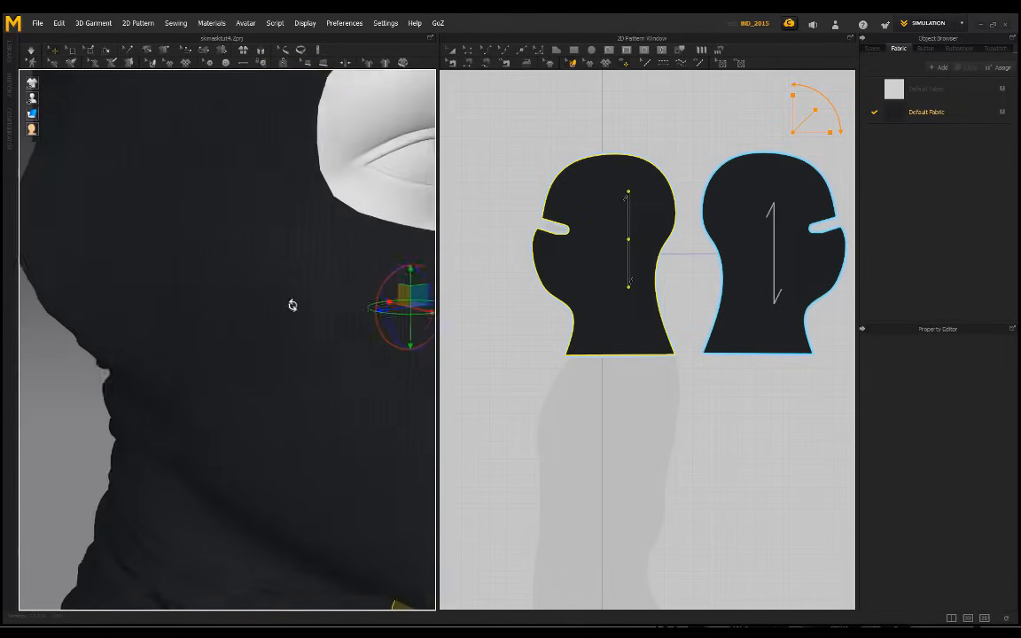
{"action": "right_click_drag", "start_coordinate": [292, 303], "coordinate": [171, 392]}
{"action": "scroll", "coordinate": [171, 392], "scroll_direction": "down", "scroll_amount": 4}
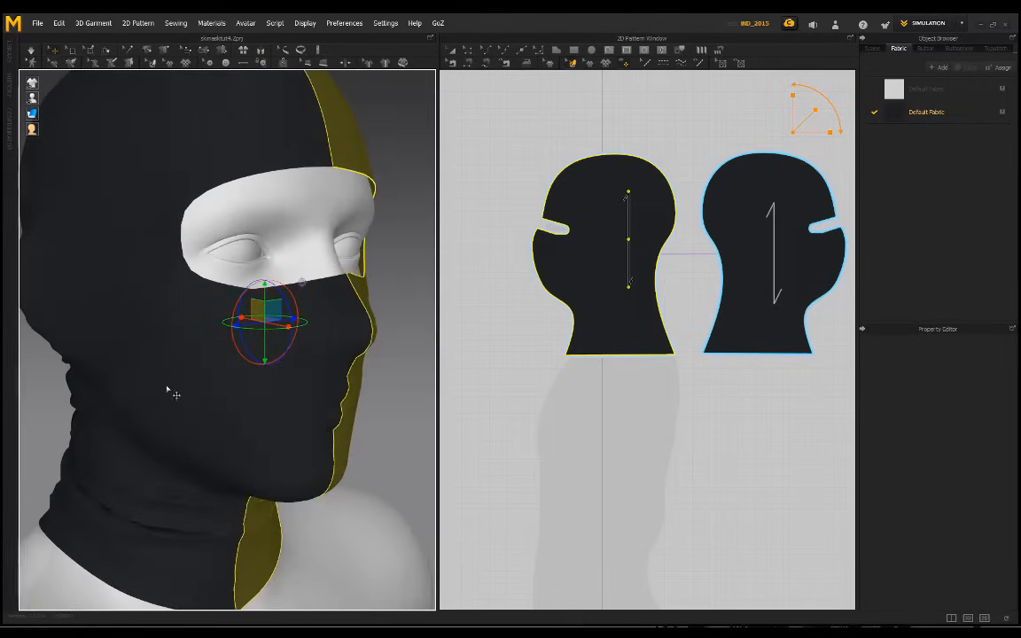
- Lighten the mask fabric's colour to a mid grey with 57% brightness and return to the pattern selection tool
{"action": "left_click", "coordinate": [923, 114]}
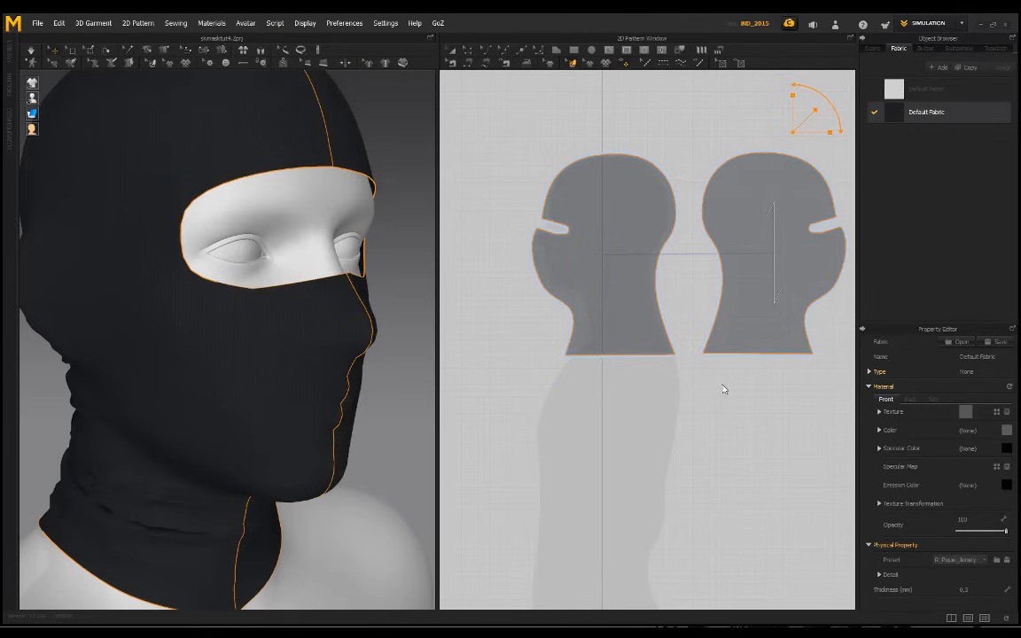
{"action": "left_click_drag", "start_coordinate": [403, 214], "coordinate": [396, 209]}
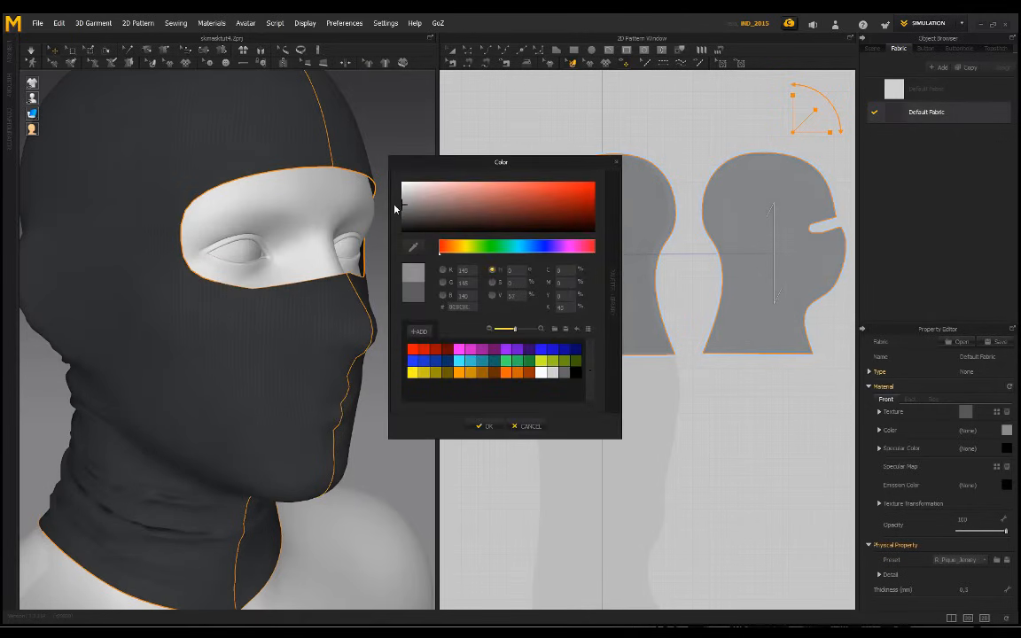
{"action": "left_click", "coordinate": [487, 426]}
{"action": "scroll", "coordinate": [315, 352], "scroll_direction": "down", "scroll_amount": 3}
{"action": "right_click_drag", "start_coordinate": [406, 224], "coordinate": [335, 211]}
{"action": "left_click", "coordinate": [450, 54]}
{"action": "left_click", "coordinate": [259, 218]}
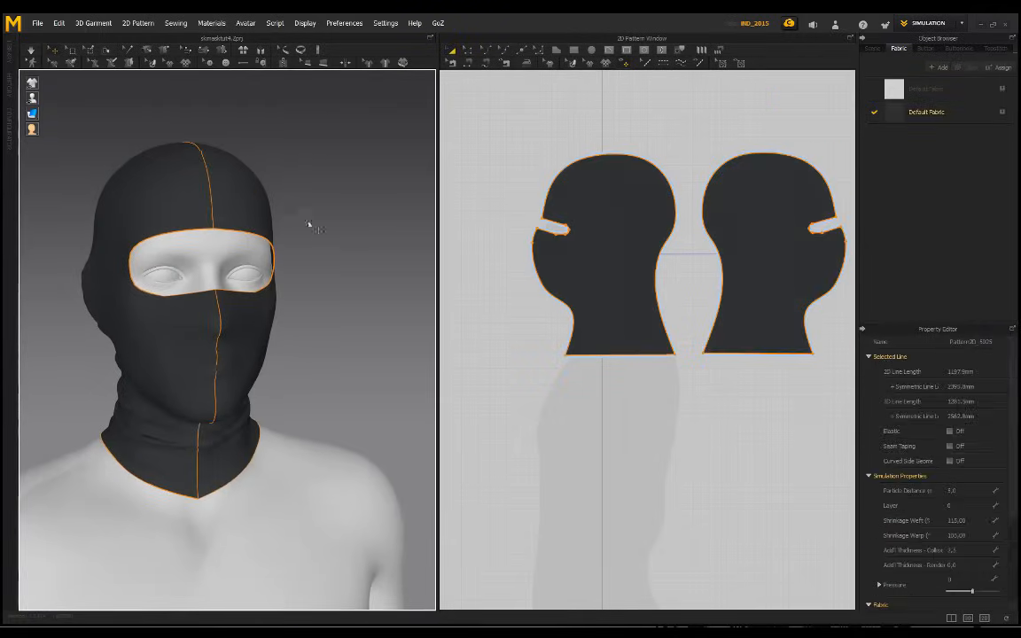
{"action": "left_click", "coordinate": [388, 180]}
- Examine the recoloured mask's fit and neck folds from the front and other angles
{"action": "right_click_drag", "start_coordinate": [388, 180], "coordinate": [344, 187]}
{"action": "middle_click_drag", "start_coordinate": [178, 337], "coordinate": [308, 262]}
{"action": "scroll", "coordinate": [307, 262], "scroll_direction": "up", "scroll_amount": 4}
{"action": "middle_click_drag", "start_coordinate": [376, 277], "coordinate": [290, 260]}
{"action": "scroll", "coordinate": [290, 260], "scroll_direction": "down", "scroll_amount": 4}
{"action": "right_click_drag", "start_coordinate": [290, 259], "coordinate": [310, 249]}
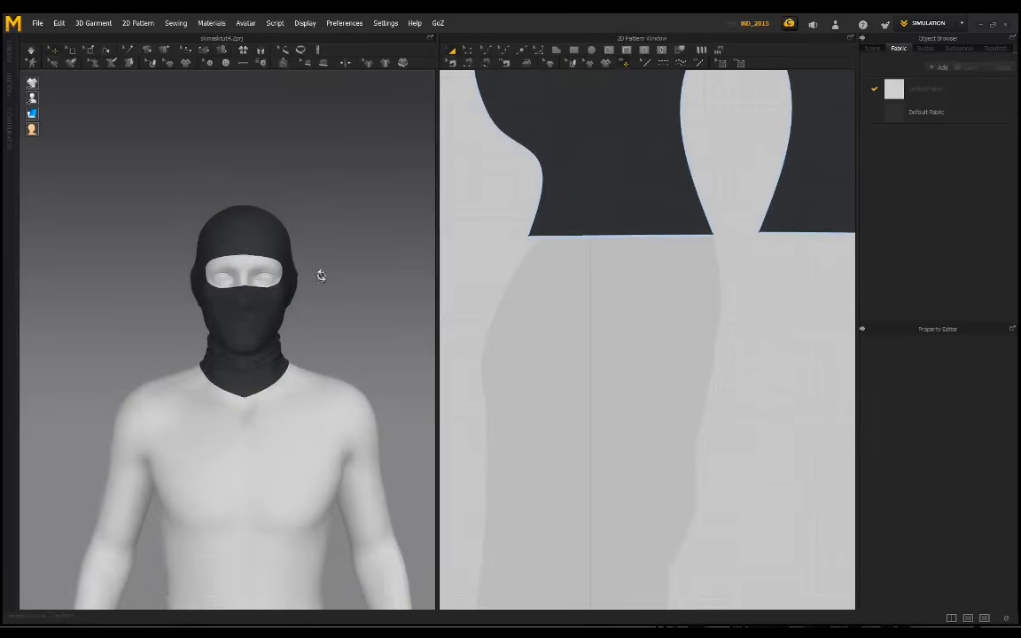
{"action": "right_click_drag", "start_coordinate": [319, 276], "coordinate": [277, 227]}
{"action": "right_click_drag", "start_coordinate": [230, 299], "coordinate": [399, 259]}
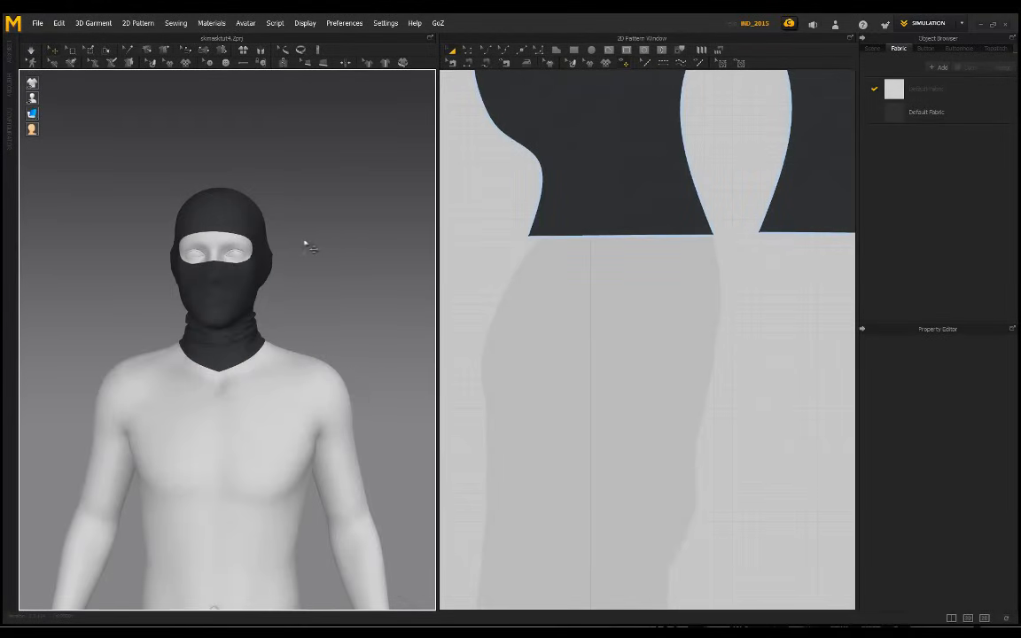
- Set the mask fabric's physical preset to R_Lightweight_Nylon and start the simulation to redrape the mask
{"action": "scroll", "coordinate": [631, 163], "scroll_direction": "down", "scroll_amount": 4}
{"action": "middle_click_drag", "start_coordinate": [632, 163], "coordinate": [612, 216]}
{"action": "left_click", "coordinate": [927, 114]}
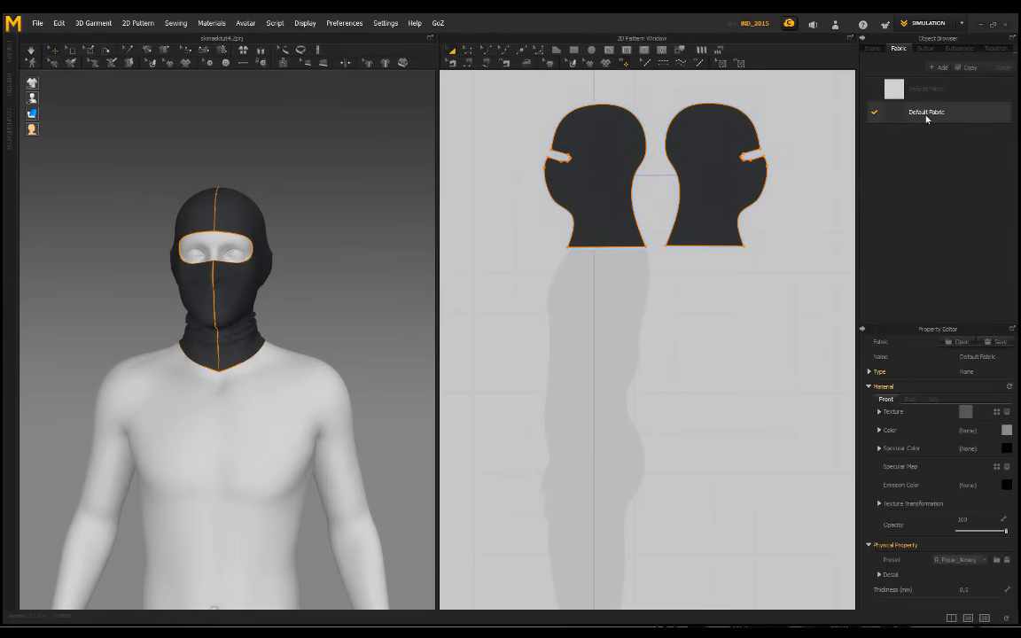
{"action": "left_click", "coordinate": [975, 560]}
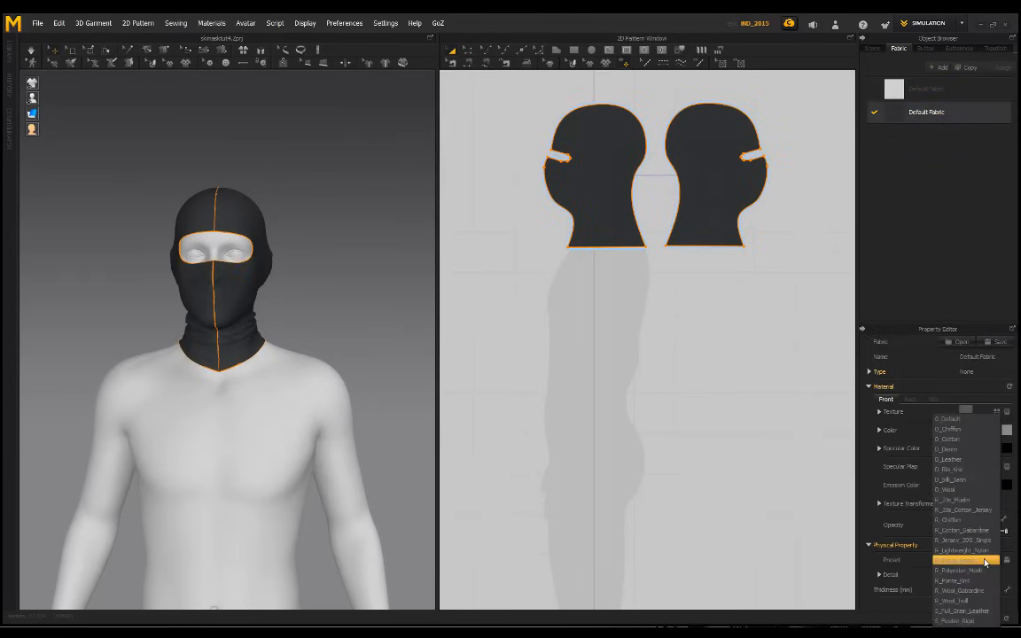
{"action": "left_click", "coordinate": [975, 560]}
{"action": "scroll", "coordinate": [350, 337], "scroll_direction": "up", "scroll_amount": 5}
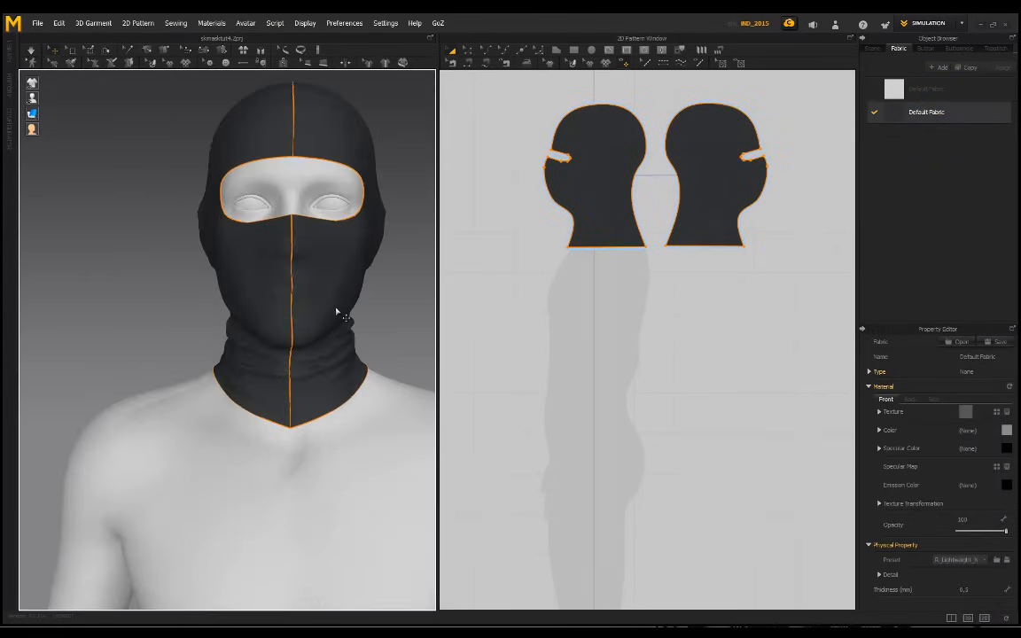
{"action": "right_click_drag", "start_coordinate": [338, 312], "coordinate": [289, 321]}
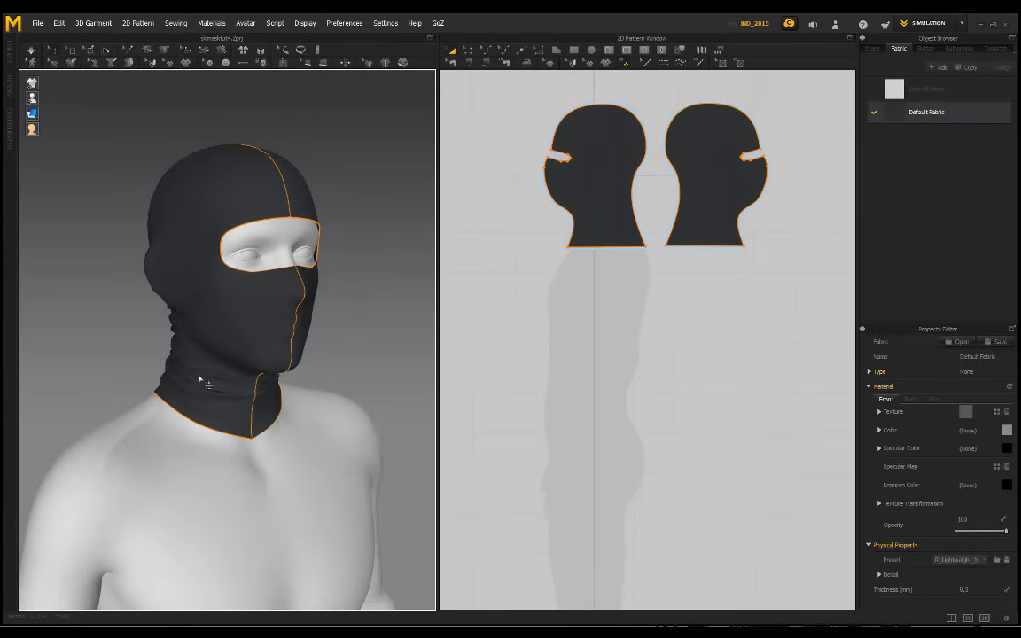
{"action": "key", "text": "space"}
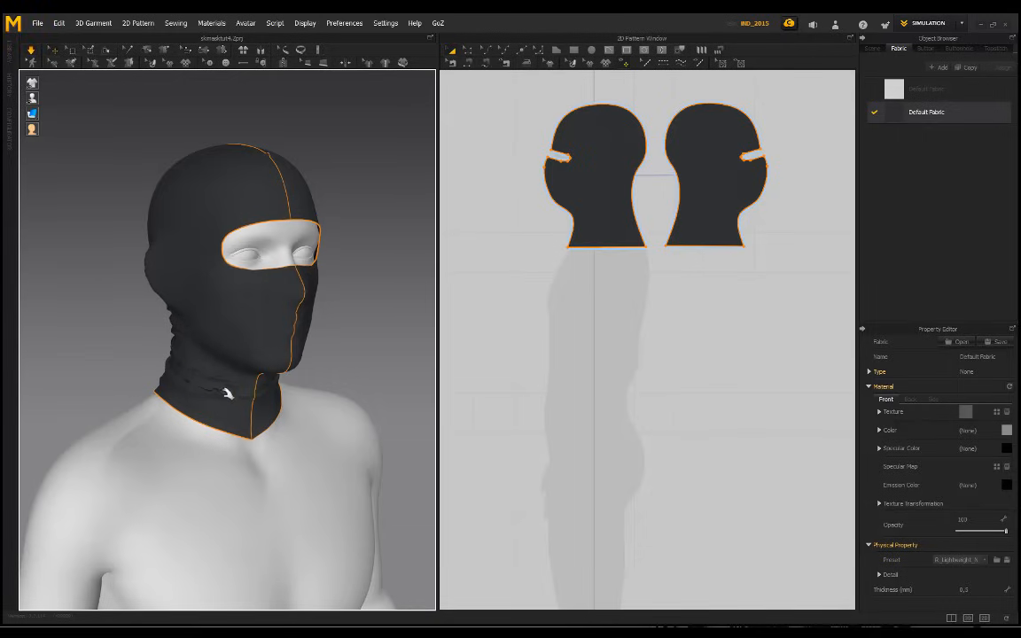
{"action": "right_click_drag", "start_coordinate": [150, 330], "coordinate": [172, 335]}
{"action": "left_click", "coordinate": [266, 296]}
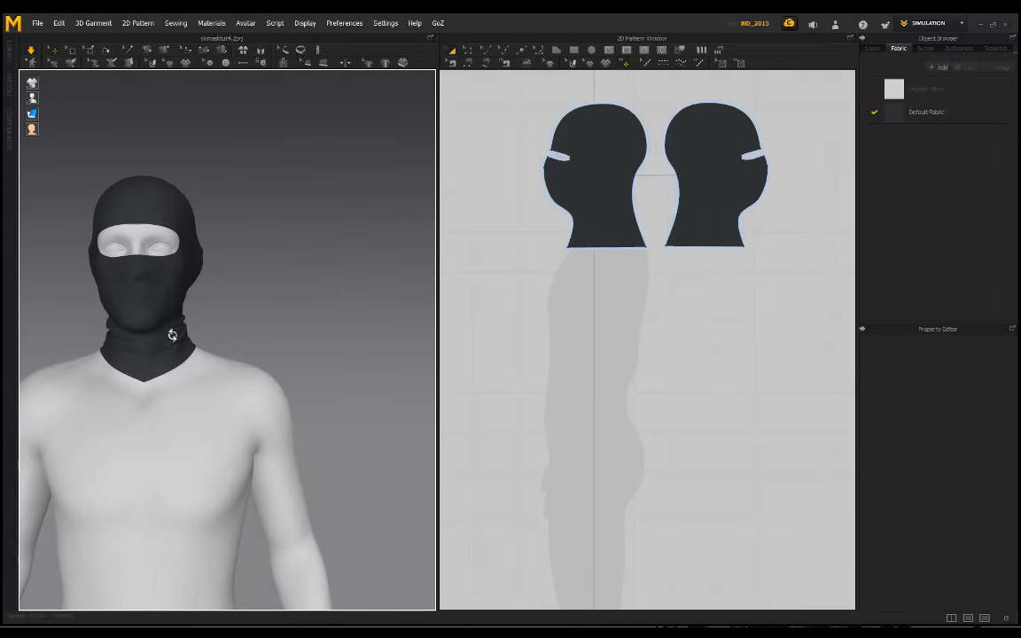
- Pull the mask's fabric at the back of the head while the simulation runs to rearrange its wrinkles
{"action": "middle_click_drag", "start_coordinate": [241, 317], "coordinate": [297, 321]}
{"action": "right_click_drag", "start_coordinate": [312, 275], "coordinate": [141, 249]}
{"action": "scroll", "coordinate": [275, 289], "scroll_direction": "down", "scroll_amount": 2}
{"action": "left_click_drag", "start_coordinate": [158, 258], "coordinate": [173, 339]}
{"action": "left_click_drag", "start_coordinate": [167, 185], "coordinate": [324, 176]}
{"action": "left_click", "coordinate": [307, 168]}
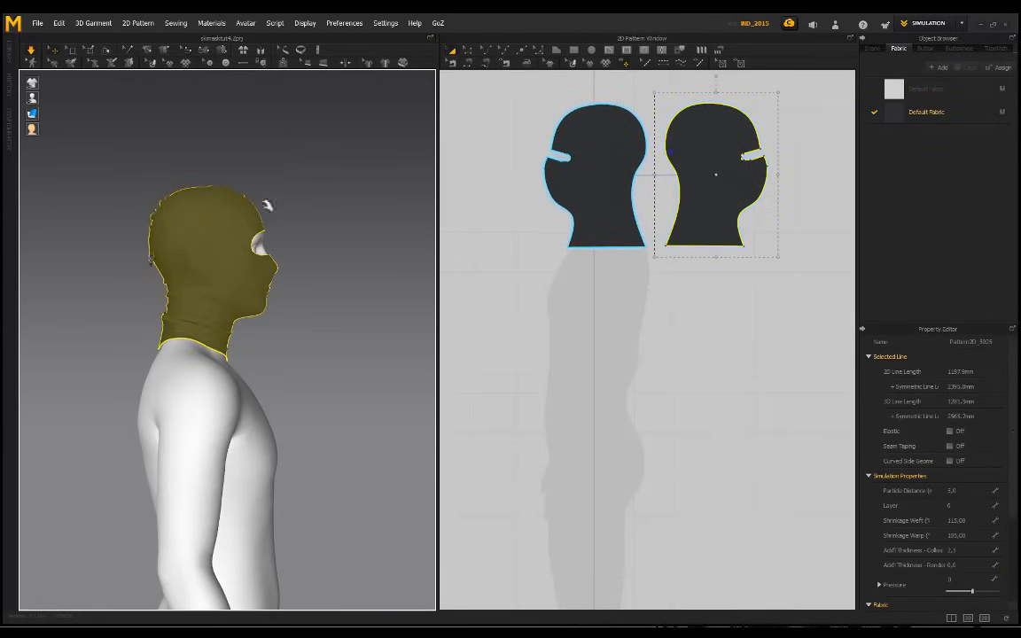
{"action": "left_click", "coordinate": [277, 182]}
{"action": "scroll", "coordinate": [166, 173], "scroll_direction": "up", "scroll_amount": 2}
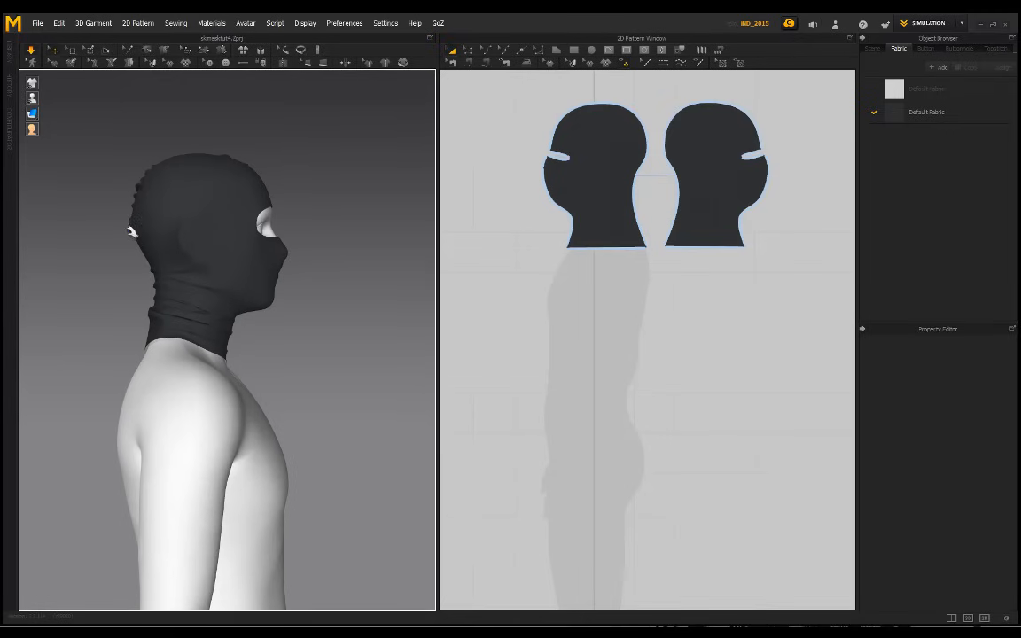
{"action": "left_click", "coordinate": [149, 235]}
{"action": "left_click", "coordinate": [252, 123]}
{"action": "right_click_drag", "start_coordinate": [255, 155], "coordinate": [338, 164]}
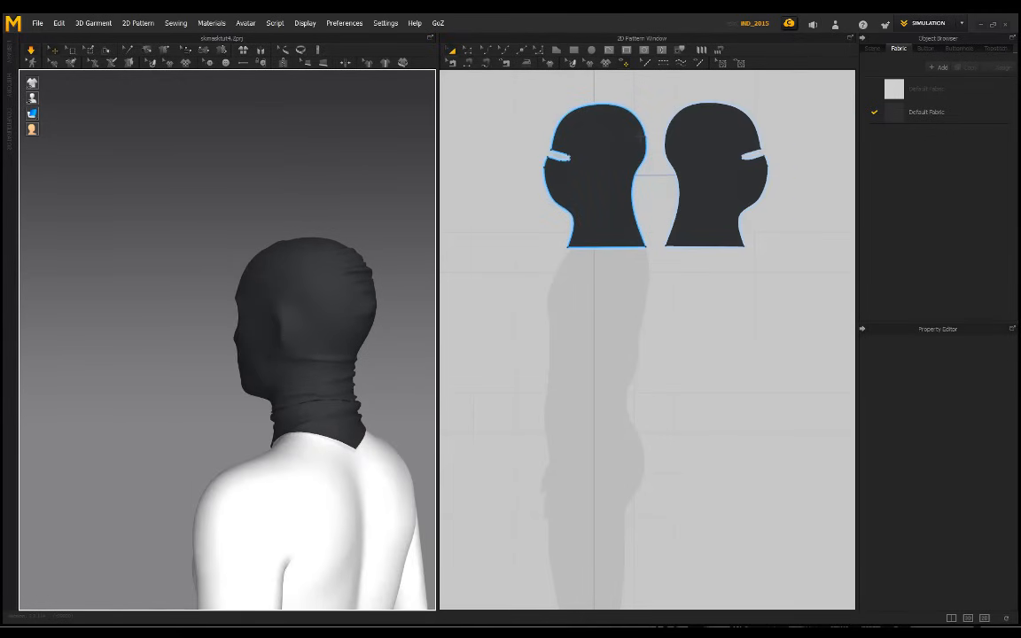
- Reshape the back-of-head curve of the left pattern piece slightly inward to tighten the mask during simulation
{"action": "left_click", "coordinate": [589, 186]}
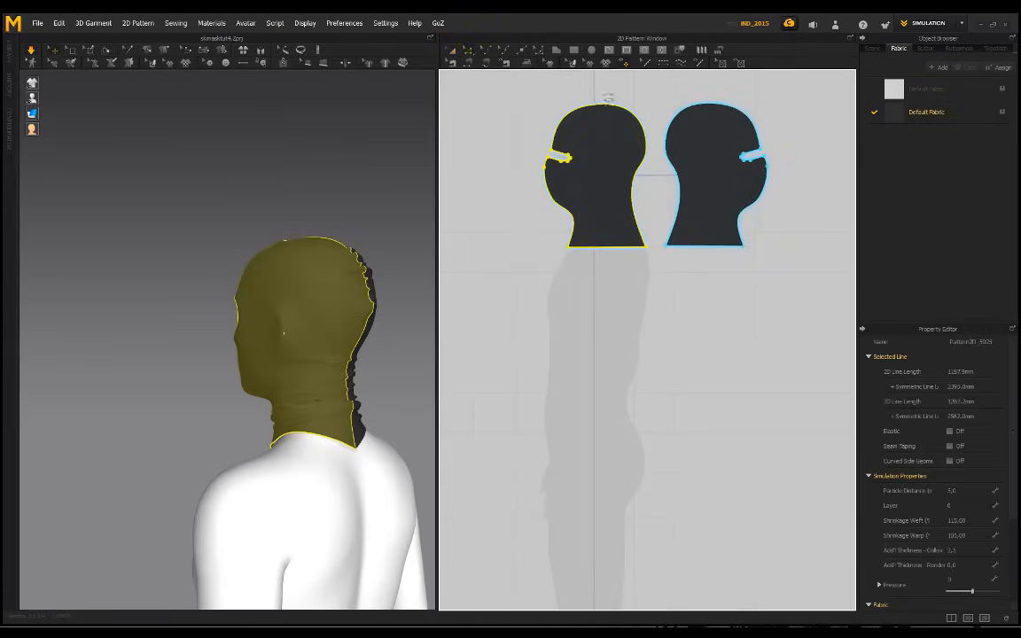
{"action": "key", "text": "z"}
{"action": "left_click", "coordinate": [487, 51]}
{"action": "scroll", "coordinate": [633, 129], "scroll_direction": "up", "scroll_amount": 3}
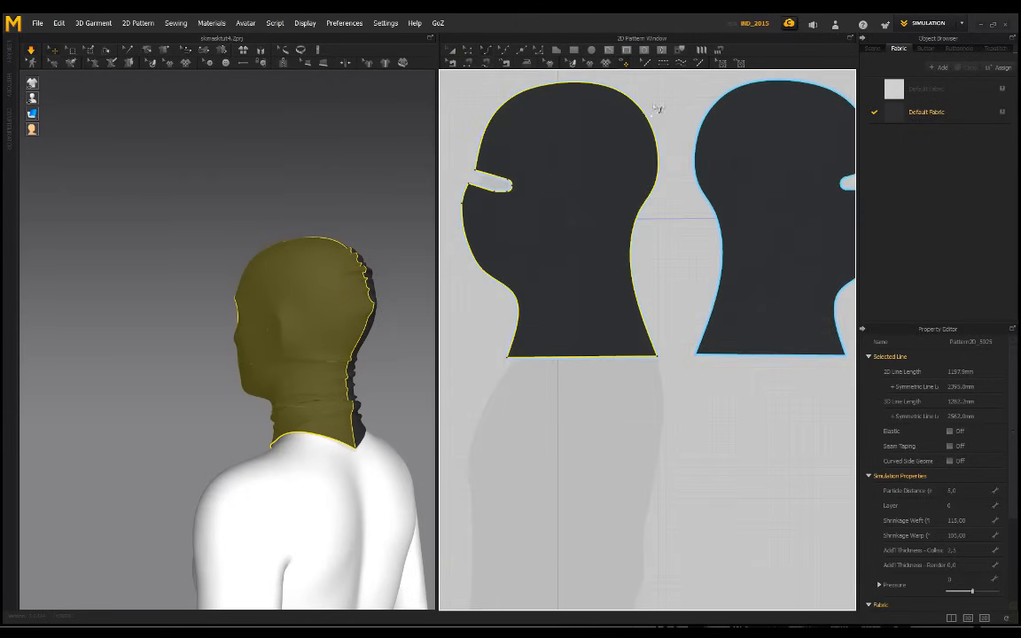
{"action": "left_click", "coordinate": [661, 110]}
{"action": "left_click", "coordinate": [657, 138]}
{"action": "left_click_drag", "start_coordinate": [657, 155], "coordinate": [651, 158]}
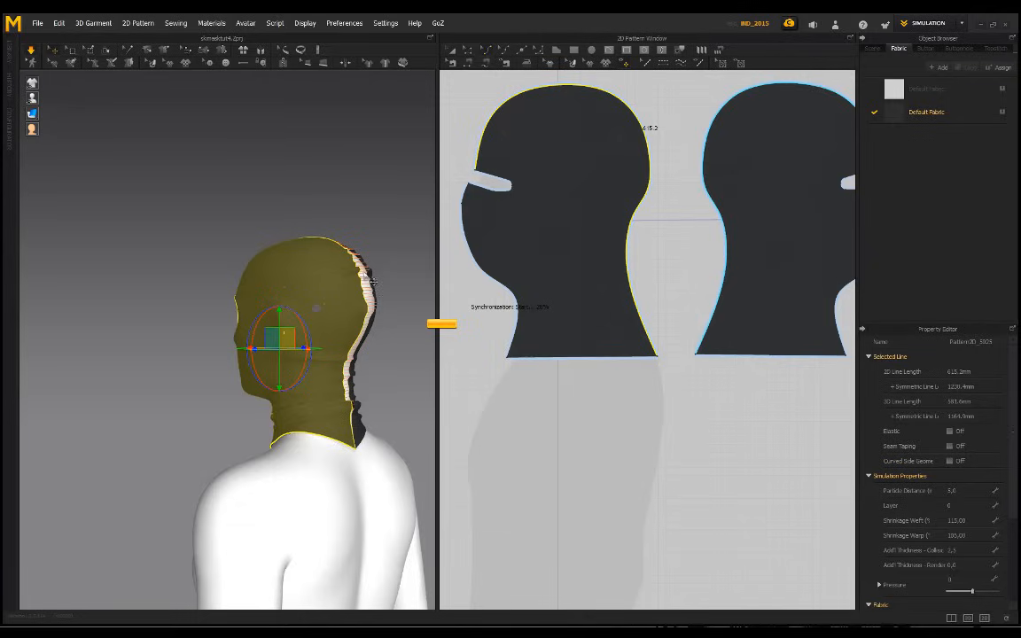
{"action": "left_click", "coordinate": [372, 251]}
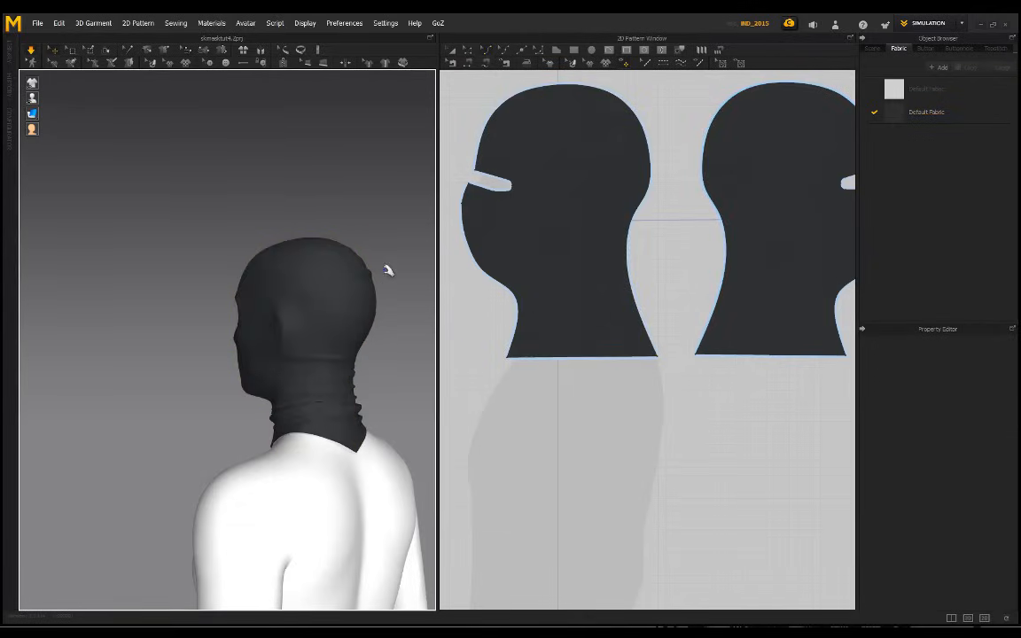
- Examine the tightened mask's fit around the face, eye opening and neck from the front and sides
{"action": "right_click_drag", "start_coordinate": [389, 270], "coordinate": [60, 219]}
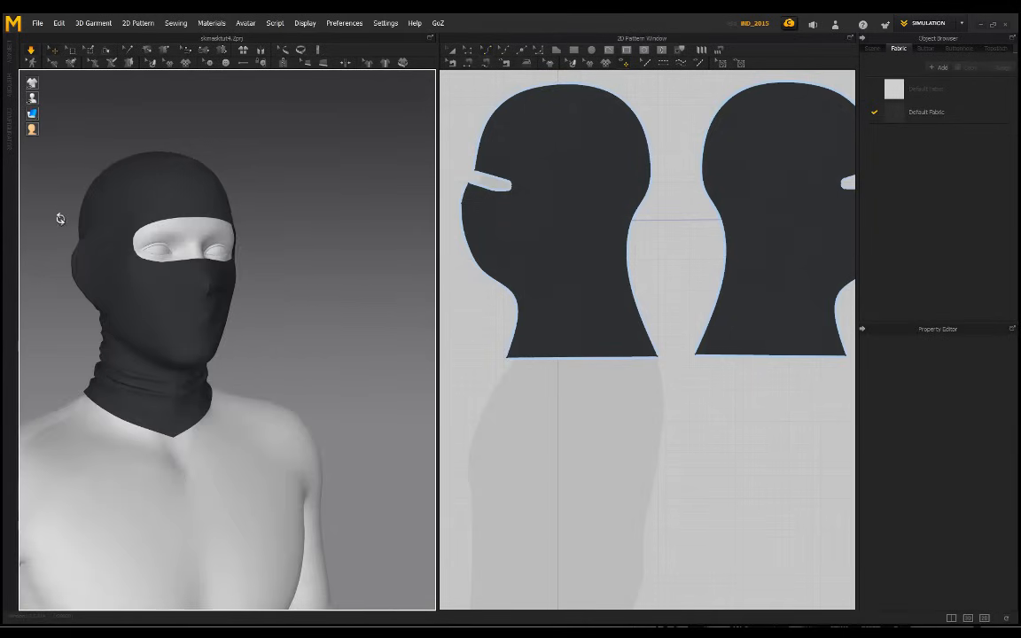
{"action": "middle_click_drag", "start_coordinate": [84, 236], "coordinate": [138, 204]}
{"action": "scroll", "coordinate": [158, 232], "scroll_direction": "up", "scroll_amount": 3}
{"action": "right_click_drag", "start_coordinate": [164, 238], "coordinate": [130, 237]}
{"action": "scroll", "coordinate": [129, 240], "scroll_direction": "up", "scroll_amount": 1}
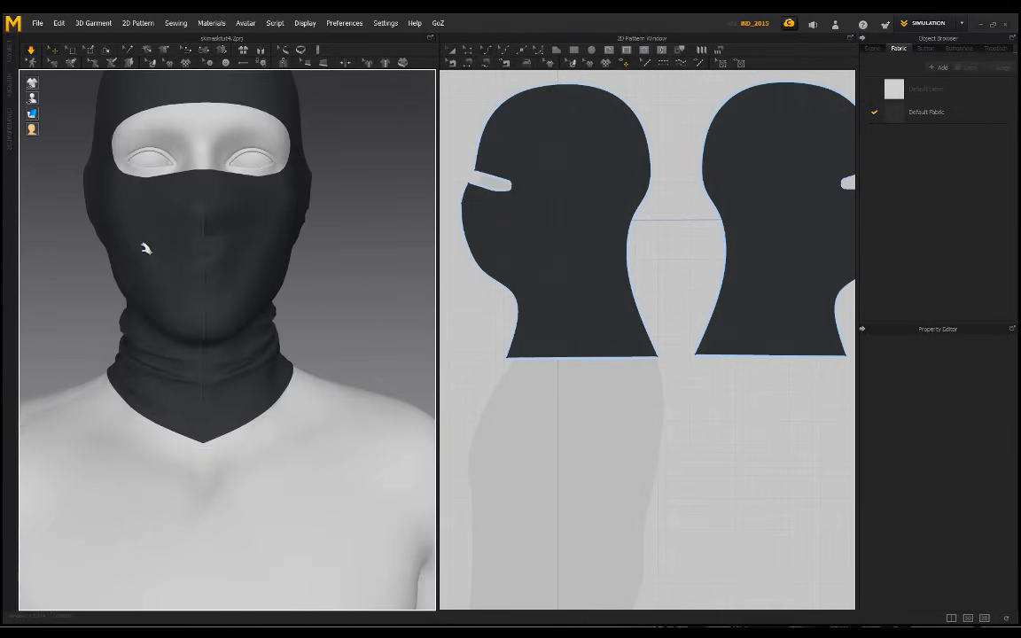
{"action": "scroll", "coordinate": [176, 279], "scroll_direction": "down", "scroll_amount": 4}
{"action": "right_click_drag", "start_coordinate": [175, 278], "coordinate": [280, 281]}
{"action": "scroll", "coordinate": [148, 296], "scroll_direction": "down", "scroll_amount": 2}
{"action": "scroll", "coordinate": [331, 367], "scroll_direction": "up", "scroll_amount": 5}
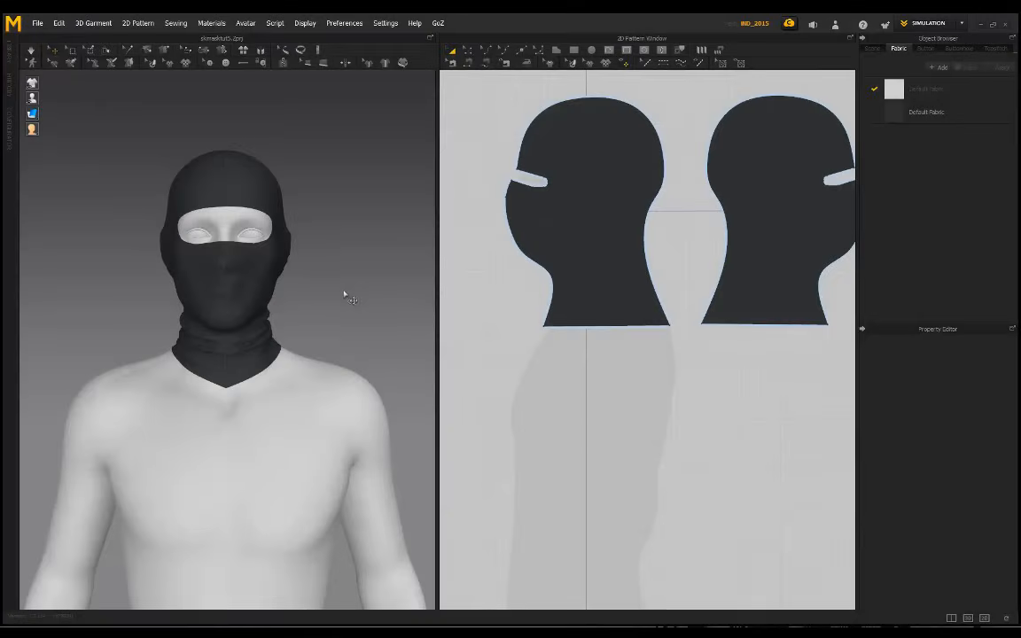
- Add one point to the back edge and one to the bottom edge near the mask's rear neck corner
{"action": "right_click_drag", "start_coordinate": [344, 292], "coordinate": [119, 342]}
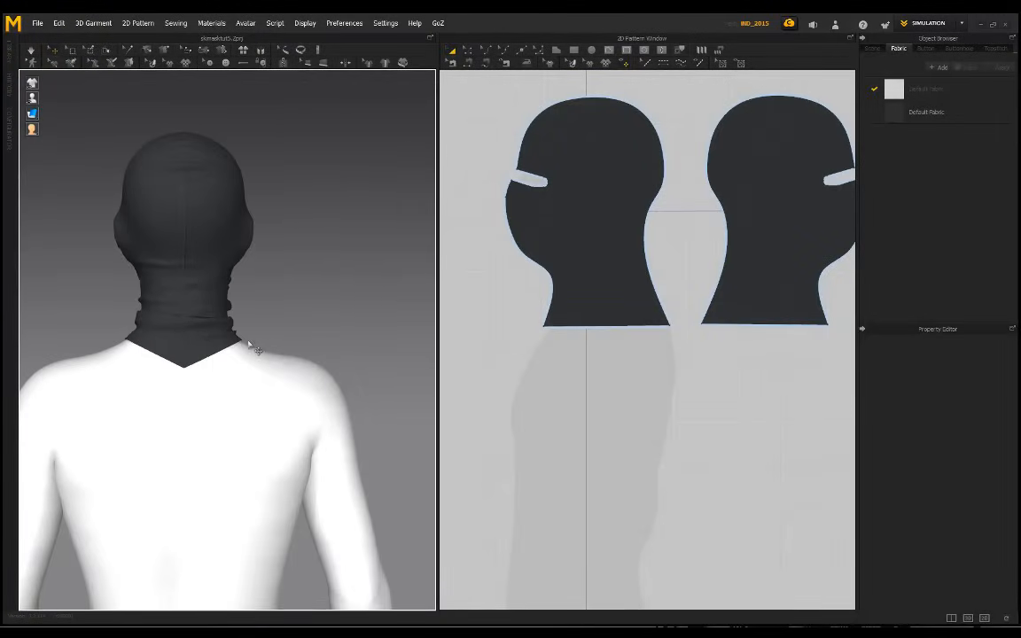
{"action": "middle_click_drag", "start_coordinate": [294, 298], "coordinate": [333, 305]}
{"action": "scroll", "coordinate": [339, 293], "scroll_direction": "up", "scroll_amount": 3}
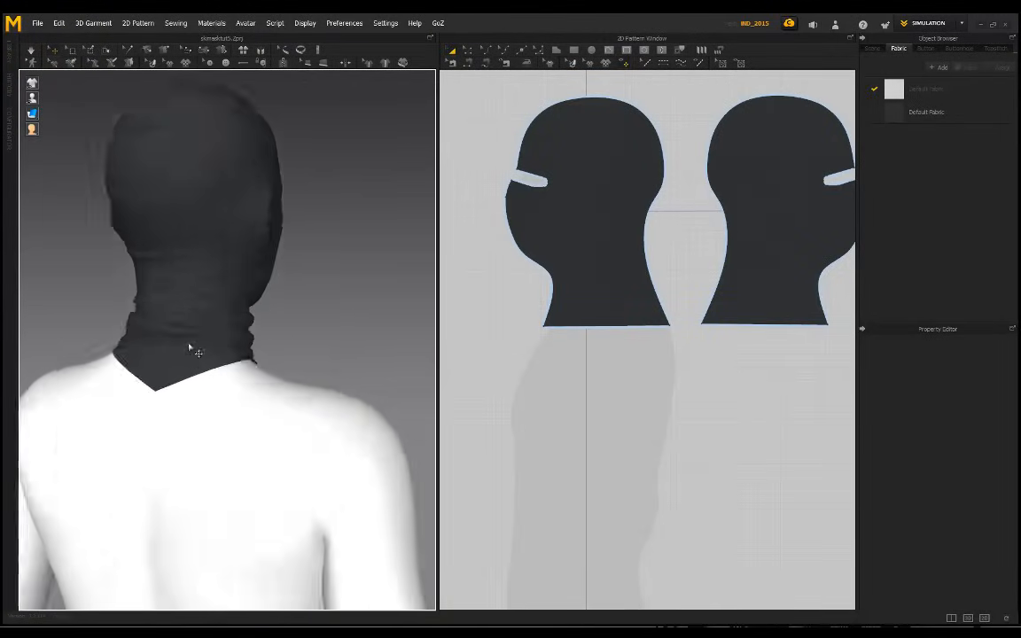
{"action": "scroll", "coordinate": [617, 316], "scroll_direction": "up", "scroll_amount": 3}
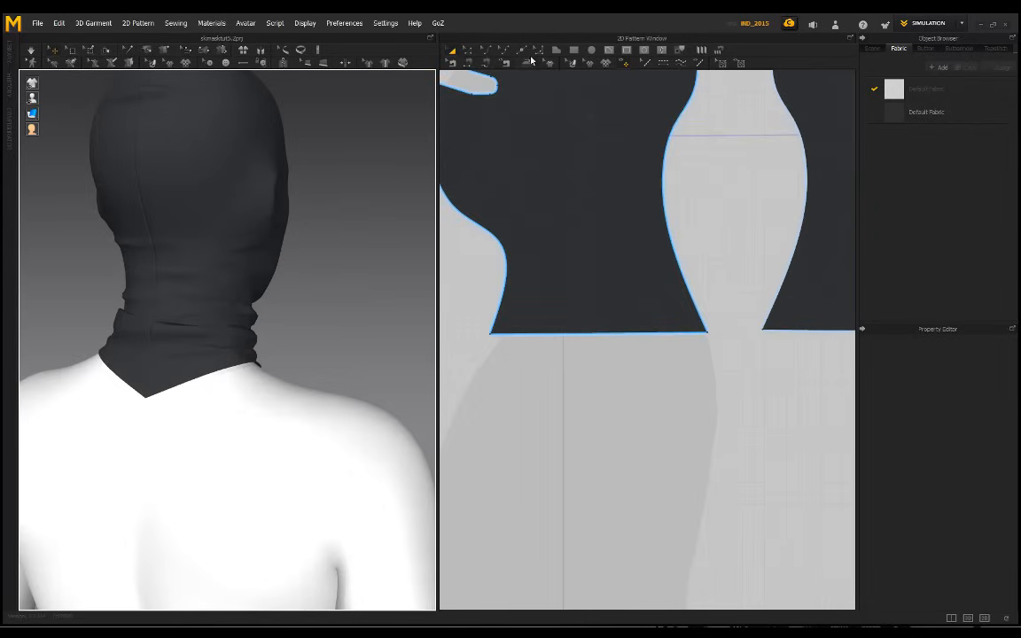
{"action": "left_click", "coordinate": [523, 51]}
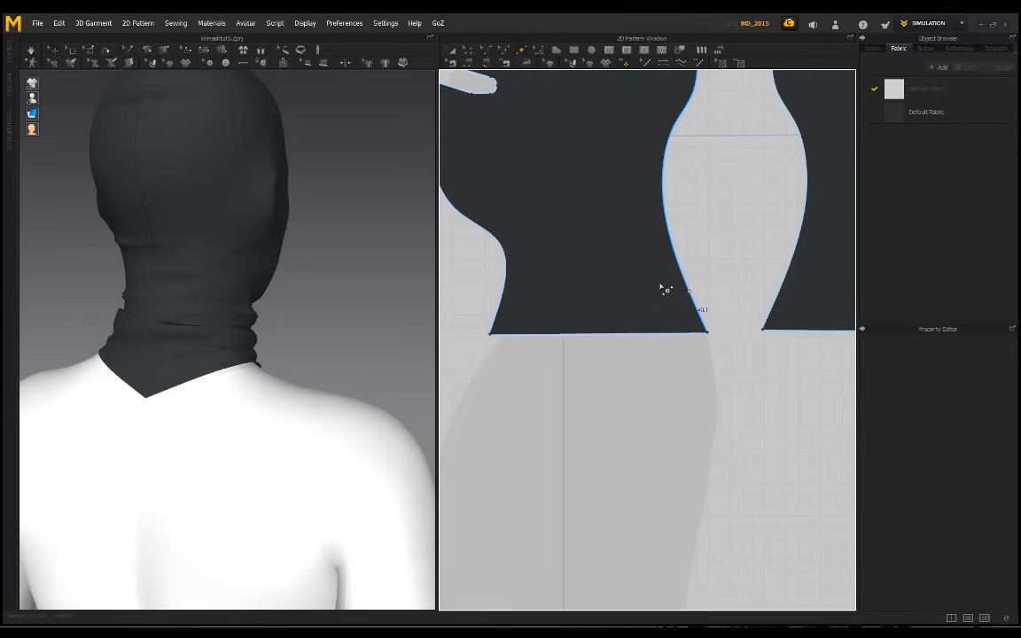
{"action": "left_click", "coordinate": [674, 333]}
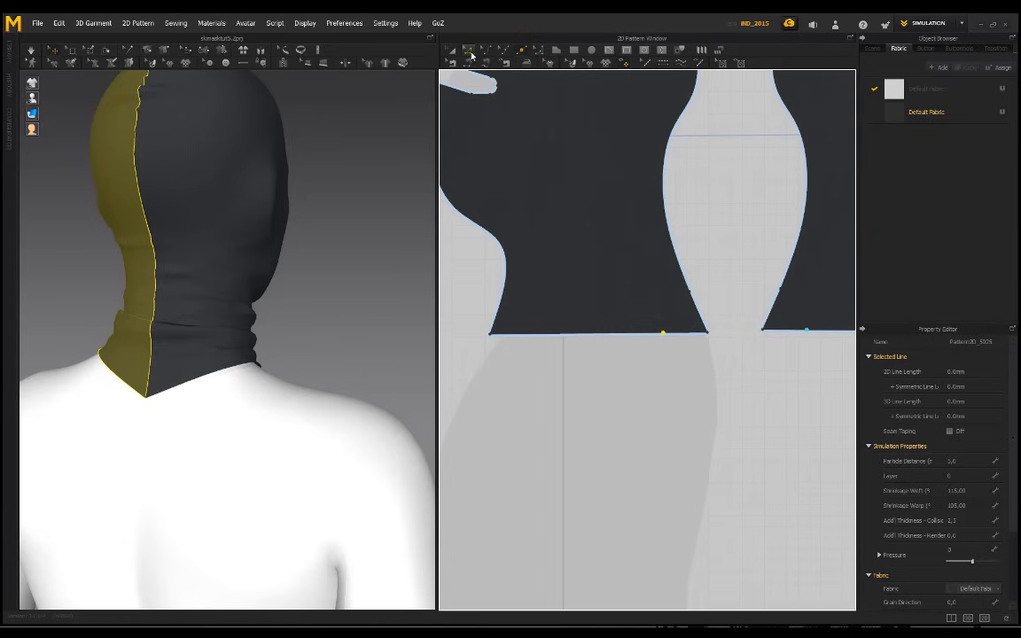
- Move the rear neck corner up and inward to blunt the pointed back hem, and simulate the mask
{"action": "left_click", "coordinate": [708, 334]}
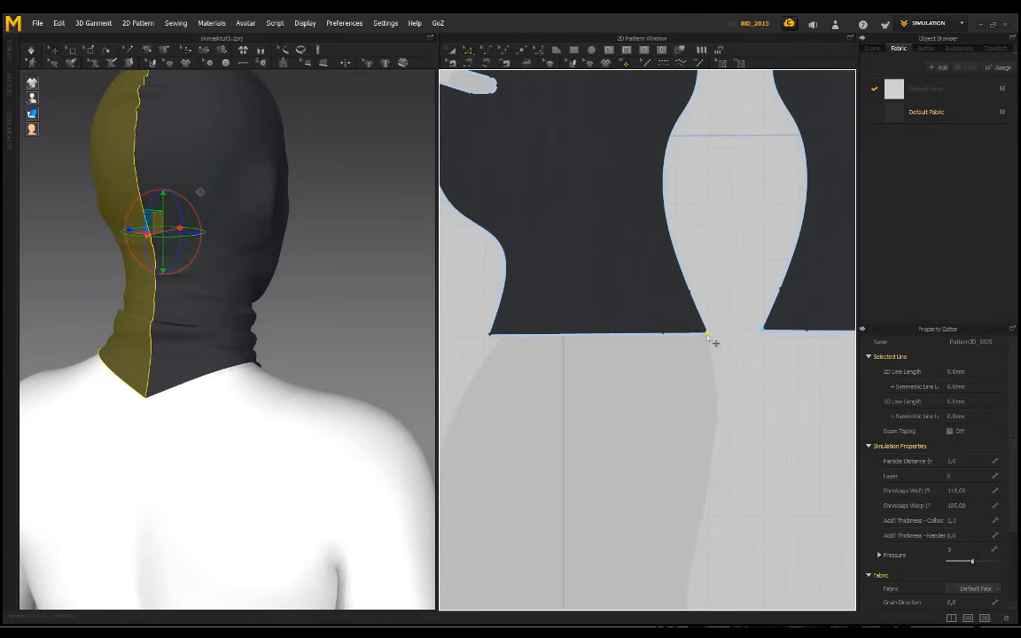
{"action": "left_click_drag", "start_coordinate": [708, 334], "coordinate": [695, 324]}
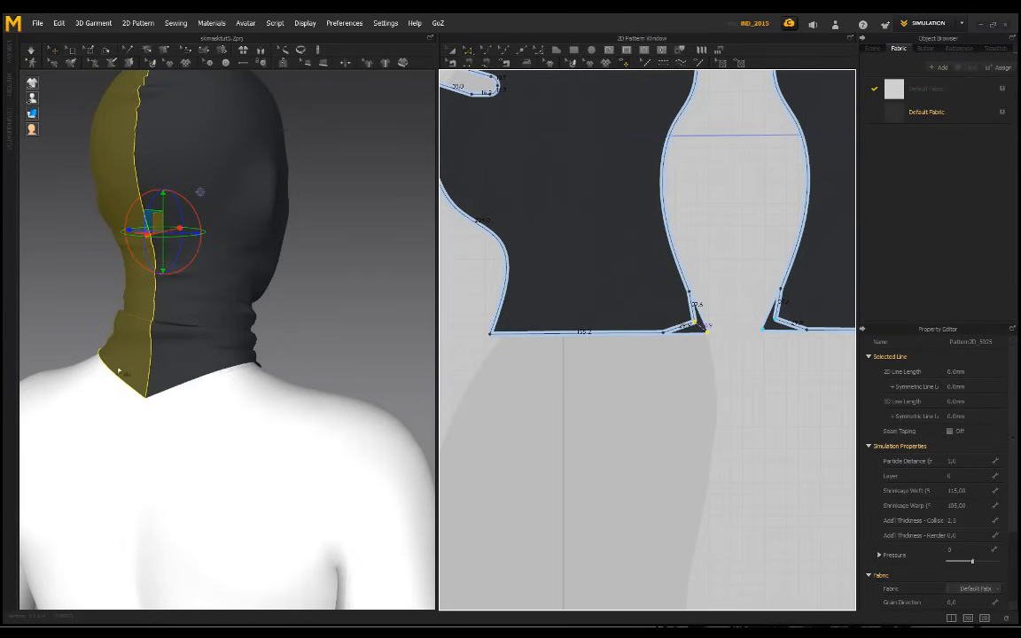
{"action": "scroll", "coordinate": [232, 381], "scroll_direction": "up", "scroll_amount": 3}
{"action": "right_click_drag", "start_coordinate": [285, 344], "coordinate": [344, 347]}
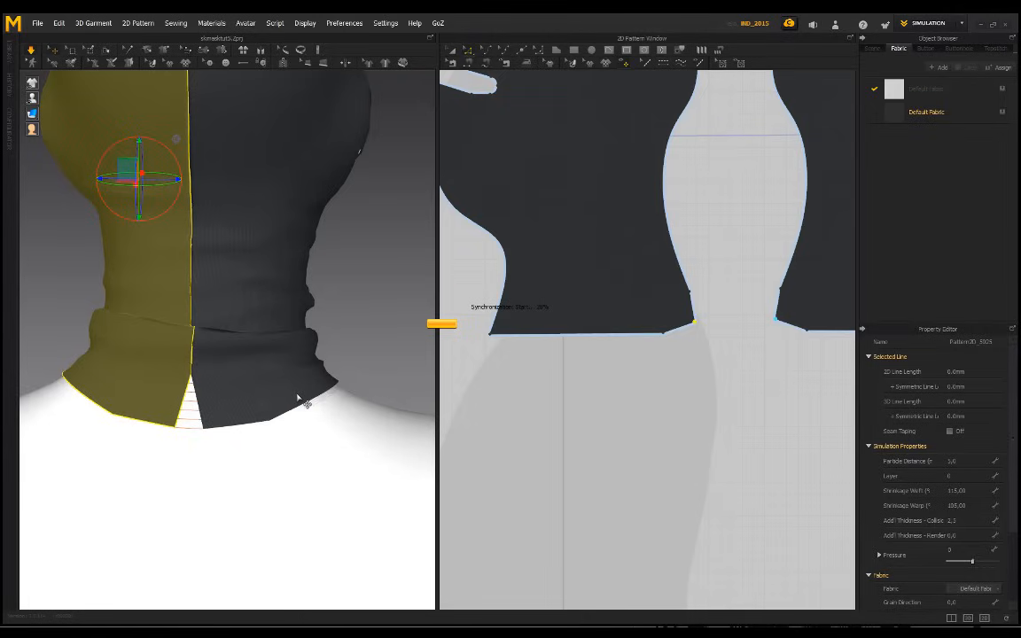
{"action": "left_click", "coordinate": [383, 327]}
{"action": "scroll", "coordinate": [364, 301], "scroll_direction": "down", "scroll_amount": 3}
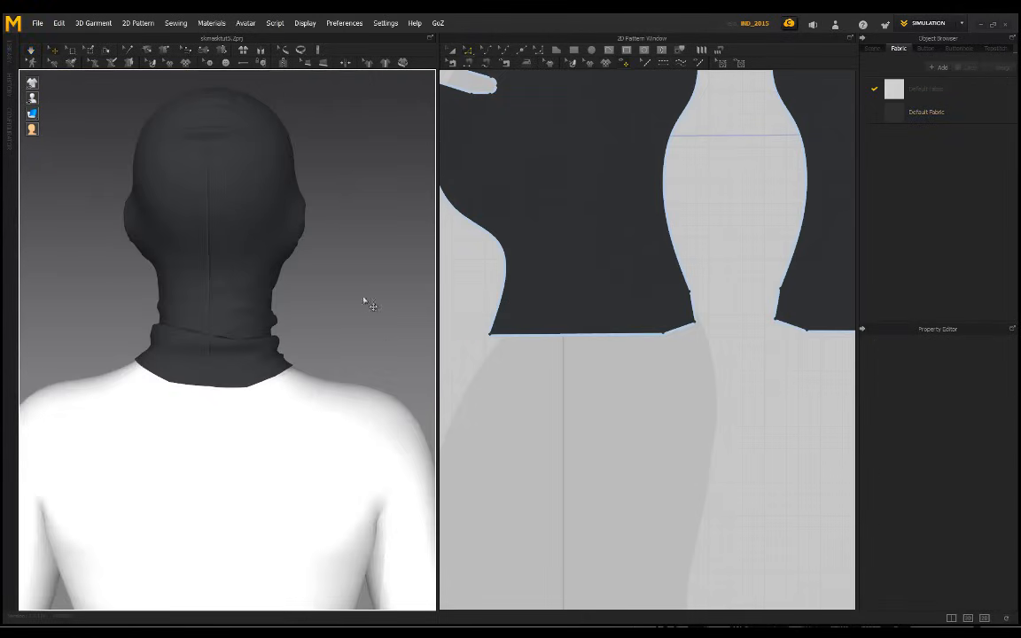
- Examine the reshaped neck hem and its folds from behind and from the sides
{"action": "right_click_drag", "start_coordinate": [364, 301], "coordinate": [269, 300]}
{"action": "scroll", "coordinate": [261, 314], "scroll_direction": "down", "scroll_amount": 3}
{"action": "right_click_drag", "start_coordinate": [182, 321], "coordinate": [334, 317]}
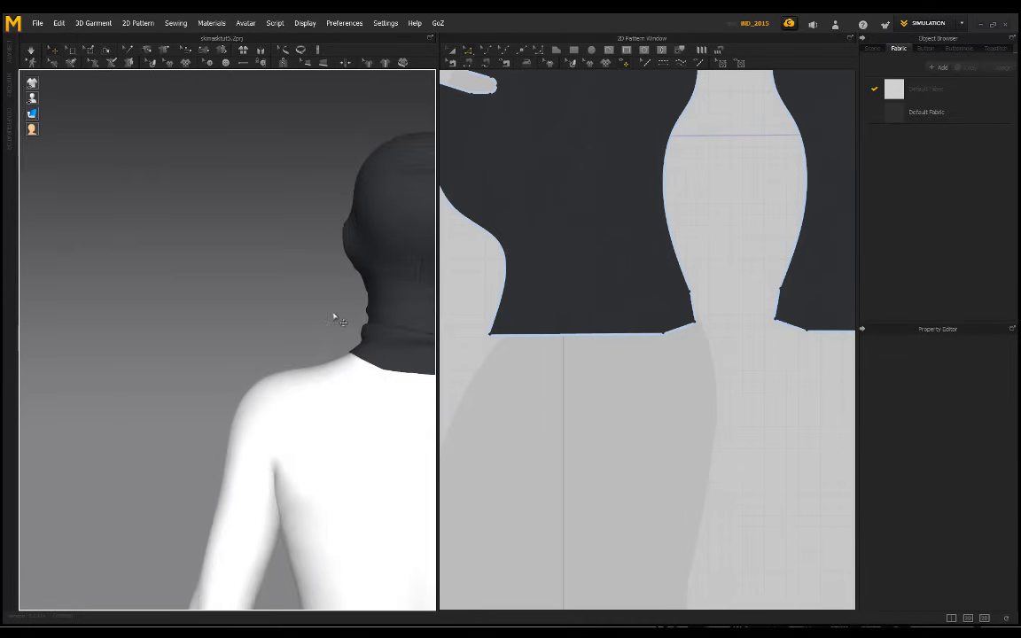
{"action": "middle_click_drag", "start_coordinate": [334, 317], "coordinate": [232, 347]}
{"action": "scroll", "coordinate": [336, 412], "scroll_direction": "up", "scroll_amount": 3}
{"action": "middle_click_drag", "start_coordinate": [336, 412], "coordinate": [237, 349]}
{"action": "scroll", "coordinate": [232, 349], "scroll_direction": "up", "scroll_amount": 1}
{"action": "middle_click_drag", "start_coordinate": [181, 369], "coordinate": [206, 374]}
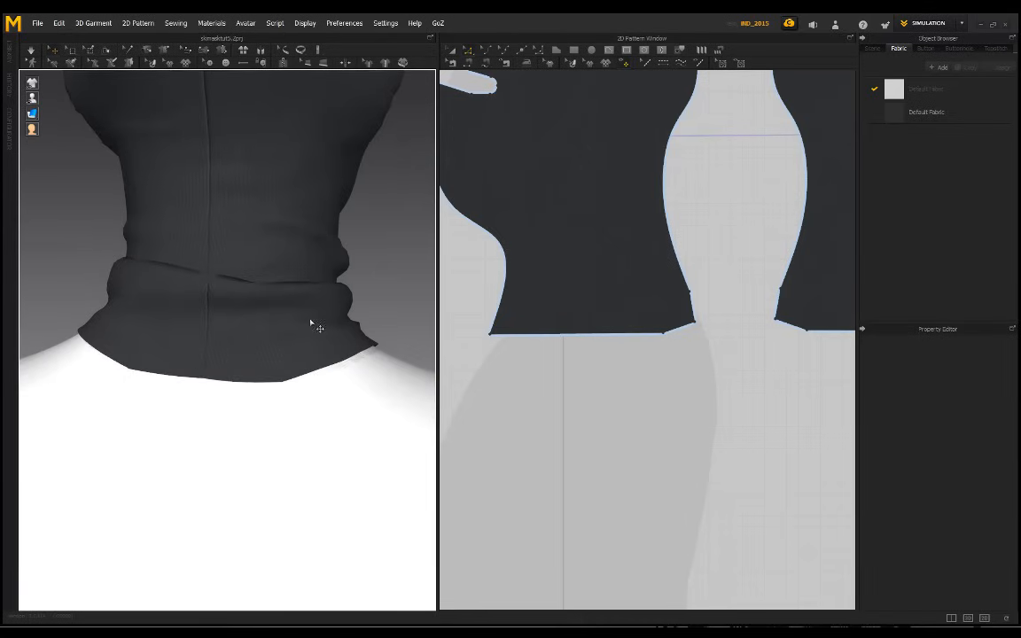
{"action": "right_click_drag", "start_coordinate": [310, 321], "coordinate": [352, 298]}
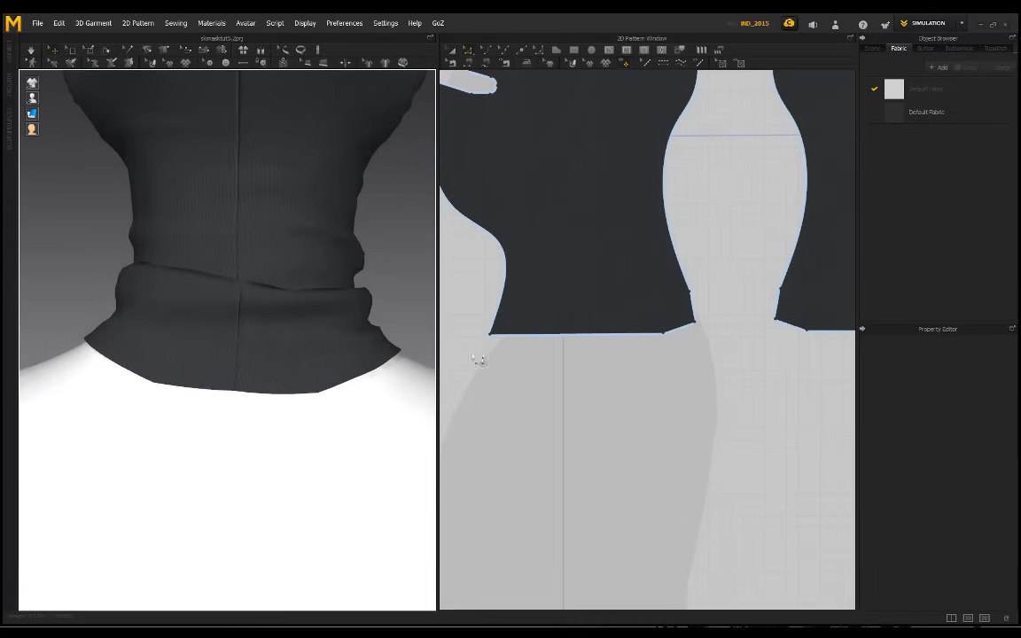
- Convert the added bottom-edge point to a curve point to round the back hem, and briefly simulate the mask
{"action": "scroll", "coordinate": [670, 337], "scroll_direction": "up", "scroll_amount": 4}
{"action": "right_click", "coordinate": [658, 341]}
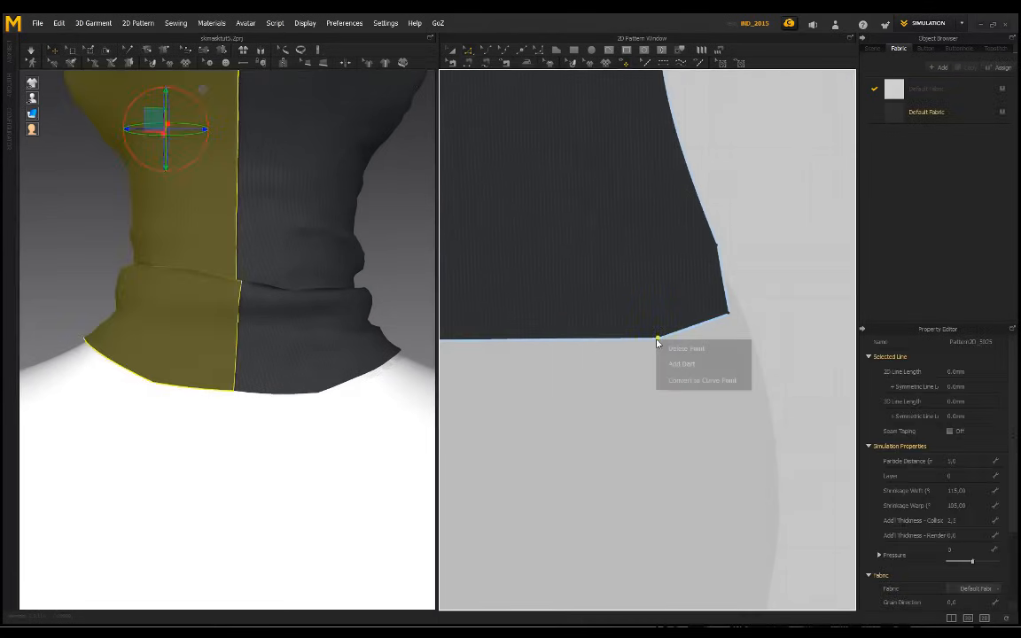
{"action": "left_click", "coordinate": [672, 363]}
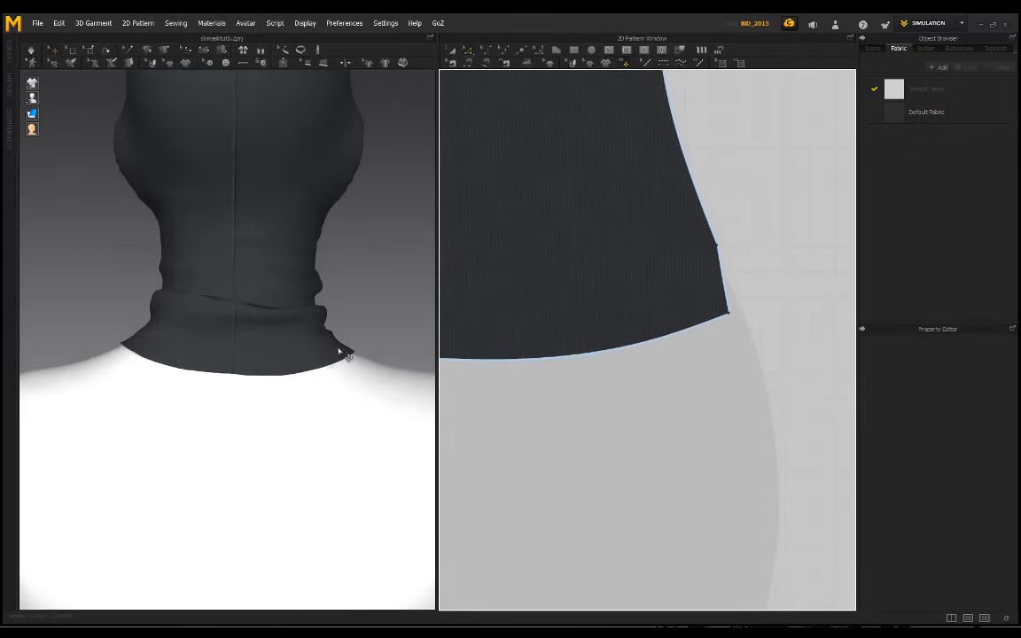
{"action": "scroll", "coordinate": [346, 297], "scroll_direction": "down", "scroll_amount": 3}
{"action": "right_click_drag", "start_coordinate": [346, 292], "coordinate": [269, 284]}
{"action": "key", "text": "space"}
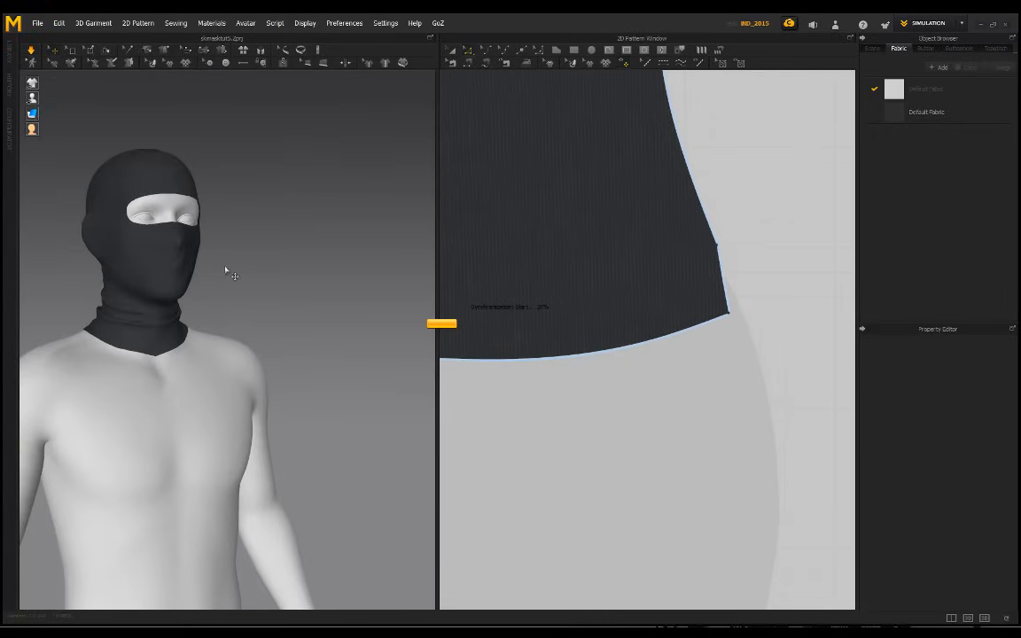
{"action": "key", "text": "space"}
- Examine the mask's front hem, neck folds and eye opening from several angles
{"action": "scroll", "coordinate": [222, 259], "scroll_direction": "down", "scroll_amount": 2}
{"action": "right_click_drag", "start_coordinate": [219, 261], "coordinate": [204, 271]}
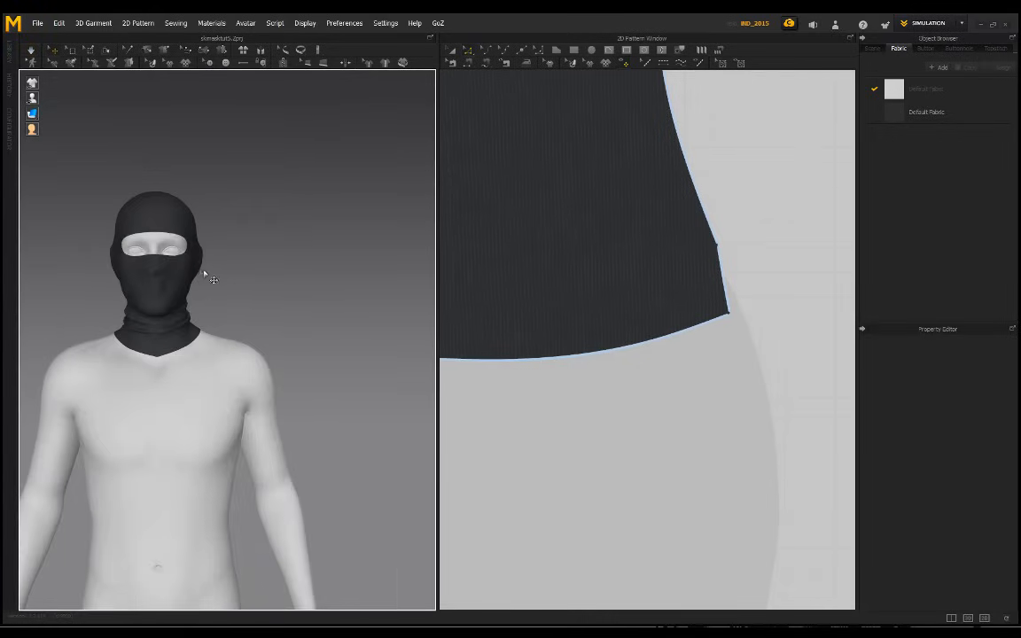
{"action": "scroll", "coordinate": [137, 360], "scroll_direction": "up", "scroll_amount": 1}
{"action": "scroll", "coordinate": [132, 383], "scroll_direction": "up", "scroll_amount": 3}
{"action": "scroll", "coordinate": [217, 434], "scroll_direction": "up", "scroll_amount": 2}
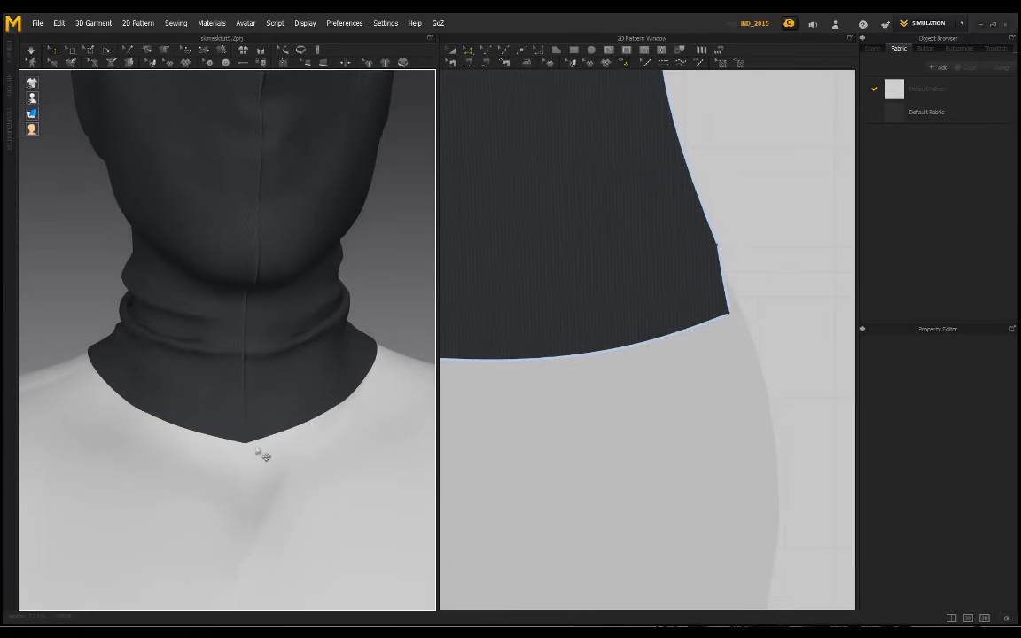
{"action": "scroll", "coordinate": [255, 450], "scroll_direction": "down", "scroll_amount": 4}
{"action": "right_click_drag", "start_coordinate": [119, 326], "coordinate": [364, 332]}
{"action": "scroll", "coordinate": [230, 333], "scroll_direction": "down", "scroll_amount": 2}
{"action": "scroll", "coordinate": [344, 326], "scroll_direction": "up", "scroll_amount": 2}
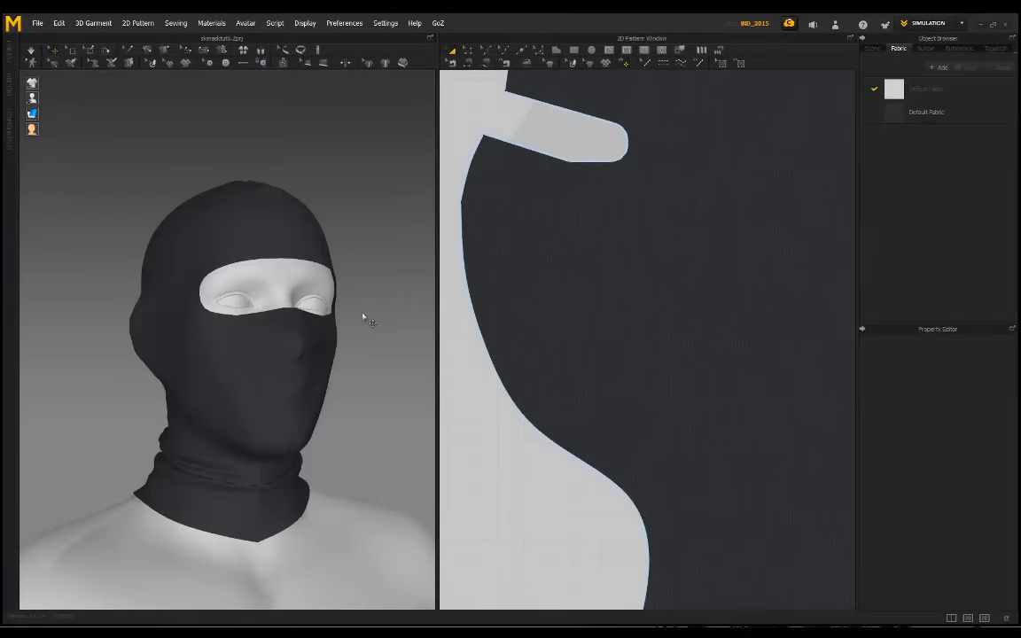
{"action": "right_click_drag", "start_coordinate": [364, 318], "coordinate": [337, 319]}
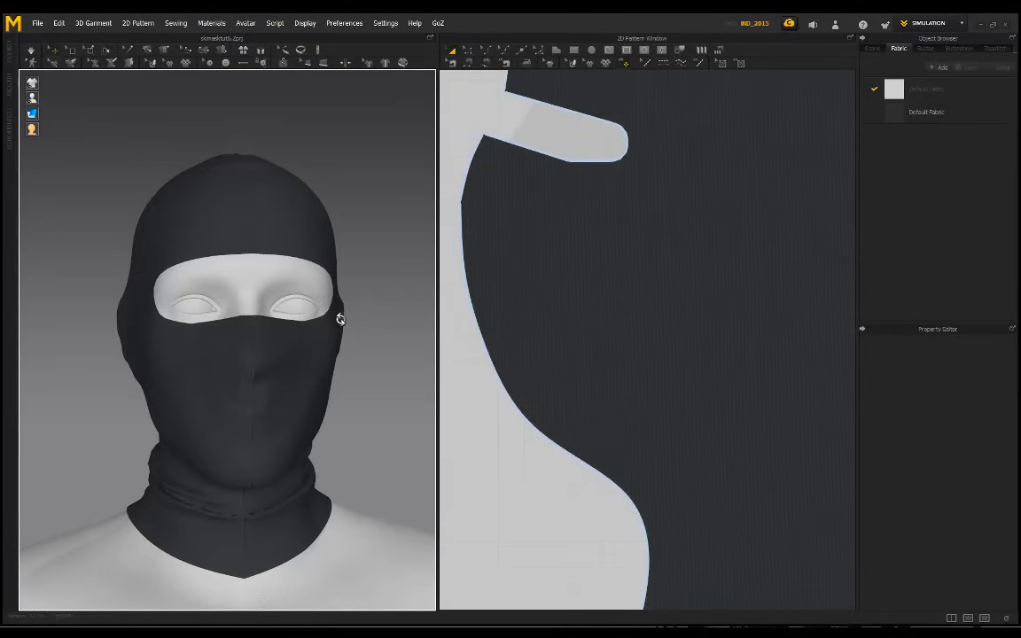
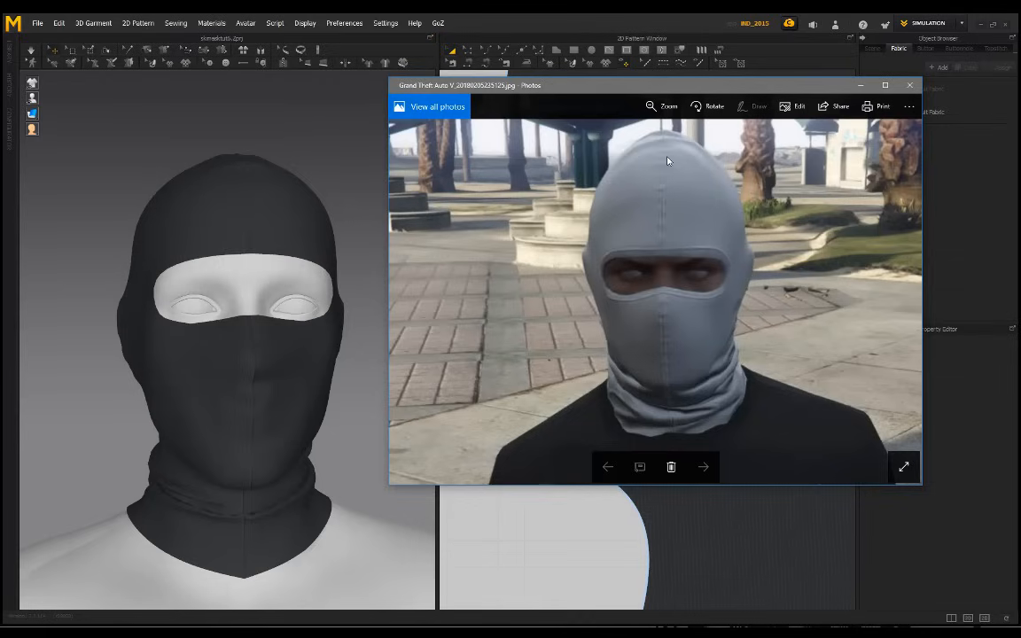
- Compare the mask with the grey balaclava reference image in Photos, and close the image
{"action": "left_click_drag", "start_coordinate": [669, 86], "coordinate": [459, 105]}
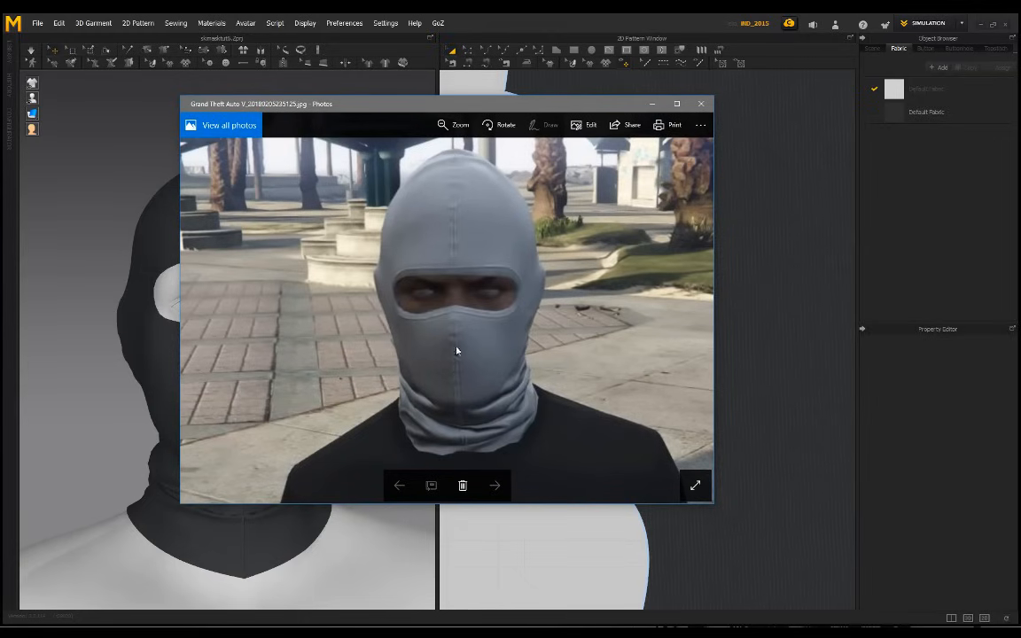
{"action": "left_click_drag", "start_coordinate": [462, 111], "coordinate": [570, 118]}
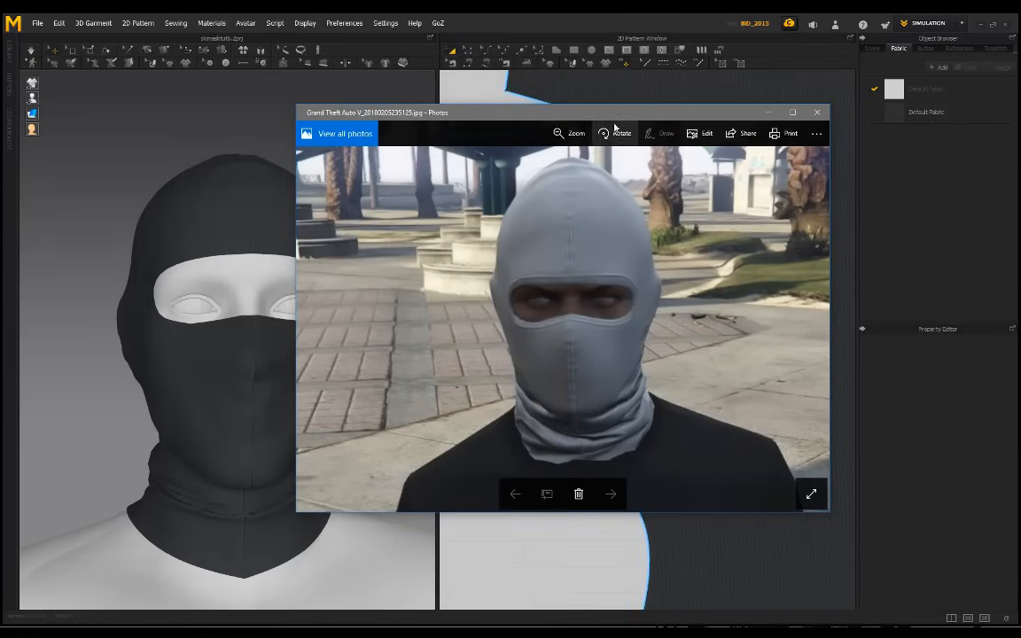
{"action": "left_click_drag", "start_coordinate": [556, 115], "coordinate": [495, 125]}
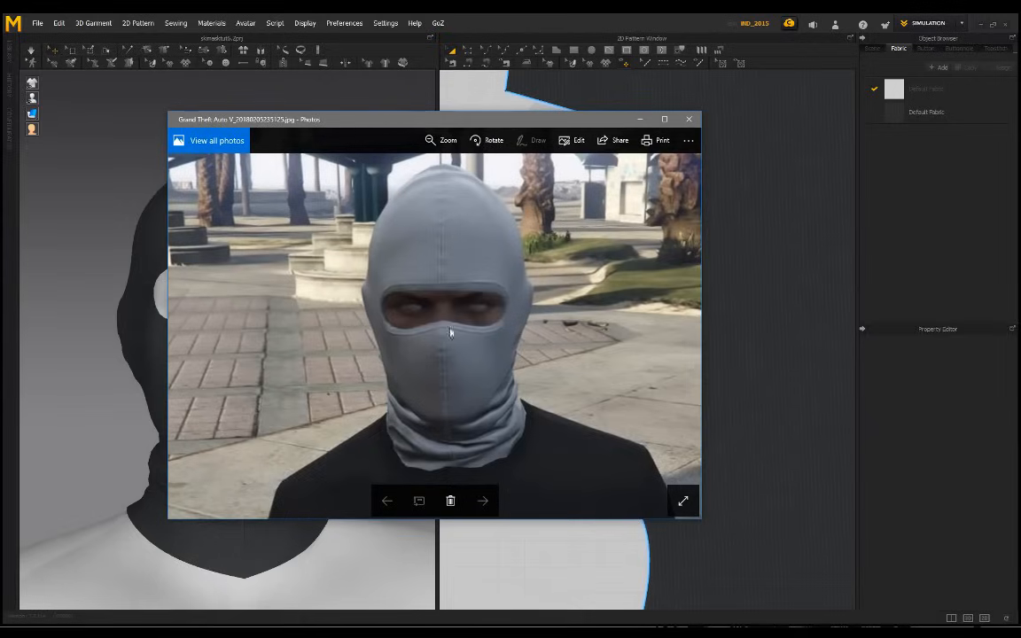
{"action": "left_click", "coordinate": [689, 118]}
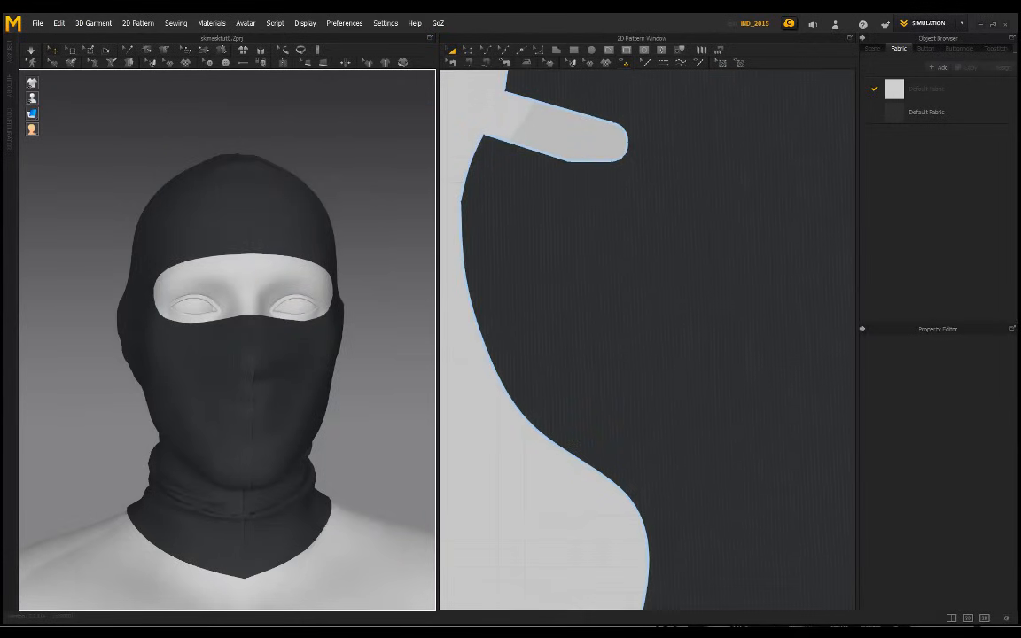
- Convert the angular point on the eye opening's lower edge to a curve point to smooth that edge
{"action": "right_click_drag", "start_coordinate": [272, 213], "coordinate": [388, 192]}
{"action": "right_click_drag", "start_coordinate": [212, 279], "coordinate": [177, 257]}
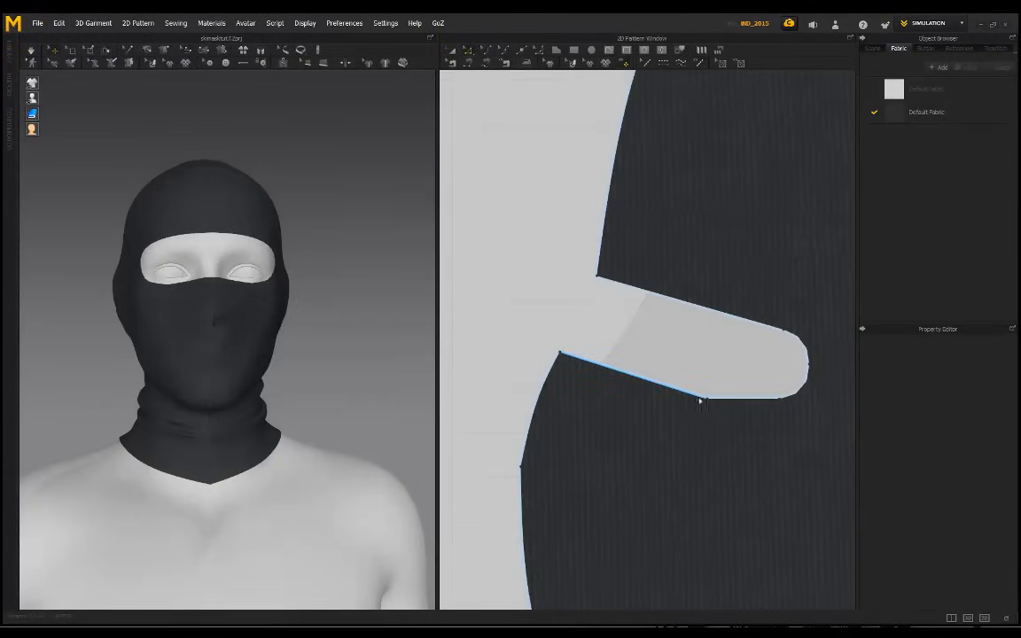
{"action": "middle_click_drag", "start_coordinate": [685, 355], "coordinate": [652, 347]}
{"action": "left_click", "coordinate": [667, 388]}
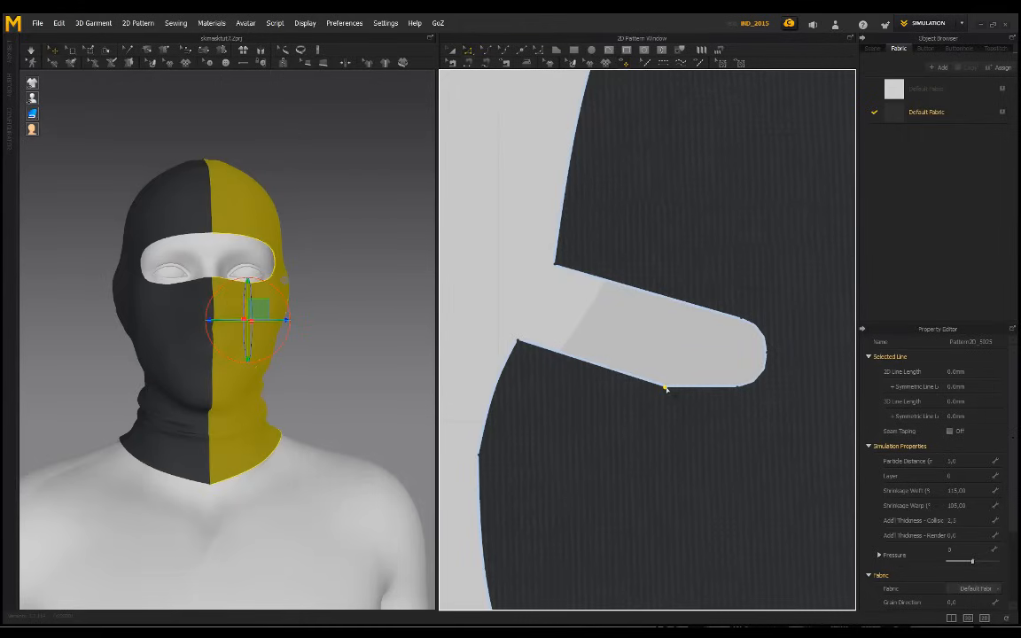
{"action": "right_click", "coordinate": [667, 390]}
{"action": "left_click", "coordinate": [702, 427]}
{"action": "key", "text": "space"}
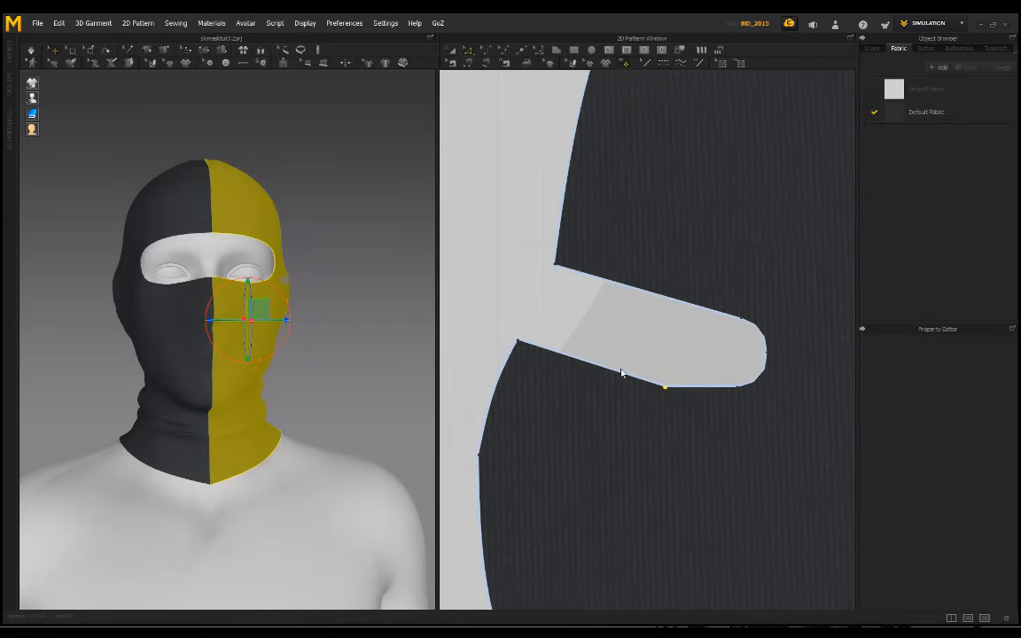
{"action": "key", "text": "v"}
{"action": "left_click", "coordinate": [665, 387]}
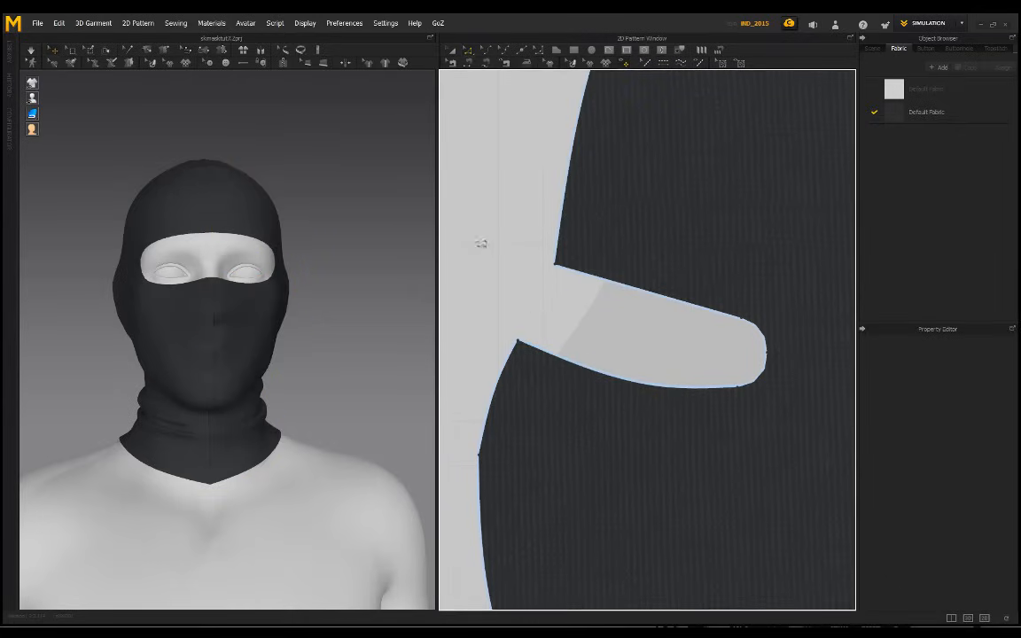
- Examine the eye opening and overall fit of the mask from the front, side and three-quarter views
{"action": "scroll", "coordinate": [217, 239], "scroll_direction": "up", "scroll_amount": 6}
{"action": "right_click_drag", "start_coordinate": [205, 239], "coordinate": [337, 285]}
{"action": "scroll", "coordinate": [239, 251], "scroll_direction": "down", "scroll_amount": 5}
{"action": "scroll", "coordinate": [185, 237], "scroll_direction": "down", "scroll_amount": 3}
{"action": "scroll", "coordinate": [188, 249], "scroll_direction": "up", "scroll_amount": 5}
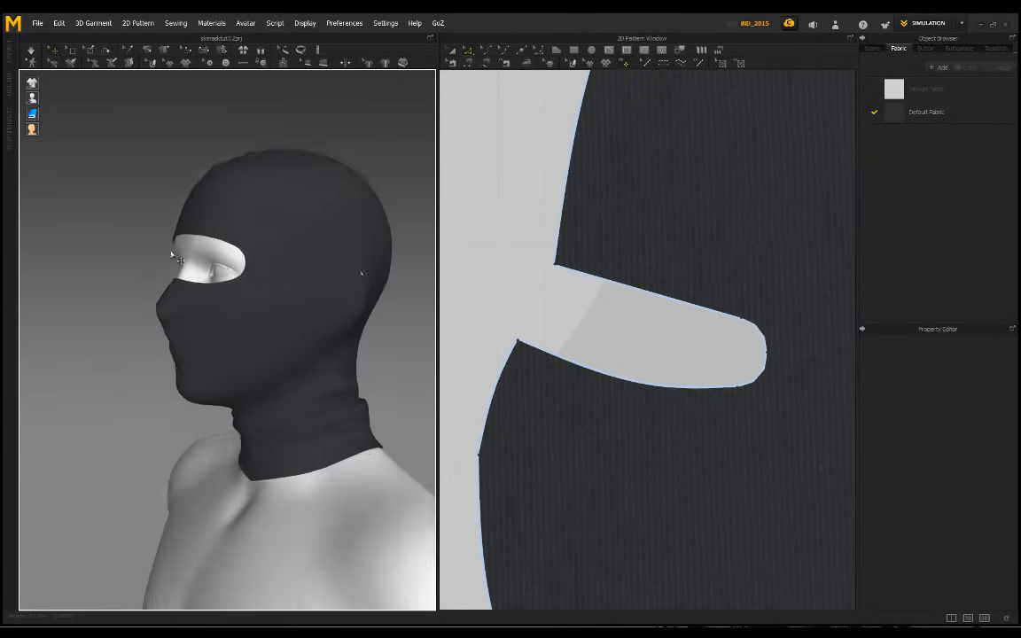
{"action": "scroll", "coordinate": [188, 249], "scroll_direction": "up", "scroll_amount": 1}
{"action": "middle_click_drag", "start_coordinate": [188, 249], "coordinate": [196, 296]}
{"action": "scroll", "coordinate": [213, 261], "scroll_direction": "up", "scroll_amount": 5}
{"action": "right_click_drag", "start_coordinate": [213, 261], "coordinate": [283, 273]}
{"action": "scroll", "coordinate": [282, 276], "scroll_direction": "down", "scroll_amount": 6}
{"action": "scroll", "coordinate": [284, 272], "scroll_direction": "down", "scroll_amount": 3}
{"action": "scroll", "coordinate": [265, 262], "scroll_direction": "down", "scroll_amount": 1}
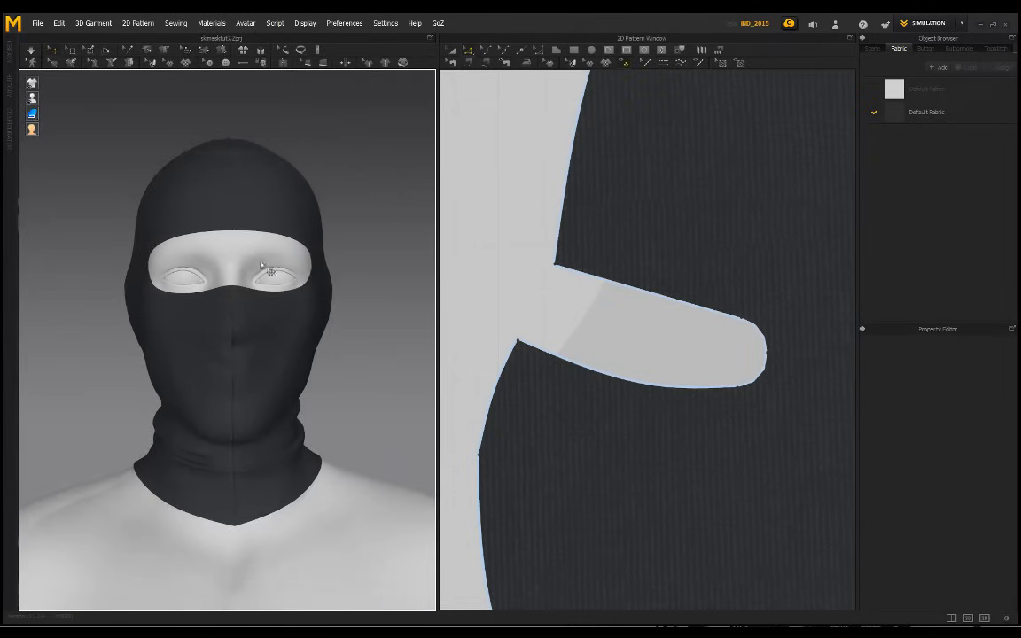
{"action": "right_click_drag", "start_coordinate": [224, 262], "coordinate": [266, 283]}
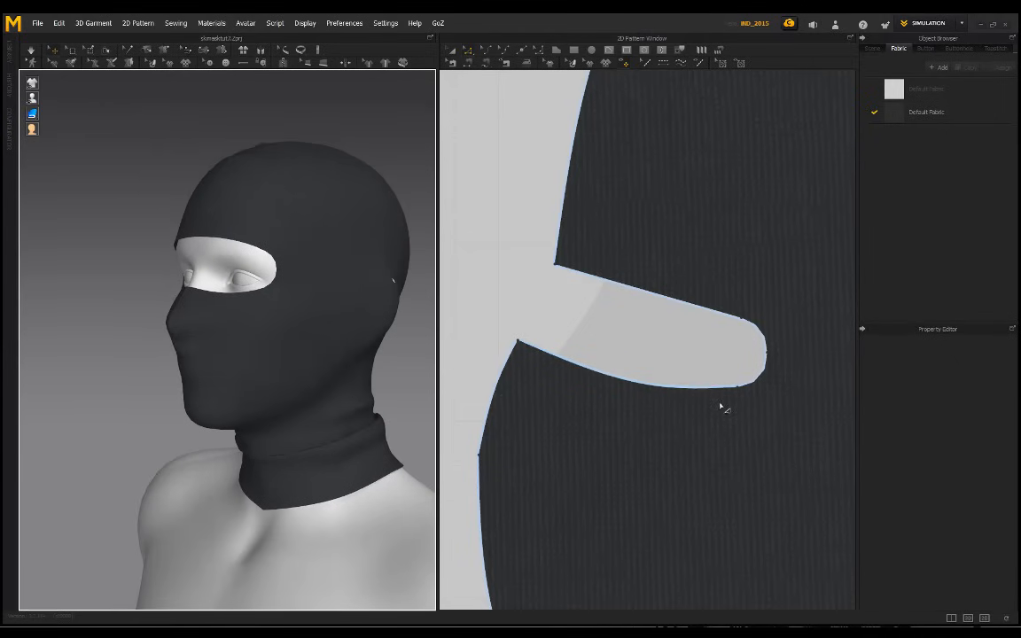
- Offset the whole outline of the eye opening as an internal line at a distance of 12 mm
{"action": "left_click", "coordinate": [760, 388]}
{"action": "left_click", "coordinate": [754, 386], "text": "shift"}
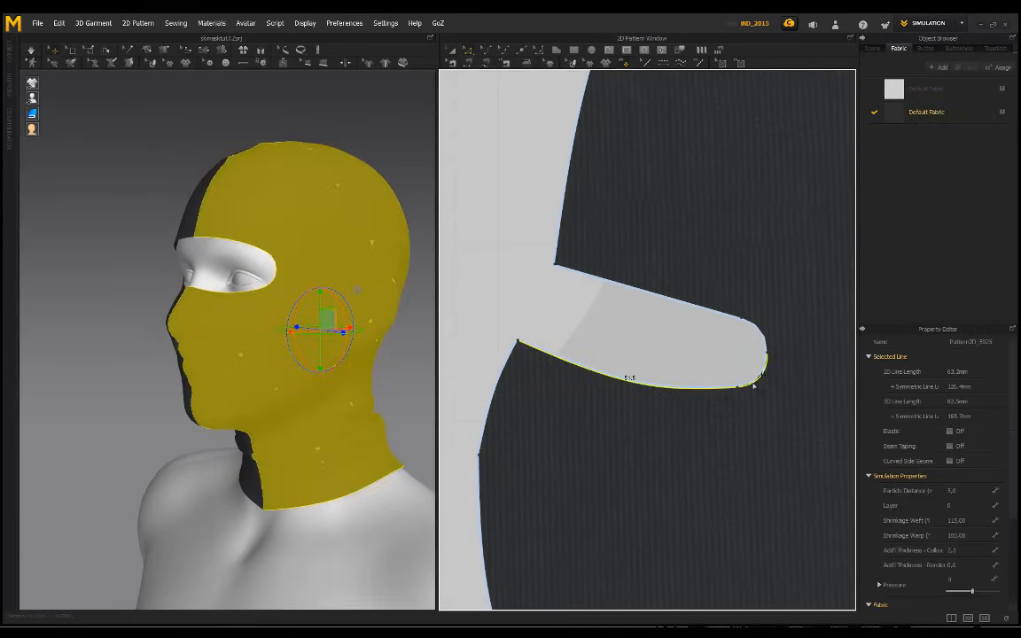
{"action": "left_click", "coordinate": [728, 319], "text": "shift"}
{"action": "right_click", "coordinate": [721, 314]}
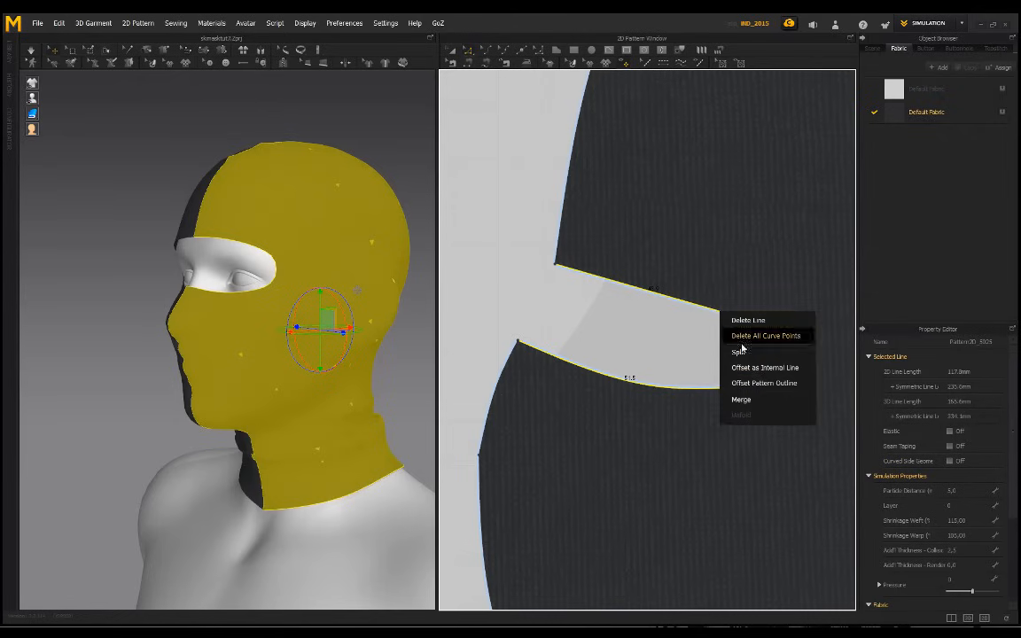
{"action": "left_click", "coordinate": [765, 367]}
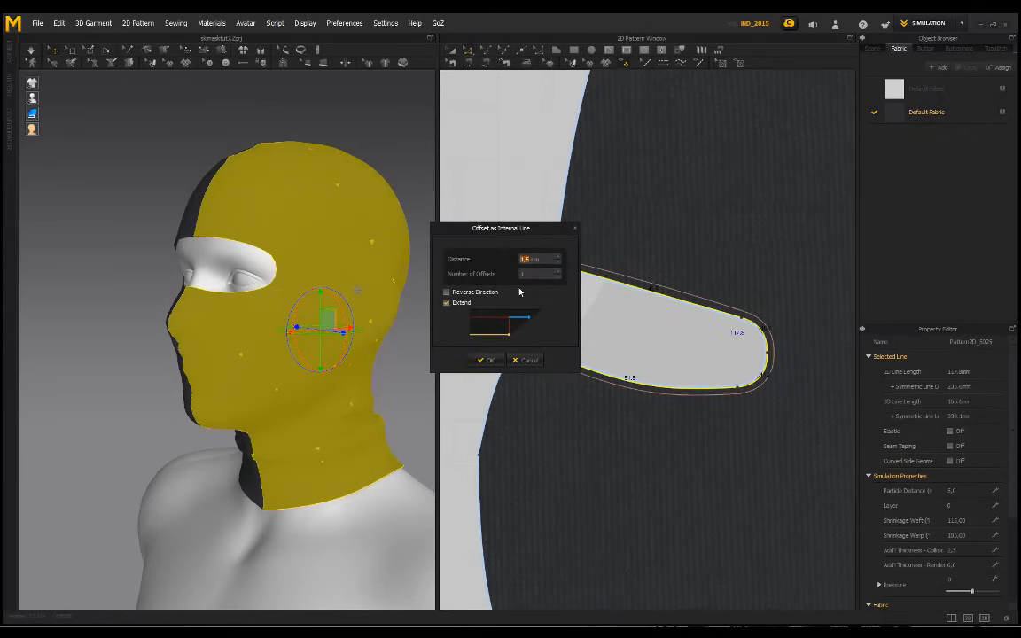
{"action": "type", "text": "12"}
{"action": "key", "text": "Return"}
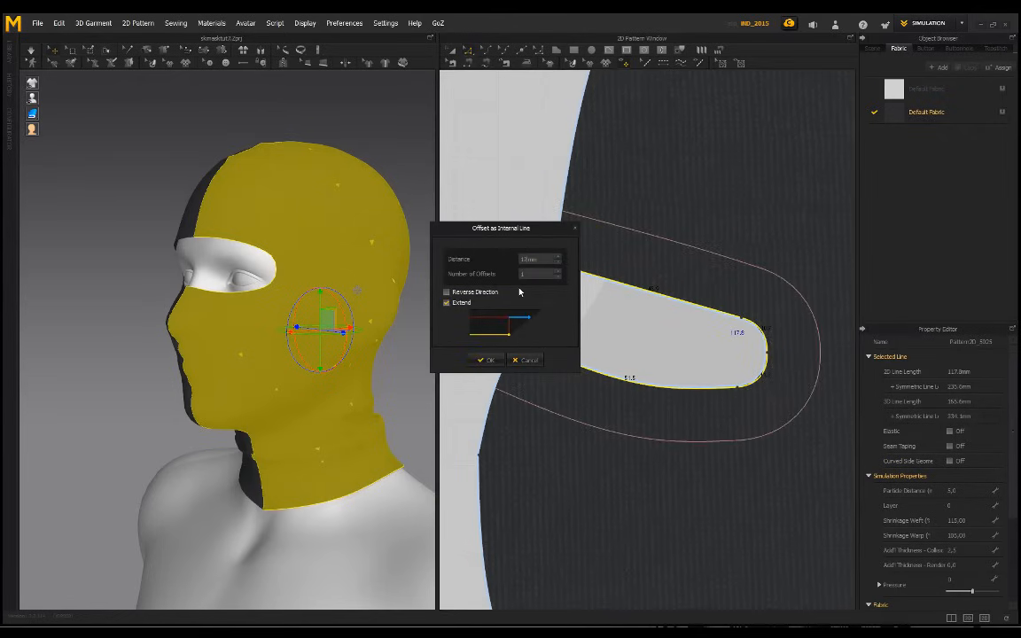
{"action": "left_click", "coordinate": [487, 359]}
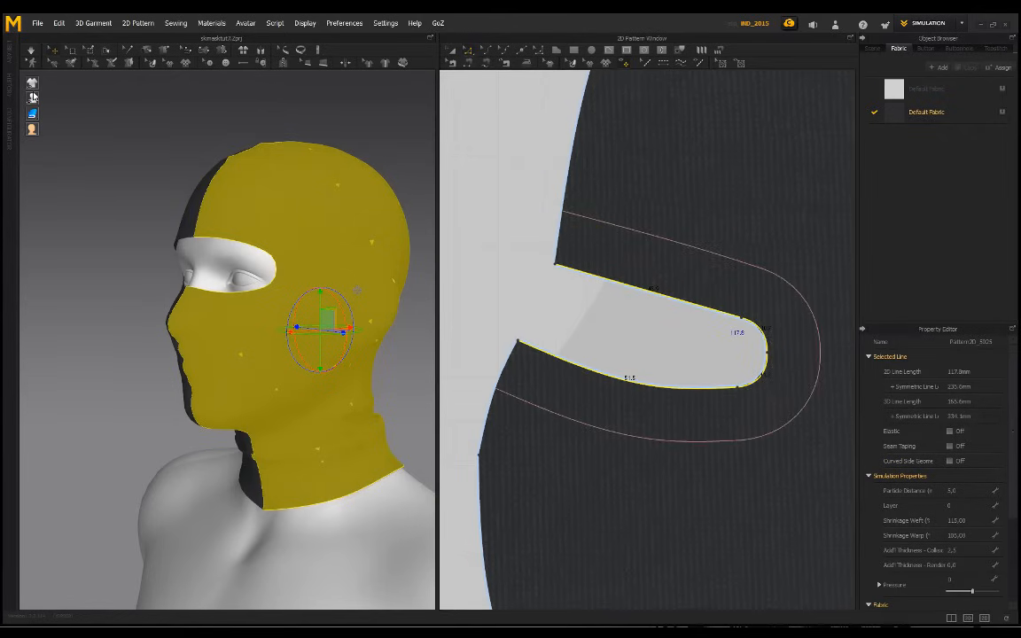
- Show internal lines on the 3D garment and inspect the offset line around the eye opening
{"action": "left_click", "coordinate": [290, 297]}
{"action": "mouse_move", "coordinate": [33, 84]}
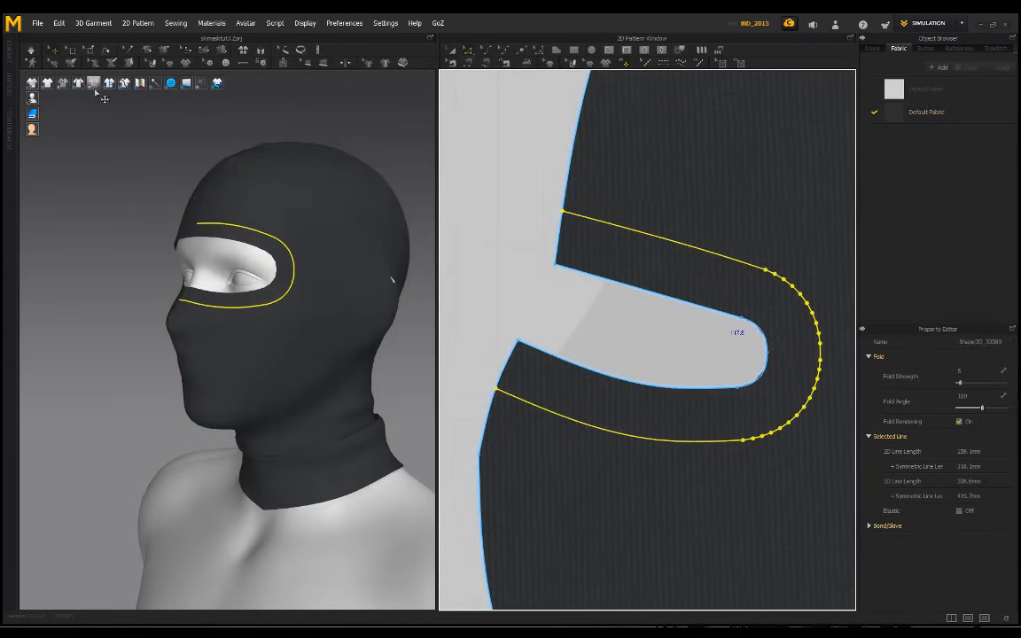
{"action": "left_click", "coordinate": [93, 86]}
{"action": "scroll", "coordinate": [163, 240], "scroll_direction": "down", "scroll_amount": 2}
{"action": "left_click", "coordinate": [151, 281]}
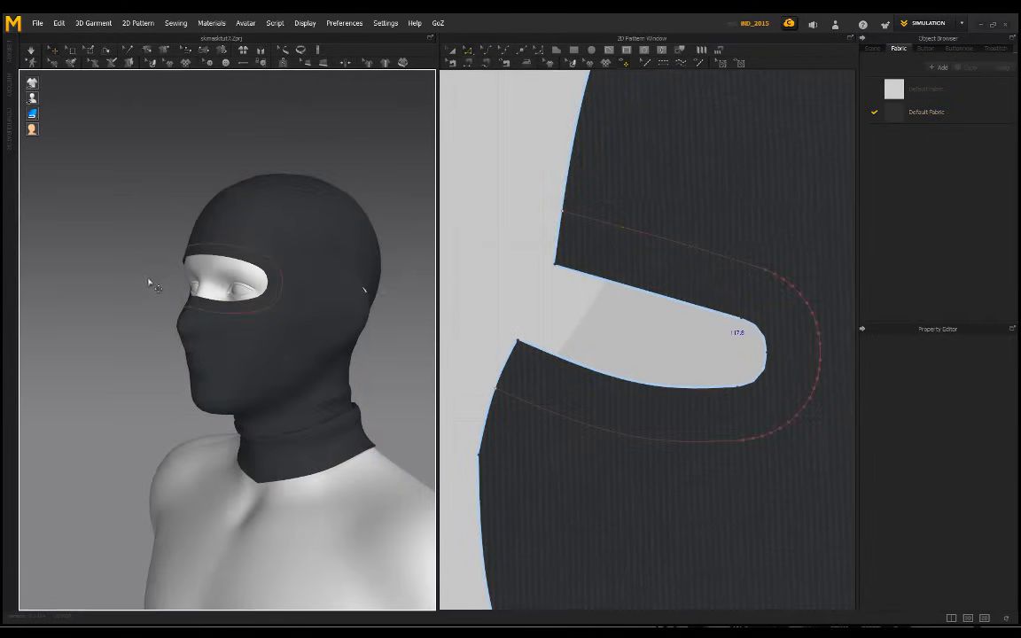
{"action": "mouse_move", "coordinate": [153, 283]}
{"action": "right_mouse_down"}
{"action": "mouse_move", "coordinate": [292, 278]}
{"action": "mouse_move", "coordinate": [133, 277]}
{"action": "right_mouse_up"}
{"action": "scroll", "coordinate": [280, 291], "scroll_direction": "up", "scroll_amount": 5}
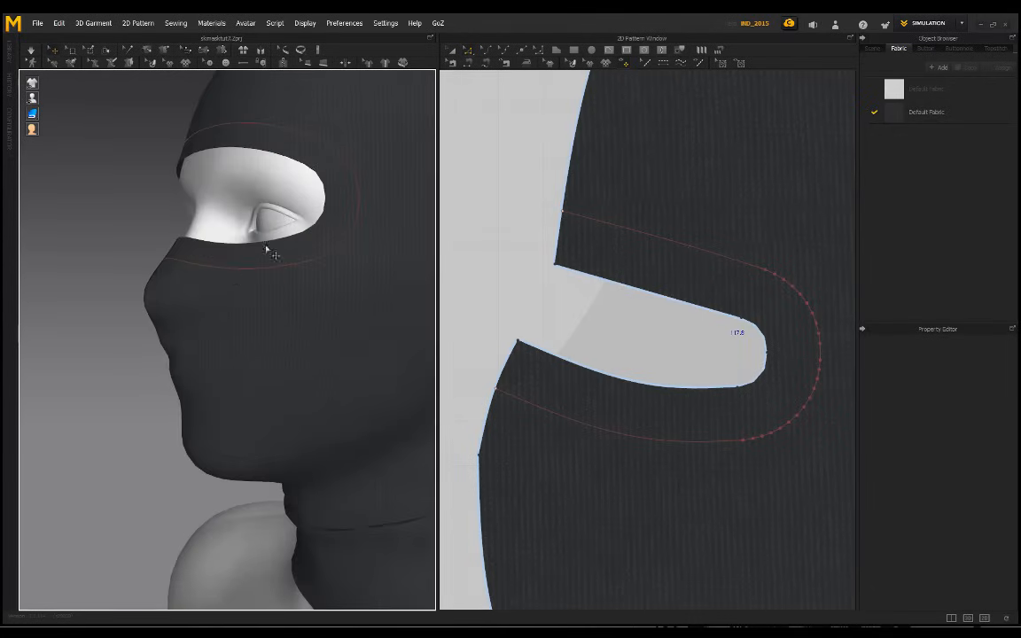
{"action": "middle_click_drag", "start_coordinate": [267, 251], "coordinate": [255, 288]}
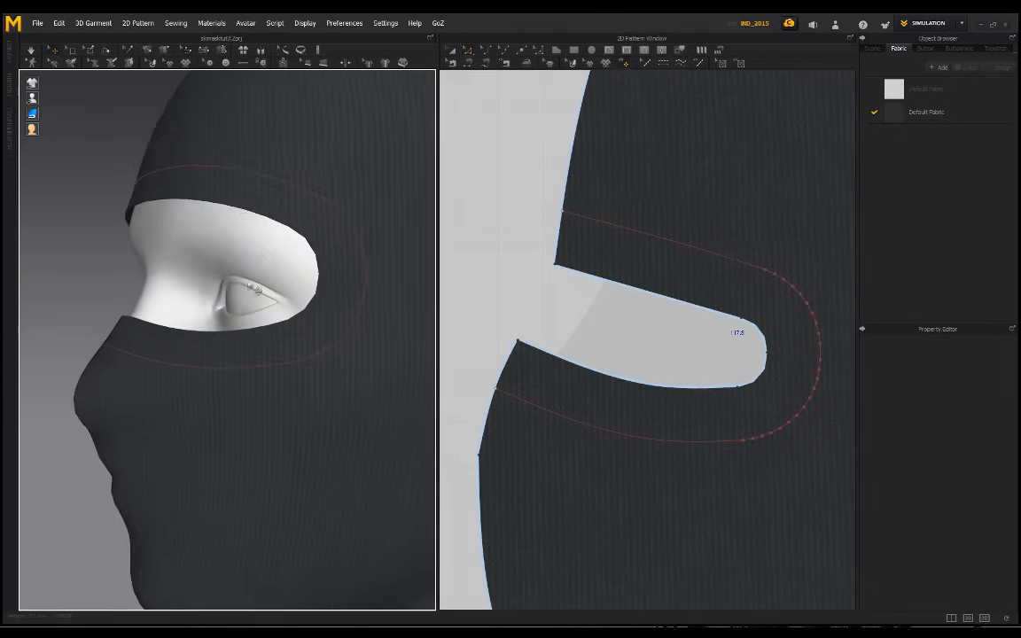
- Cut and sew the pattern along the internal line around the eye opening to make a separate band
{"action": "left_click", "coordinate": [707, 446]}
{"action": "right_click", "coordinate": [707, 447]}
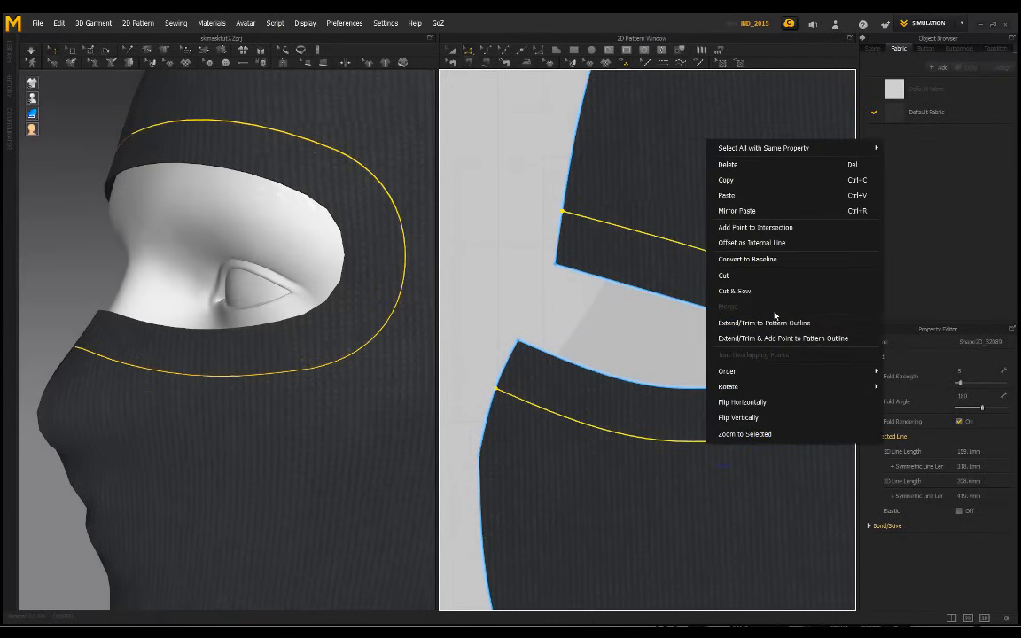
{"action": "left_click", "coordinate": [745, 291]}
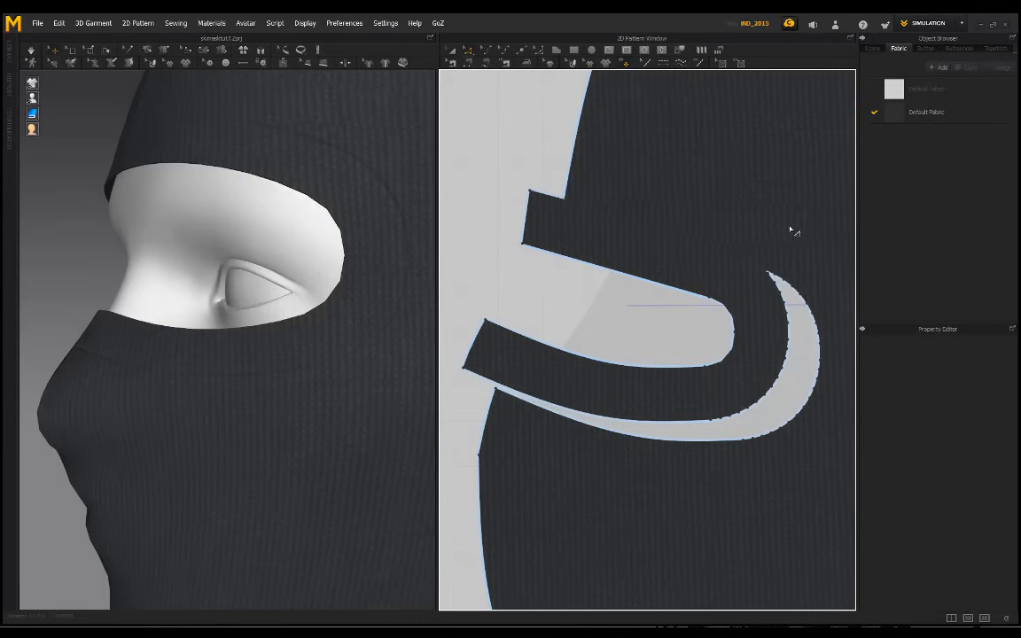
- Briefly simulate the mask with its sewn eye band while viewing it from the front
{"action": "scroll", "coordinate": [285, 214], "scroll_direction": "down", "scroll_amount": 5}
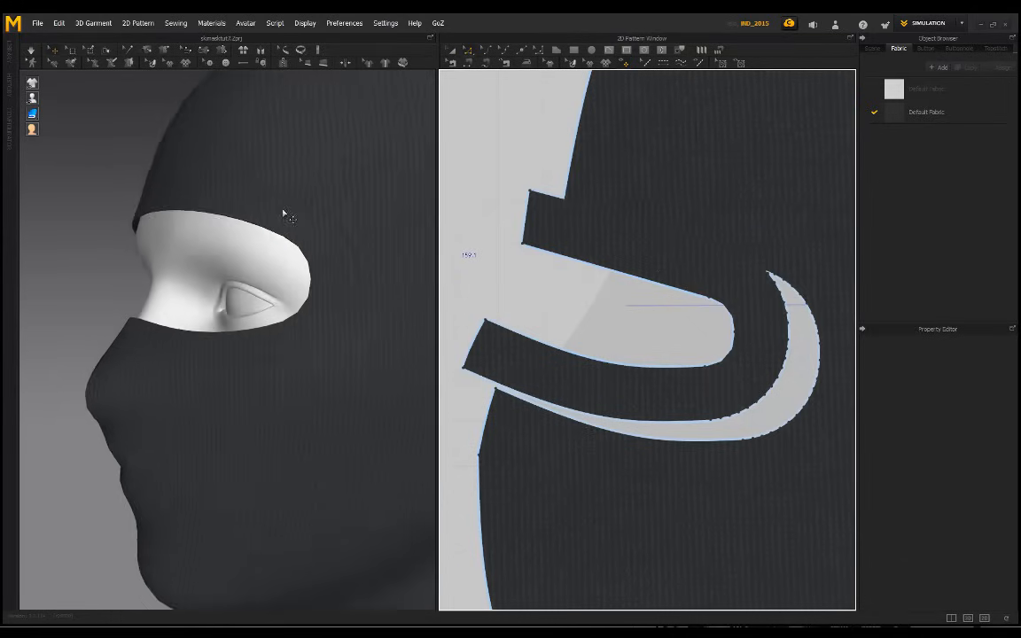
{"action": "key", "text": "2"}
{"action": "scroll", "coordinate": [273, 272], "scroll_direction": "down", "scroll_amount": 4}
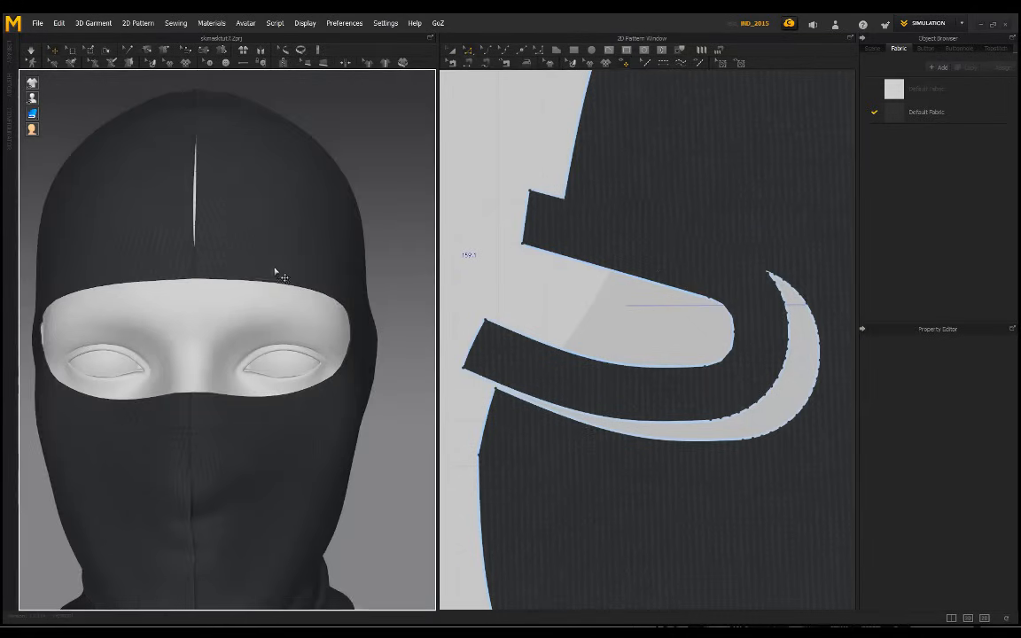
{"action": "key", "text": "space"}
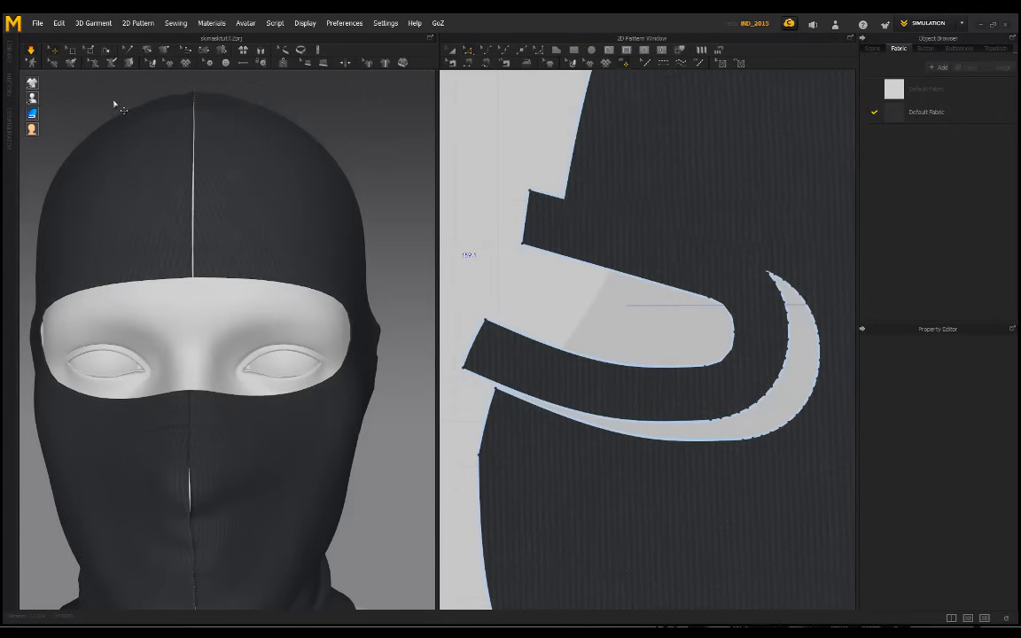
{"action": "key", "text": "space"}
{"action": "scroll", "coordinate": [128, 144], "scroll_direction": "down", "scroll_amount": 3}
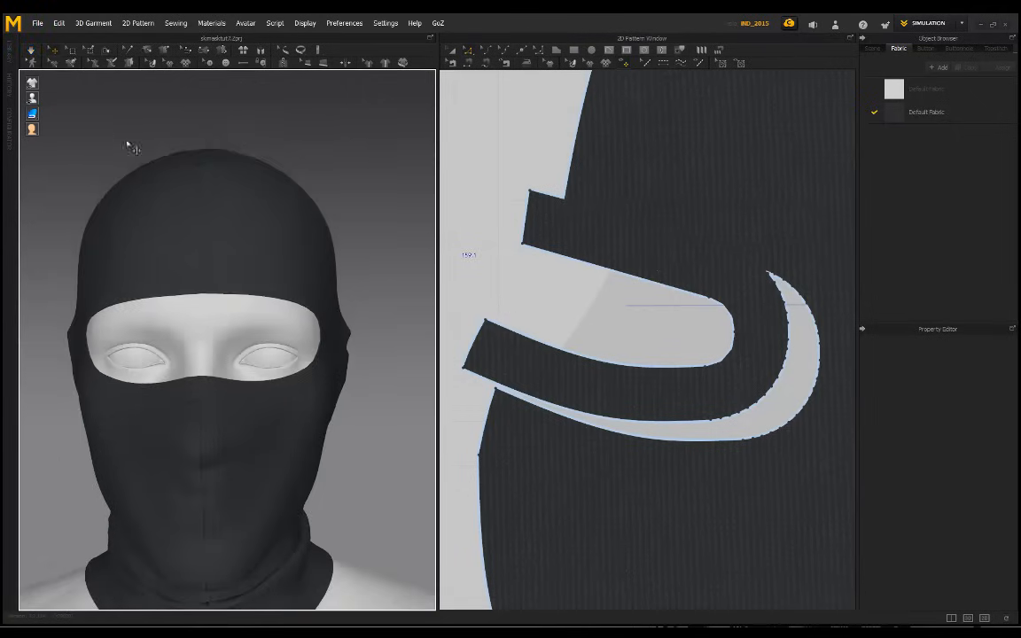
- Restart the simulation and tug the fabric outward over the exposed ear
{"action": "right_click_drag", "start_coordinate": [138, 142], "coordinate": [123, 172]}
{"action": "scroll", "coordinate": [235, 209], "scroll_direction": "up", "scroll_amount": 6}
{"action": "scroll", "coordinate": [248, 186], "scroll_direction": "down", "scroll_amount": 4}
{"action": "scroll", "coordinate": [286, 256], "scroll_direction": "up", "scroll_amount": 5}
{"action": "scroll", "coordinate": [285, 257], "scroll_direction": "down", "scroll_amount": 4}
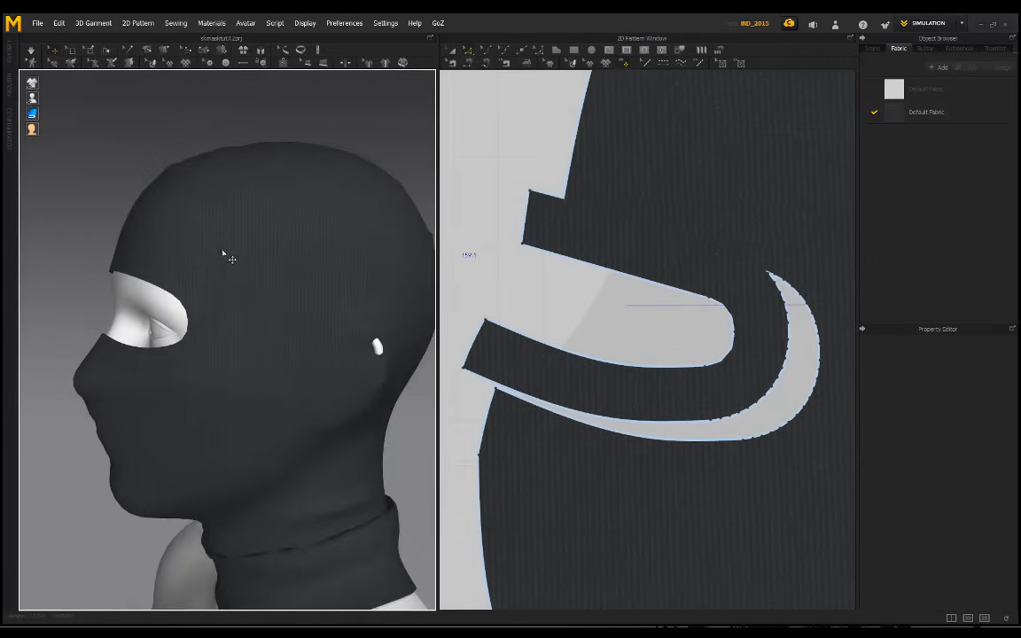
{"action": "right_click_drag", "start_coordinate": [228, 255], "coordinate": [394, 284]}
{"action": "scroll", "coordinate": [296, 335], "scroll_direction": "up", "scroll_amount": 5}
{"action": "left_click", "coordinate": [261, 342]}
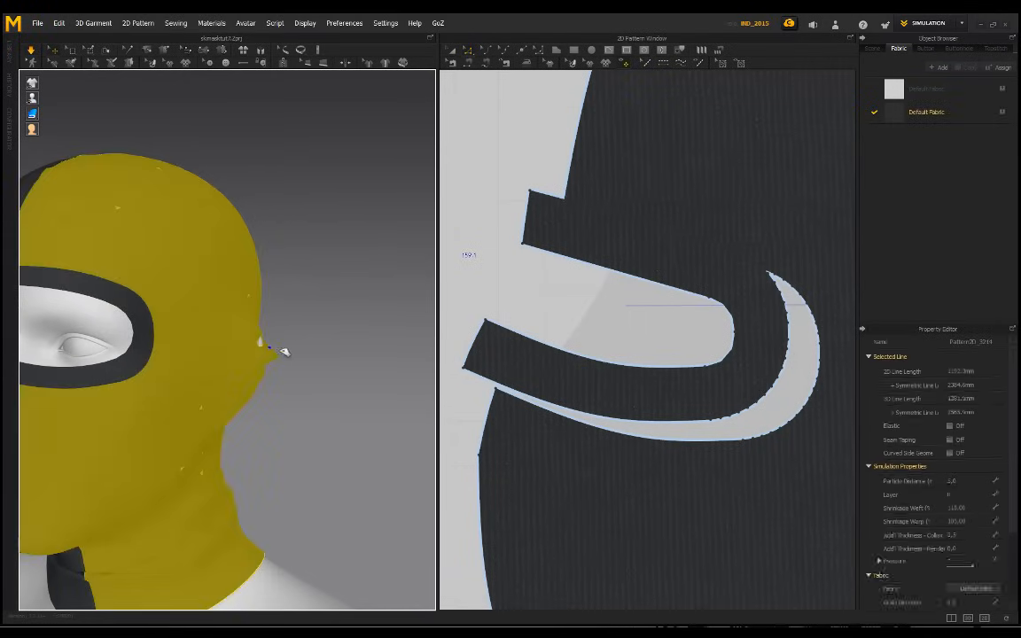
{"action": "left_click", "coordinate": [312, 339]}
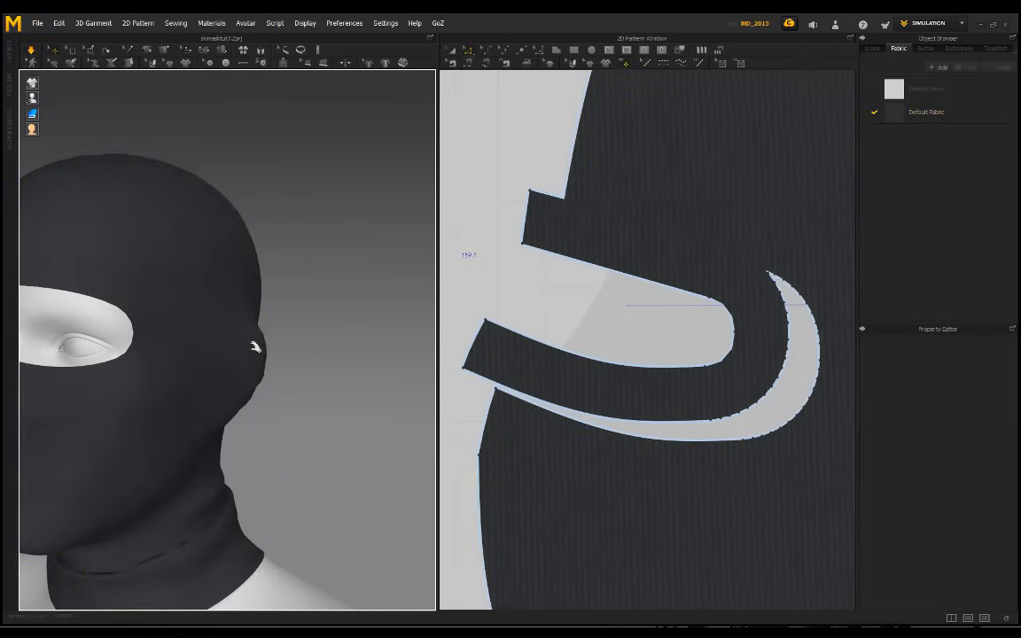
- Duplicate the mask's Default Fabric and set the copy's colour to light grey BCBCBC
{"action": "scroll", "coordinate": [255, 347], "scroll_direction": "down", "scroll_amount": 4}
{"action": "right_click_drag", "start_coordinate": [224, 296], "coordinate": [203, 324]}
{"action": "scroll", "coordinate": [284, 336], "scroll_direction": "up", "scroll_amount": 5}
{"action": "scroll", "coordinate": [303, 359], "scroll_direction": "up", "scroll_amount": 3}
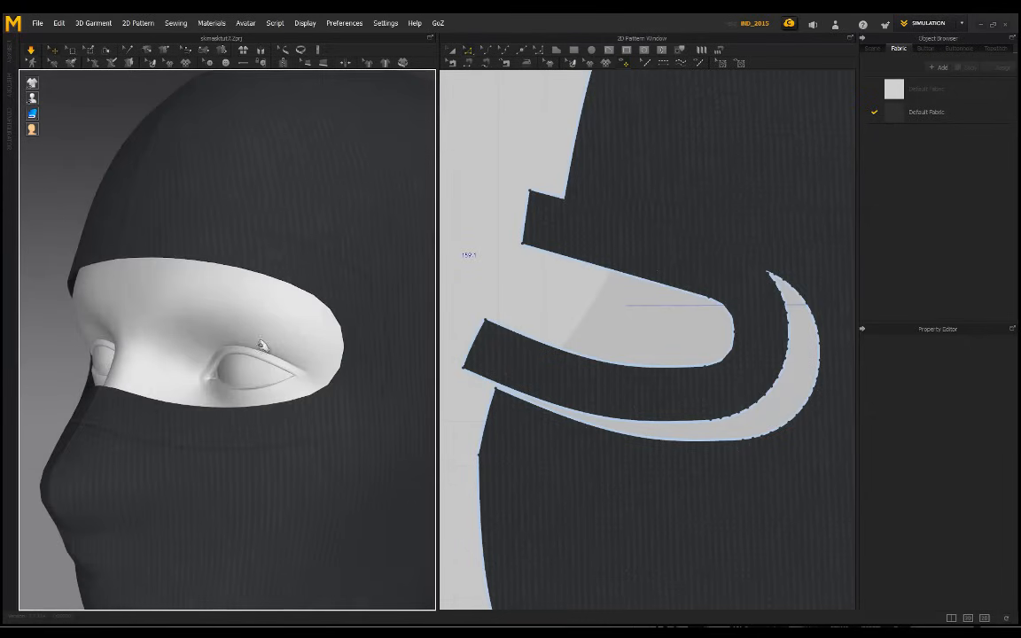
{"action": "scroll", "coordinate": [188, 297], "scroll_direction": "up", "scroll_amount": 6}
{"action": "scroll", "coordinate": [195, 282], "scroll_direction": "down", "scroll_amount": 5}
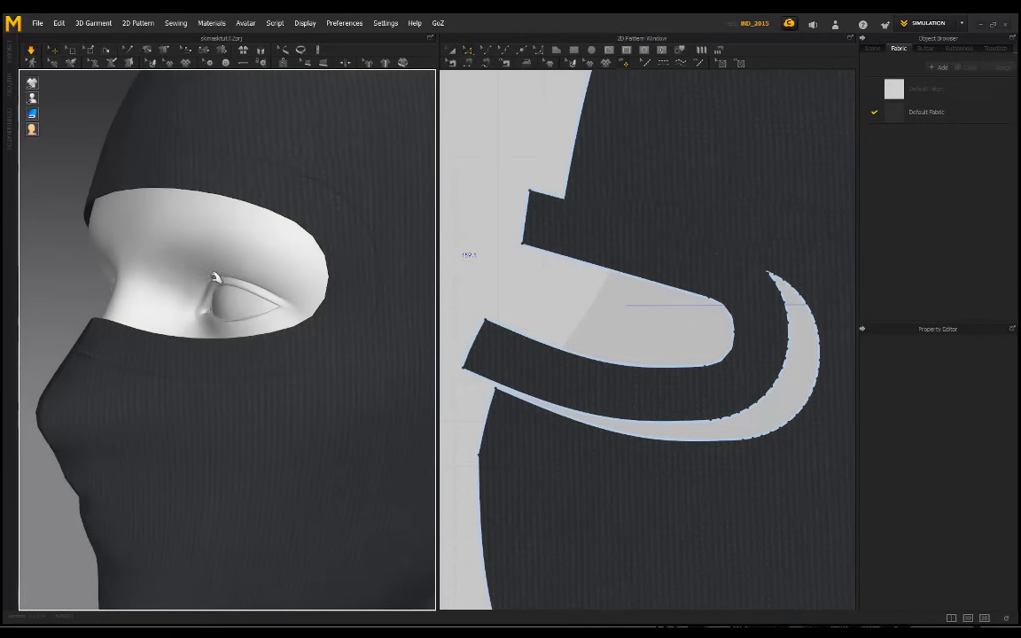
{"action": "left_click", "coordinate": [927, 111]}
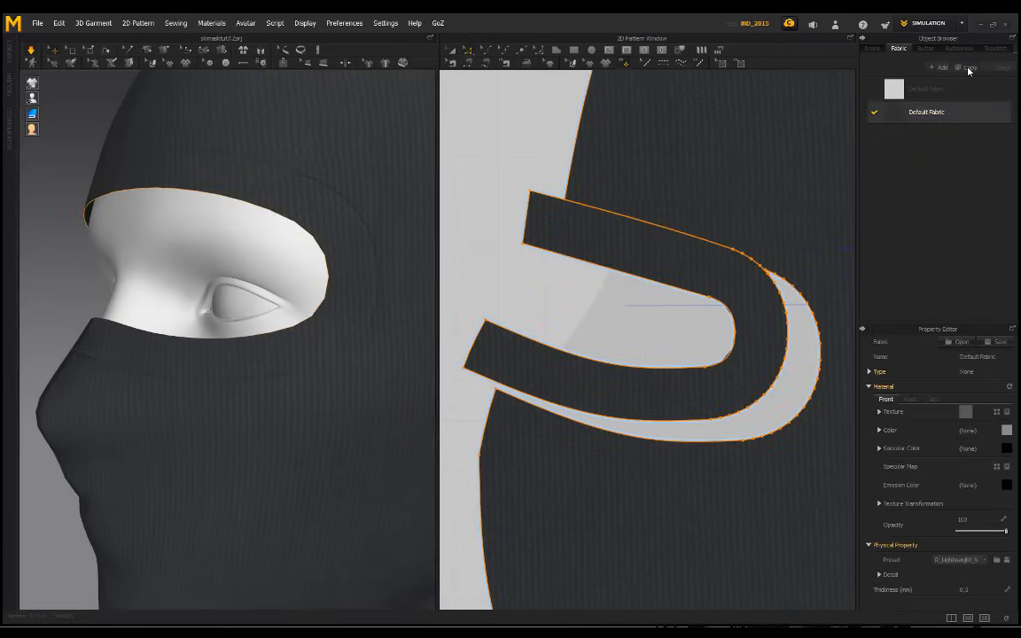
{"action": "left_click", "coordinate": [969, 68]}
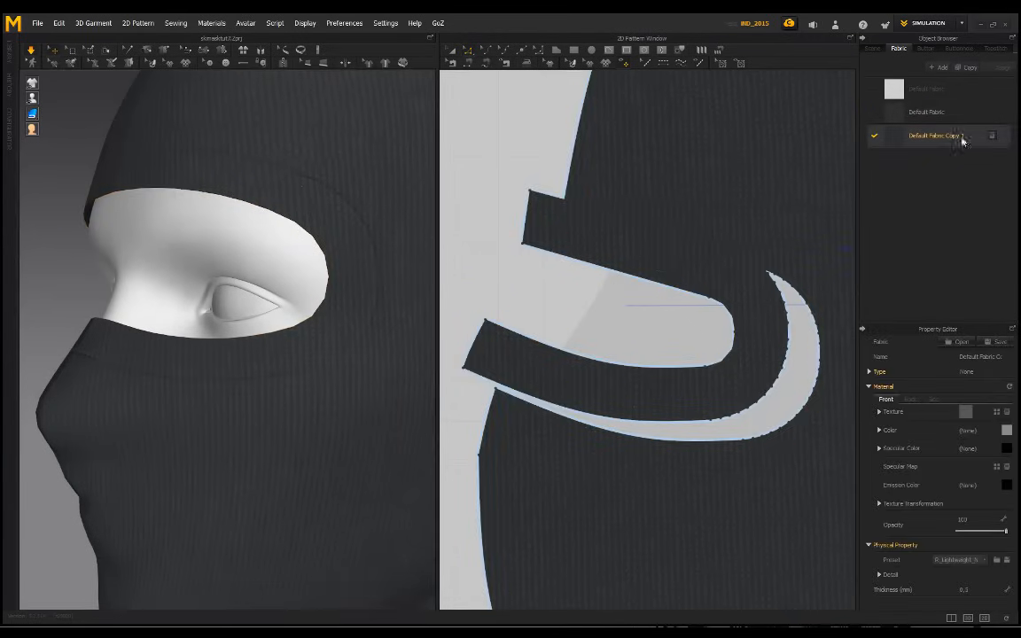
{"action": "left_click", "coordinate": [1007, 430]}
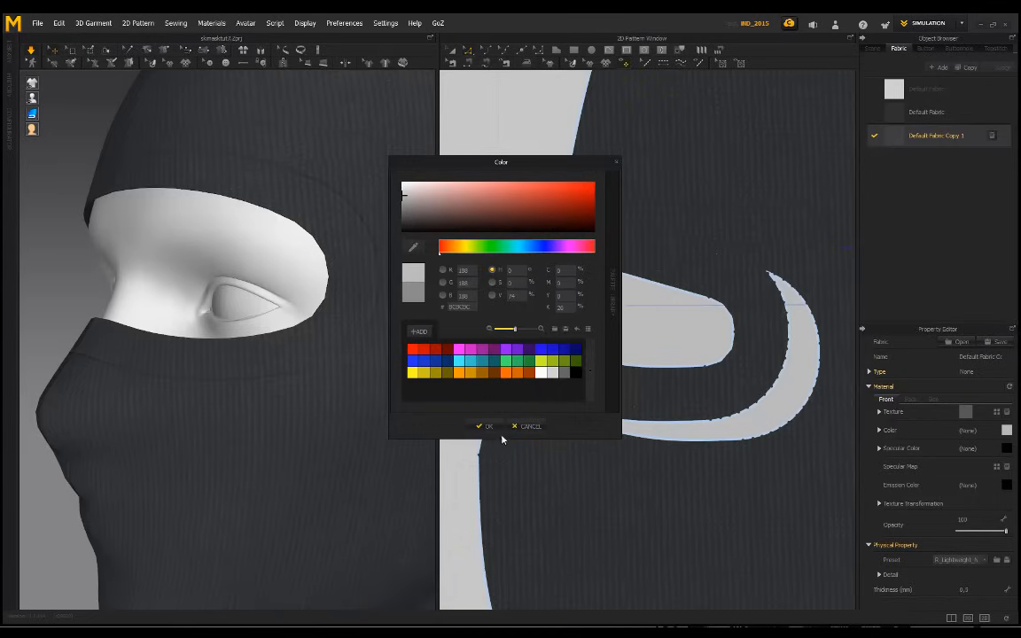
{"action": "left_click", "coordinate": [489, 428]}
- Assign Default Fabric Copy 1 to the eye band pieces on both mask halves
{"action": "left_click", "coordinate": [453, 56]}
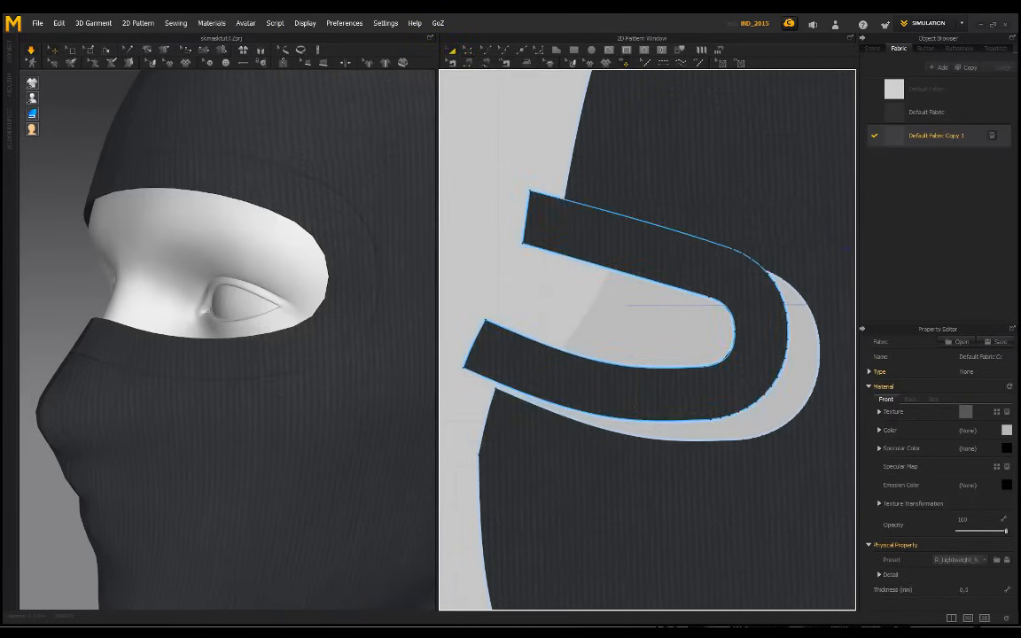
{"action": "left_click", "coordinate": [761, 389]}
{"action": "scroll", "coordinate": [765, 391], "scroll_direction": "down", "scroll_amount": 6}
{"action": "middle_click_drag", "start_coordinate": [833, 315], "coordinate": [443, 304]}
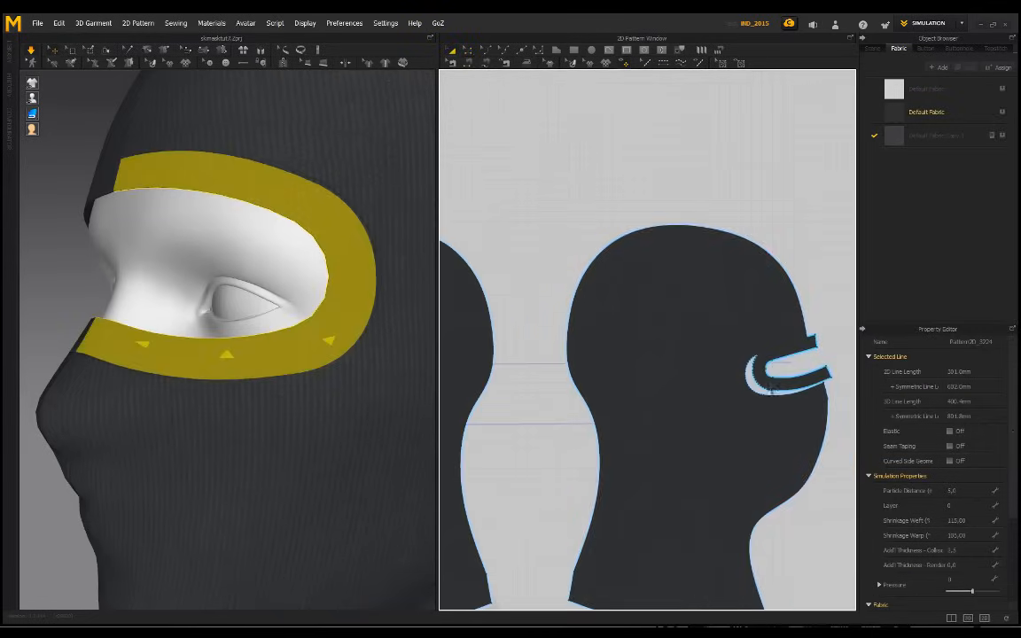
{"action": "left_click", "coordinate": [780, 387], "text": "shift"}
{"action": "scroll", "coordinate": [938, 469], "scroll_direction": "down", "scroll_amount": 3}
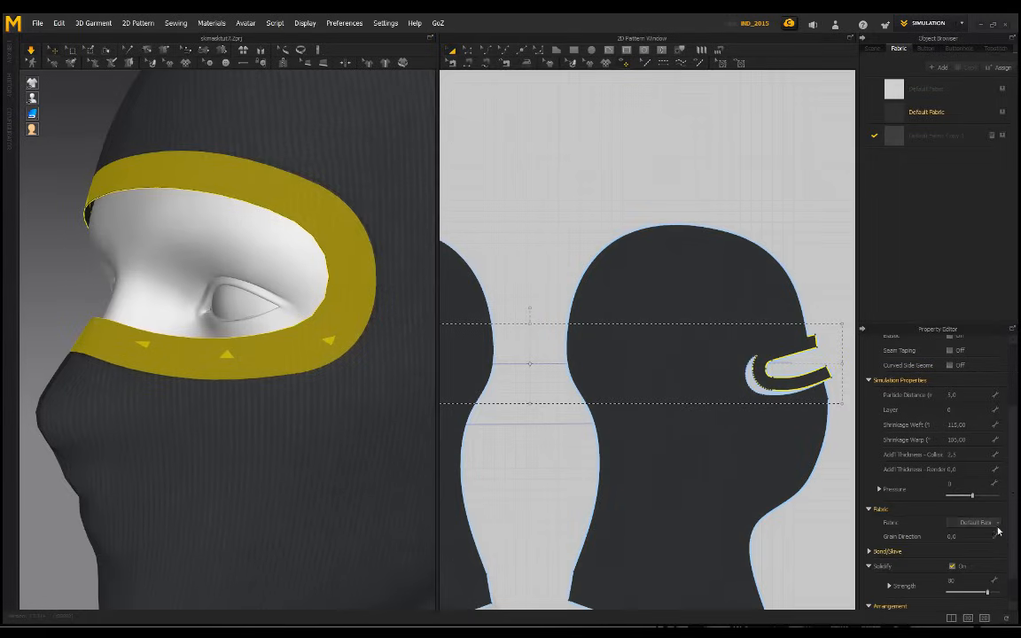
{"action": "left_click", "coordinate": [998, 530]}
{"action": "left_click", "coordinate": [975, 537]}
{"action": "left_click", "coordinate": [152, 249]}
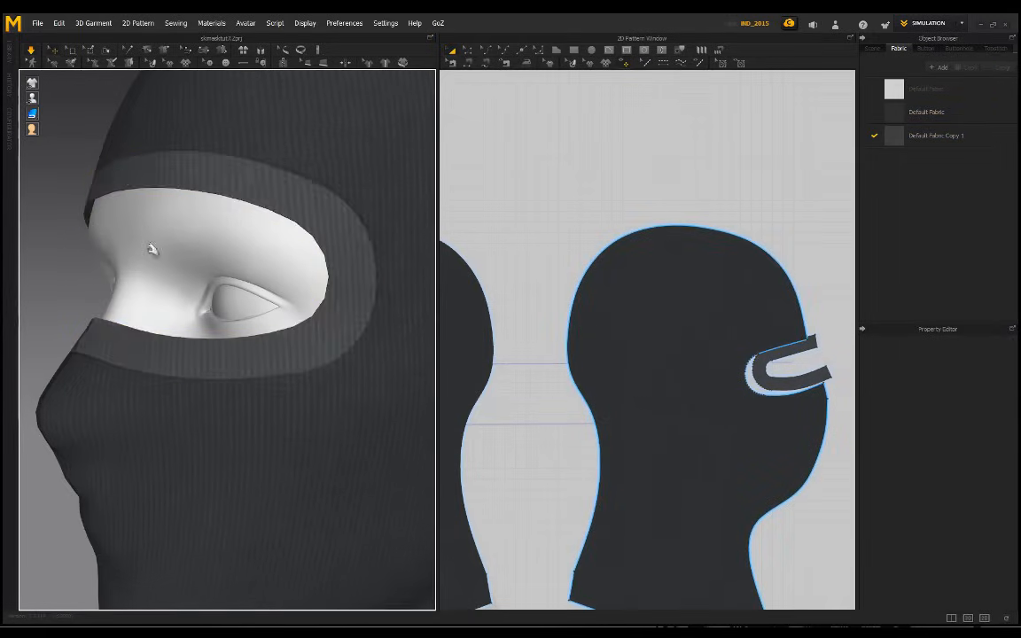
- Examine the eye band and the mask's drape from the front and both sides
{"action": "scroll", "coordinate": [151, 249], "scroll_direction": "down", "scroll_amount": 5}
{"action": "right_click_drag", "start_coordinate": [183, 293], "coordinate": [251, 292]}
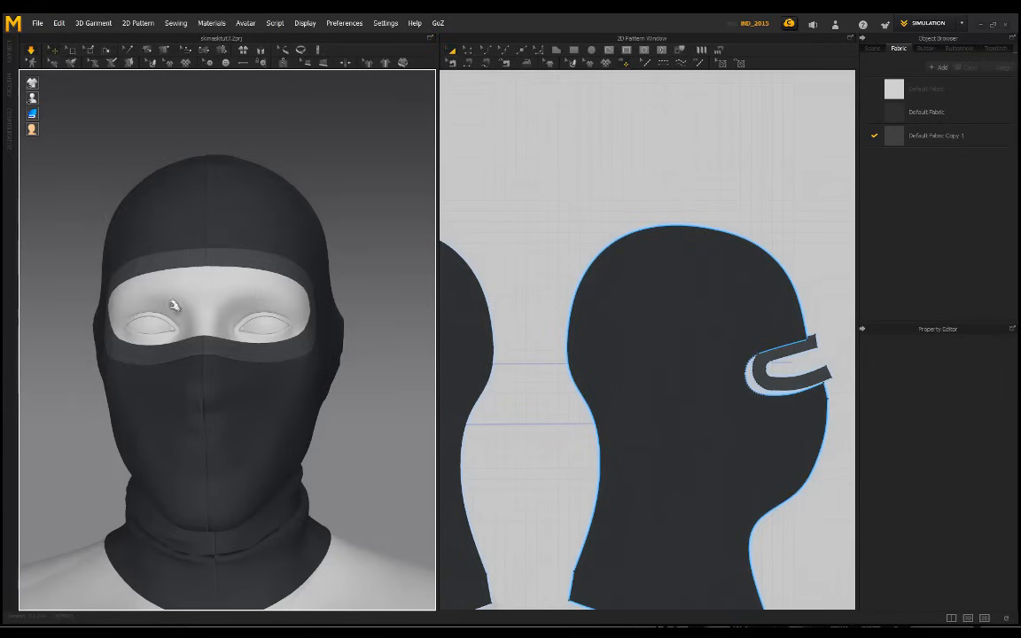
{"action": "right_click_drag", "start_coordinate": [174, 305], "coordinate": [303, 228]}
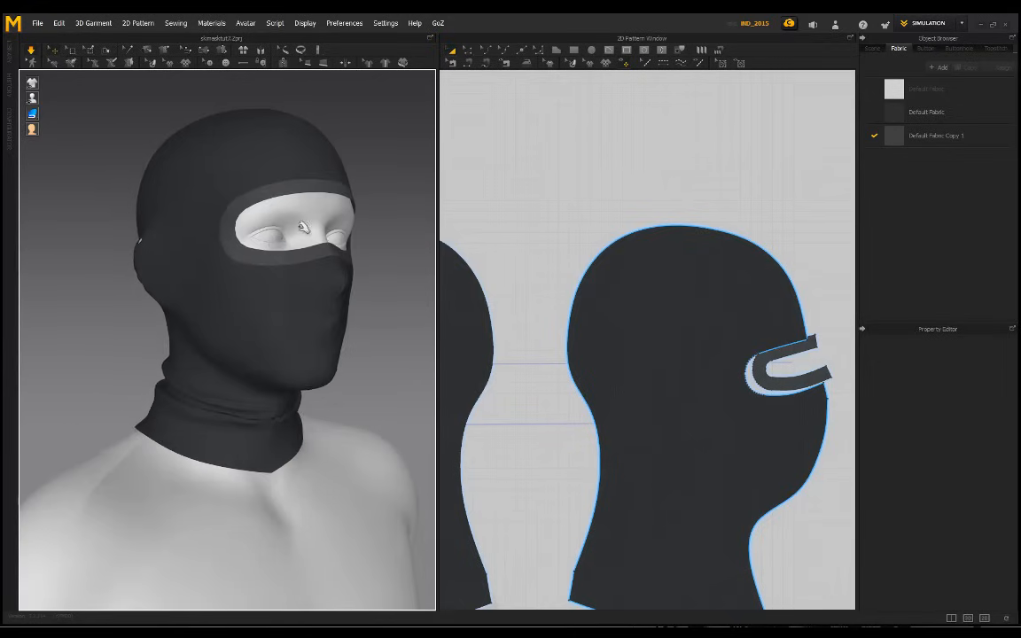
{"action": "middle_click_drag", "start_coordinate": [303, 227], "coordinate": [288, 303]}
{"action": "scroll", "coordinate": [288, 302], "scroll_direction": "up", "scroll_amount": 5}
{"action": "scroll", "coordinate": [290, 291], "scroll_direction": "down", "scroll_amount": 3}
{"action": "middle_click_drag", "start_coordinate": [211, 312], "coordinate": [255, 299]}
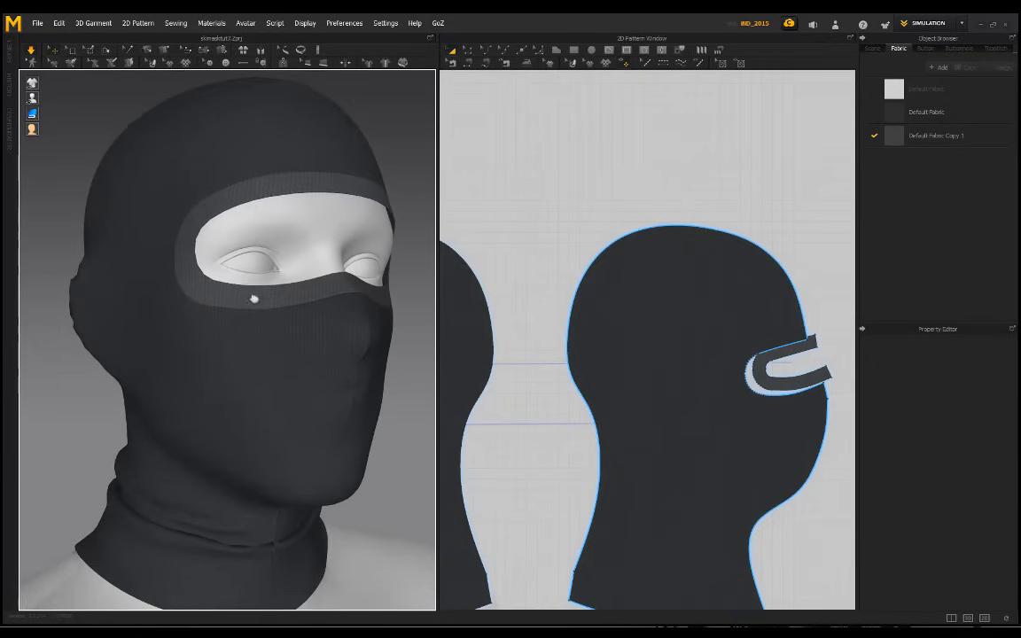
{"action": "right_click_drag", "start_coordinate": [185, 305], "coordinate": [306, 302]}
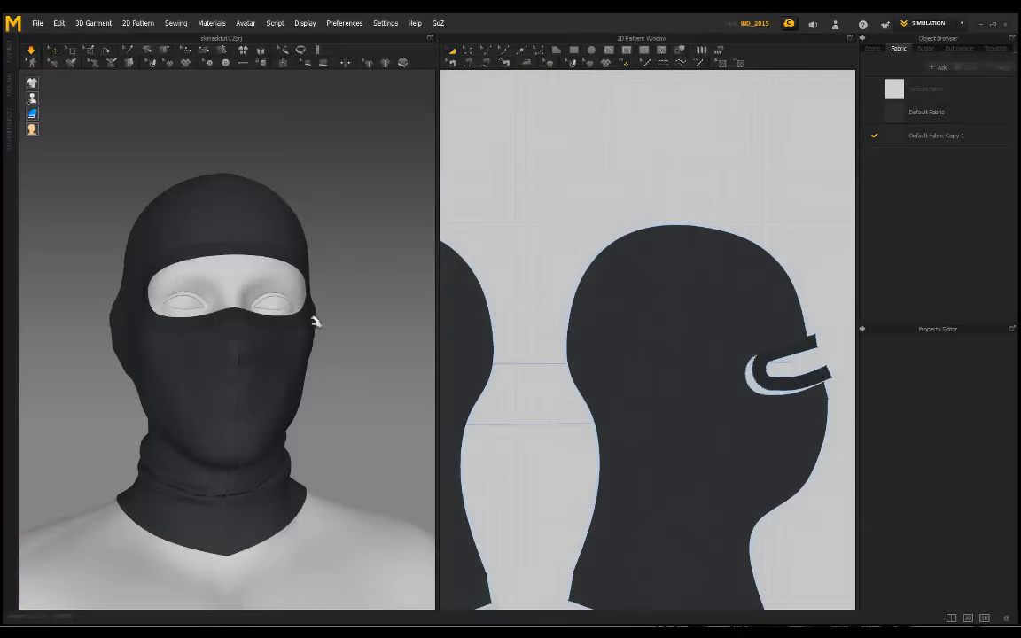
{"action": "right_click_drag", "start_coordinate": [315, 320], "coordinate": [299, 282]}
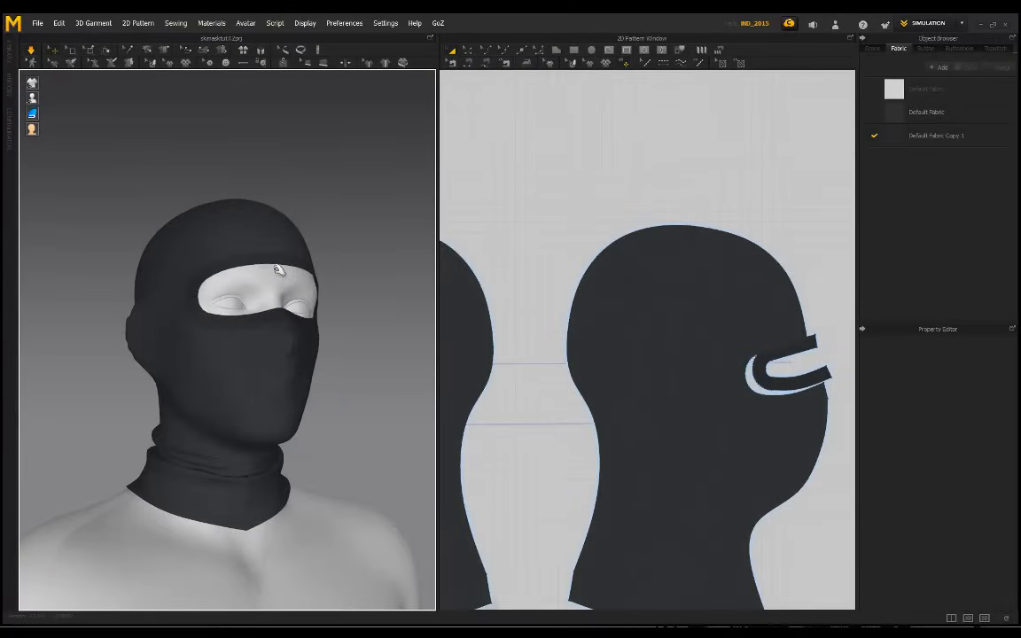
- Set the additional rendering thickness of both eye band pieces to 2.0 mm
{"action": "left_click", "coordinate": [452, 51]}
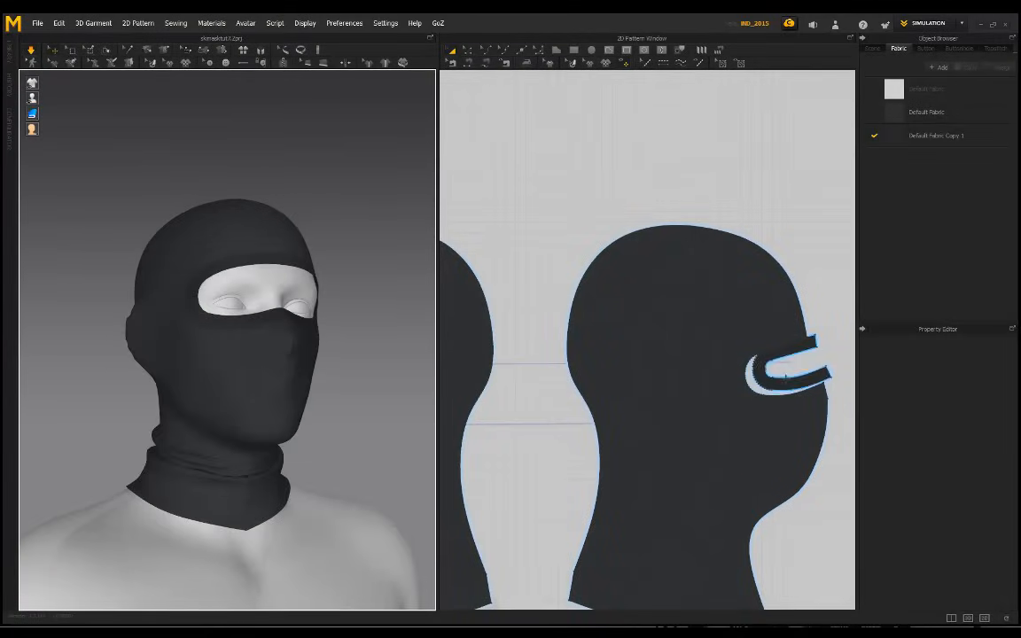
{"action": "left_click", "coordinate": [723, 350]}
{"action": "left_click", "coordinate": [792, 363]}
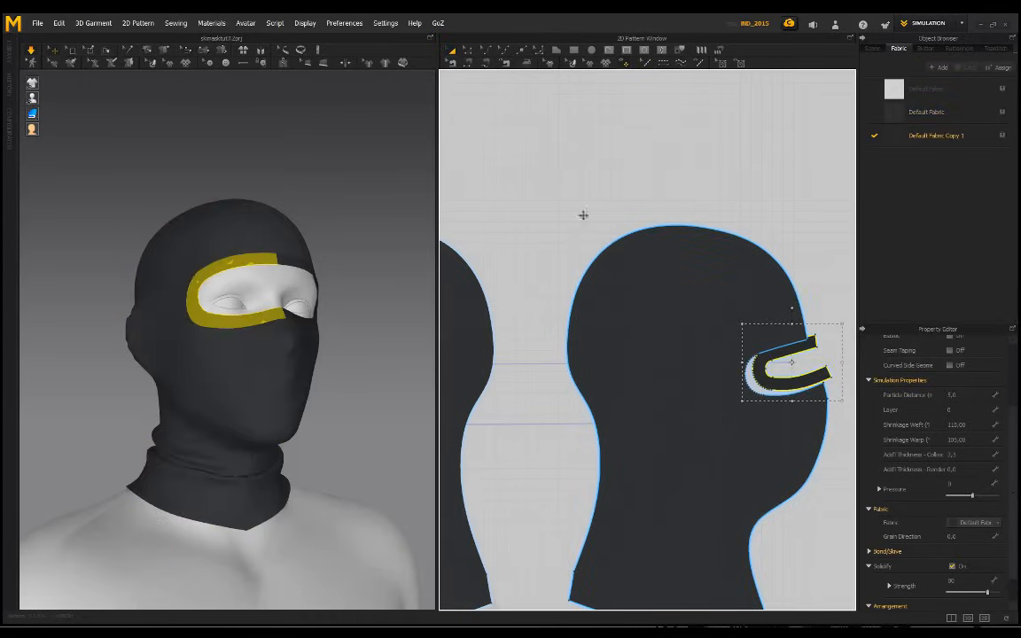
{"action": "scroll", "coordinate": [603, 195], "scroll_direction": "down", "scroll_amount": 4}
{"action": "left_click", "coordinate": [551, 321], "text": "shift"}
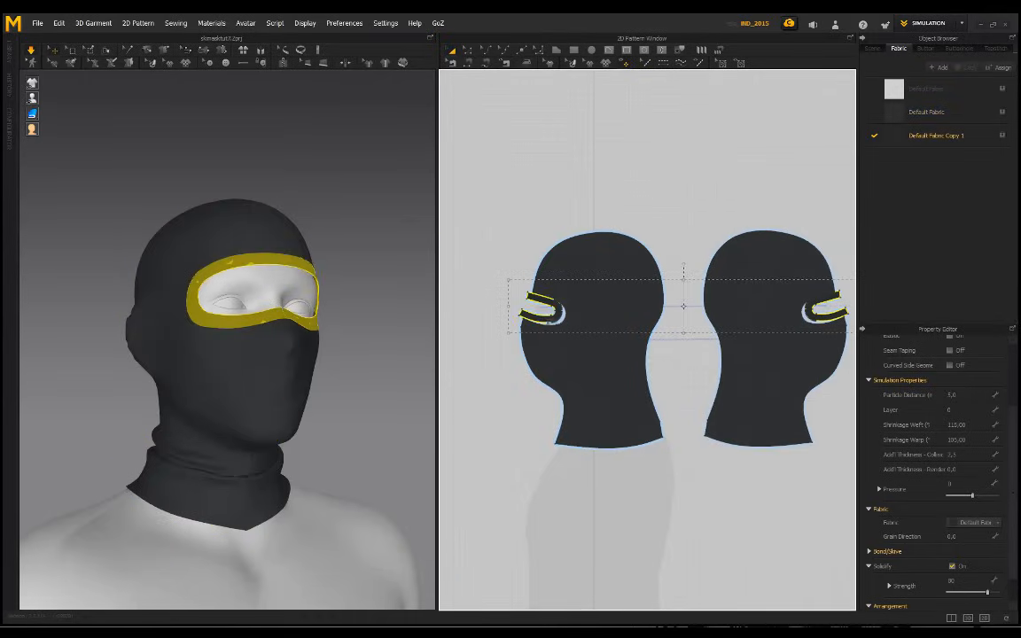
{"action": "scroll", "coordinate": [552, 321], "scroll_direction": "up", "scroll_amount": 5}
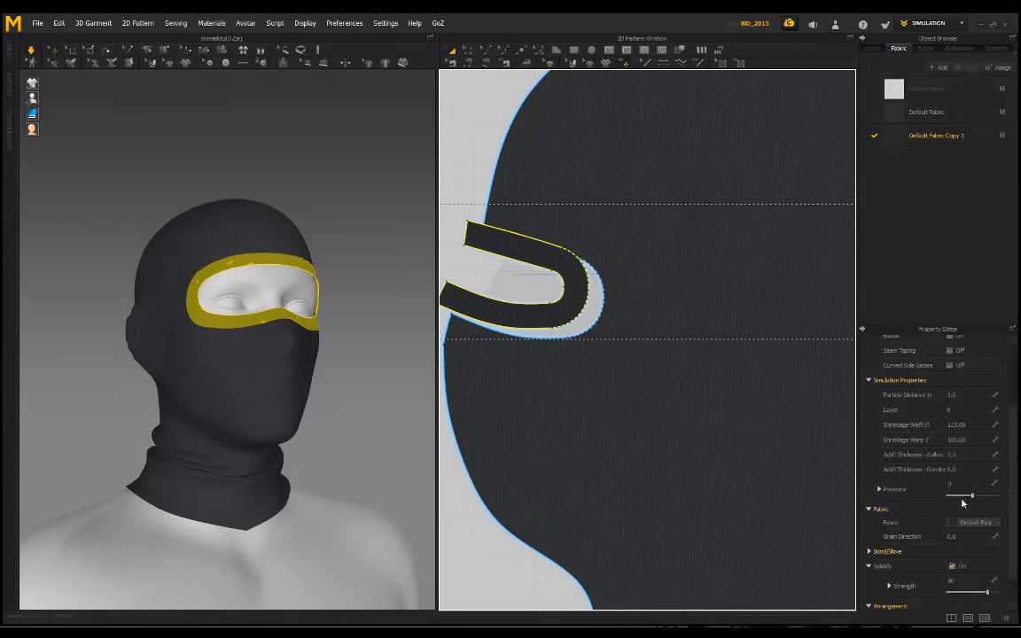
{"action": "mouse_move", "coordinate": [32, 114]}
{"action": "left_click", "coordinate": [967, 469]}
{"action": "key", "text": "Return"}
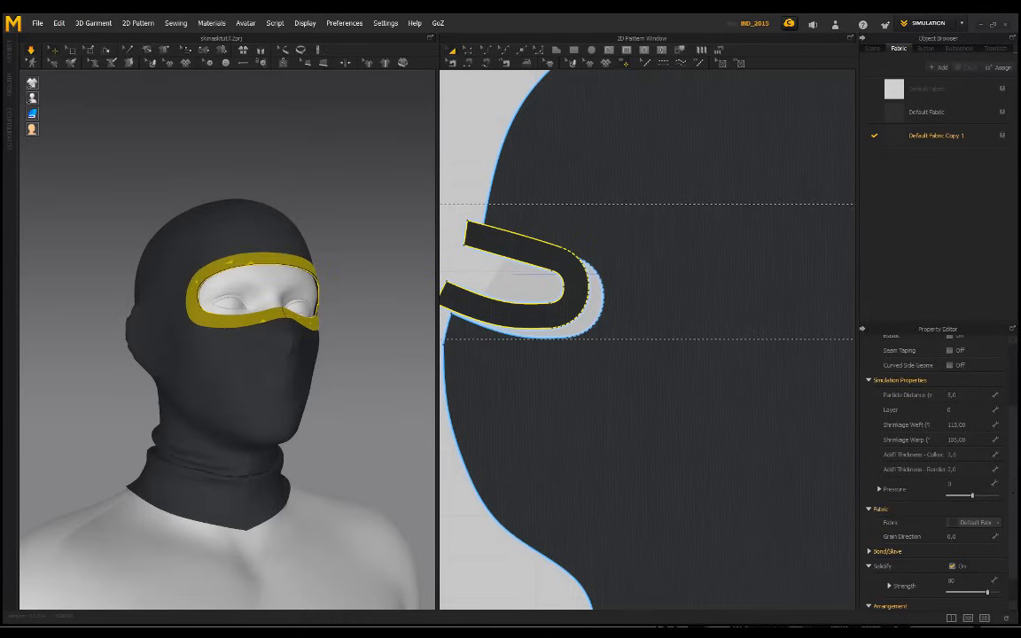
{"action": "left_click", "coordinate": [297, 181]}
{"action": "scroll", "coordinate": [351, 260], "scroll_direction": "up", "scroll_amount": 5}
{"action": "right_click_drag", "start_coordinate": [257, 219], "coordinate": [248, 251]}
{"action": "scroll", "coordinate": [237, 291], "scroll_direction": "down", "scroll_amount": 4}
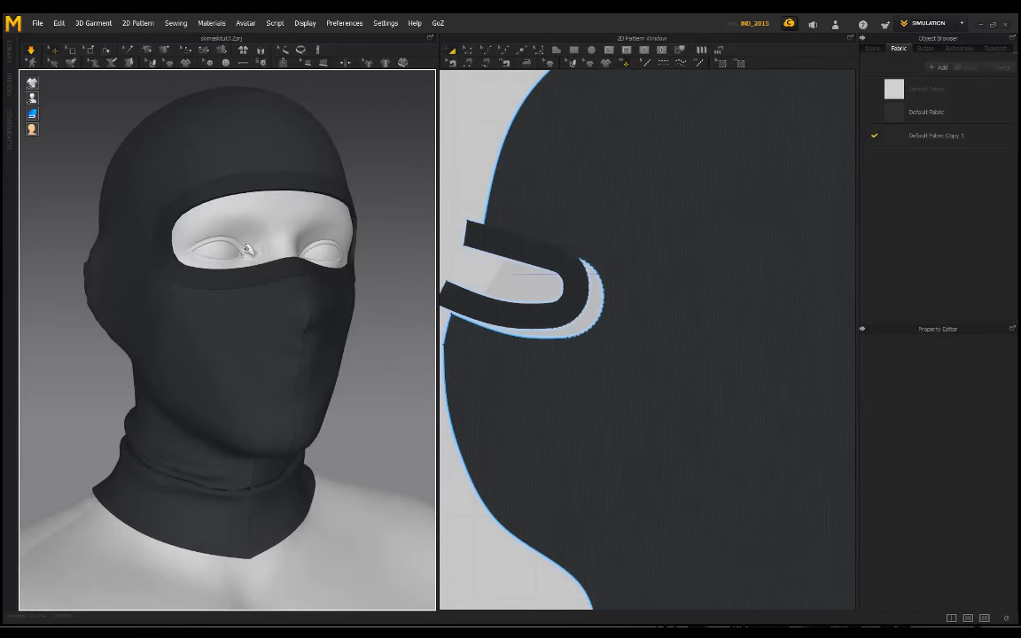
- Apply the S_Hardware physical preset to Default Fabric Copy 1 and run the simulation
{"action": "left_click", "coordinate": [931, 142]}
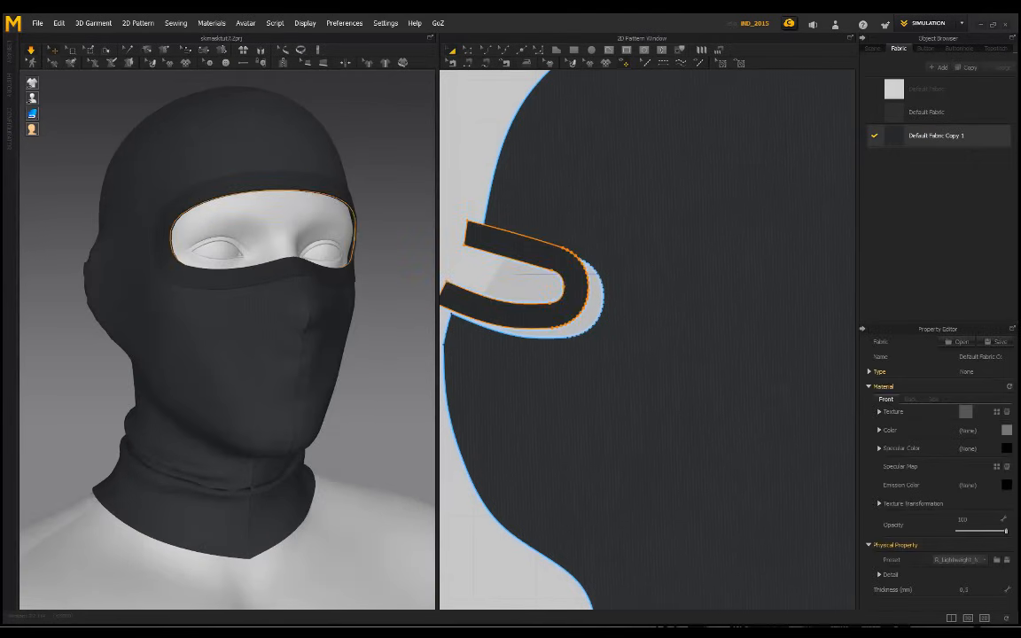
{"action": "left_click", "coordinate": [986, 561]}
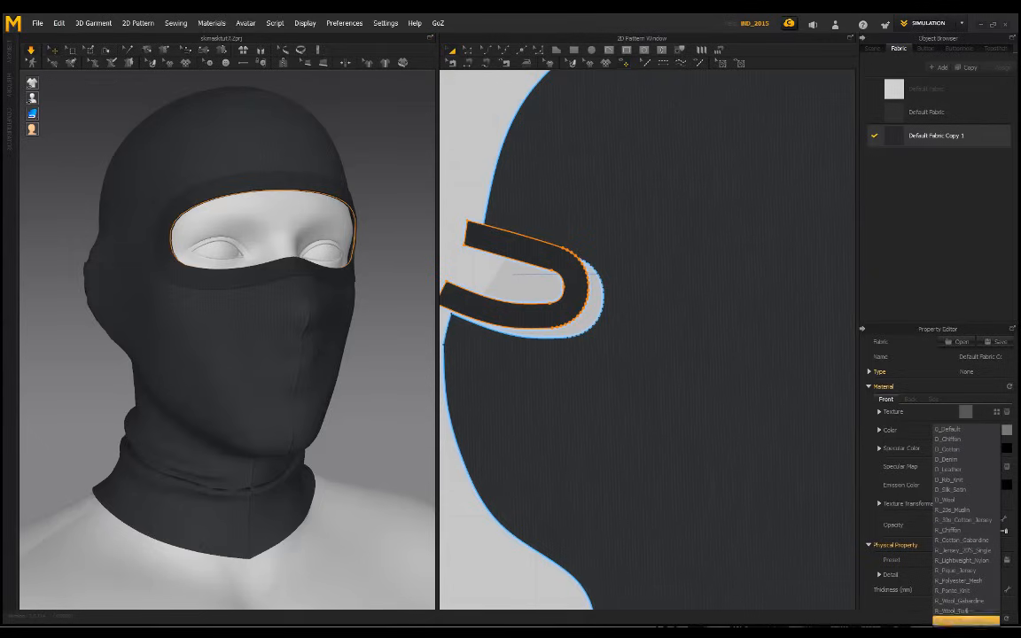
{"action": "left_click", "coordinate": [956, 634]}
{"action": "key", "text": "space"}
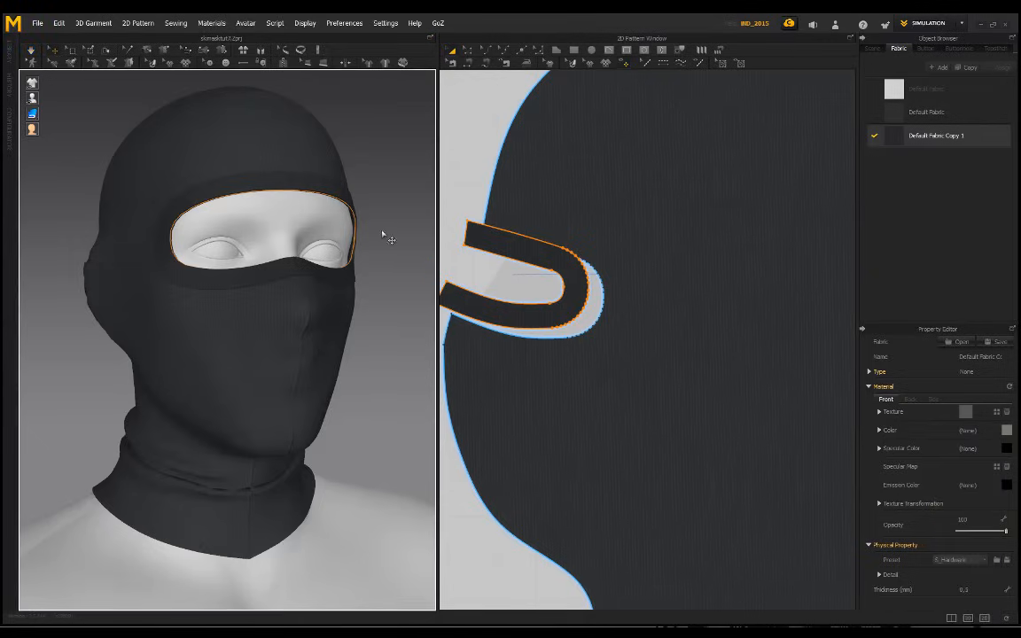
- Examine the eye band's edge and fit around the eye opening up close from the side
{"action": "left_click", "coordinate": [373, 164]}
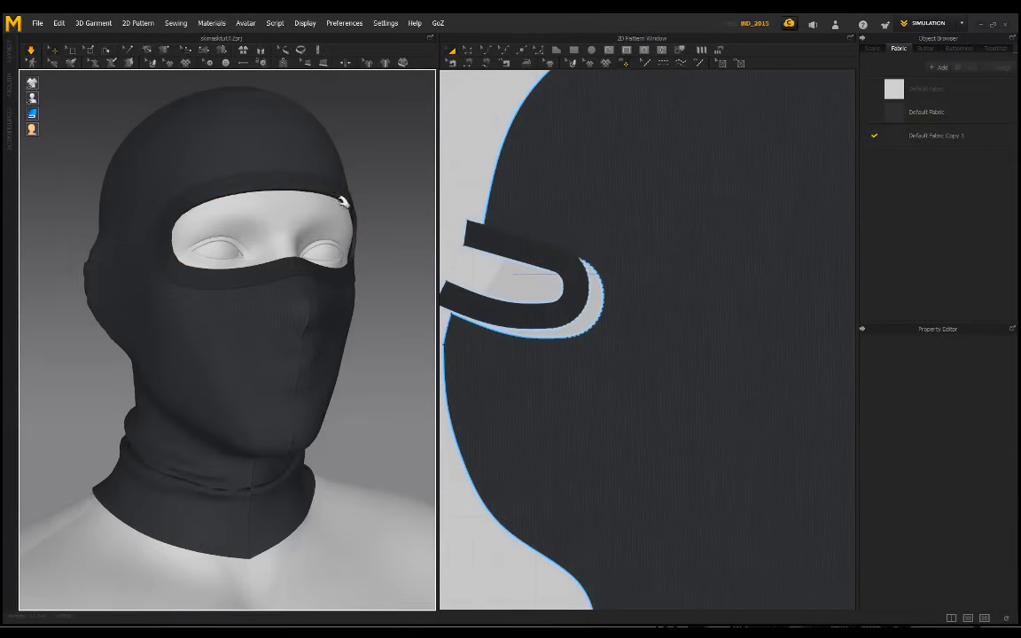
{"action": "left_click", "coordinate": [344, 202]}
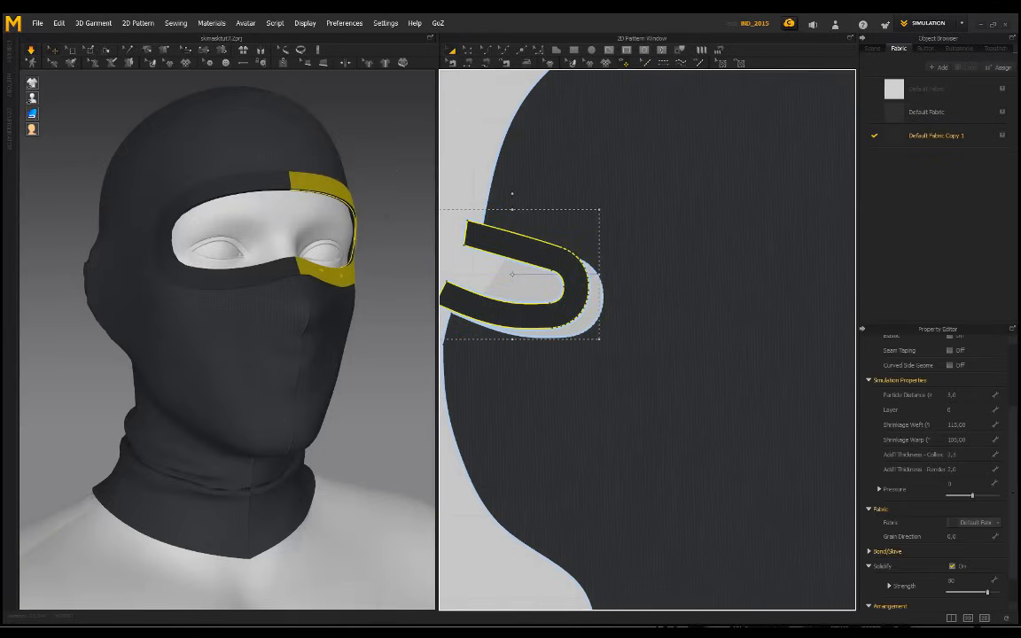
{"action": "left_click", "coordinate": [399, 160]}
{"action": "right_click_drag", "start_coordinate": [376, 207], "coordinate": [221, 216]}
{"action": "scroll", "coordinate": [238, 255], "scroll_direction": "up", "scroll_amount": 5}
{"action": "middle_click_drag", "start_coordinate": [239, 260], "coordinate": [228, 353]}
{"action": "scroll", "coordinate": [228, 354], "scroll_direction": "up", "scroll_amount": 2}
{"action": "right_click_drag", "start_coordinate": [120, 348], "coordinate": [198, 348]}
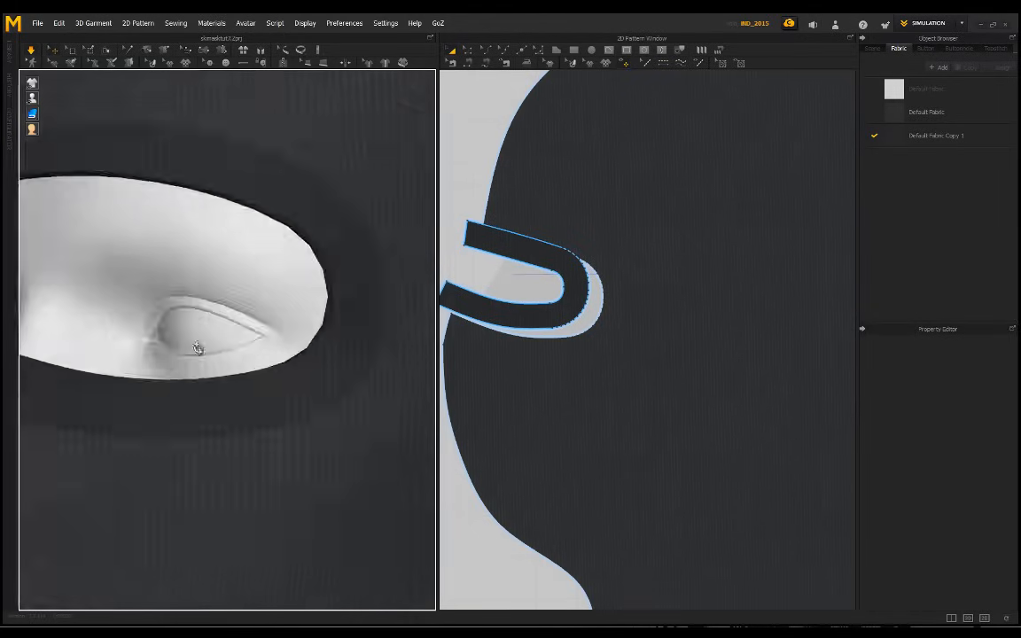
- Create piping along the eye band's outer seam, starting below the eyes at the centre and running around the full opening
{"action": "key", "text": "2"}
{"action": "scroll", "coordinate": [240, 340], "scroll_direction": "down", "scroll_amount": 3}
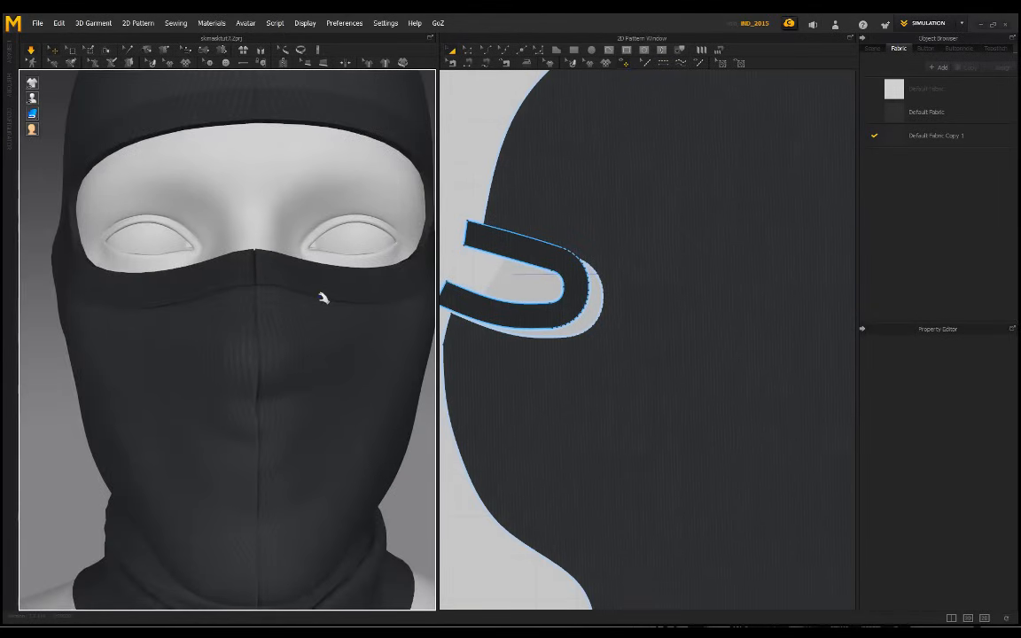
{"action": "left_click", "coordinate": [323, 64]}
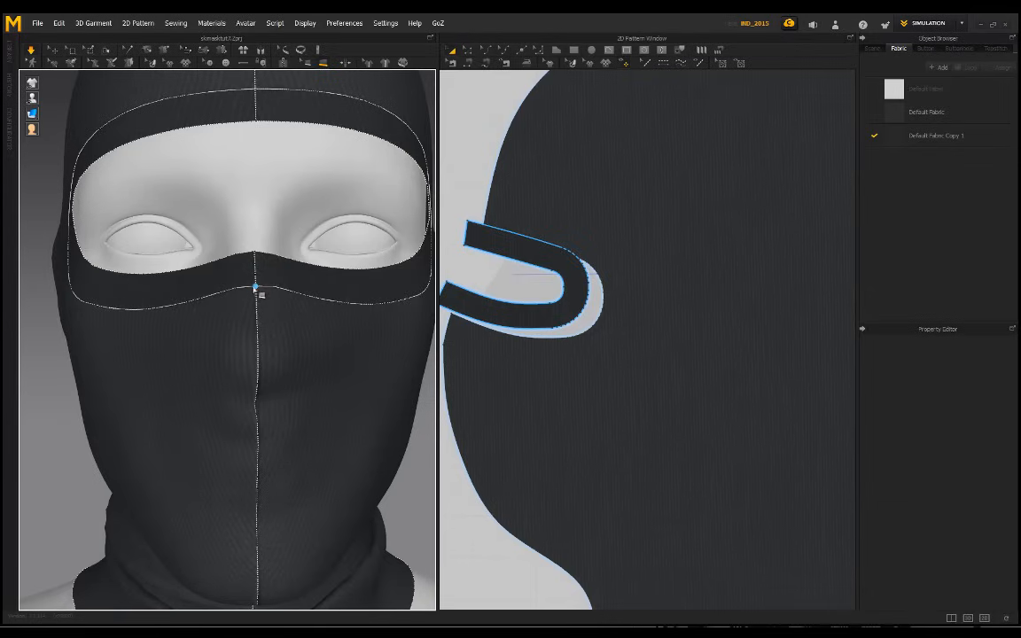
{"action": "left_click", "coordinate": [240, 289]}
{"action": "right_click_drag", "start_coordinate": [142, 304], "coordinate": [238, 306]}
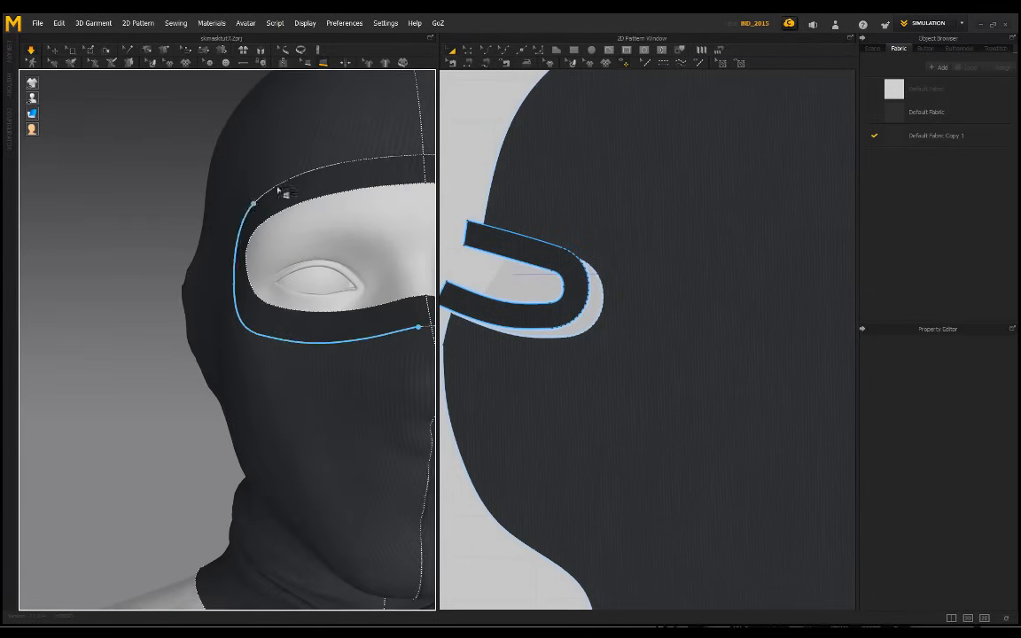
{"action": "left_click", "coordinate": [428, 157]}
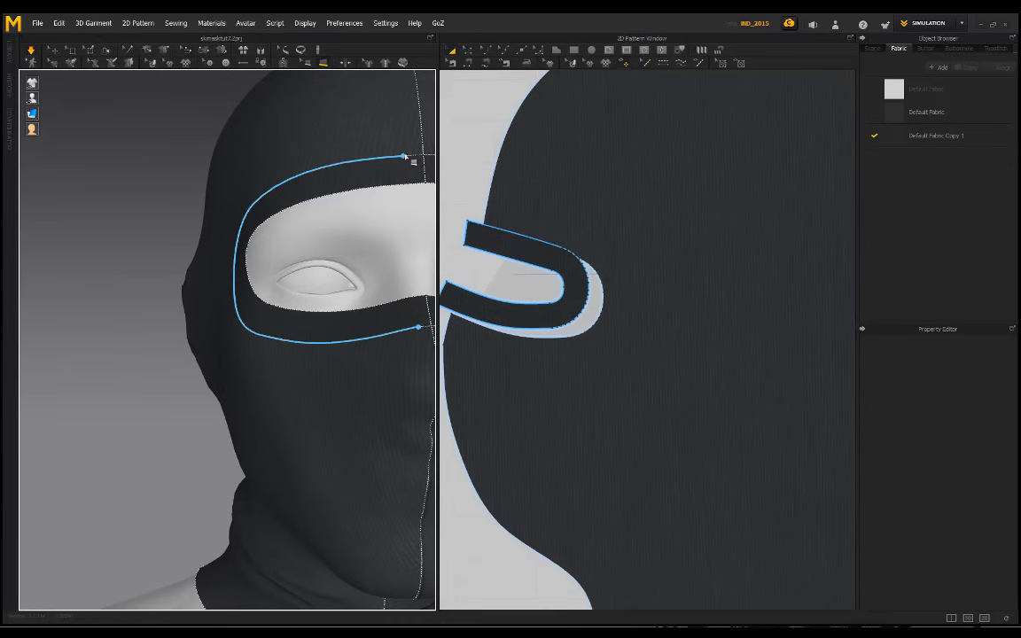
{"action": "right_click_drag", "start_coordinate": [405, 156], "coordinate": [171, 164]}
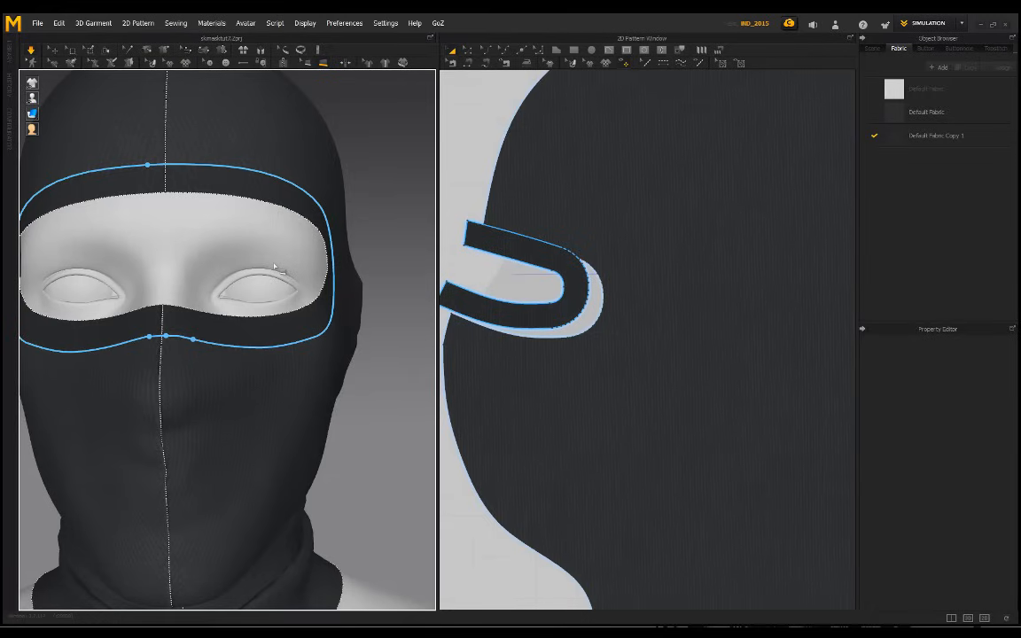
{"action": "key", "text": "Return"}
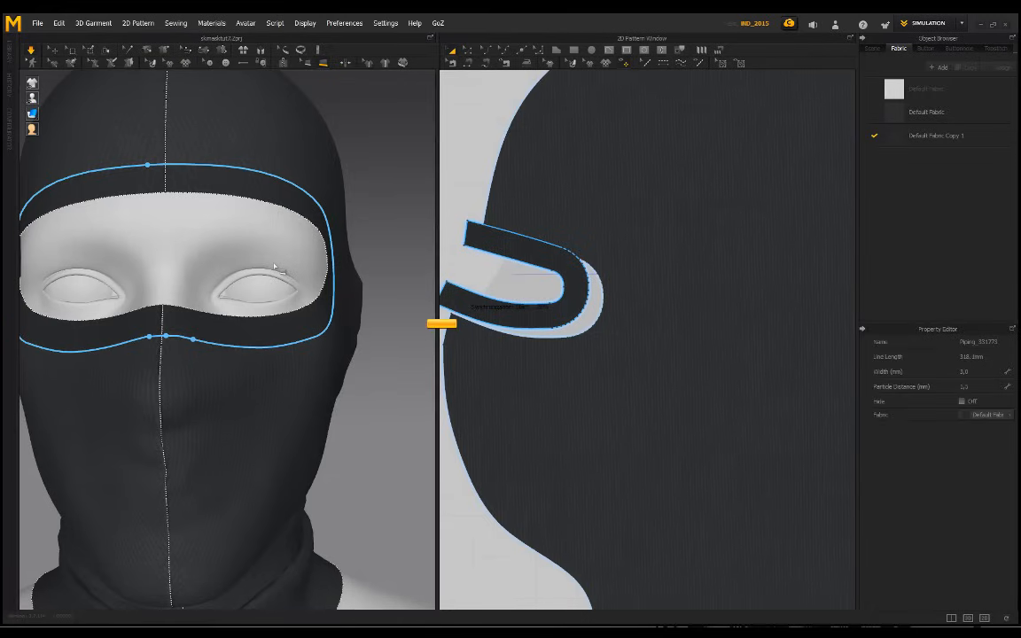
{"action": "left_click", "coordinate": [319, 169]}
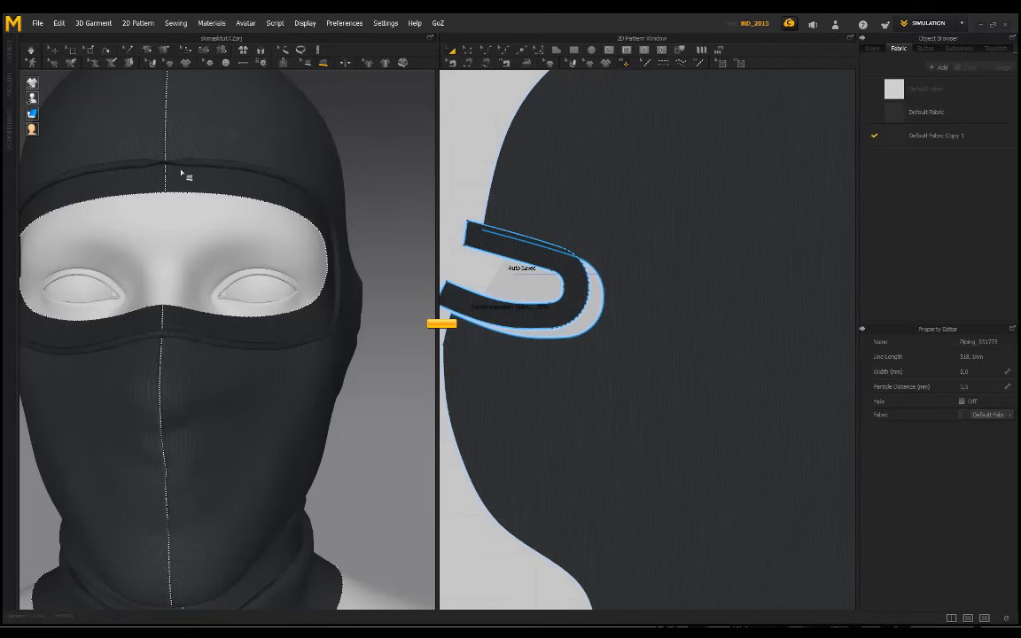
- Inspect the simulated piping around the eye opening up close and stop the simulation
{"action": "middle_click_drag", "start_coordinate": [184, 175], "coordinate": [240, 187]}
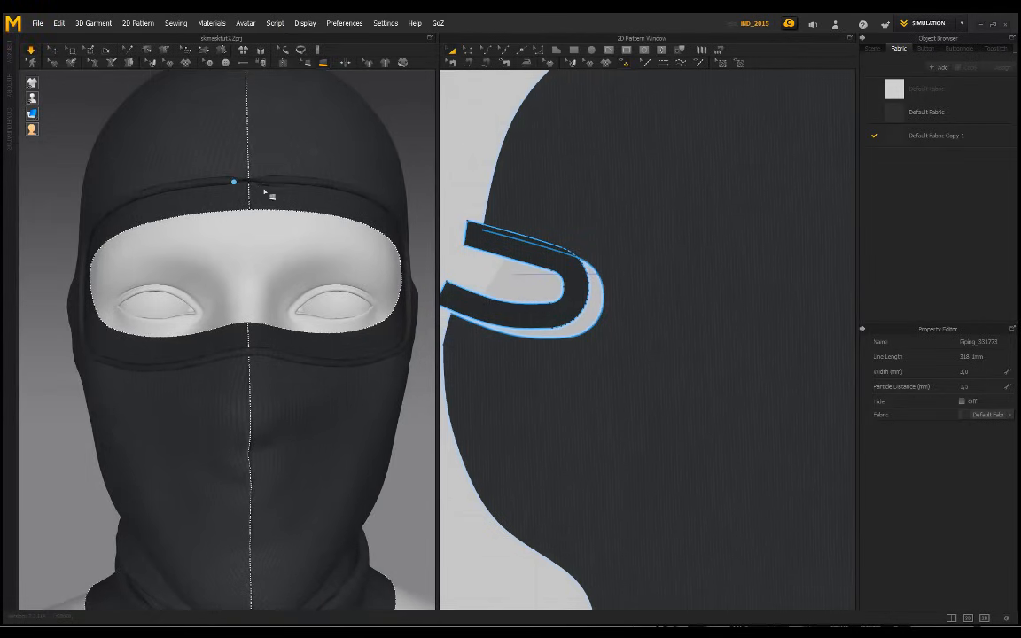
{"action": "scroll", "coordinate": [259, 182], "scroll_direction": "up", "scroll_amount": 5}
{"action": "scroll", "coordinate": [264, 174], "scroll_direction": "down", "scroll_amount": 5}
{"action": "scroll", "coordinate": [260, 193], "scroll_direction": "up", "scroll_amount": 2}
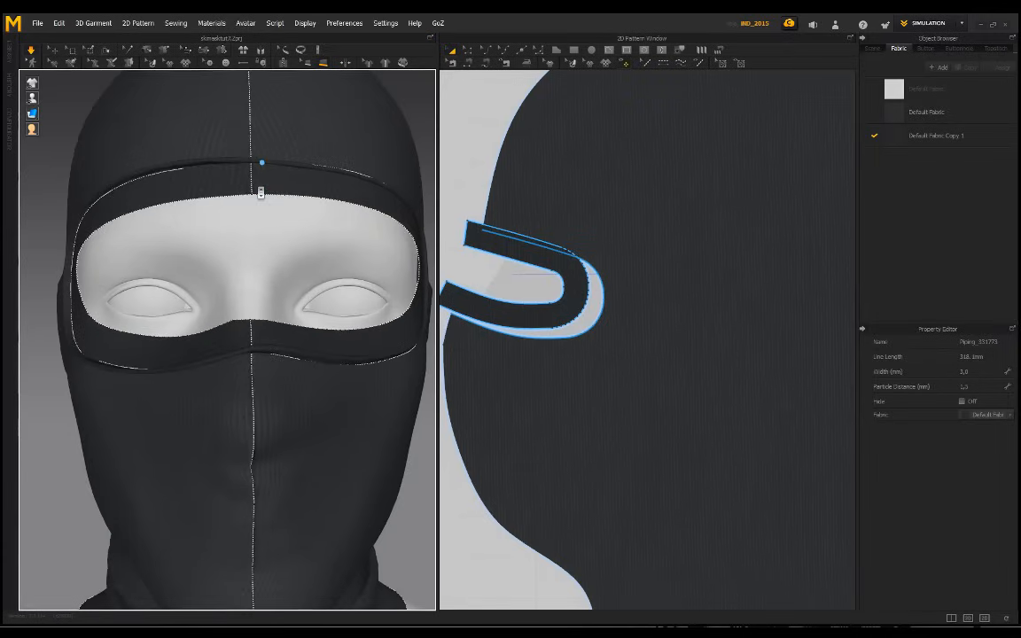
{"action": "scroll", "coordinate": [283, 190], "scroll_direction": "down", "scroll_amount": 2}
{"action": "key", "text": "space"}
{"action": "mouse_move", "coordinate": [246, 189]}
{"action": "right_mouse_down"}
{"action": "mouse_move", "coordinate": [178, 191]}
{"action": "mouse_move", "coordinate": [257, 188]}
{"action": "right_mouse_up"}
{"action": "scroll", "coordinate": [203, 192], "scroll_direction": "up", "scroll_amount": 3}
{"action": "scroll", "coordinate": [247, 189], "scroll_direction": "down", "scroll_amount": 1}
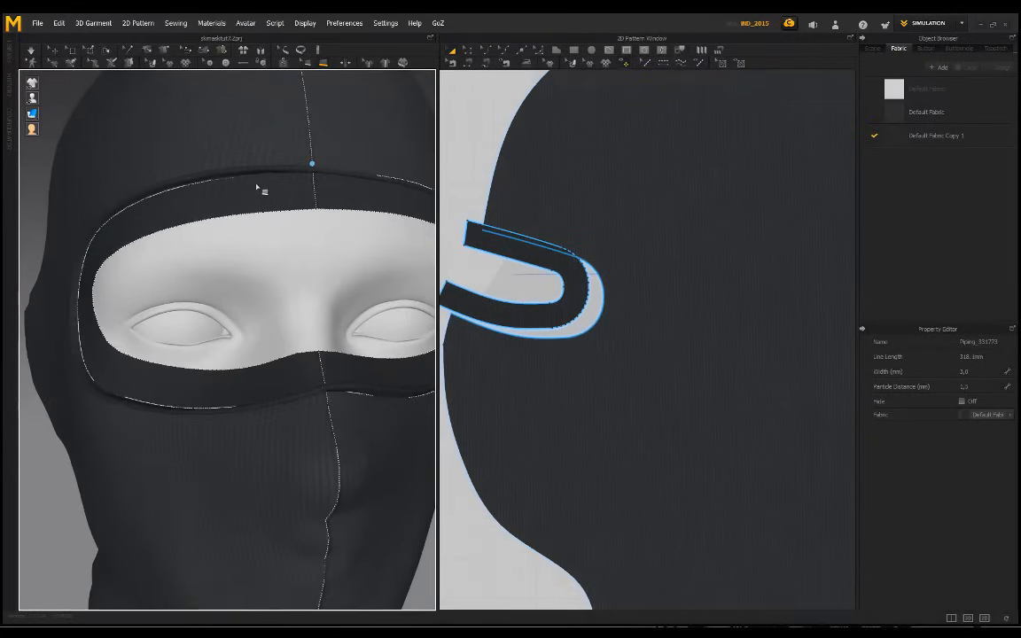
- Set the piping's particle distance to 1.0 mm and its width to 2.0 mm, and simulate the mask
{"action": "left_click", "coordinate": [981, 386]}
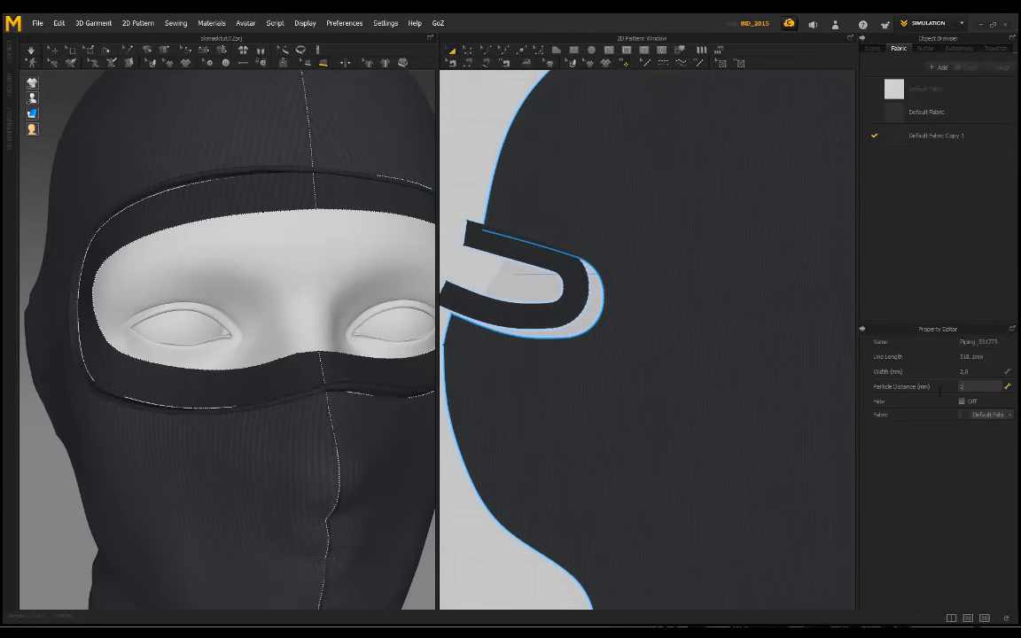
{"action": "left_click", "coordinate": [974, 372]}
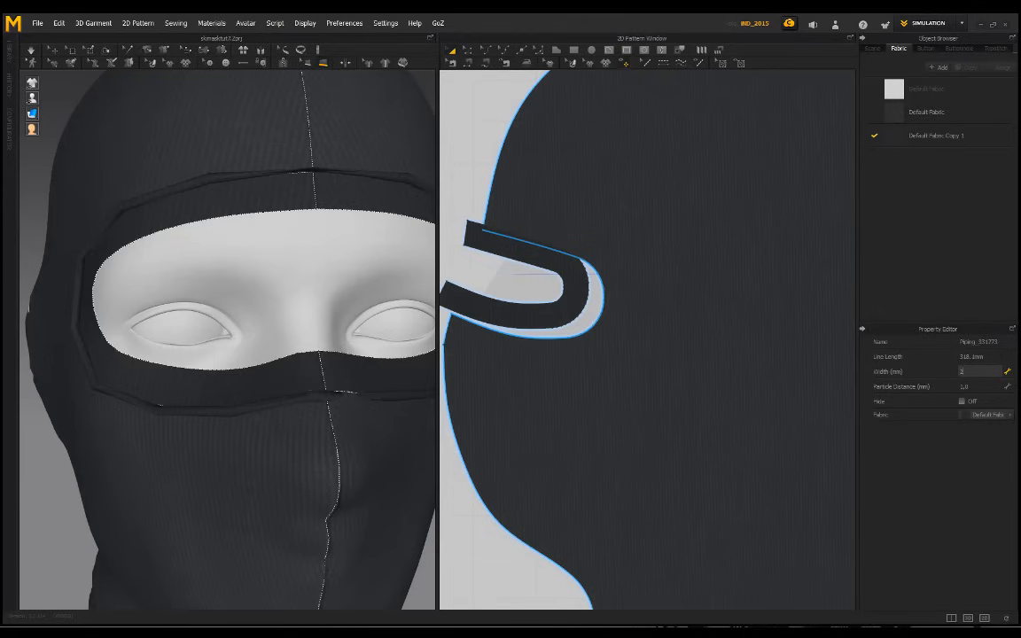
{"action": "type", "text": "2"}
{"action": "key", "text": "Return"}
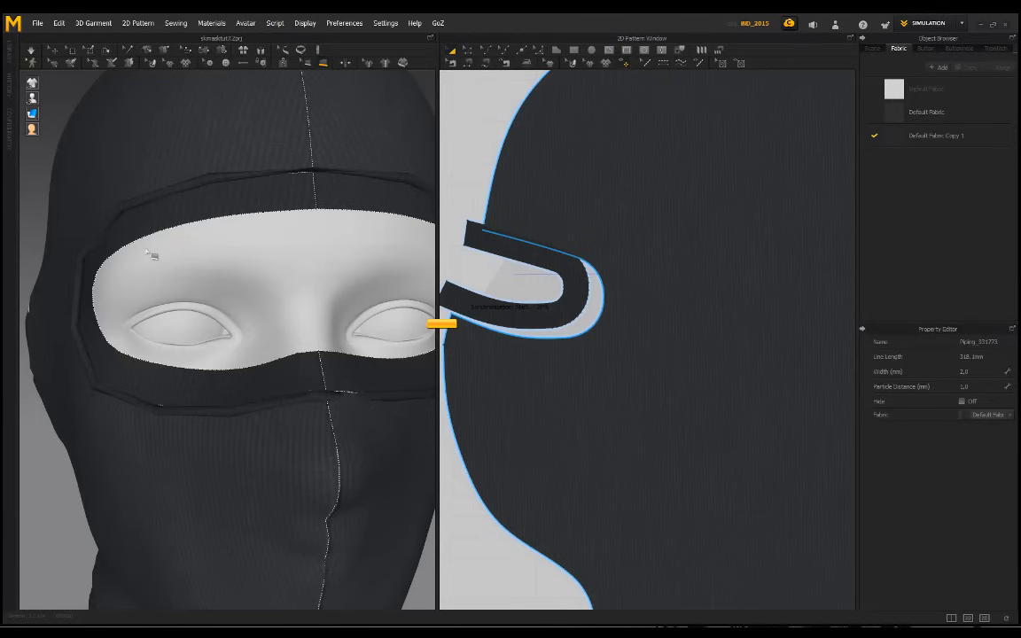
{"action": "scroll", "coordinate": [148, 235], "scroll_direction": "down", "scroll_amount": 2}
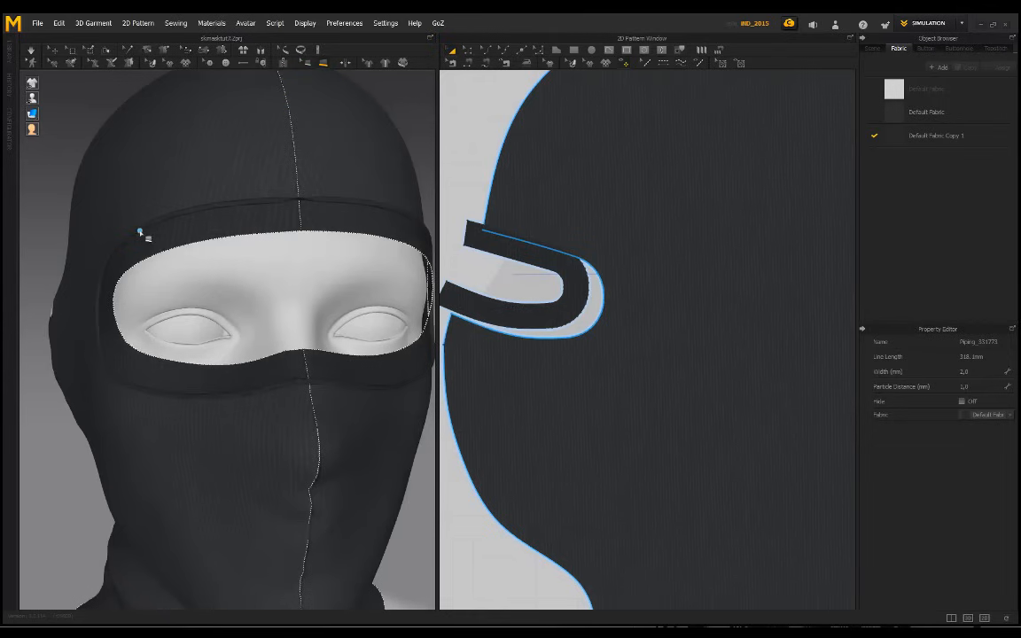
{"action": "middle_click_drag", "start_coordinate": [273, 234], "coordinate": [253, 229]}
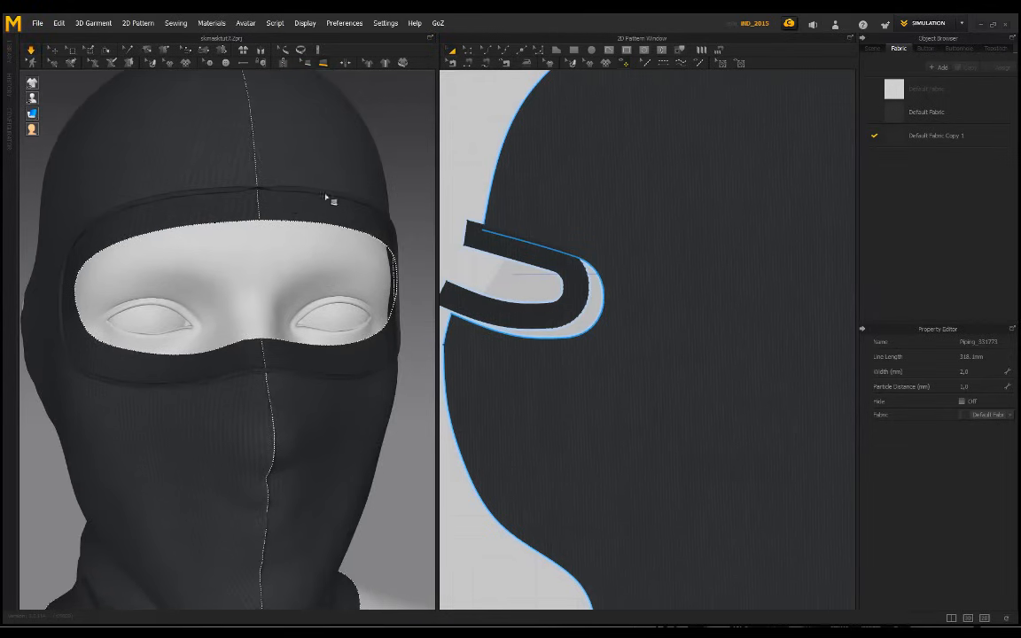
- Examine the piped eye band and the mask's fit over the ears from both sides and the front
{"action": "left_click", "coordinate": [52, 50]}
{"action": "scroll", "coordinate": [230, 158], "scroll_direction": "down", "scroll_amount": 2}
{"action": "left_click", "coordinate": [358, 155]}
{"action": "right_click_drag", "start_coordinate": [350, 152], "coordinate": [228, 160]}
{"action": "scroll", "coordinate": [319, 292], "scroll_direction": "up", "scroll_amount": 5}
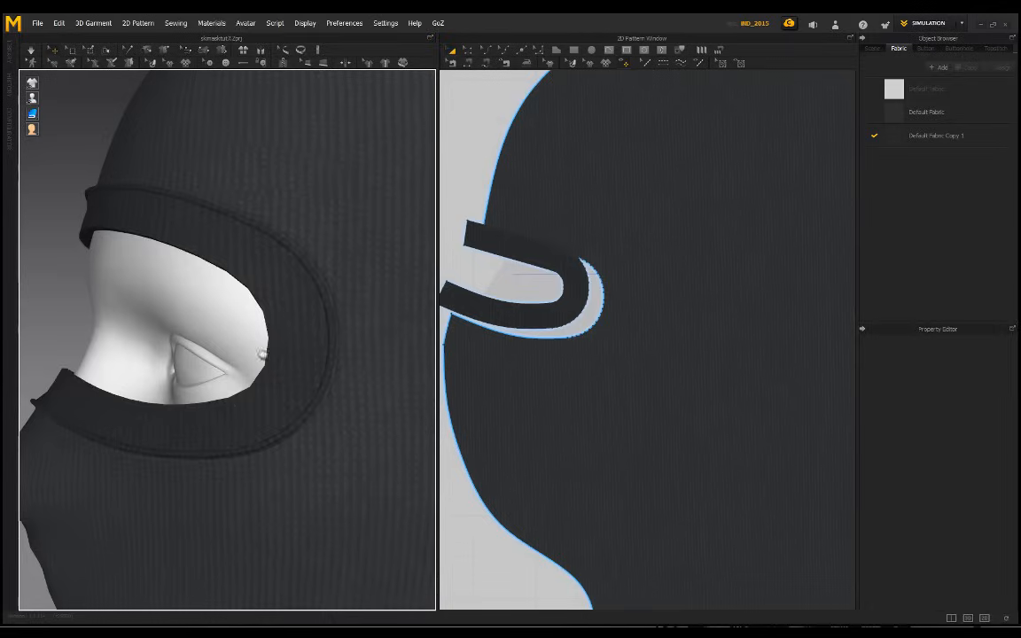
{"action": "scroll", "coordinate": [201, 251], "scroll_direction": "down", "scroll_amount": 3}
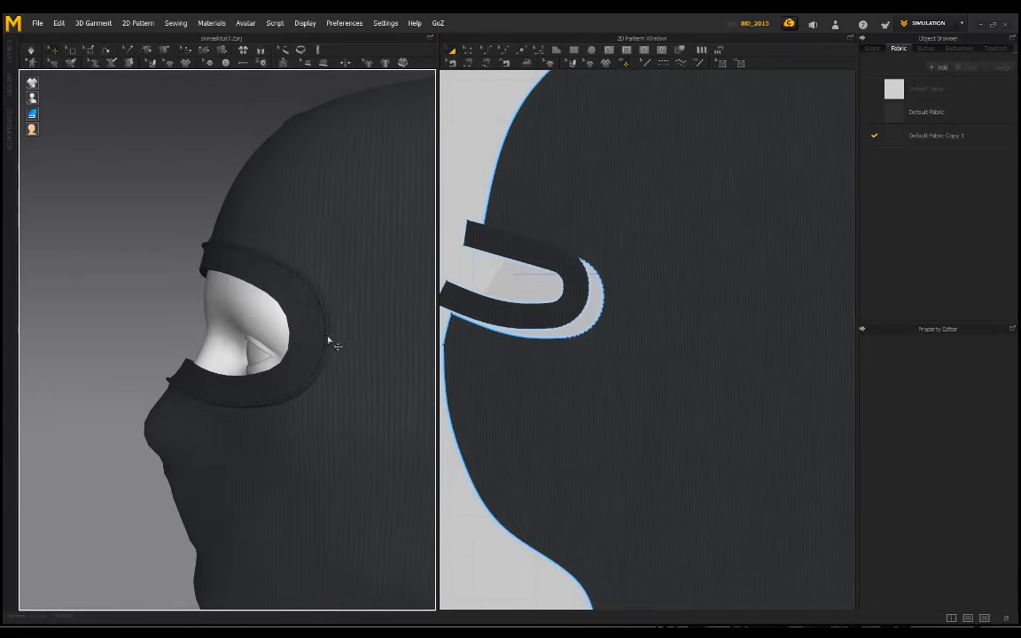
{"action": "scroll", "coordinate": [205, 277], "scroll_direction": "down", "scroll_amount": 3}
{"action": "right_click_drag", "start_coordinate": [216, 321], "coordinate": [337, 337]}
{"action": "scroll", "coordinate": [276, 352], "scroll_direction": "up", "scroll_amount": 3}
{"action": "scroll", "coordinate": [276, 352], "scroll_direction": "down", "scroll_amount": 3}
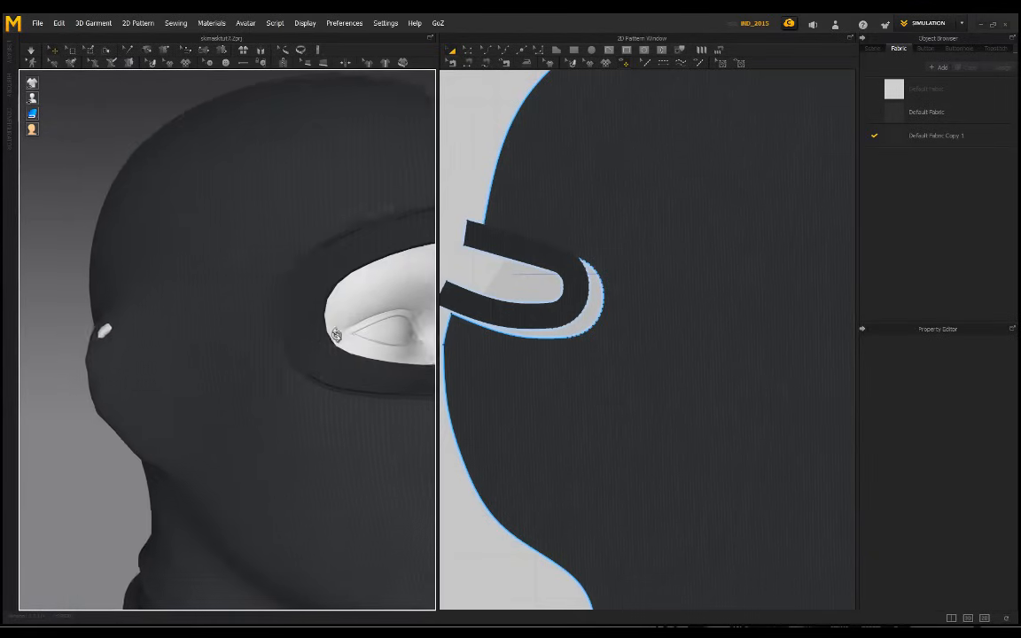
{"action": "scroll", "coordinate": [337, 337], "scroll_direction": "down", "scroll_amount": 3}
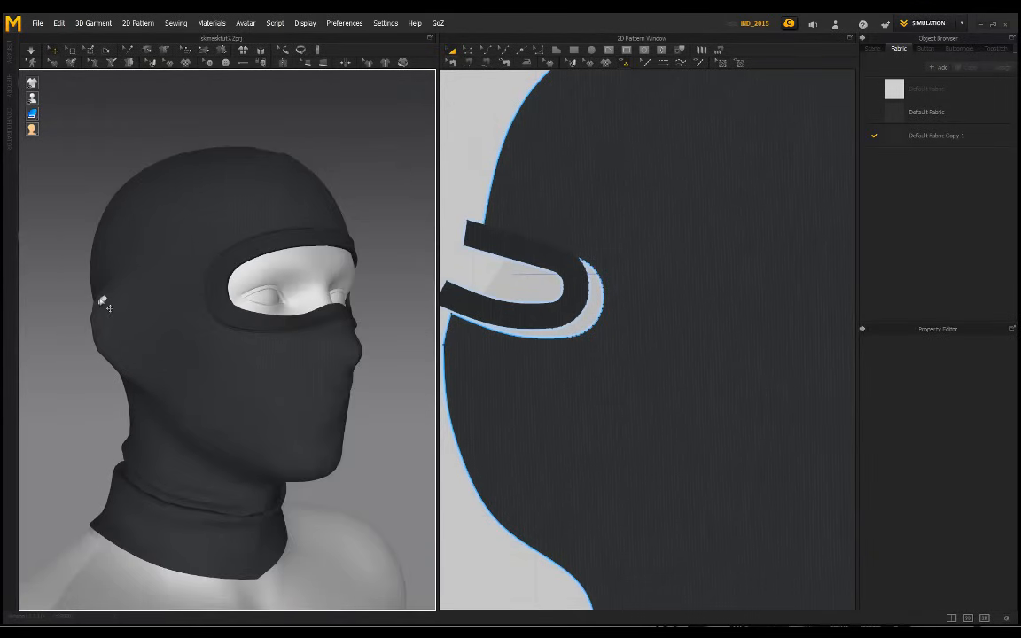
{"action": "right_click_drag", "start_coordinate": [114, 273], "coordinate": [43, 264]}
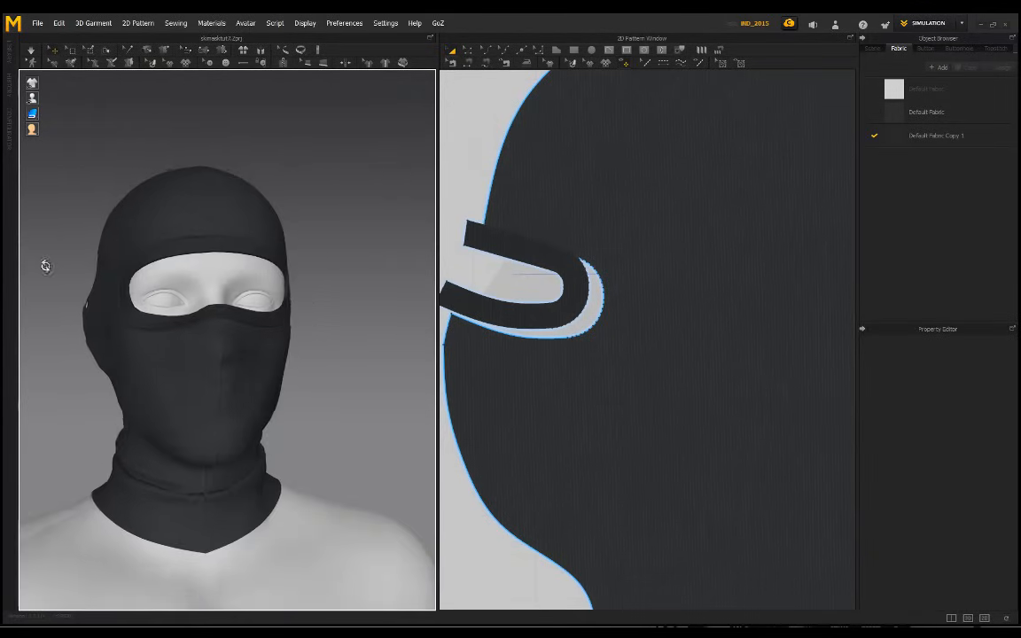
- Run the simulation and pull the mask fabric outward over the ear that pokes through
{"action": "left_click", "coordinate": [86, 304]}
{"action": "left_click", "coordinate": [348, 242]}
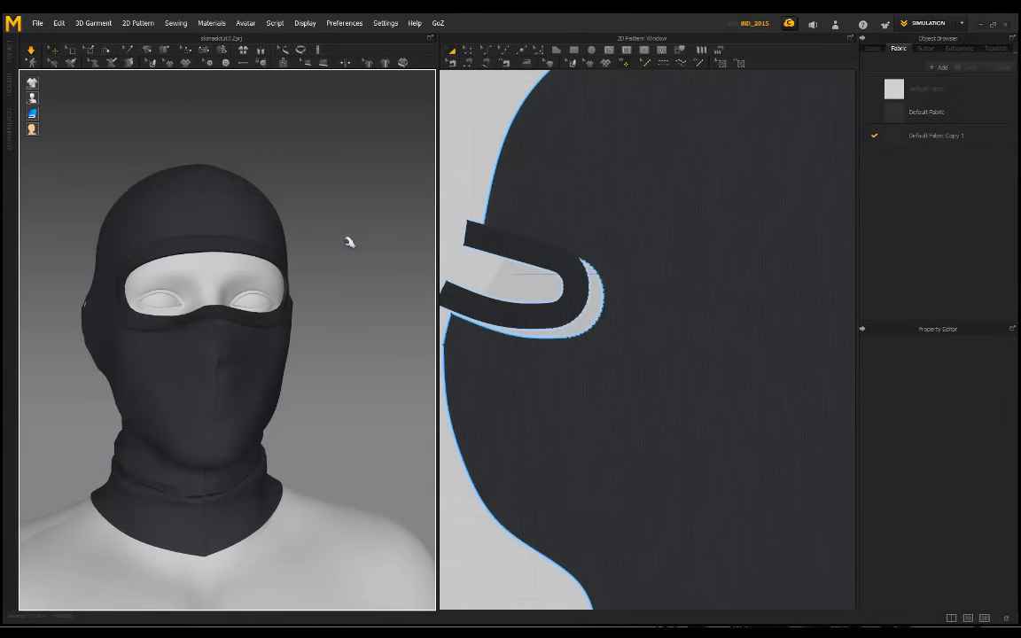
{"action": "left_click", "coordinate": [66, 305]}
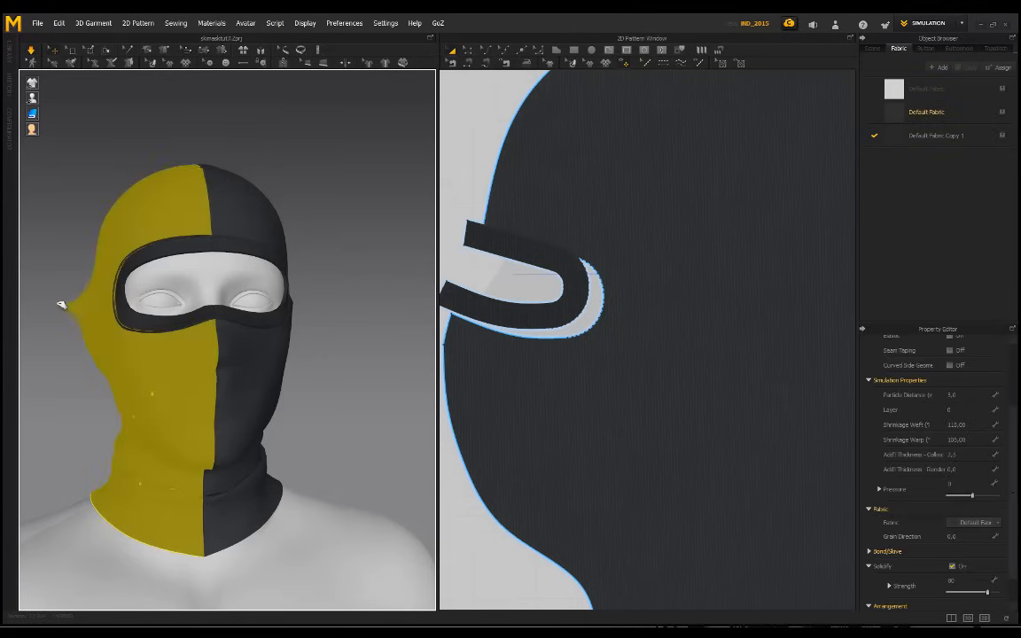
{"action": "left_click", "coordinate": [340, 249]}
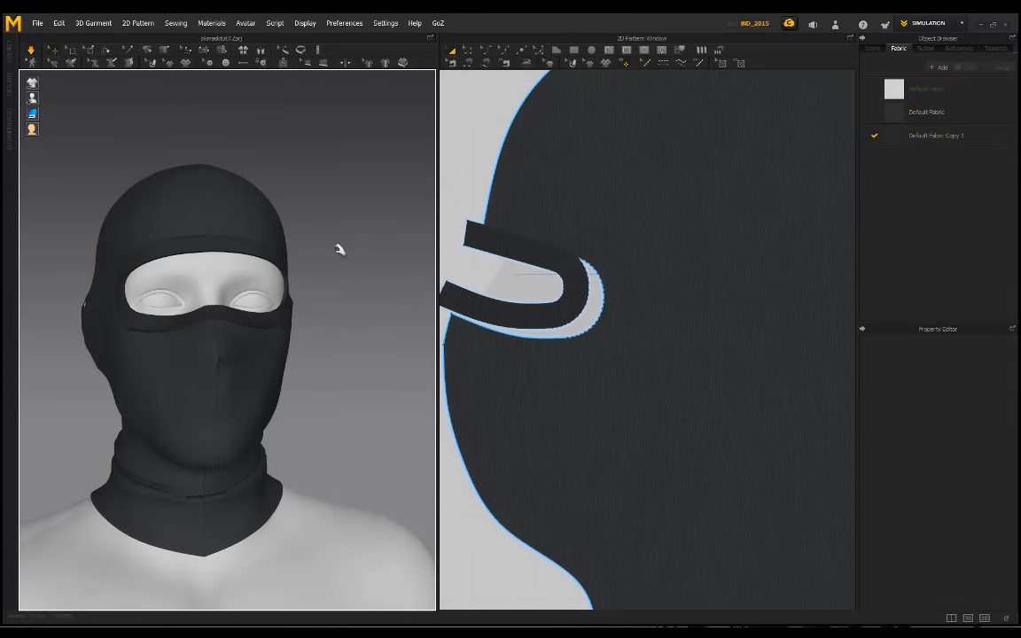
- Duplicate the eye band's fabric and recolour the copy dark amber
{"action": "left_click", "coordinate": [79, 295]}
{"action": "left_click", "coordinate": [386, 195]}
{"action": "left_click", "coordinate": [966, 67]}
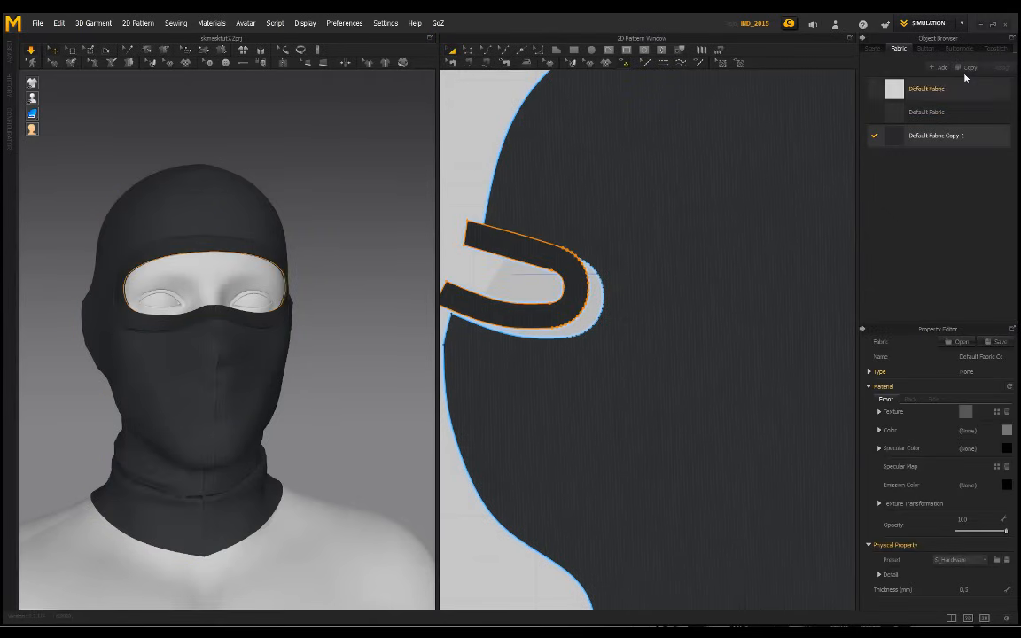
{"action": "left_click", "coordinate": [1007, 431]}
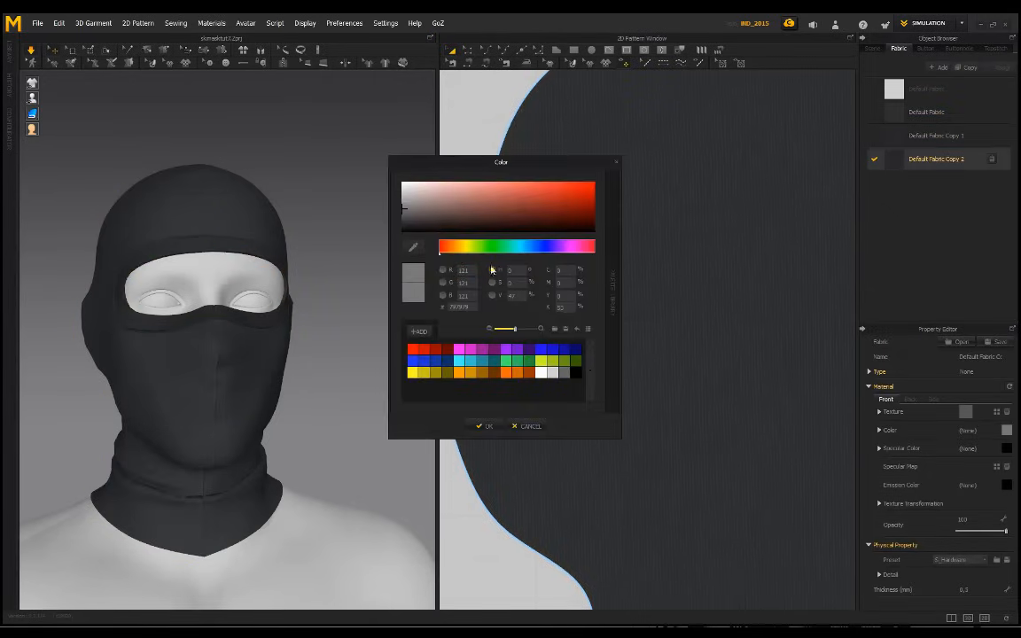
{"action": "left_click", "coordinate": [458, 249]}
{"action": "left_click_drag", "start_coordinate": [576, 218], "coordinate": [579, 198]}
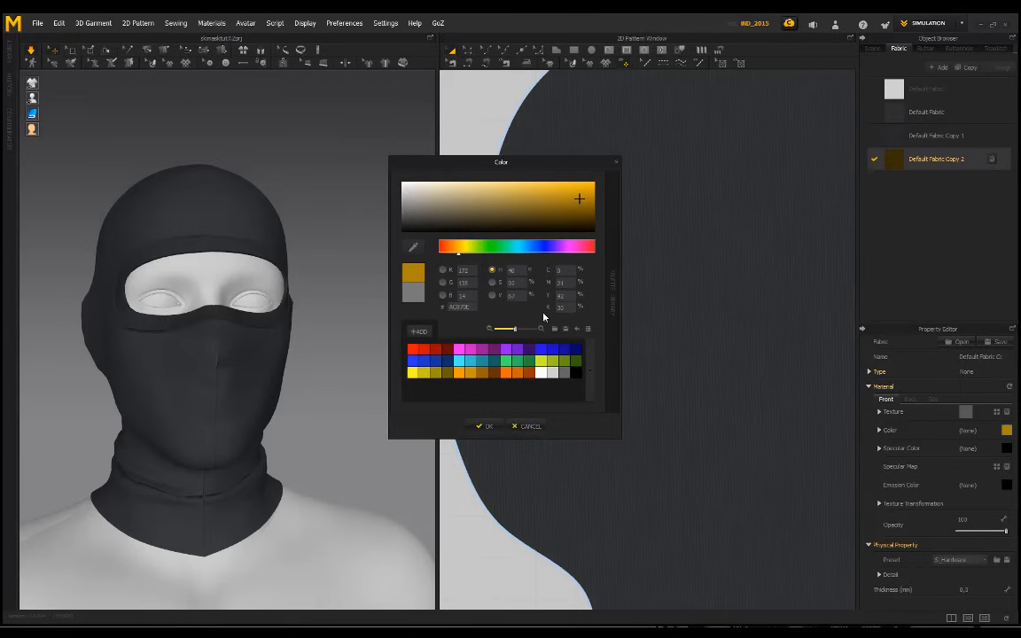
{"action": "left_click", "coordinate": [484, 426]}
- Assign Default Fabric Copy 2 to the piping around the eye band
{"action": "left_click", "coordinate": [308, 64]}
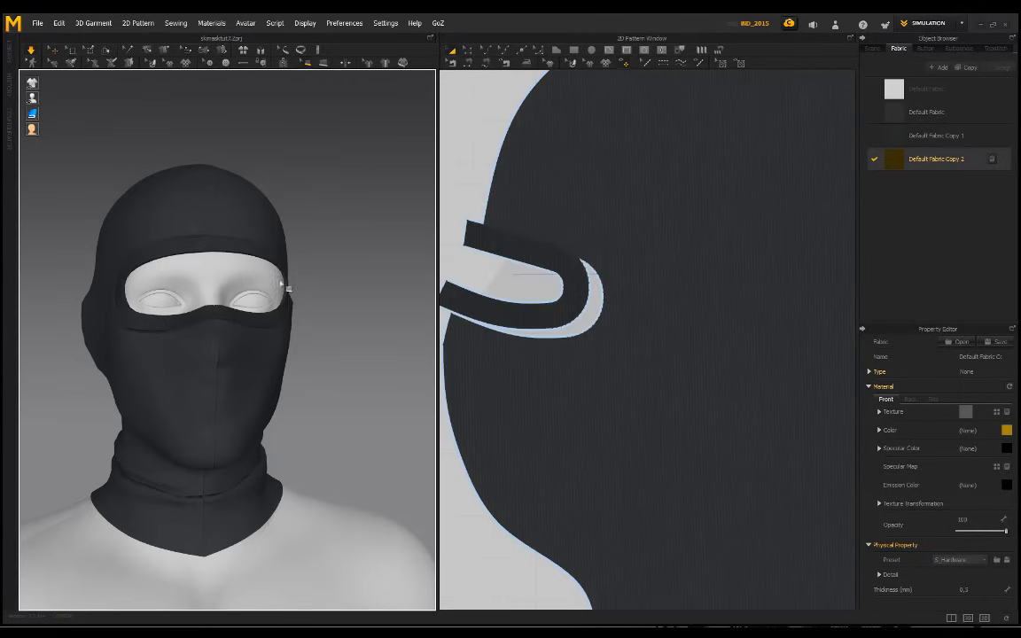
{"action": "scroll", "coordinate": [276, 331], "scroll_direction": "up", "scroll_amount": 2}
{"action": "left_click", "coordinate": [276, 329]}
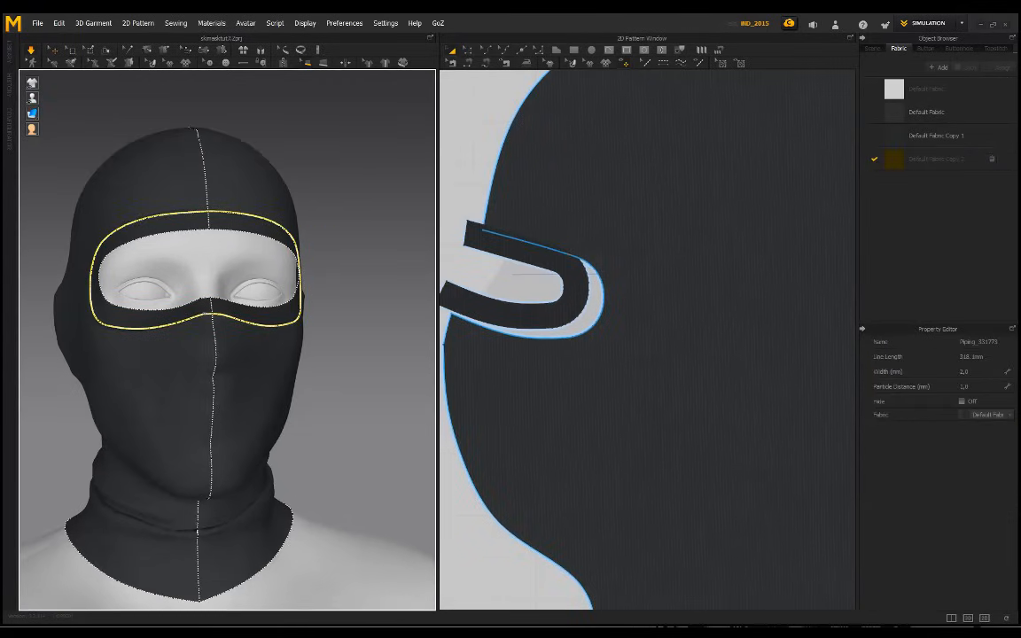
{"action": "left_click", "coordinate": [1011, 415]}
{"action": "left_click", "coordinate": [922, 424]}
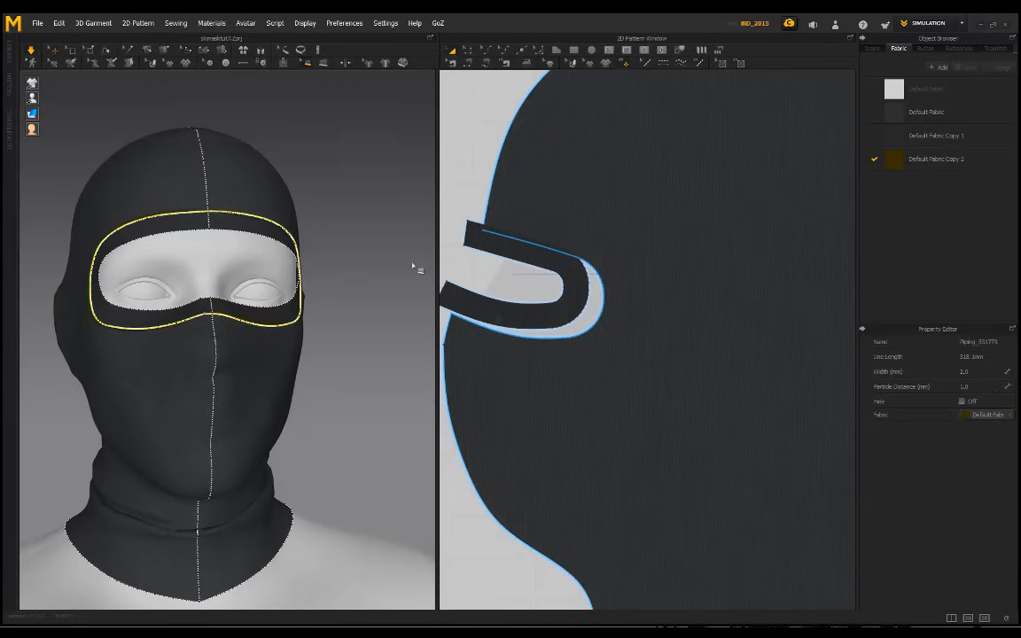
{"action": "left_click", "coordinate": [359, 264]}
{"action": "left_click", "coordinate": [53, 49]}
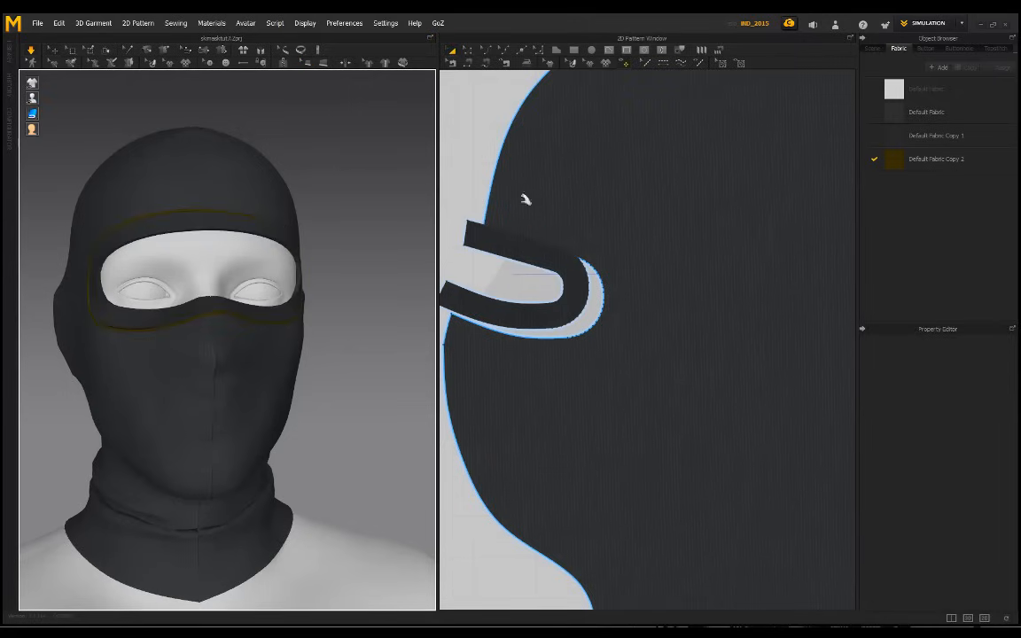
- Brighten the colour of Default Fabric Copy 2 to a golden yellow
{"action": "left_click", "coordinate": [946, 159]}
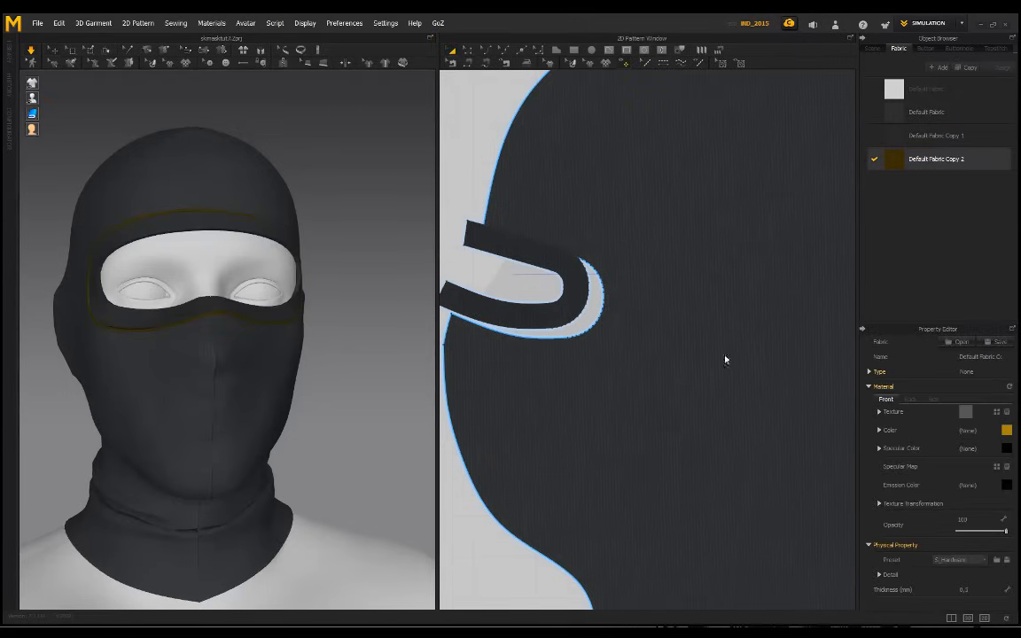
{"action": "left_click", "coordinate": [1007, 430]}
{"action": "left_click", "coordinate": [545, 188]}
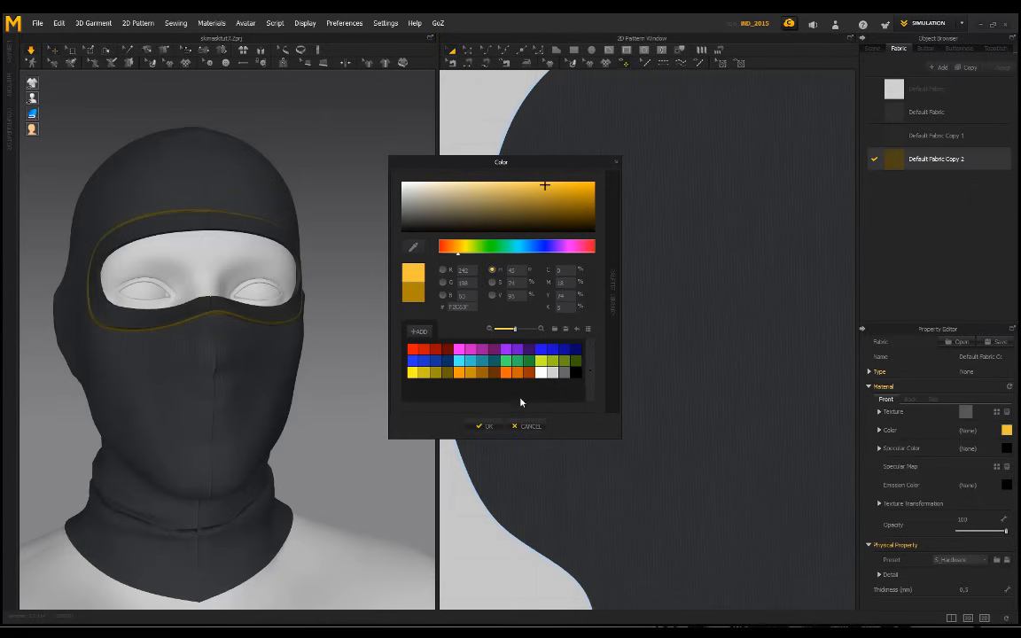
{"action": "left_click", "coordinate": [485, 426]}
- Tug the simulated mask fabric at the brow beside the eye band to free the buried piping
{"action": "right_click_drag", "start_coordinate": [435, 368], "coordinate": [261, 239]}
{"action": "scroll", "coordinate": [177, 156], "scroll_direction": "up", "scroll_amount": 3}
{"action": "right_click_drag", "start_coordinate": [109, 157], "coordinate": [79, 206]}
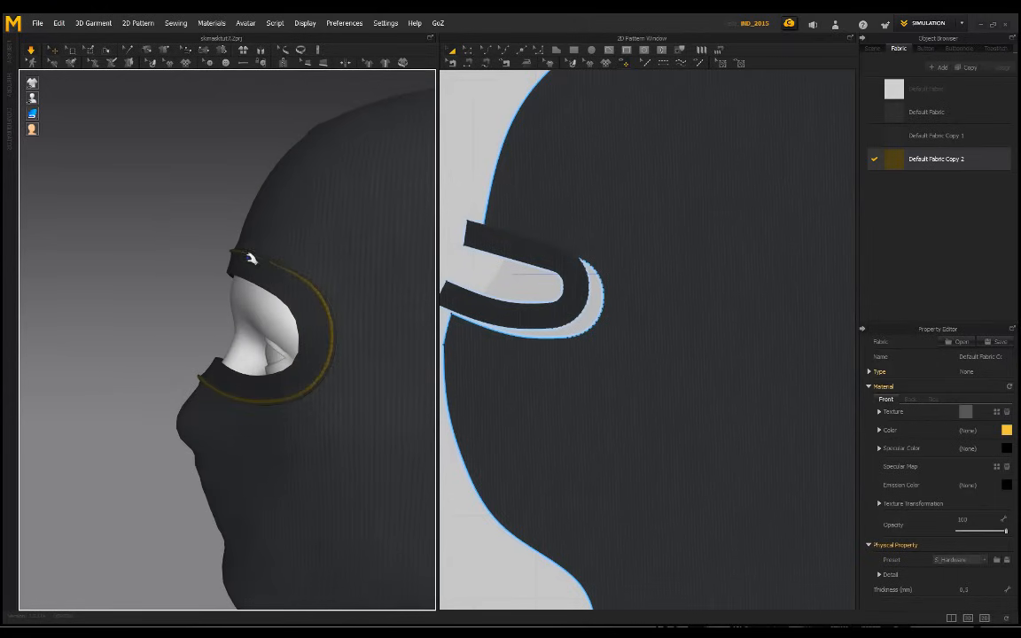
{"action": "left_click", "coordinate": [250, 257]}
{"action": "left_click", "coordinate": [192, 224]}
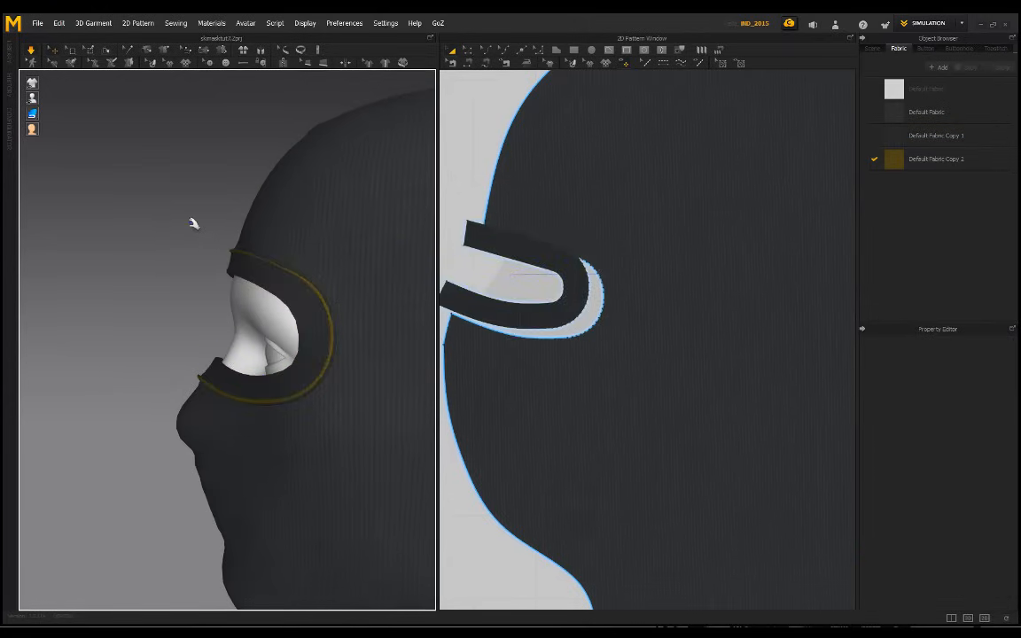
- Pull the forehead fabric upward and outward above the eye band to adjust how it sits against the piping
{"action": "right_click_drag", "start_coordinate": [193, 225], "coordinate": [326, 271]}
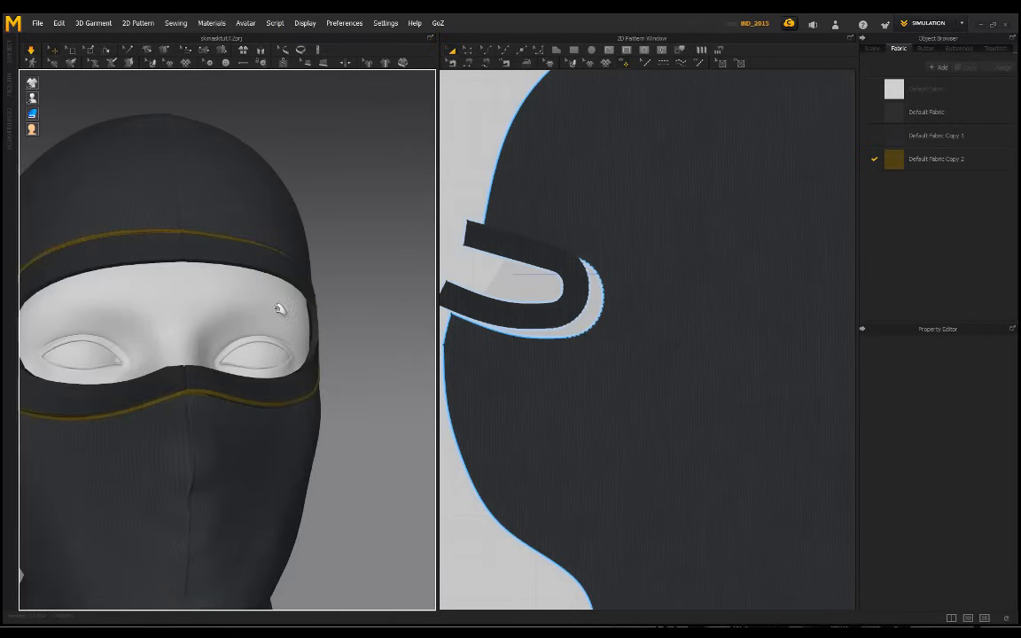
{"action": "scroll", "coordinate": [322, 296], "scroll_direction": "down", "scroll_amount": 2}
{"action": "right_click_drag", "start_coordinate": [242, 284], "coordinate": [301, 295]}
{"action": "scroll", "coordinate": [327, 306], "scroll_direction": "up", "scroll_amount": 3}
{"action": "scroll", "coordinate": [327, 306], "scroll_direction": "down", "scroll_amount": 5}
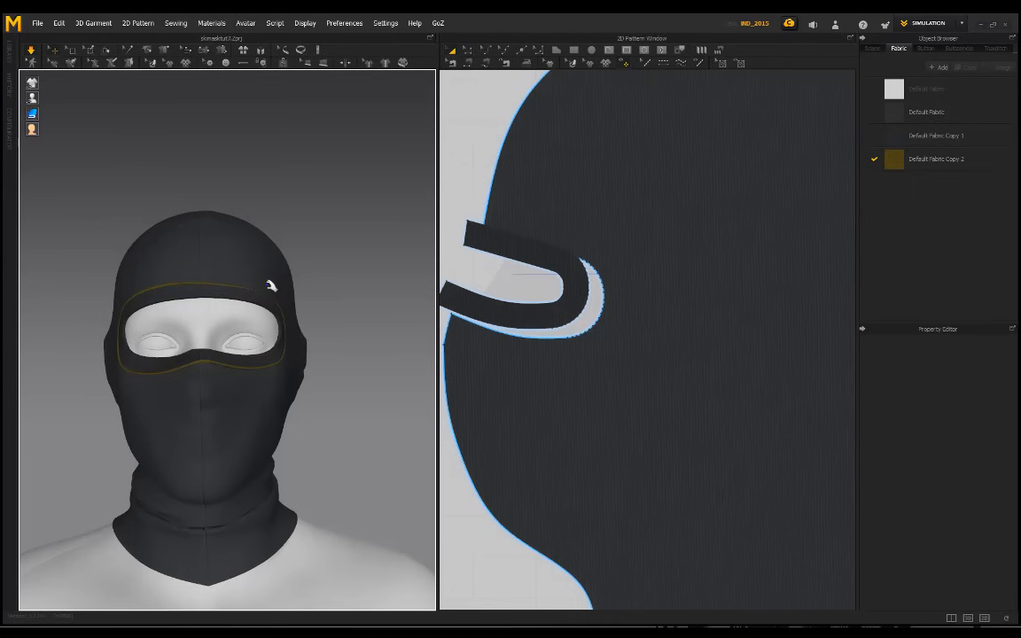
{"action": "left_click", "coordinate": [271, 284]}
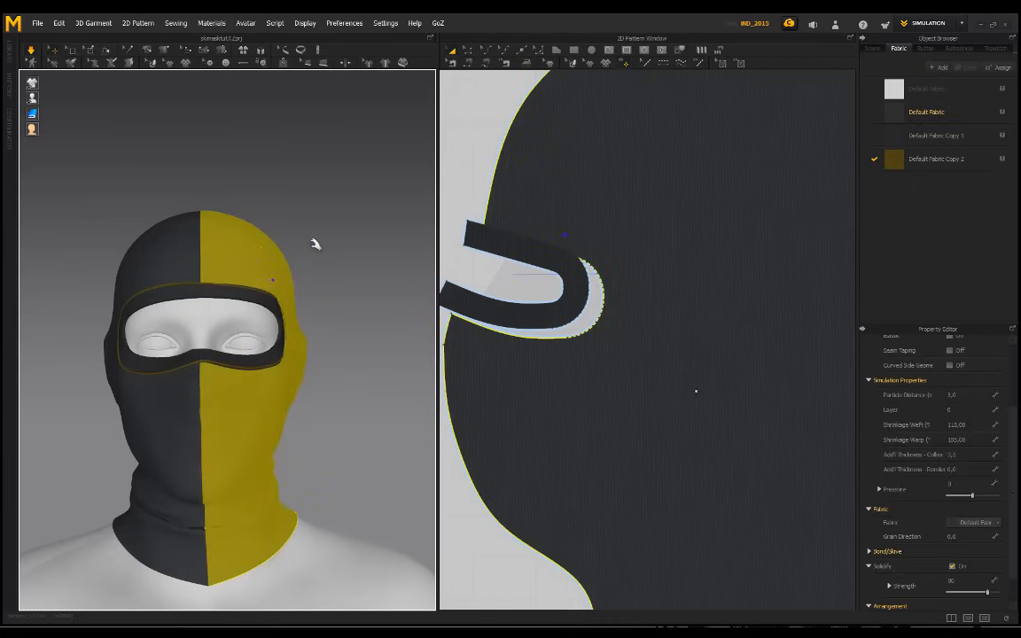
{"action": "left_click", "coordinate": [316, 244]}
{"action": "left_click_drag", "start_coordinate": [280, 248], "coordinate": [308, 220]}
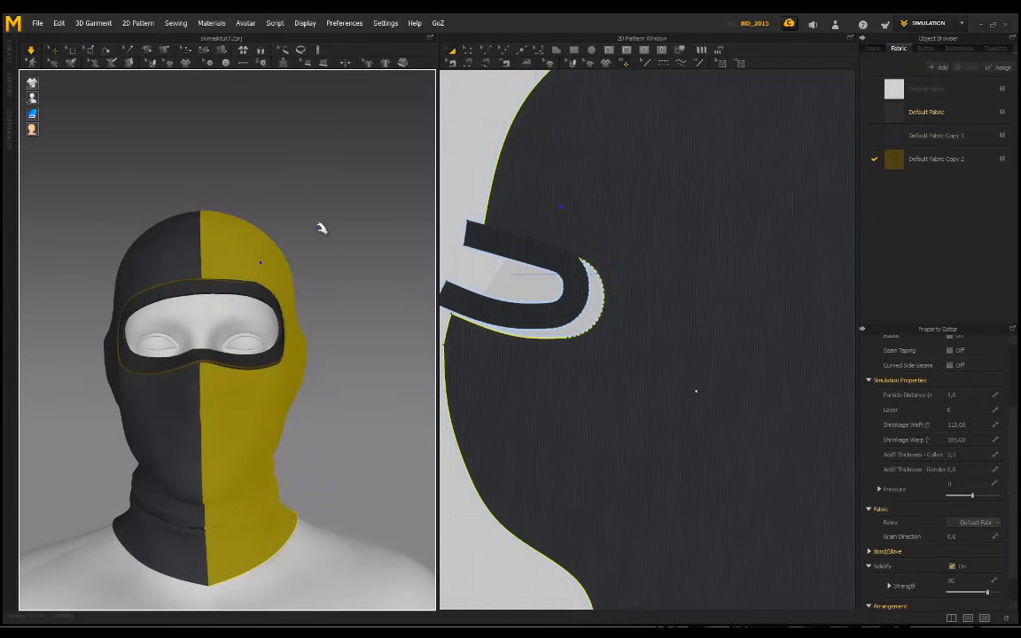
{"action": "left_click", "coordinate": [322, 228]}
- Tug the fabric at the brow edge of the eye band from the side
{"action": "right_click_drag", "start_coordinate": [298, 214], "coordinate": [252, 282]}
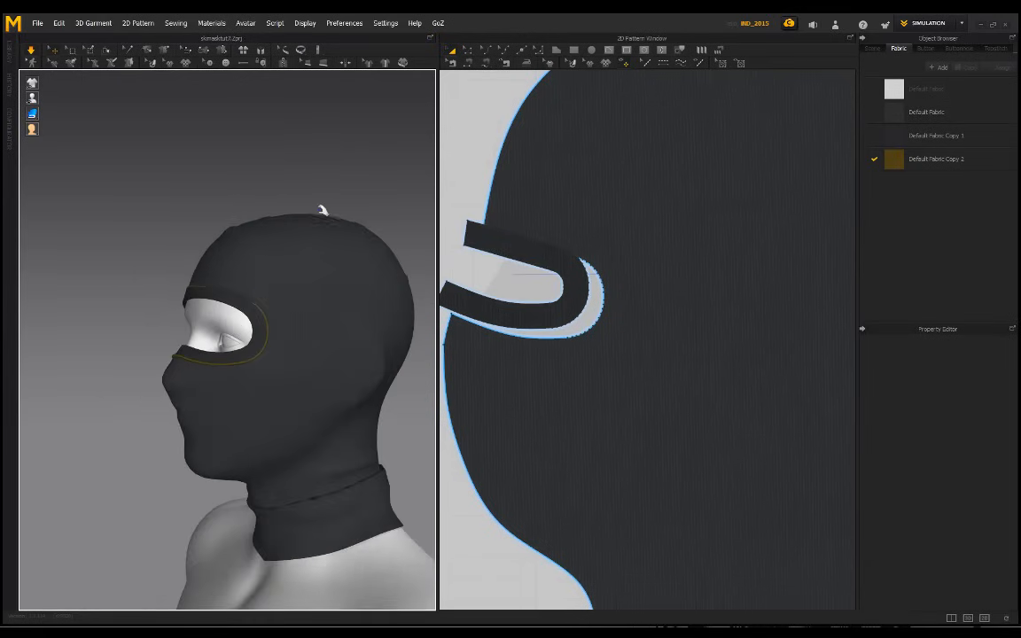
{"action": "right_click_drag", "start_coordinate": [321, 211], "coordinate": [275, 304]}
{"action": "left_click_drag", "start_coordinate": [192, 307], "coordinate": [190, 305]}
{"action": "left_click", "coordinate": [230, 266]}
- Select the piping to check its properties and inspect how it meets the upper eye band up close
{"action": "scroll", "coordinate": [322, 355], "scroll_direction": "up", "scroll_amount": 3}
{"action": "scroll", "coordinate": [327, 359], "scroll_direction": "up", "scroll_amount": 5}
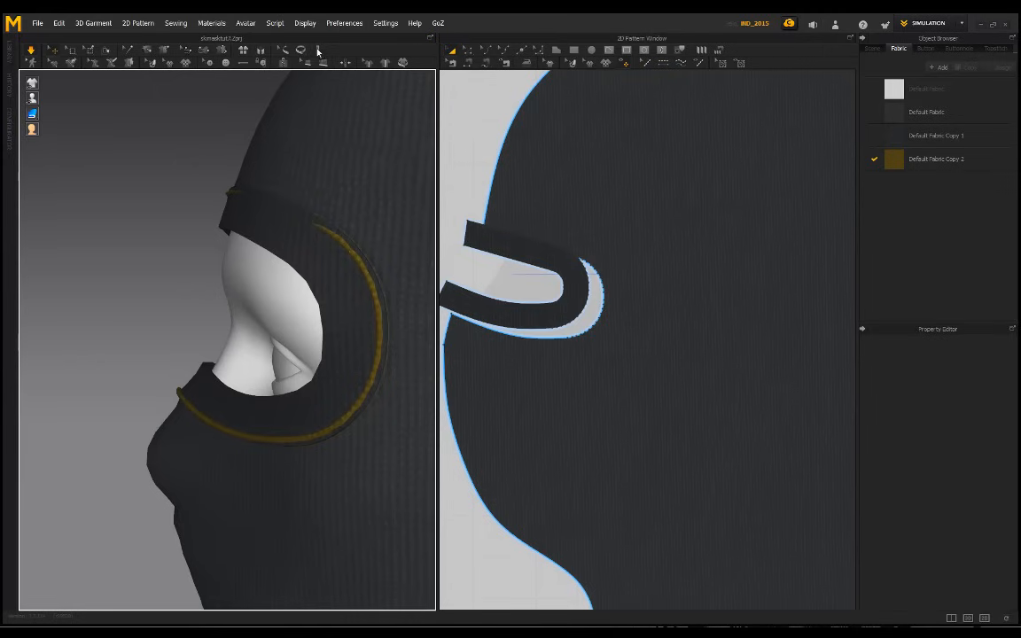
{"action": "left_click", "coordinate": [364, 264]}
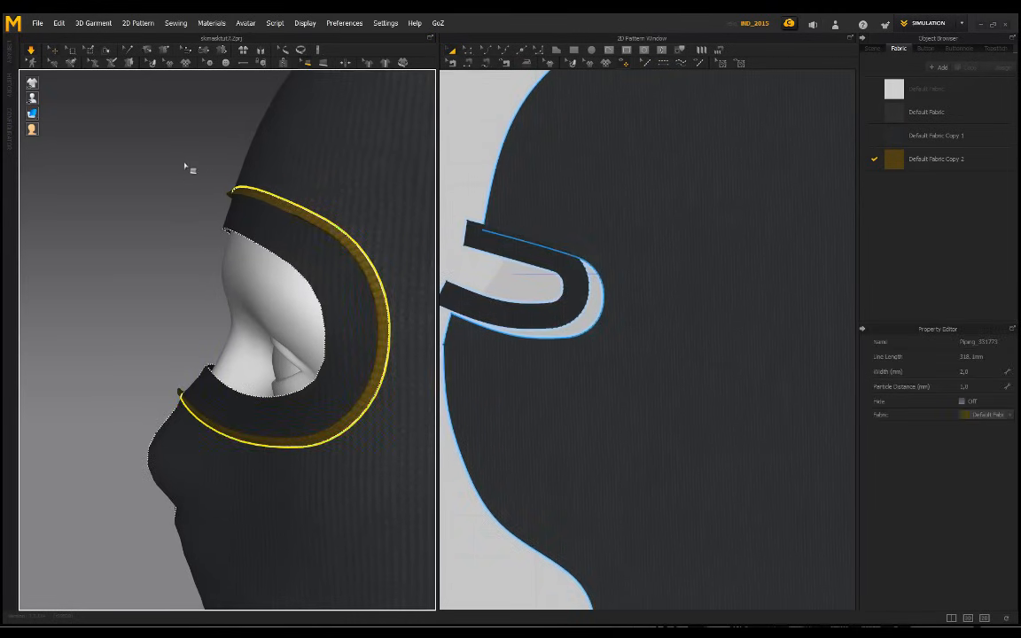
{"action": "left_click", "coordinate": [151, 167]}
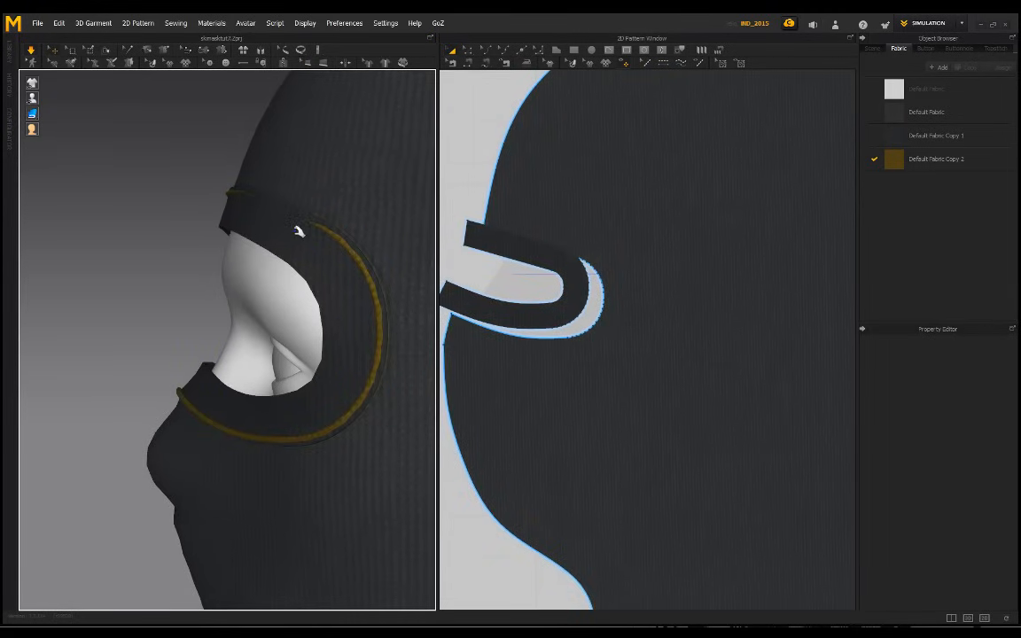
{"action": "scroll", "coordinate": [208, 210], "scroll_direction": "up", "scroll_amount": 5}
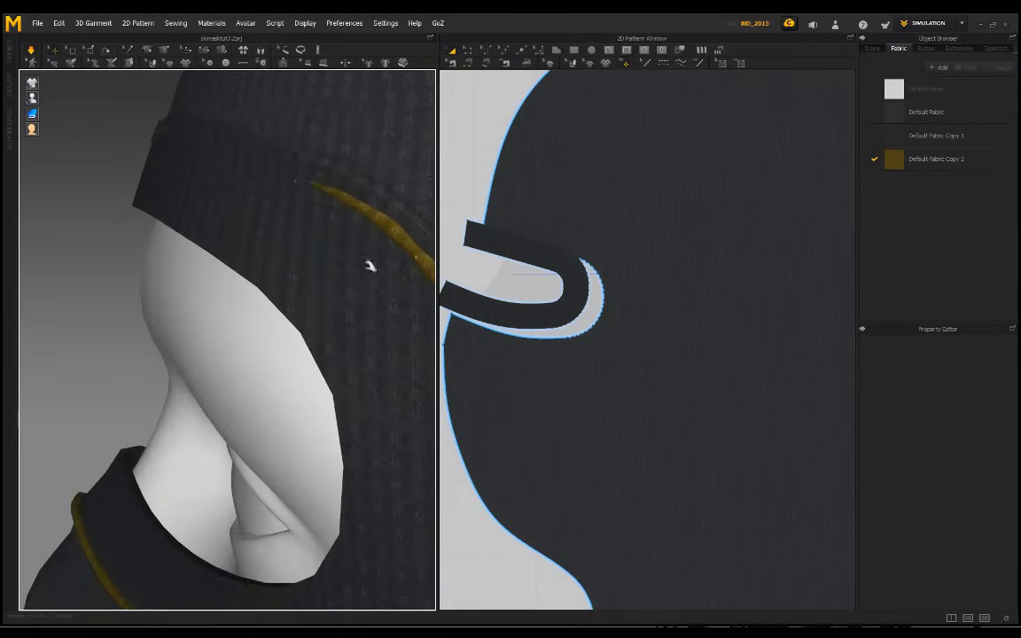
{"action": "scroll", "coordinate": [116, 179], "scroll_direction": "up", "scroll_amount": 4}
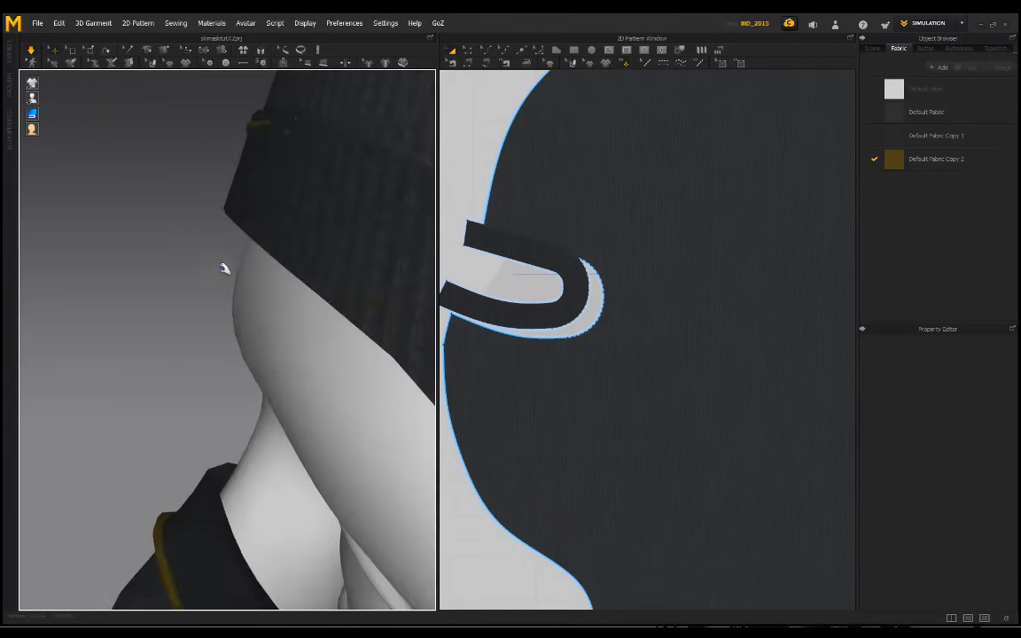
- Set the eye band's additional rendering thickness to 1.0
{"action": "left_click", "coordinate": [343, 201]}
{"action": "left_click", "coordinate": [993, 474]}
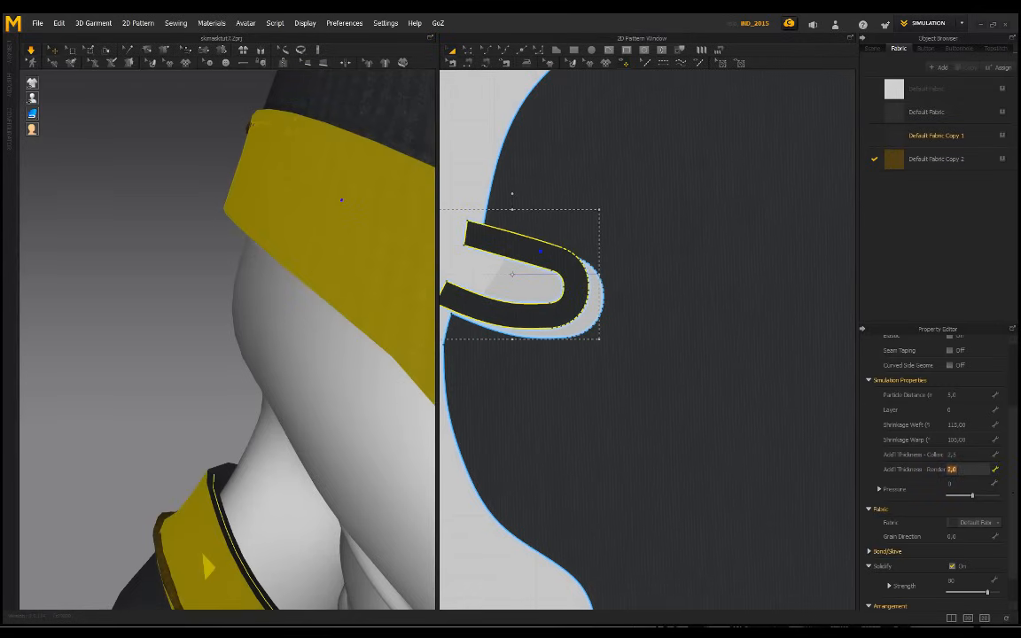
{"action": "key", "text": "Return"}
{"action": "right_click_drag", "start_coordinate": [203, 164], "coordinate": [181, 169]}
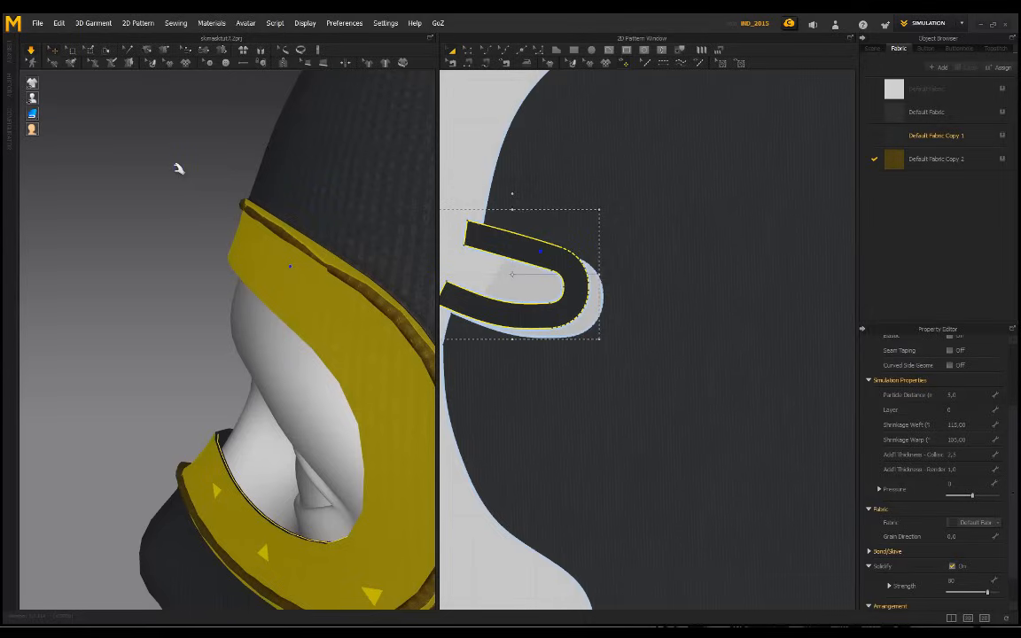
{"action": "left_click", "coordinate": [177, 169]}
- Examine the piping along the eye band and the overall mask from the side, front and opposite three-quarter view
{"action": "right_click_drag", "start_coordinate": [179, 171], "coordinate": [165, 259]}
{"action": "middle_click_drag", "start_coordinate": [165, 259], "coordinate": [192, 236]}
{"action": "scroll", "coordinate": [188, 283], "scroll_direction": "up", "scroll_amount": 5}
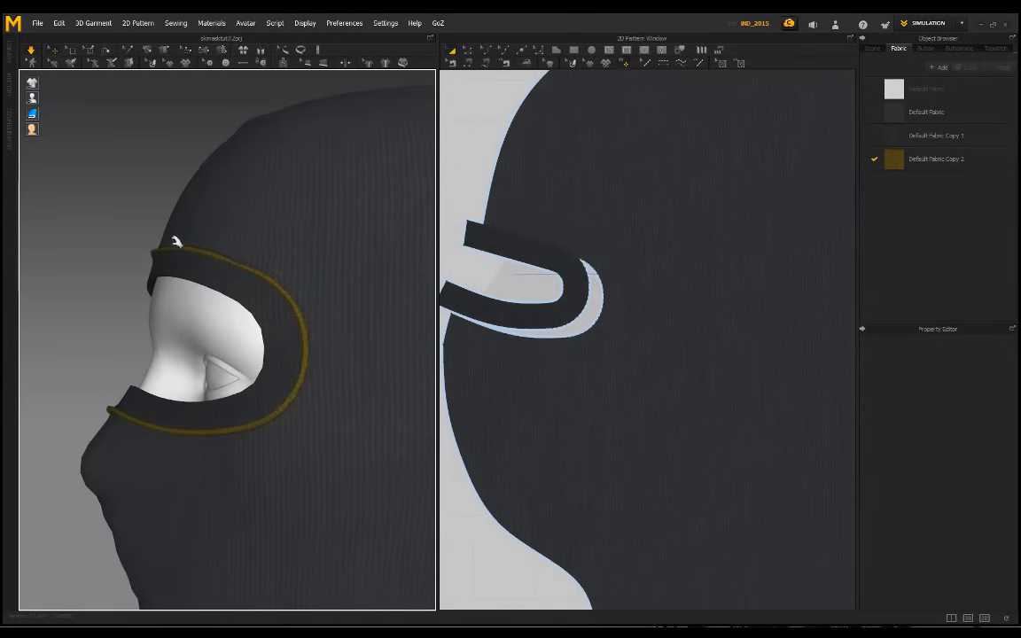
{"action": "right_click_drag", "start_coordinate": [174, 242], "coordinate": [358, 283]}
{"action": "scroll", "coordinate": [271, 255], "scroll_direction": "down", "scroll_amount": 2}
{"action": "scroll", "coordinate": [271, 256], "scroll_direction": "down", "scroll_amount": 1}
{"action": "scroll", "coordinate": [359, 283], "scroll_direction": "down", "scroll_amount": 1}
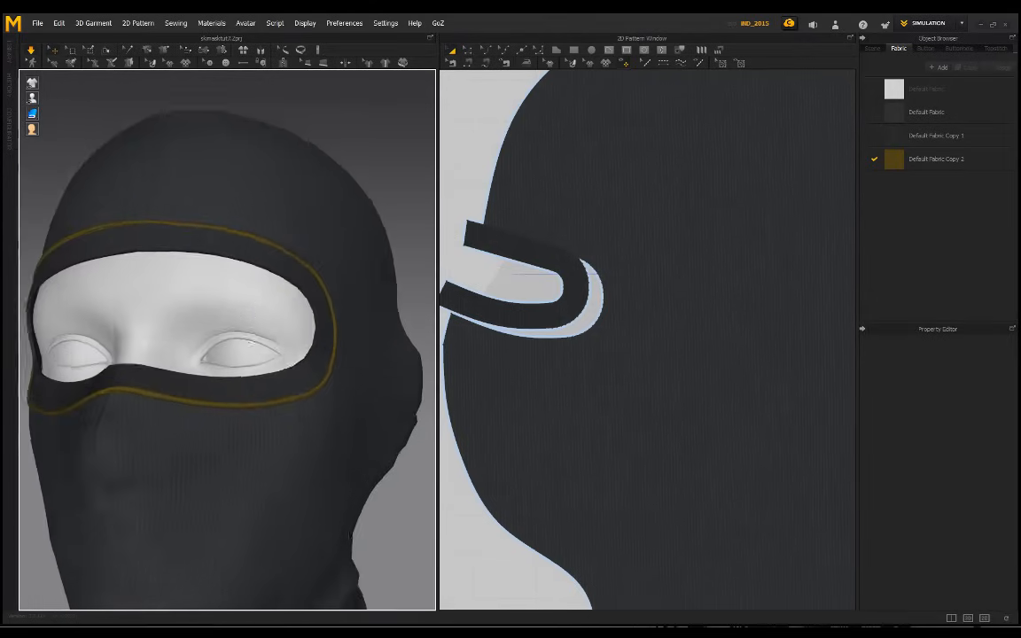
{"action": "right_click_drag", "start_coordinate": [204, 302], "coordinate": [280, 315]}
{"action": "scroll", "coordinate": [280, 315], "scroll_direction": "up", "scroll_amount": 2}
{"action": "scroll", "coordinate": [280, 320], "scroll_direction": "down", "scroll_amount": 4}
{"action": "scroll", "coordinate": [280, 320], "scroll_direction": "down", "scroll_amount": 3}
{"action": "right_click_drag", "start_coordinate": [296, 275], "coordinate": [344, 271]}
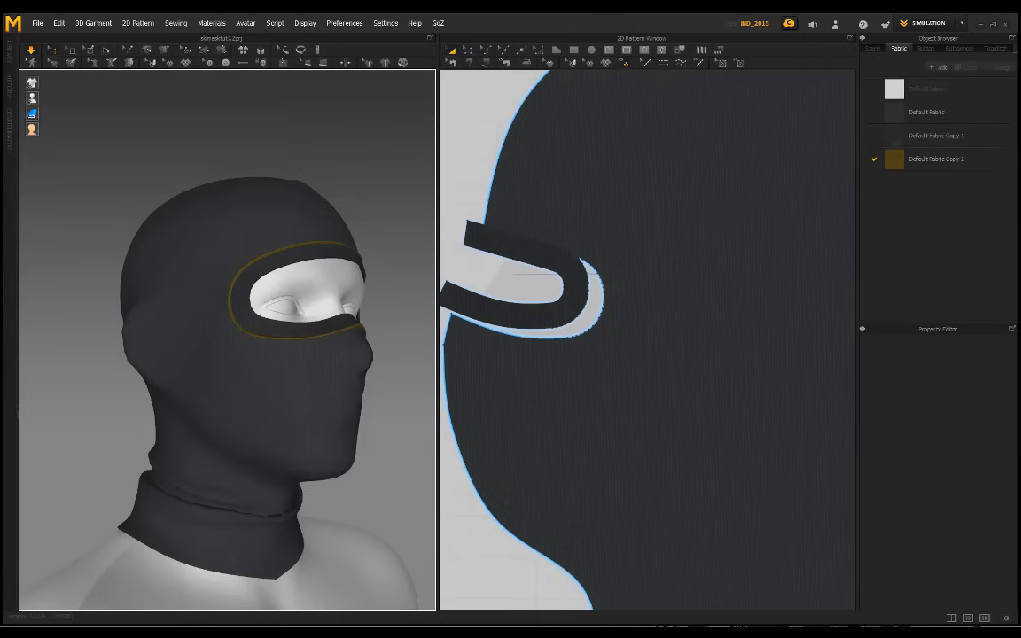
- Recolour Default Fabric Copy 2, used on the piping, to a neutral light grey with RGB 178, 178, 178
{"action": "left_click", "coordinate": [937, 159]}
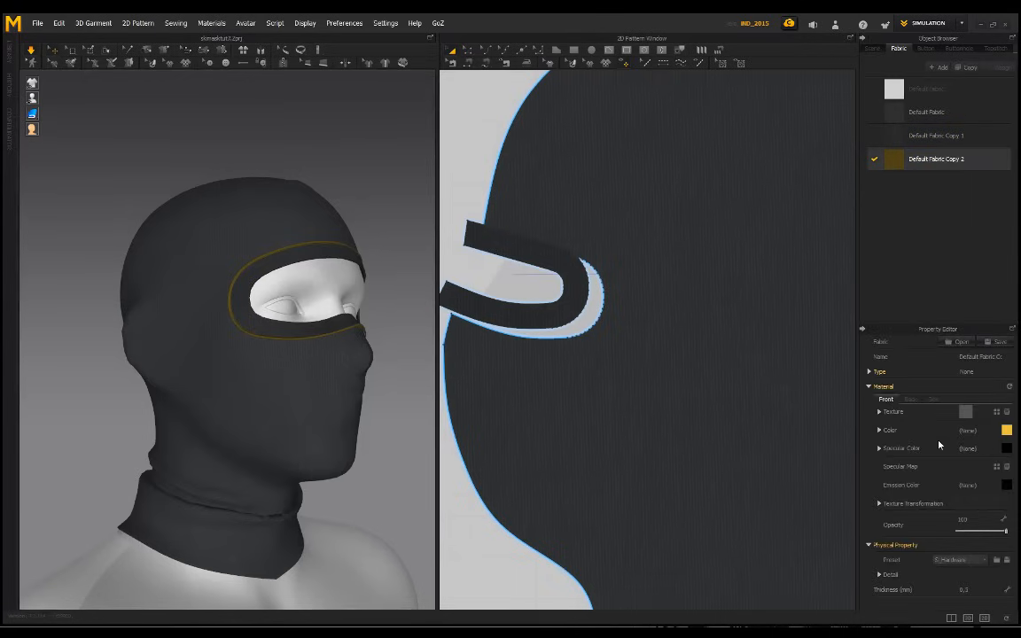
{"action": "left_click", "coordinate": [1006, 430]}
{"action": "left_click", "coordinate": [402, 196]}
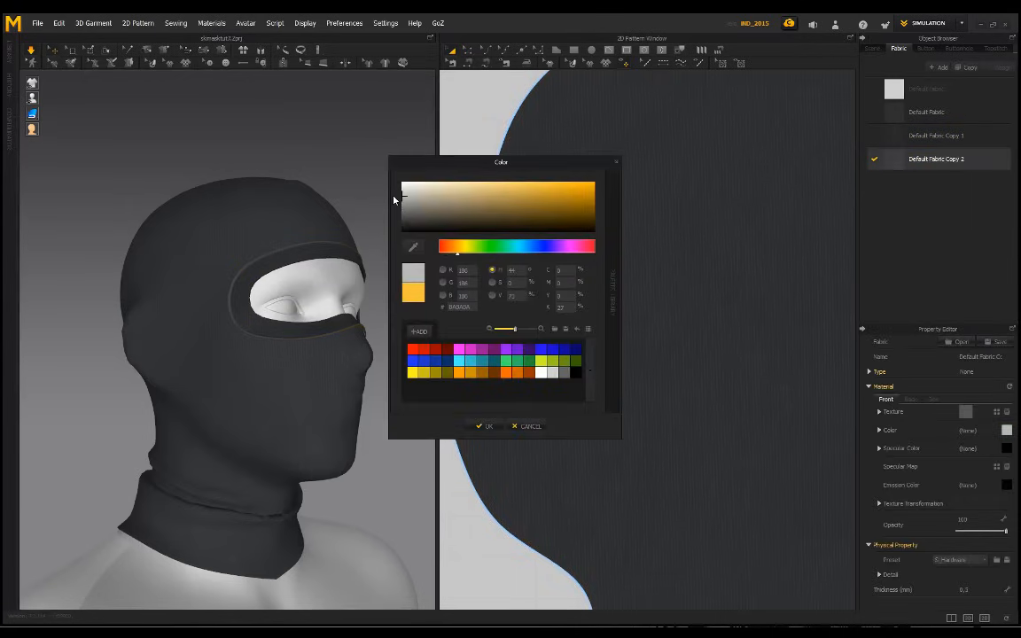
{"action": "left_click_drag", "start_coordinate": [393, 198], "coordinate": [391, 198]}
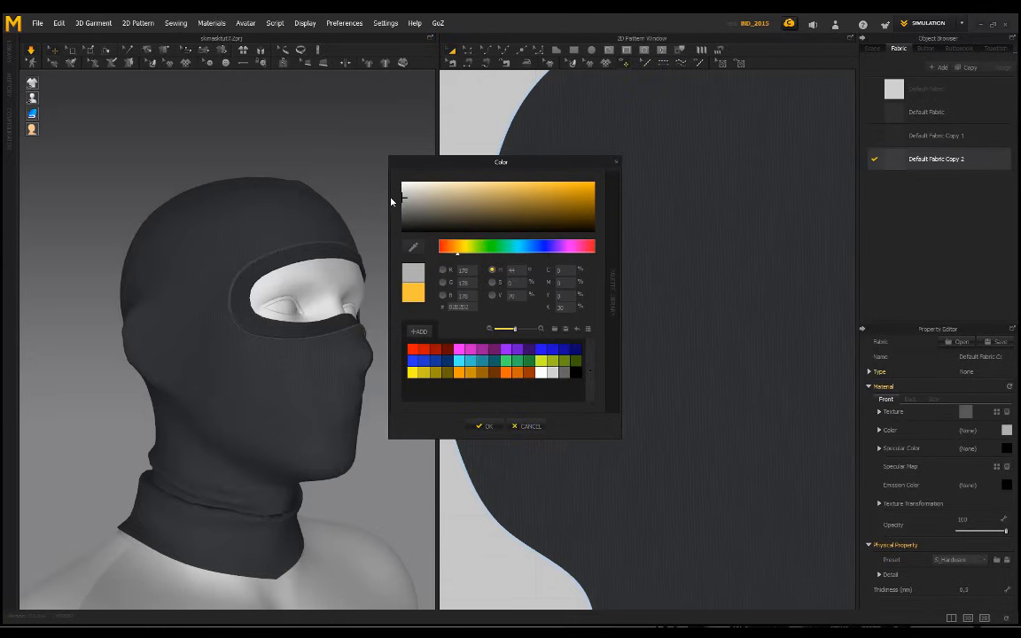
{"action": "left_click", "coordinate": [484, 427]}
- Pull the simulated fabric below the eye opening on both mask halves to settle the fit around the nose
{"action": "right_click_drag", "start_coordinate": [337, 155], "coordinate": [291, 160]}
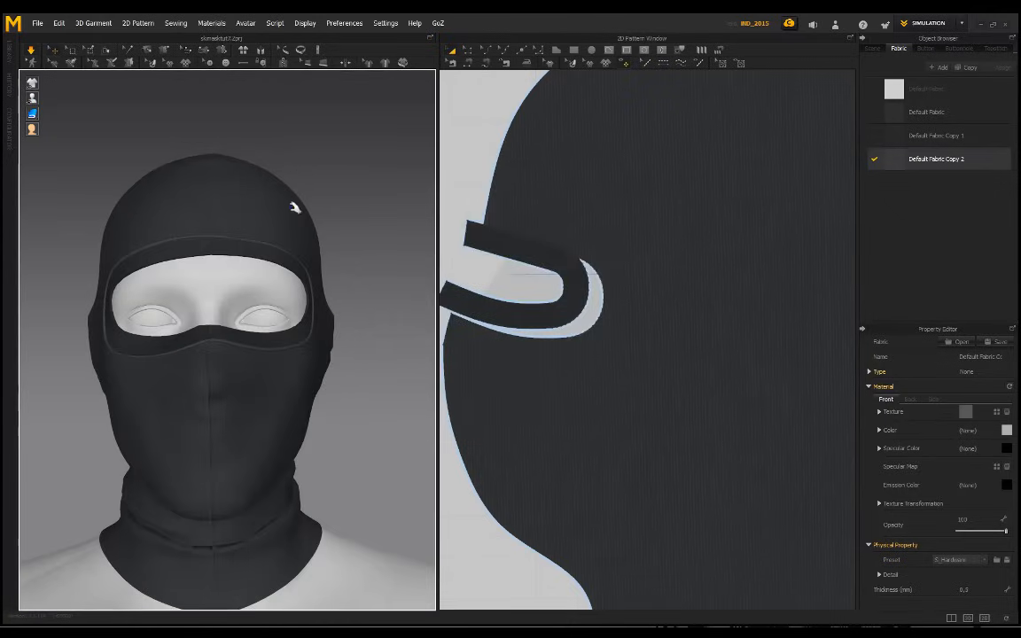
{"action": "middle_click_drag", "start_coordinate": [323, 294], "coordinate": [354, 260]}
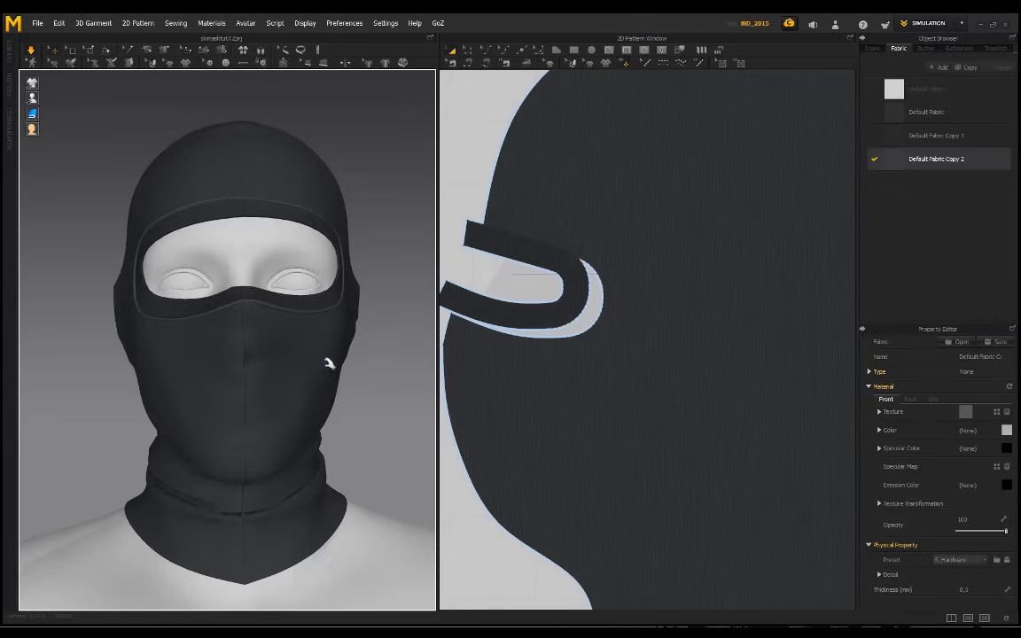
{"action": "scroll", "coordinate": [265, 348], "scroll_direction": "down", "scroll_amount": 2}
{"action": "left_click", "coordinate": [255, 350]}
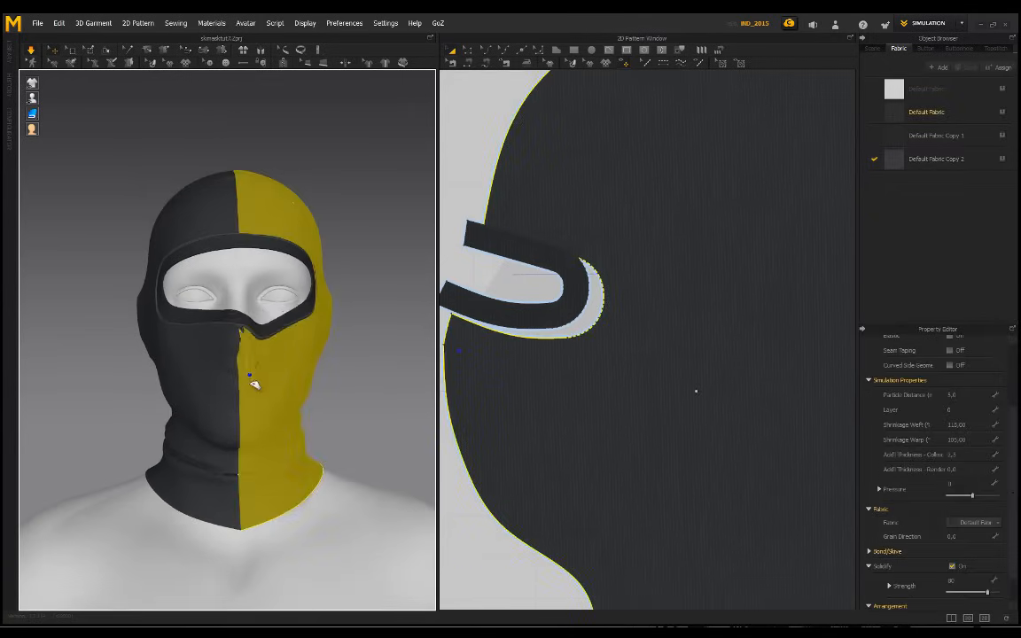
{"action": "left_click", "coordinate": [207, 346]}
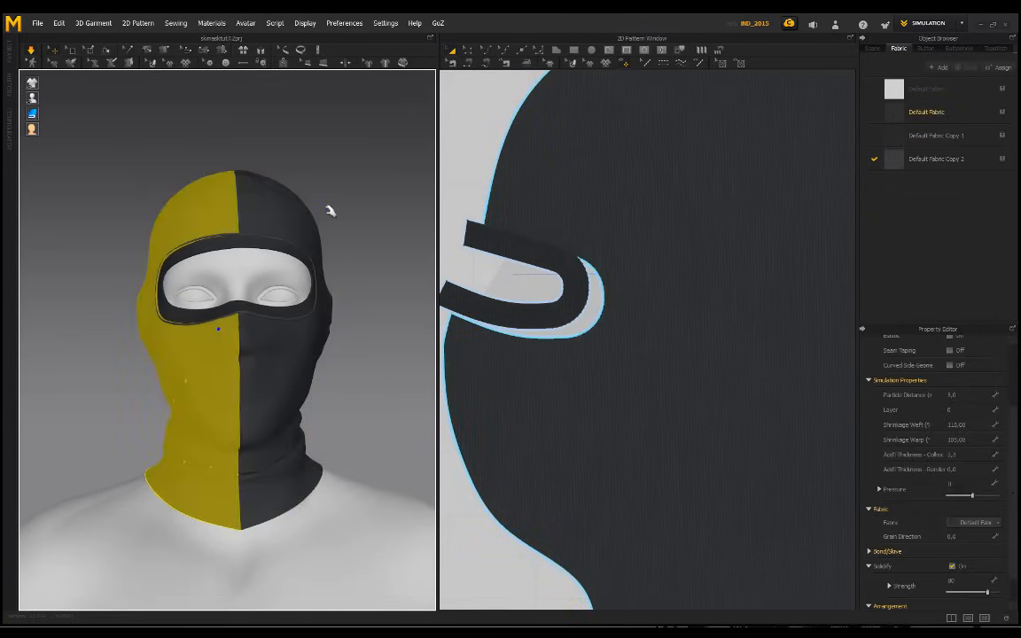
{"action": "left_click", "coordinate": [354, 247]}
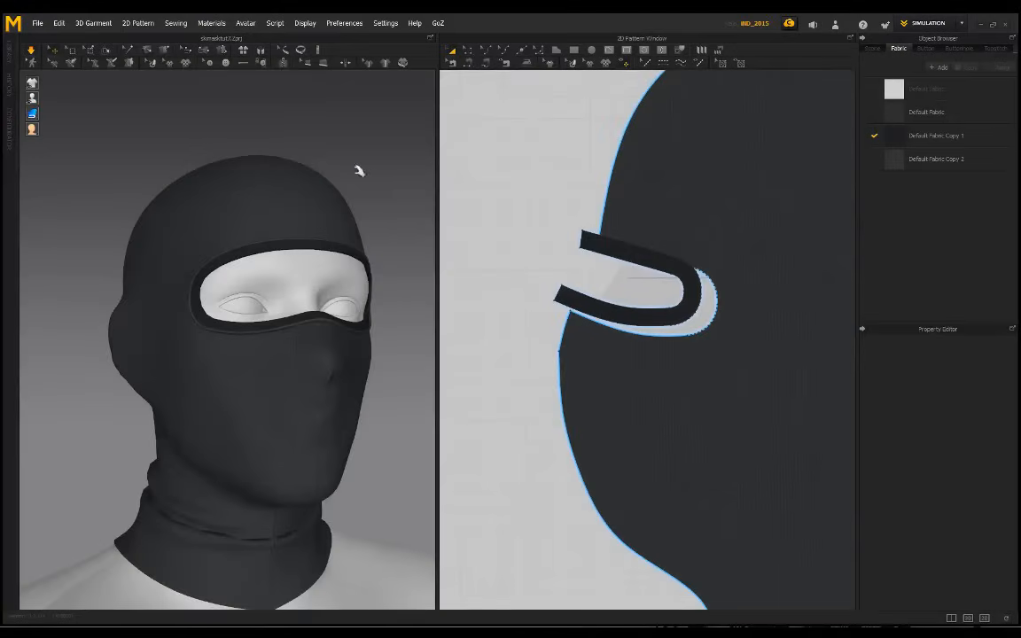
{"action": "right_click_drag", "start_coordinate": [358, 167], "coordinate": [326, 170]}
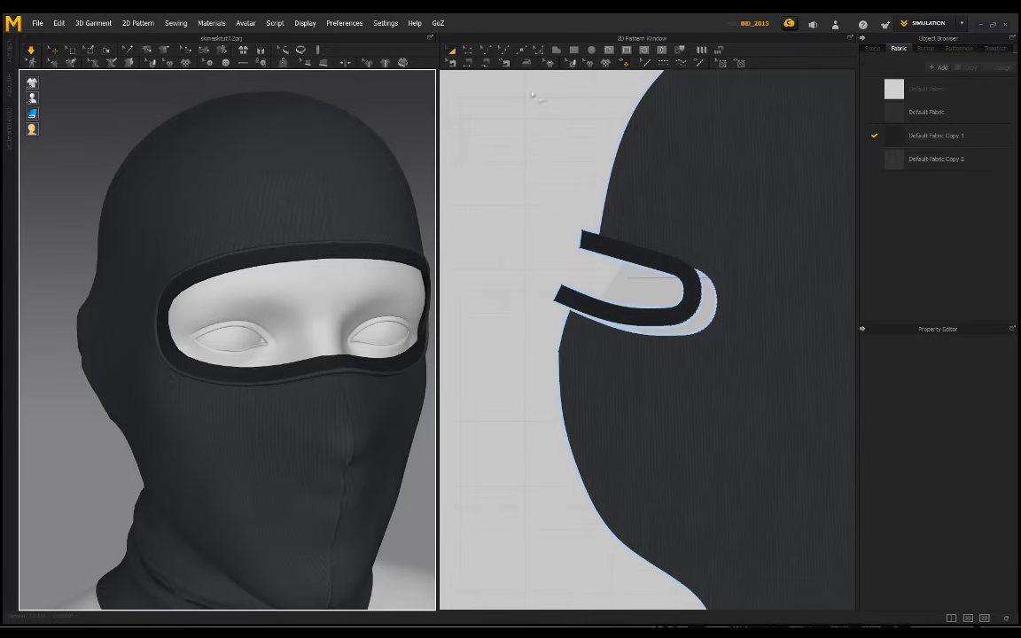
{"action": "left_click", "coordinate": [469, 51]}
{"action": "left_click", "coordinate": [686, 336]}
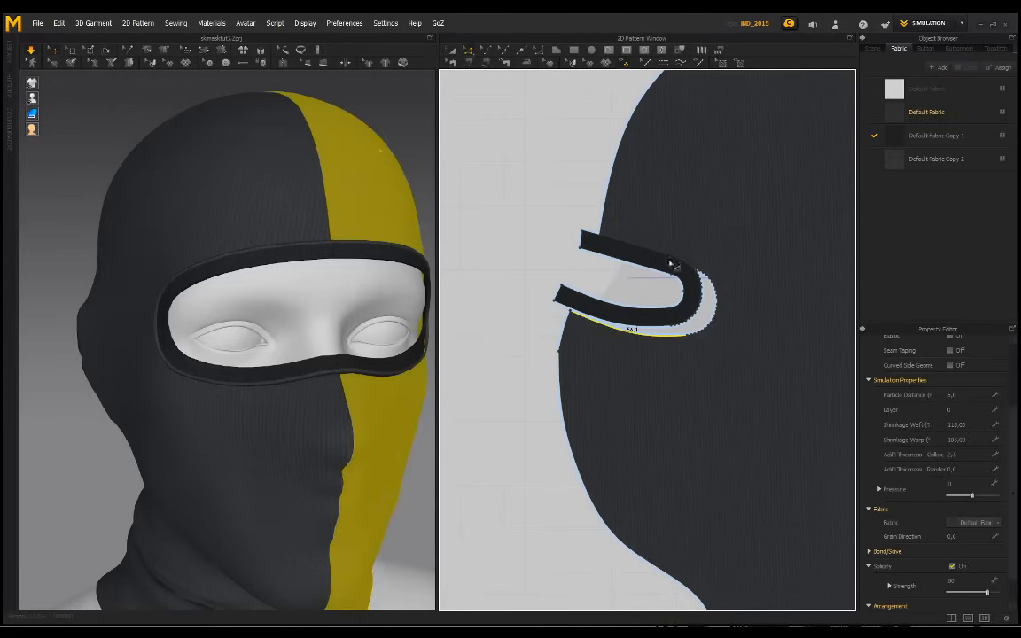
{"action": "left_click", "coordinate": [497, 177]}
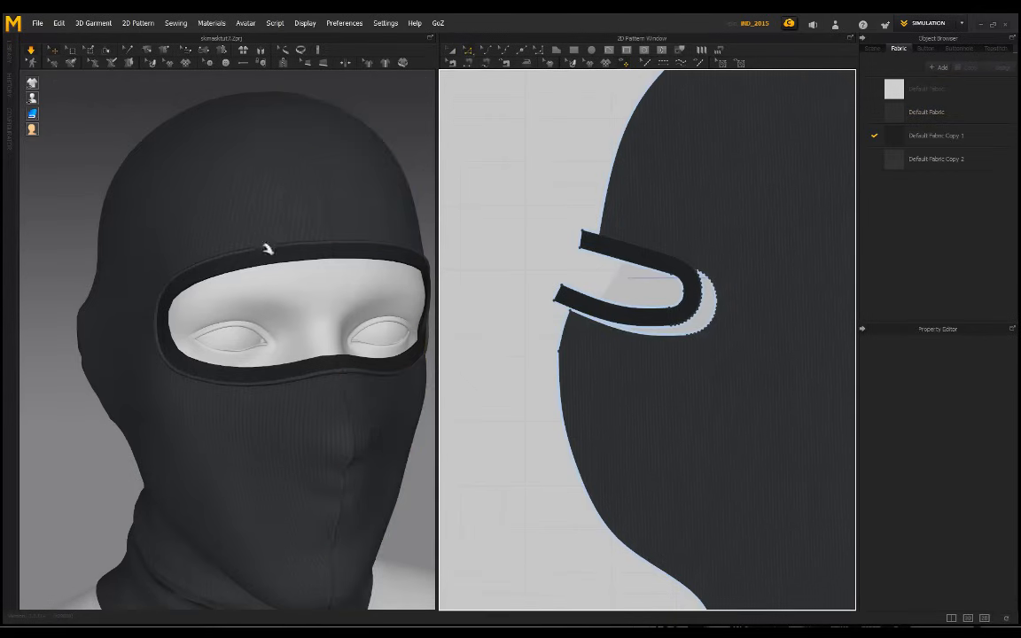
- Examine the eye band's piping close up and the overall mask fit from the front, both sides and three-quarter views
{"action": "right_click_drag", "start_coordinate": [282, 214], "coordinate": [337, 231]}
{"action": "scroll", "coordinate": [337, 231], "scroll_direction": "up", "scroll_amount": 3}
{"action": "right_click_drag", "start_coordinate": [296, 303], "coordinate": [244, 243]}
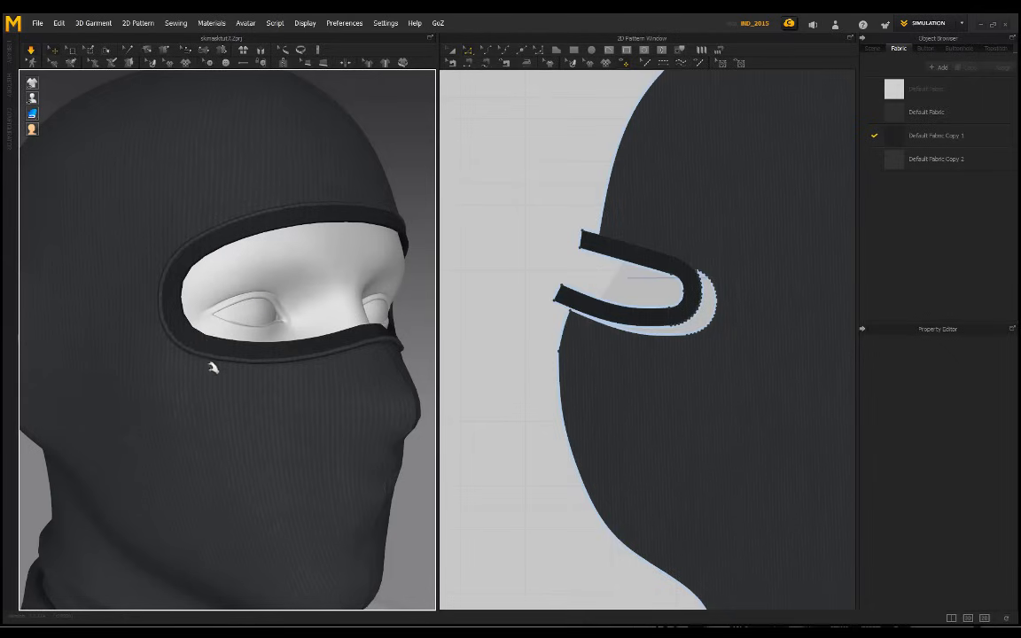
{"action": "right_click_drag", "start_coordinate": [407, 300], "coordinate": [369, 308]}
{"action": "scroll", "coordinate": [346, 248], "scroll_direction": "down", "scroll_amount": 3}
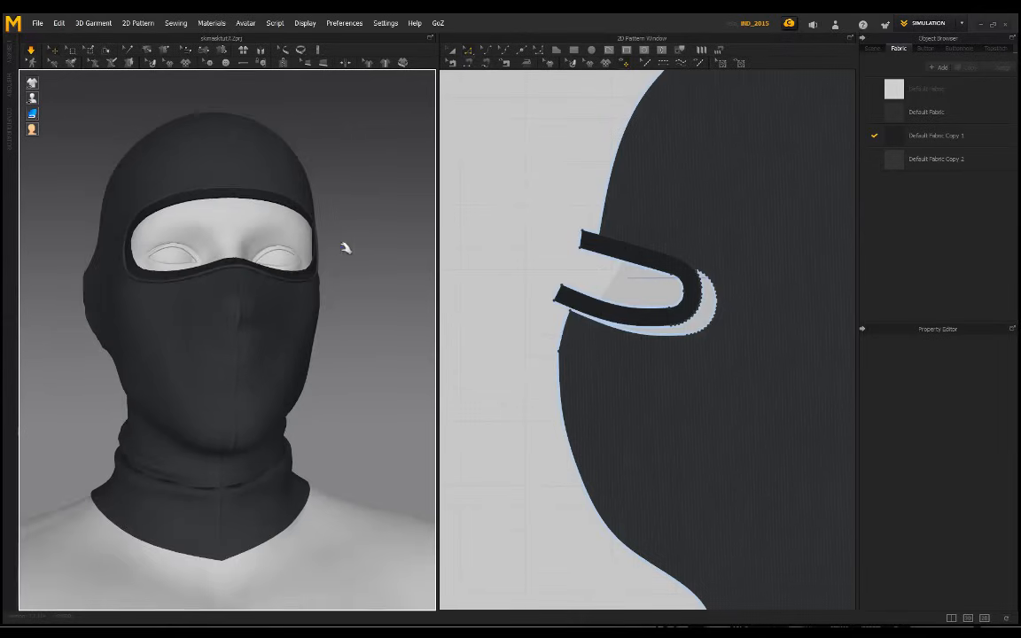
{"action": "right_click_drag", "start_coordinate": [344, 246], "coordinate": [147, 242]}
{"action": "scroll", "coordinate": [228, 279], "scroll_direction": "up", "scroll_amount": 3}
{"action": "scroll", "coordinate": [147, 242], "scroll_direction": "up", "scroll_amount": 5}
{"action": "middle_click_drag", "start_coordinate": [155, 223], "coordinate": [219, 299]}
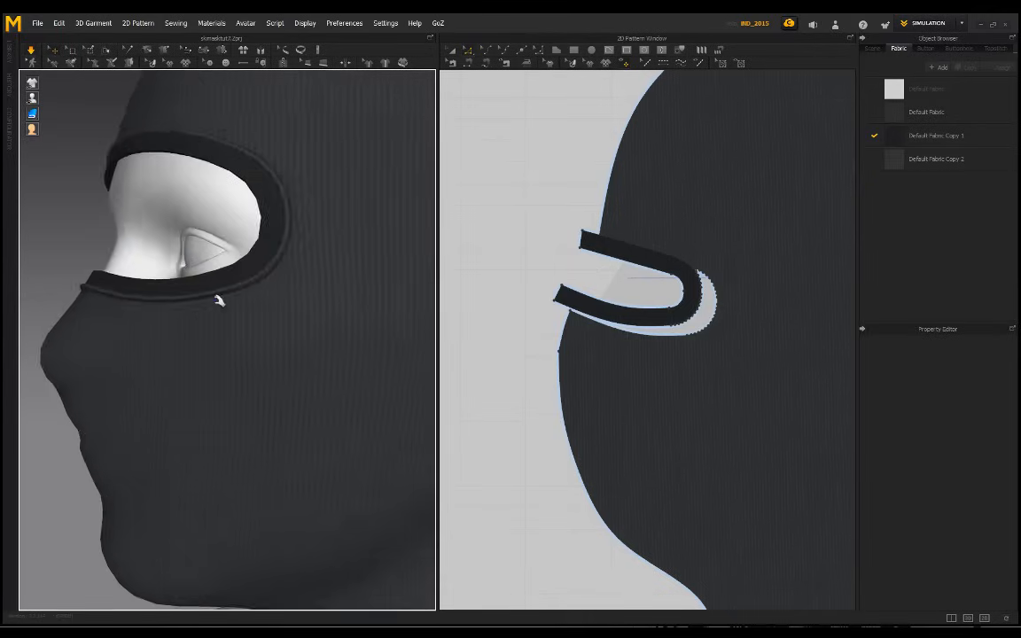
{"action": "scroll", "coordinate": [204, 291], "scroll_direction": "down", "scroll_amount": 5}
{"action": "right_click_drag", "start_coordinate": [198, 290], "coordinate": [229, 279]}
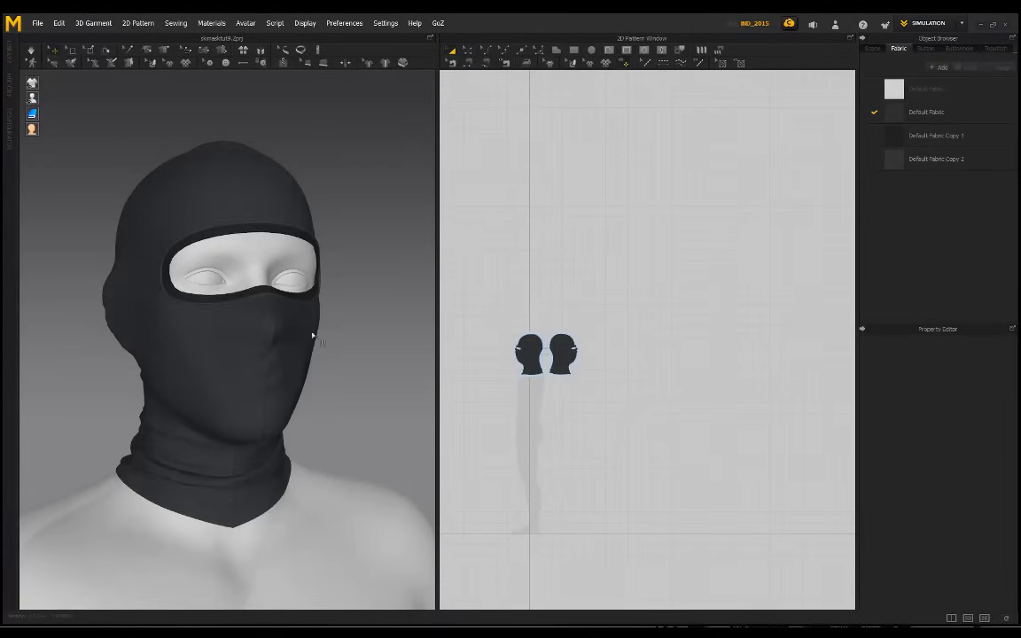
{"action": "scroll", "coordinate": [347, 353], "scroll_direction": "down", "scroll_amount": 5}
{"action": "right_click_drag", "start_coordinate": [348, 358], "coordinate": [236, 337]}
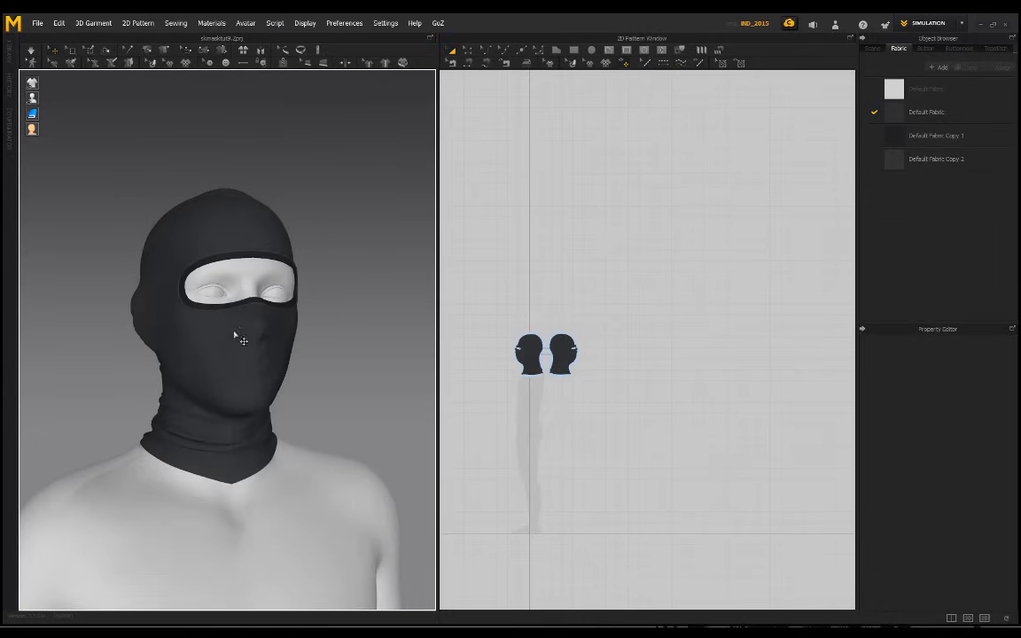
{"action": "right_click_drag", "start_coordinate": [167, 415], "coordinate": [295, 394]}
{"action": "scroll", "coordinate": [180, 371], "scroll_direction": "up", "scroll_amount": 2}
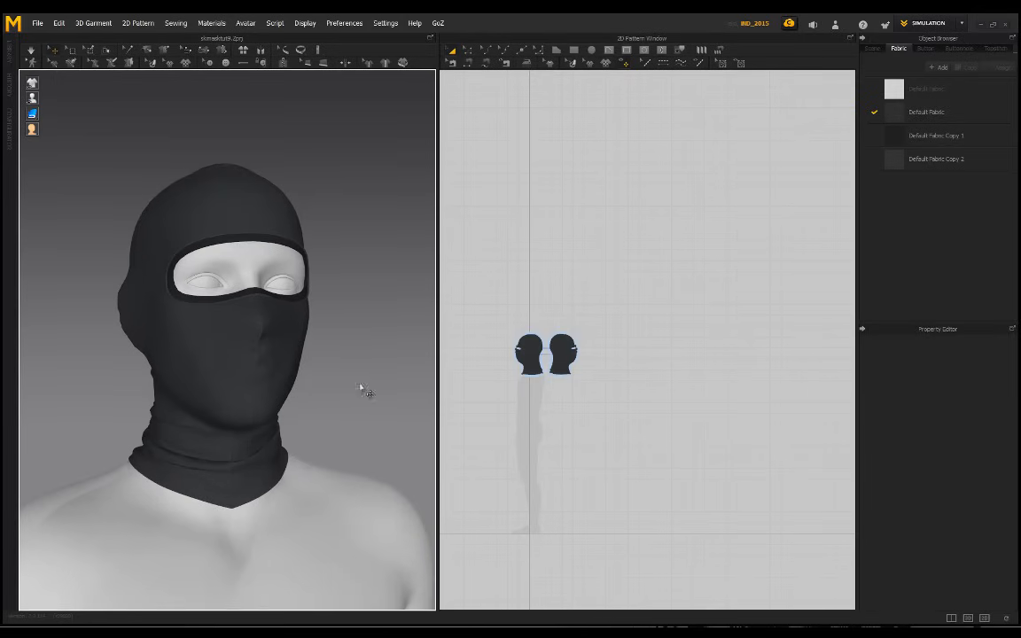
- Select all the mask's pattern pieces and review the available export formats
{"action": "left_click_drag", "start_coordinate": [600, 386], "coordinate": [501, 321]}
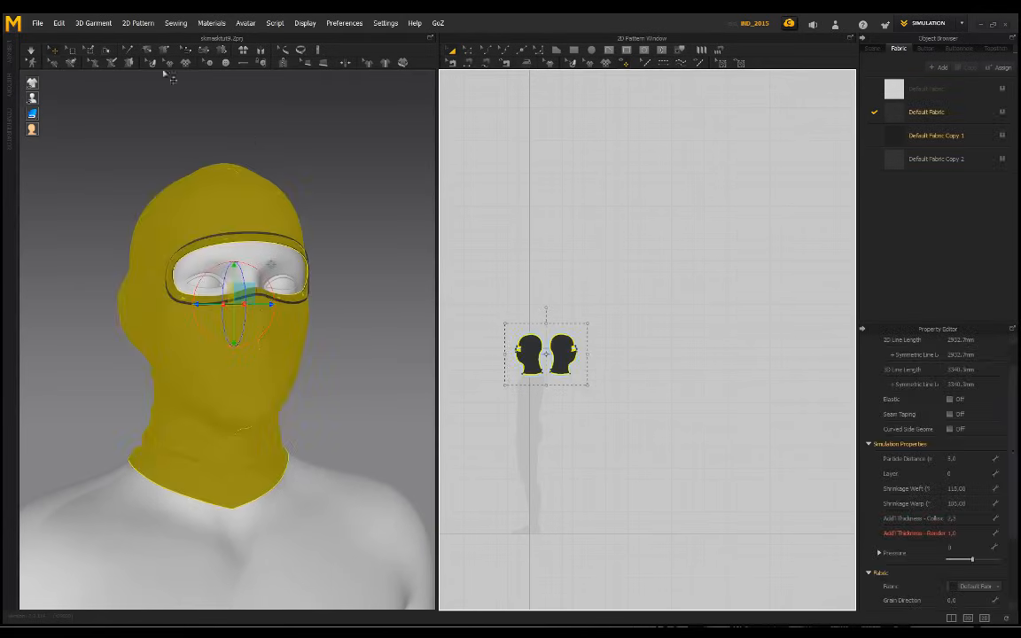
{"action": "left_click", "coordinate": [45, 23]}
{"action": "mouse_move", "coordinate": [73, 162]}
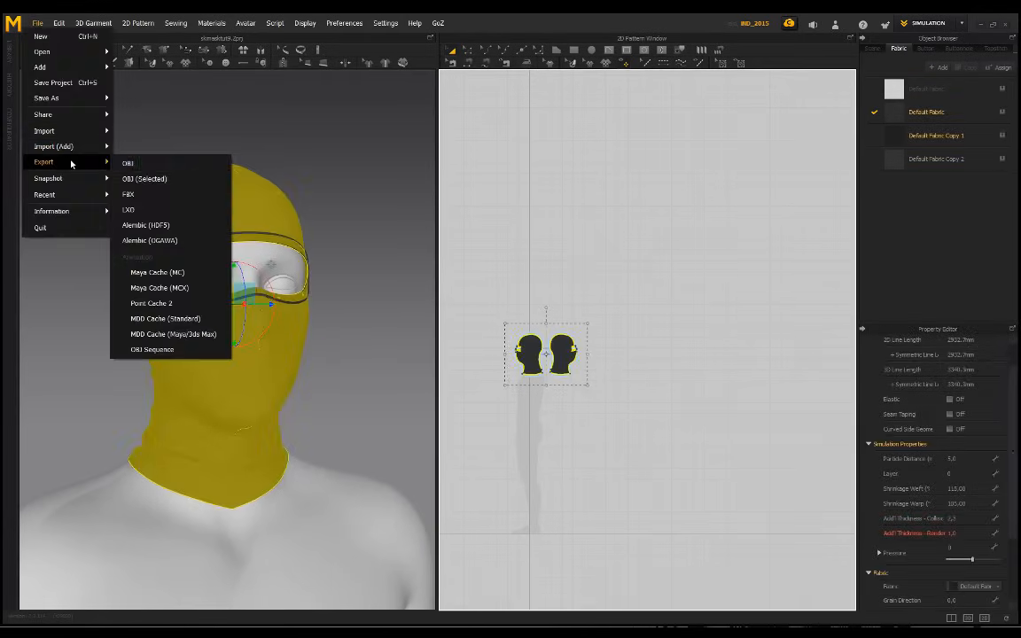
{"action": "left_click", "coordinate": [570, 239]}
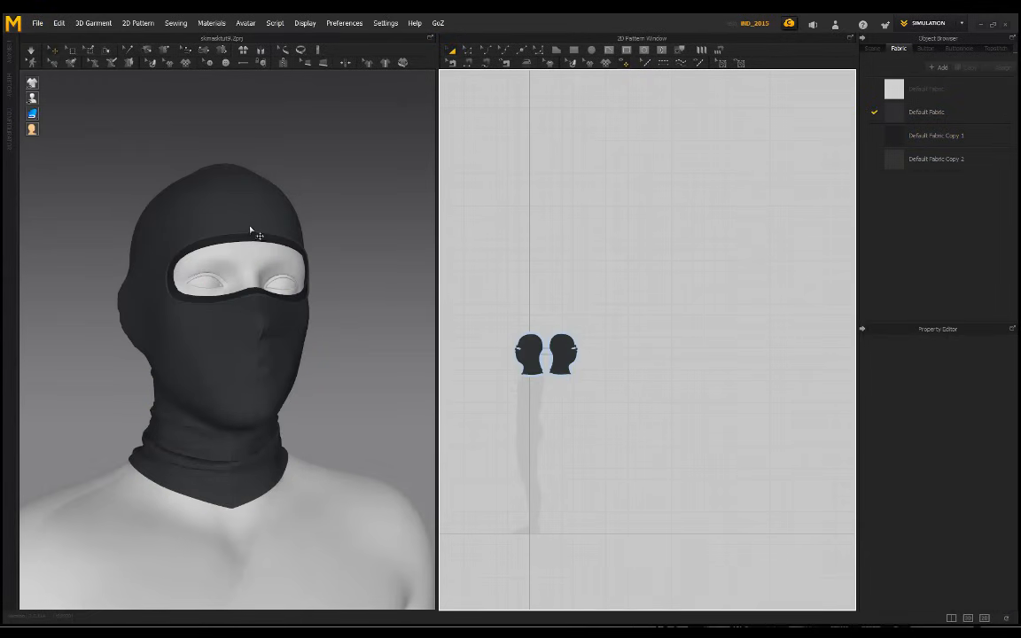
{"action": "right_click_drag", "start_coordinate": [325, 192], "coordinate": [244, 246]}
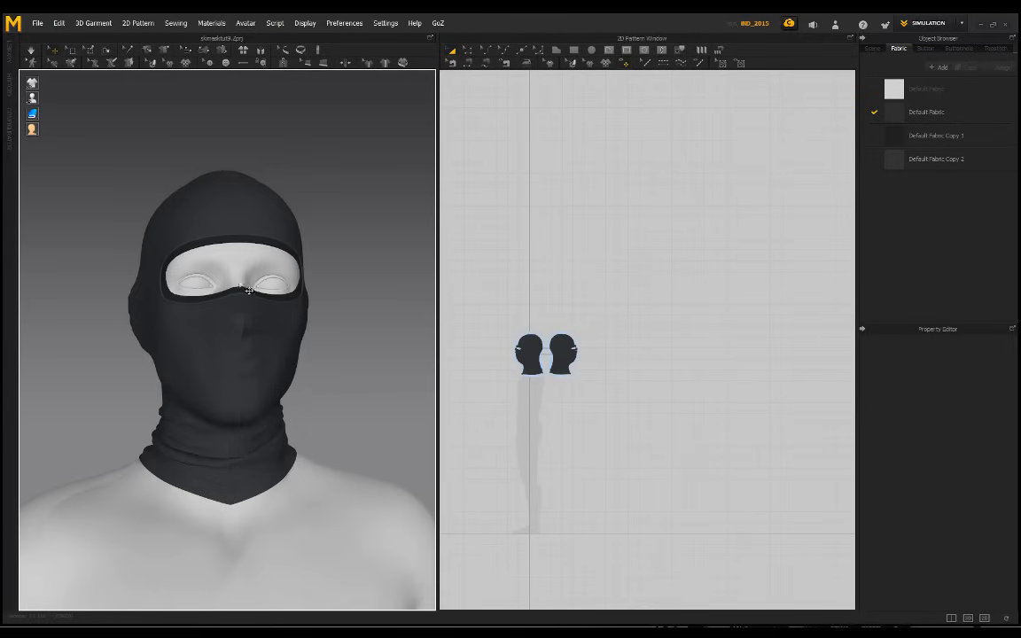
{"action": "right_click_drag", "start_coordinate": [229, 202], "coordinate": [325, 174]}
{"action": "right_click_drag", "start_coordinate": [222, 228], "coordinate": [326, 234]}
{"action": "scroll", "coordinate": [315, 276], "scroll_direction": "down", "scroll_amount": 2}
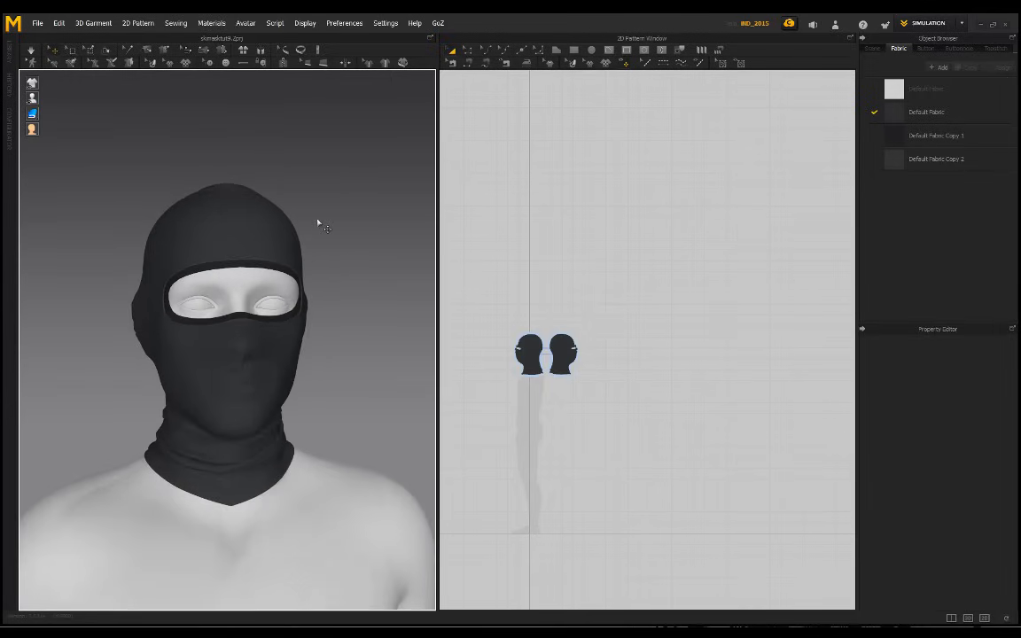